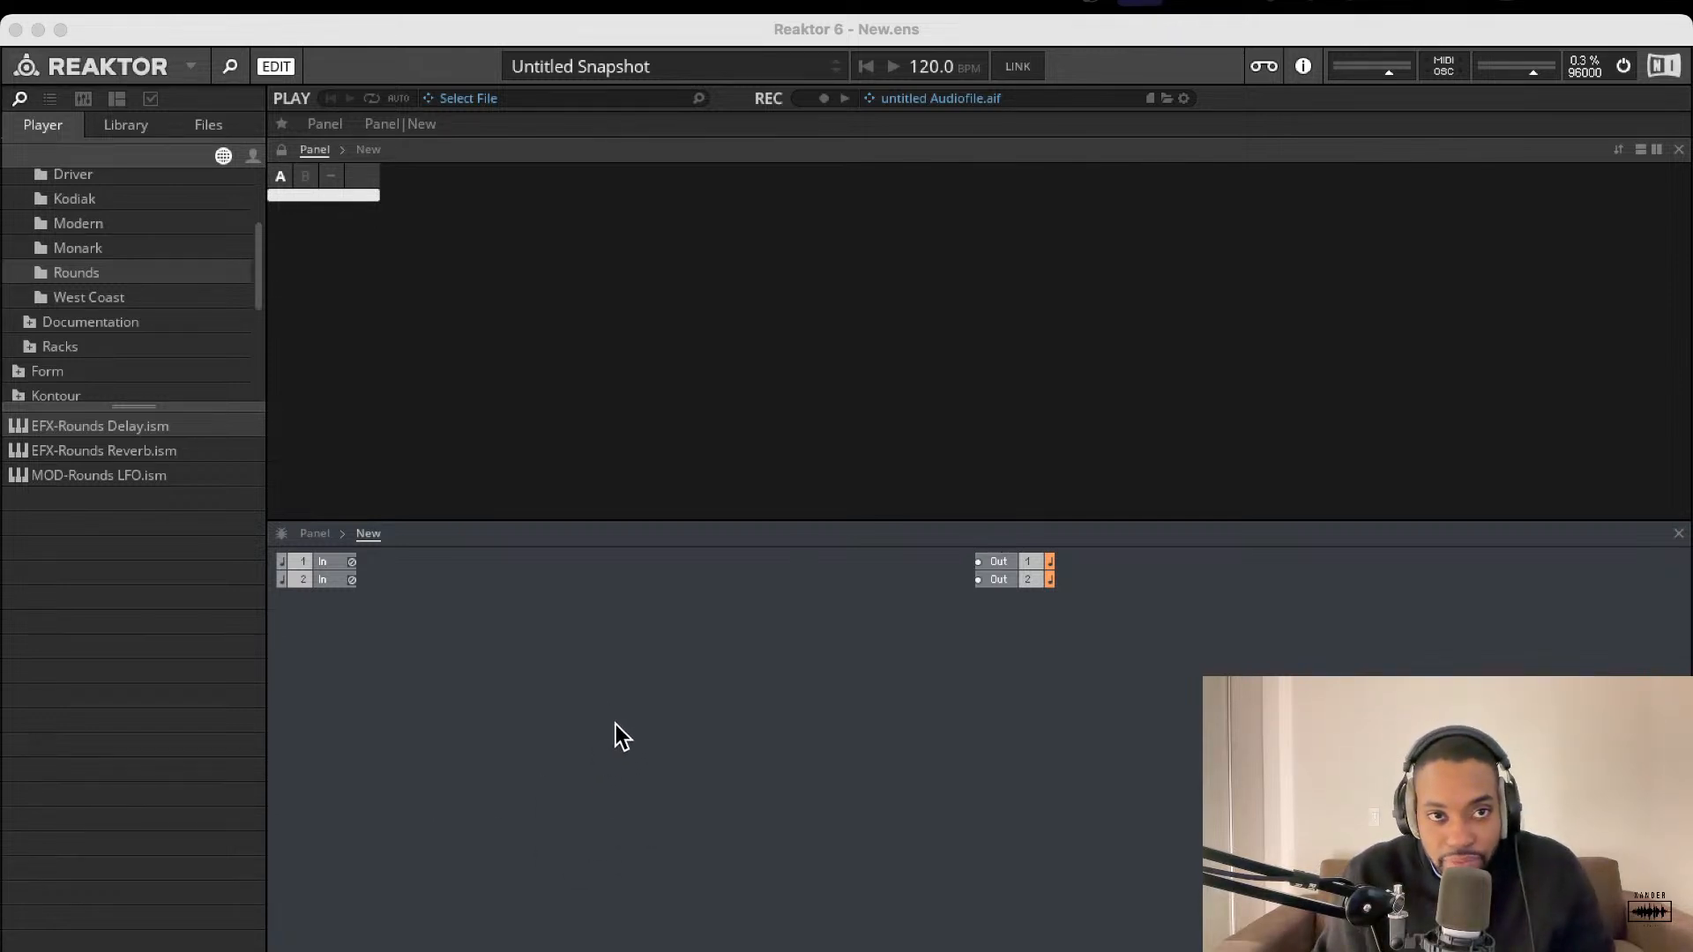
# - Close the current ensemble and choose Build on the start screen to start a new one
pyautogui.click(15, 30)
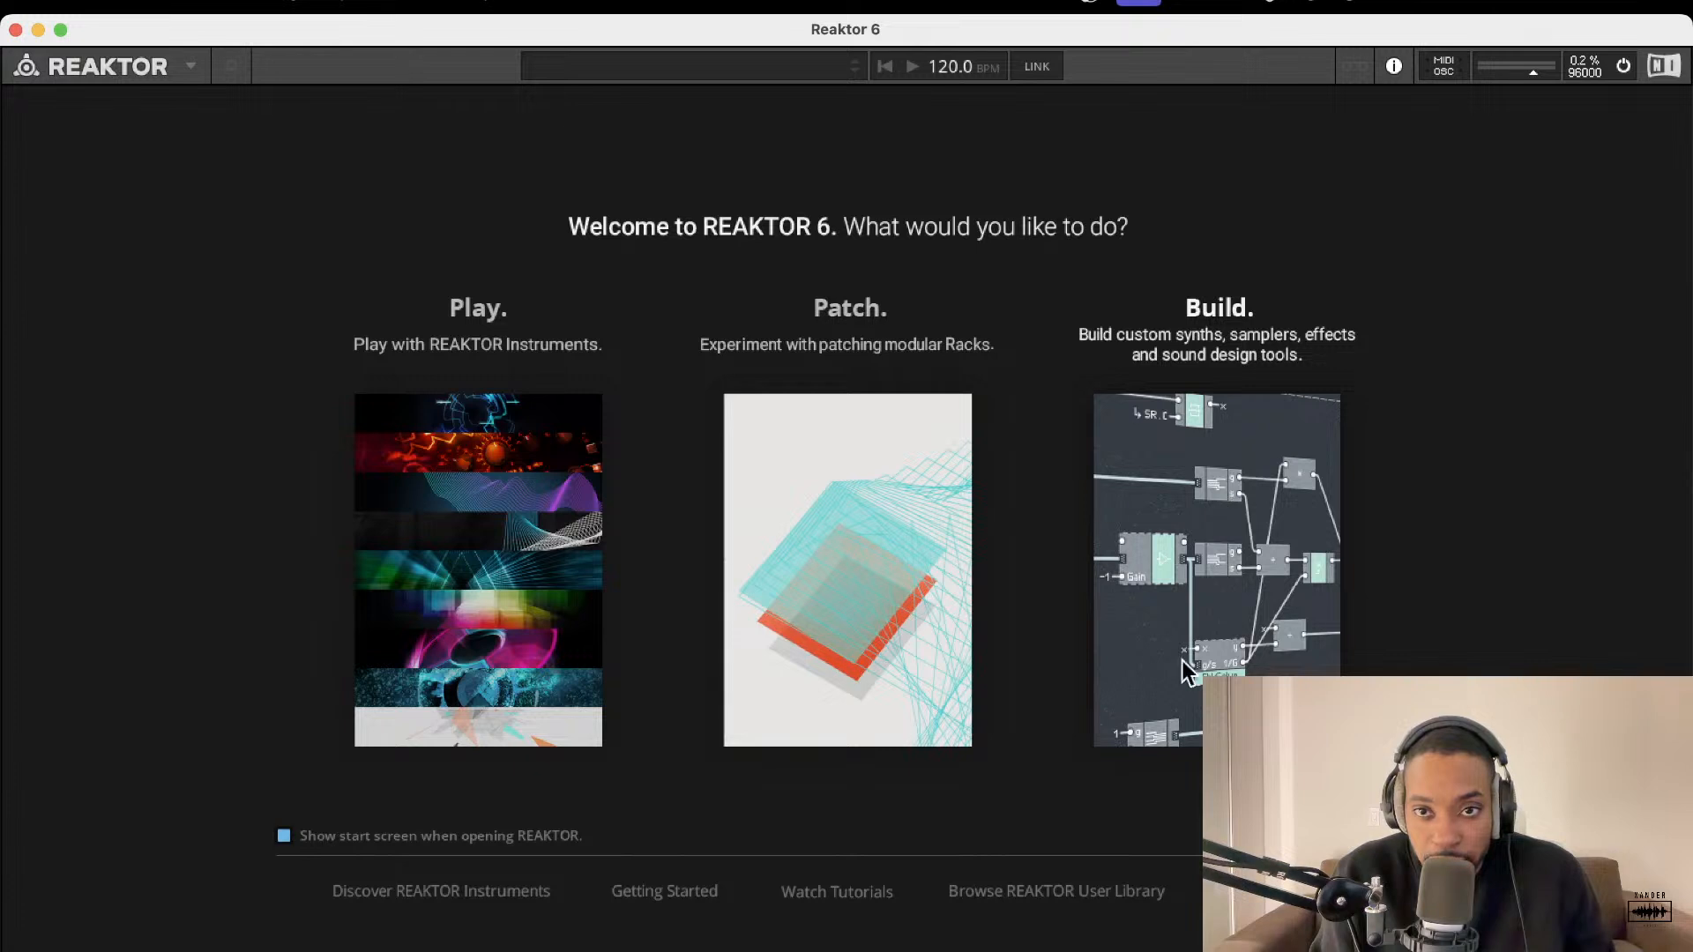
pyautogui.click(1239, 481)
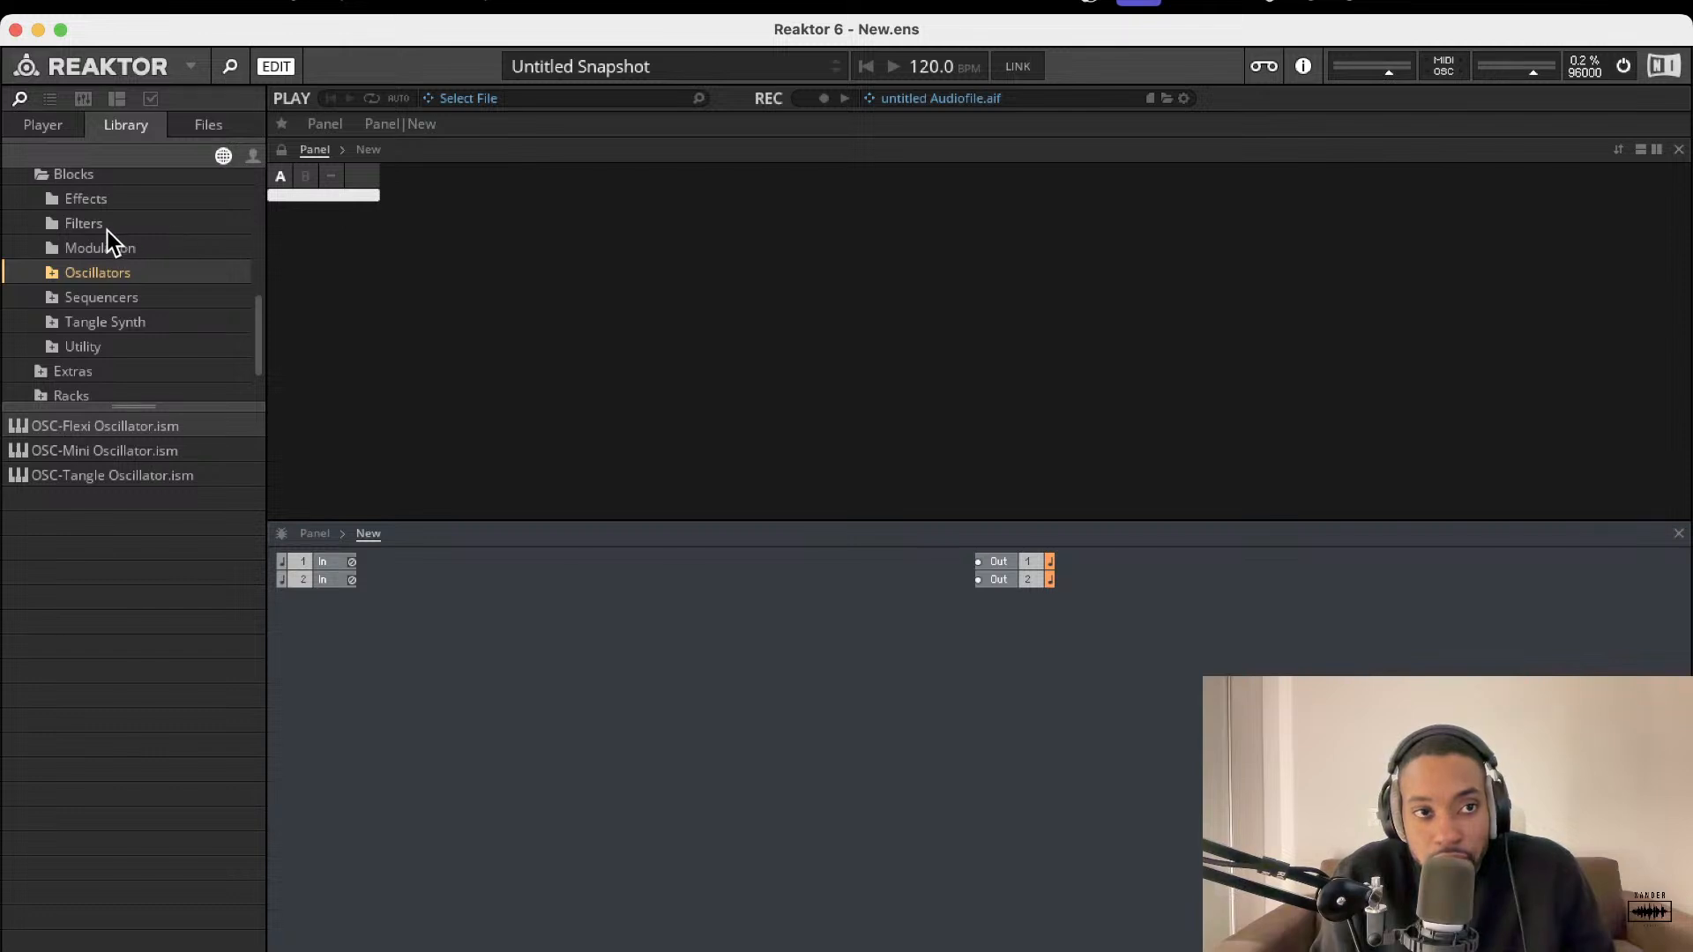
# - Browse the Player content to the Blocks Base collection and list the blocks in its Util folder
pyautogui.scroll(3, 106, 229)
pyautogui.scroll(3, 142, 287)
pyautogui.click(143, 284)
pyautogui.scroll(2, 125, 272)
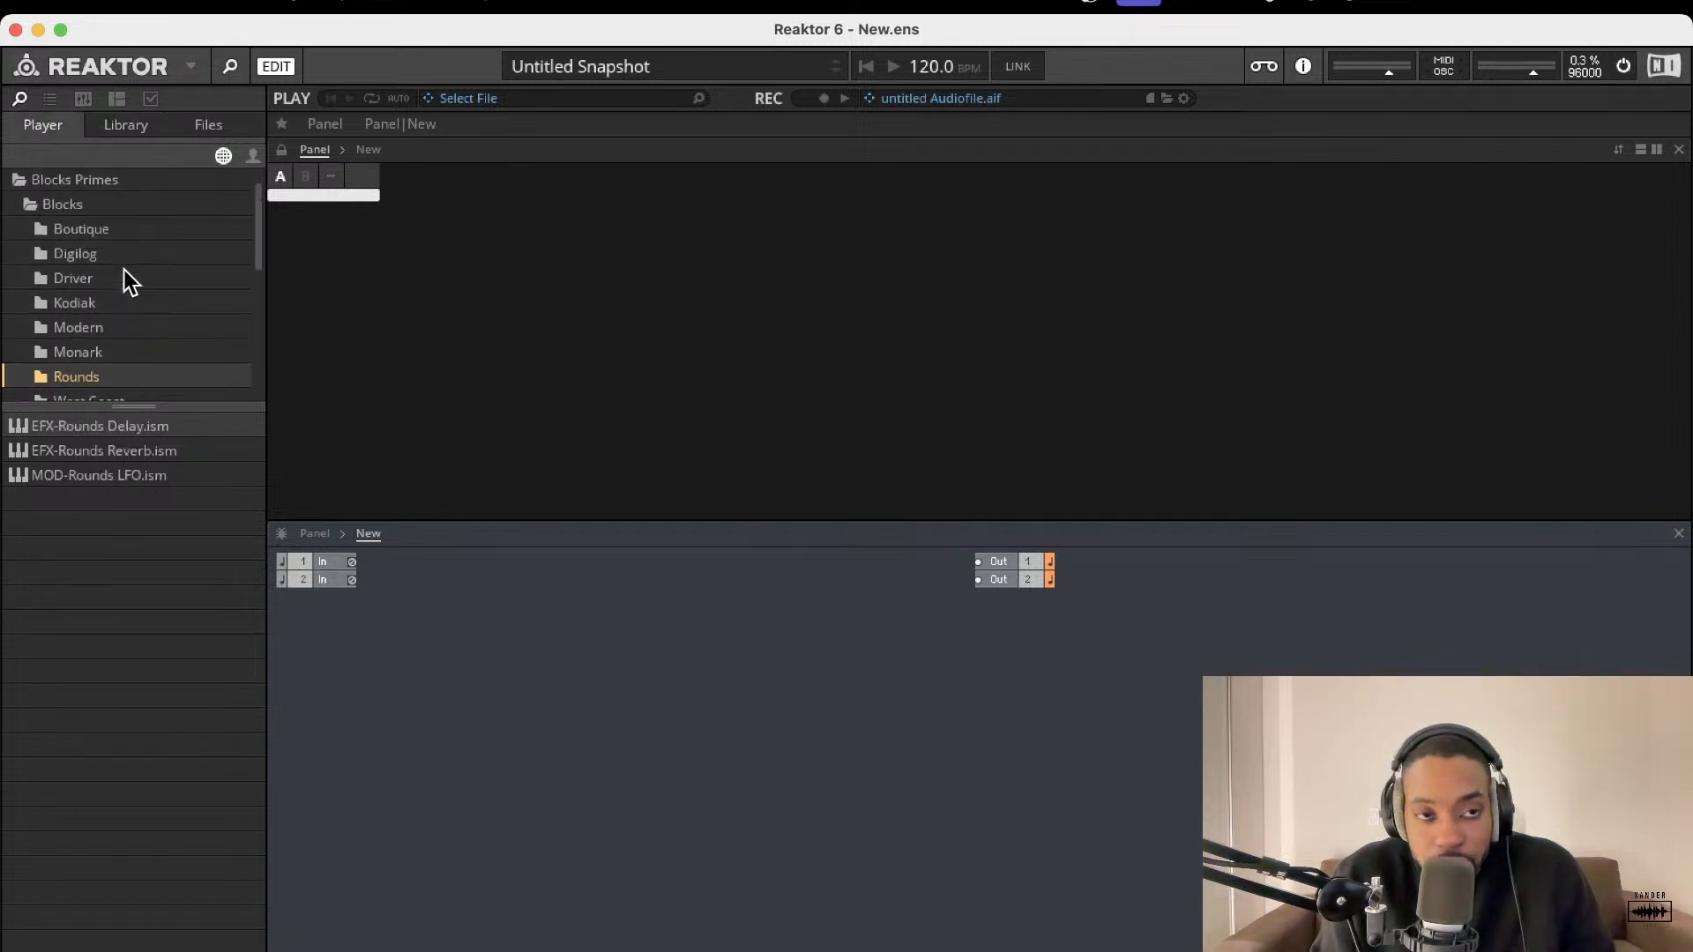
pyautogui.scroll(-1, 105, 271)
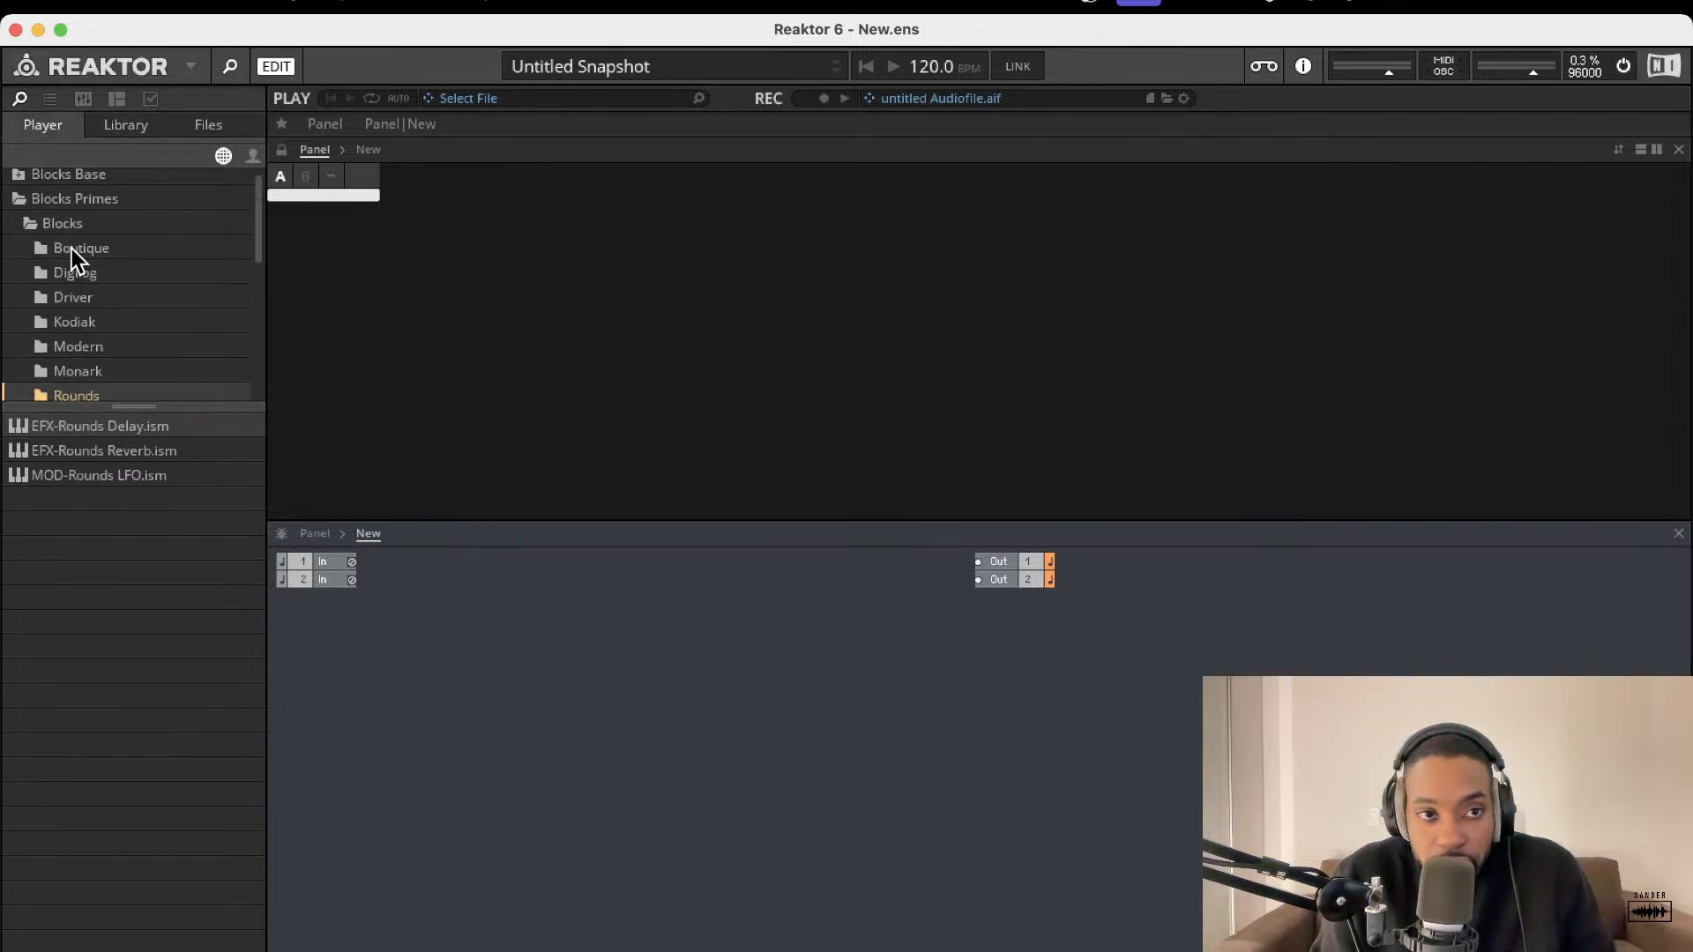
pyautogui.click(73, 248)
pyautogui.click(76, 225)
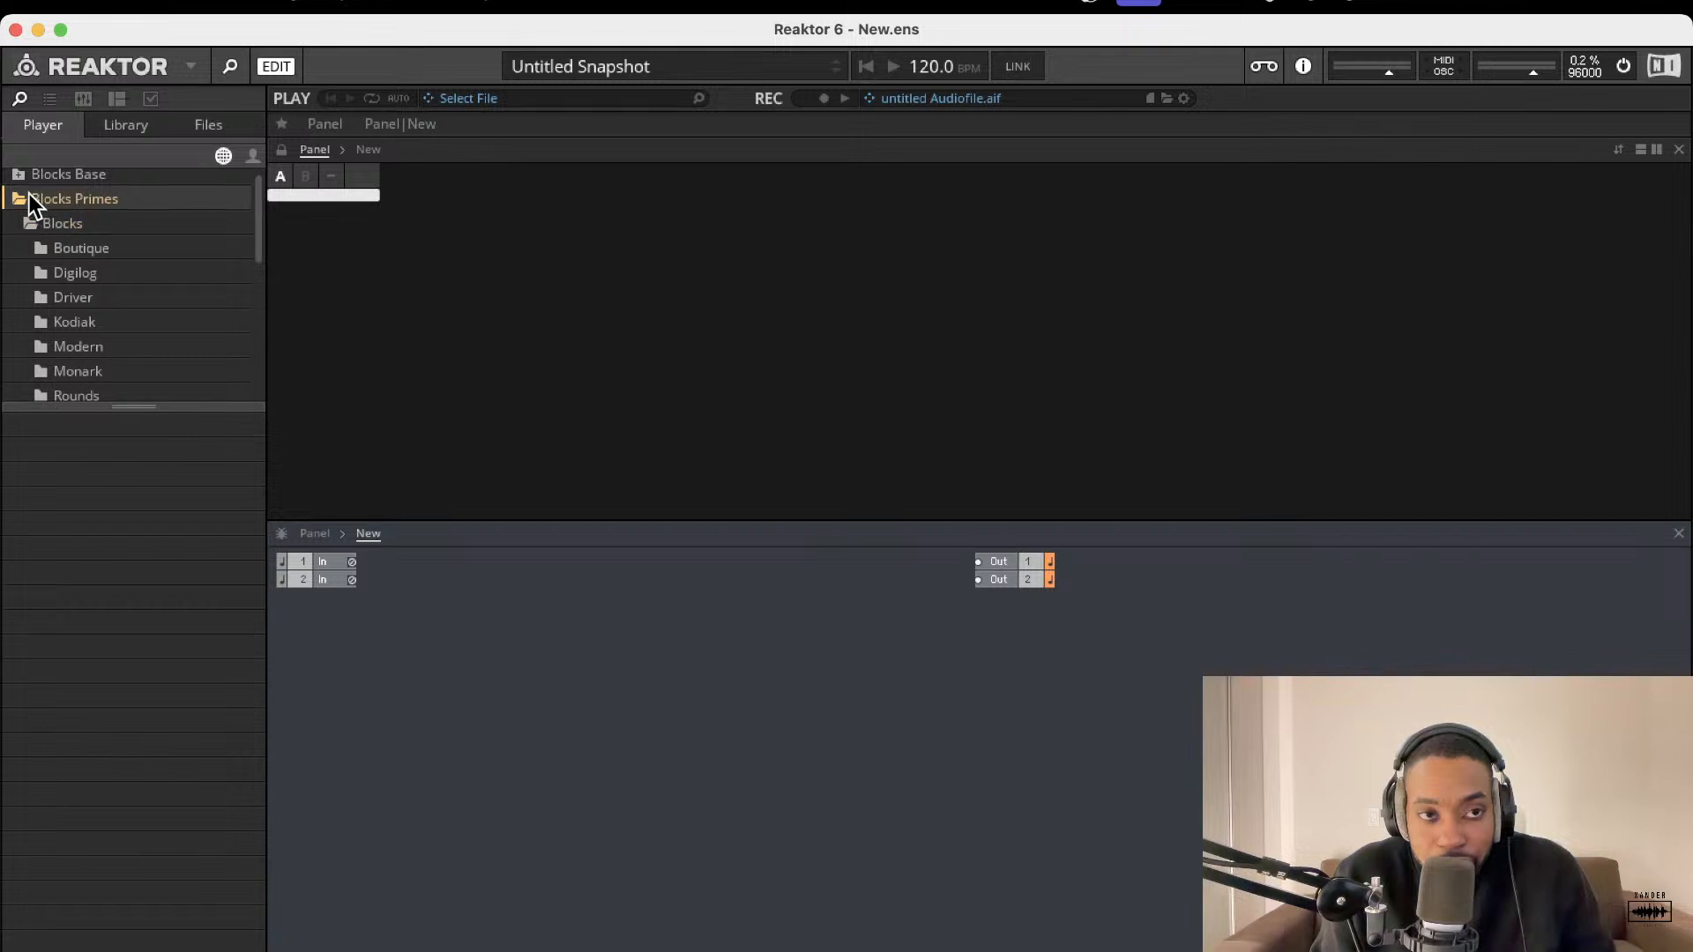
pyautogui.click(20, 176)
pyautogui.click(27, 210)
pyautogui.click(60, 231)
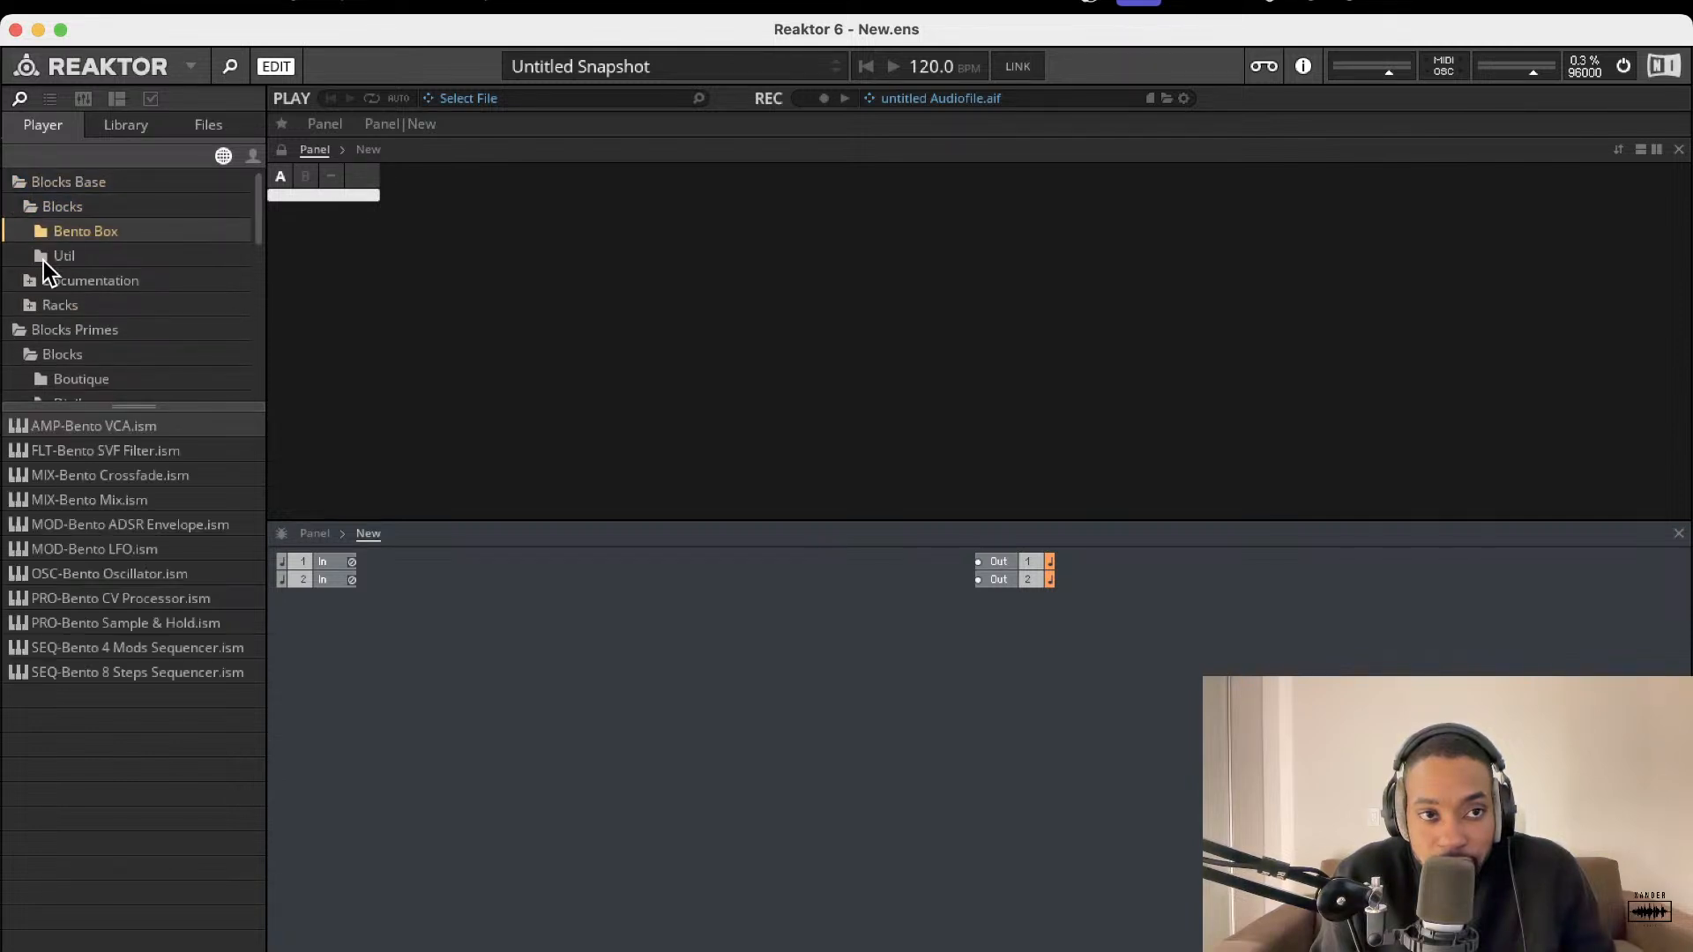
pyautogui.click(46, 257)
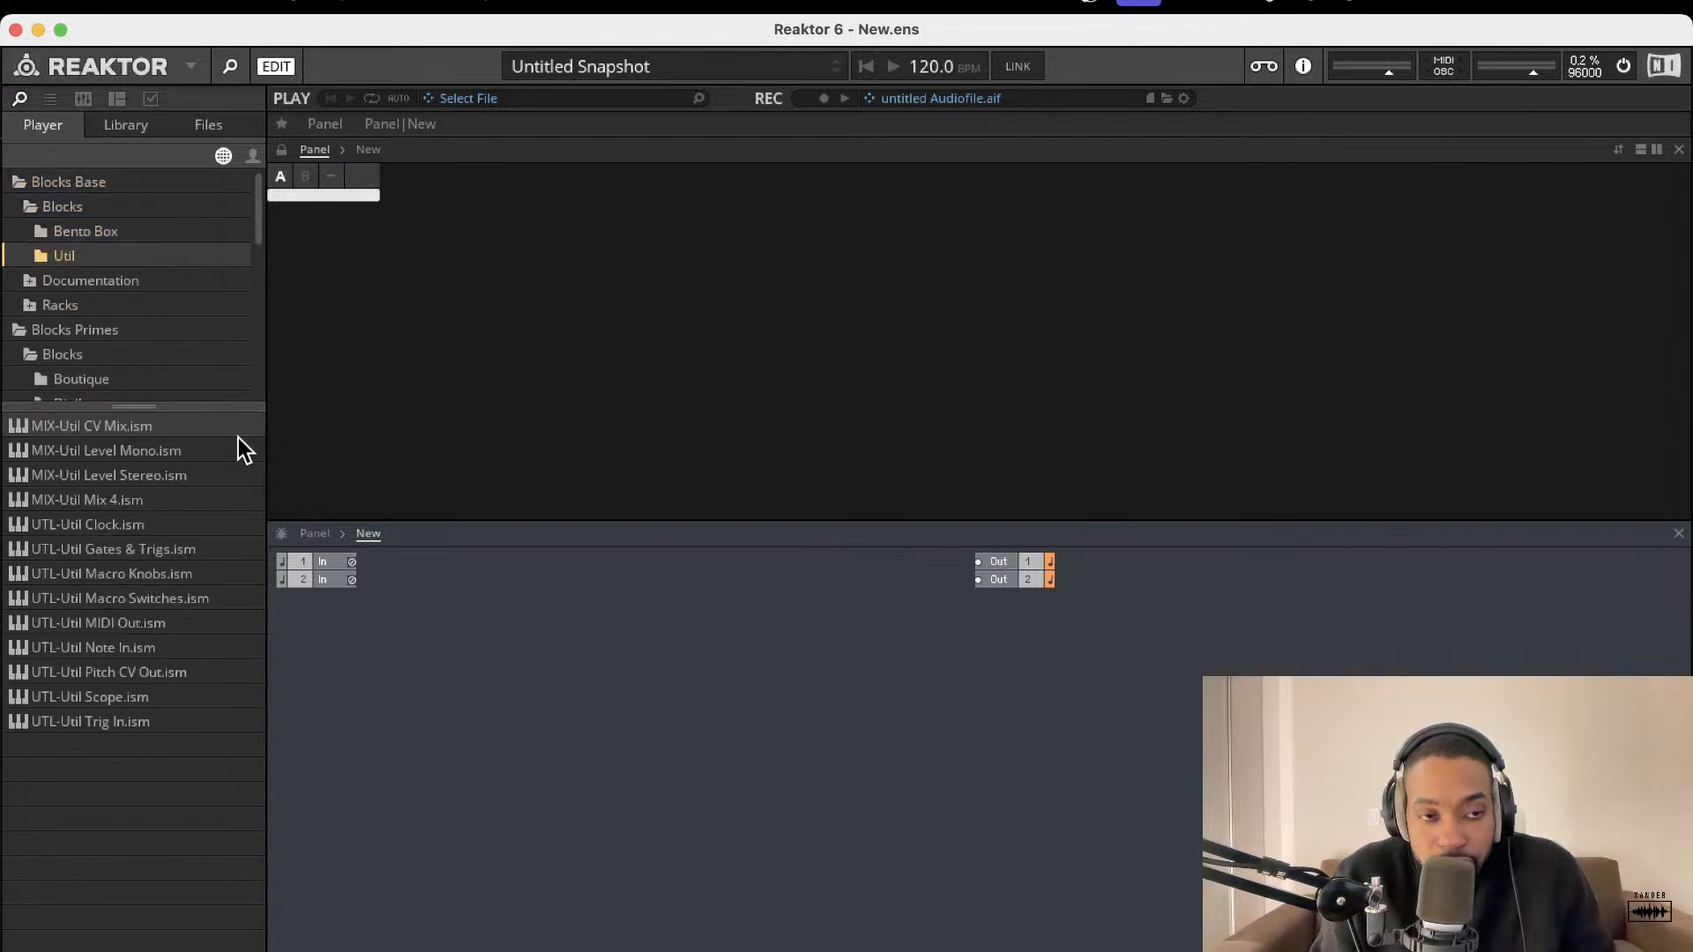
# - Add the Util Note In block and place it near the structure's input terminals
pyautogui.doubleClick(143, 651)
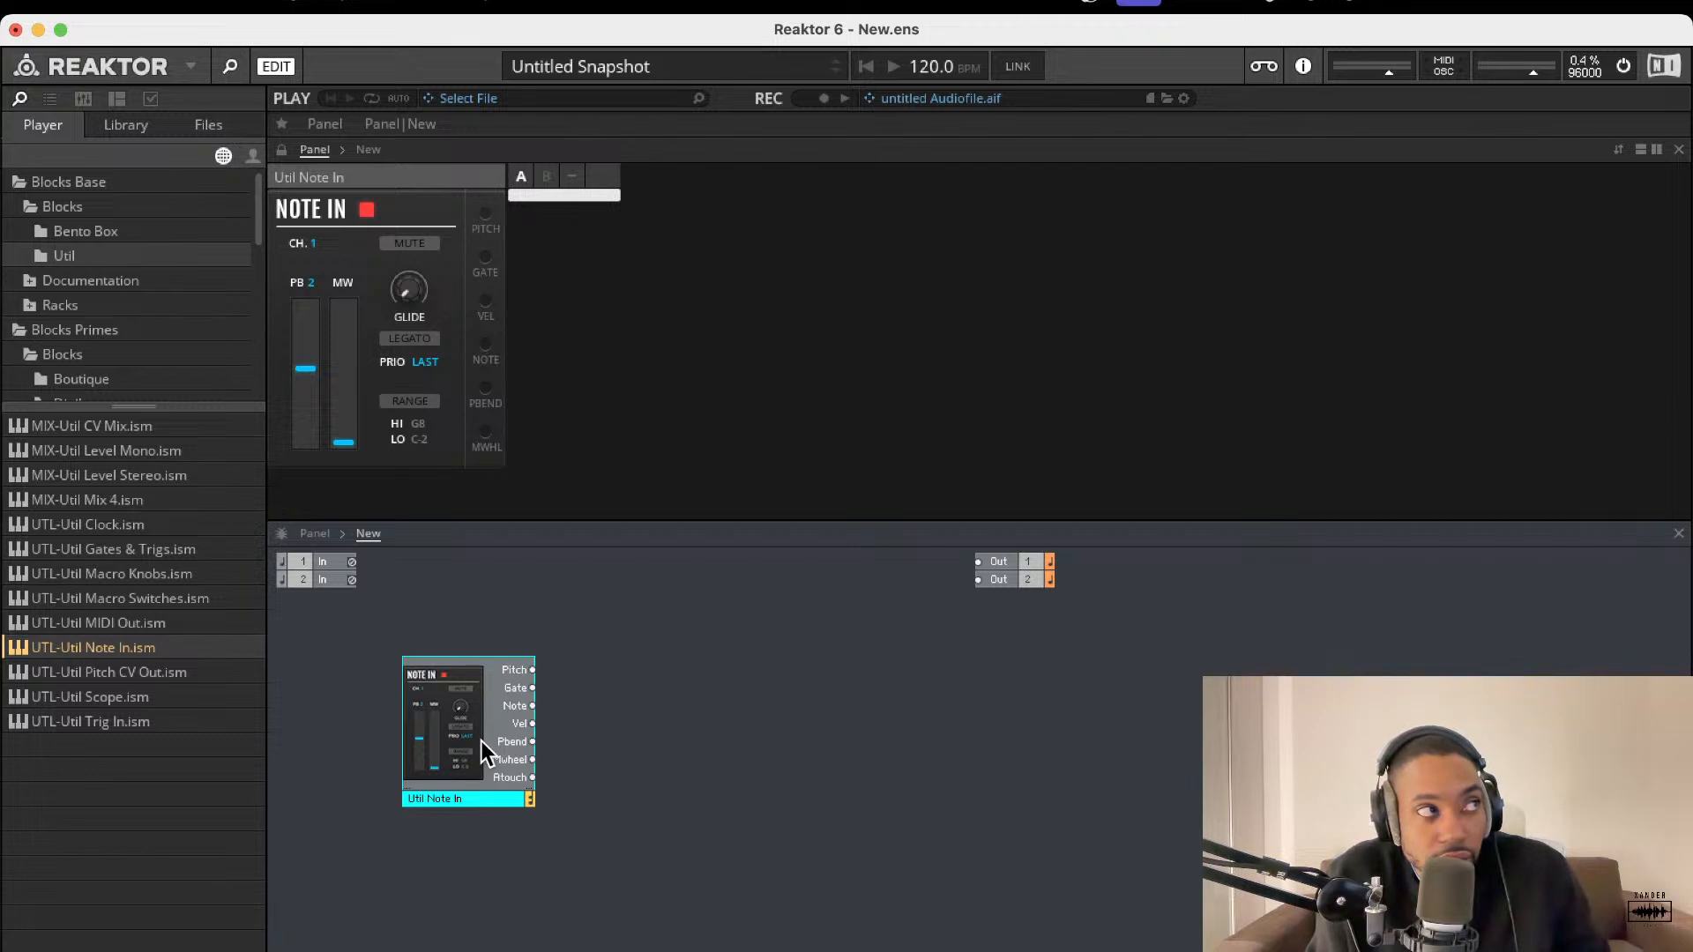
pyautogui.moveTo(479, 741)
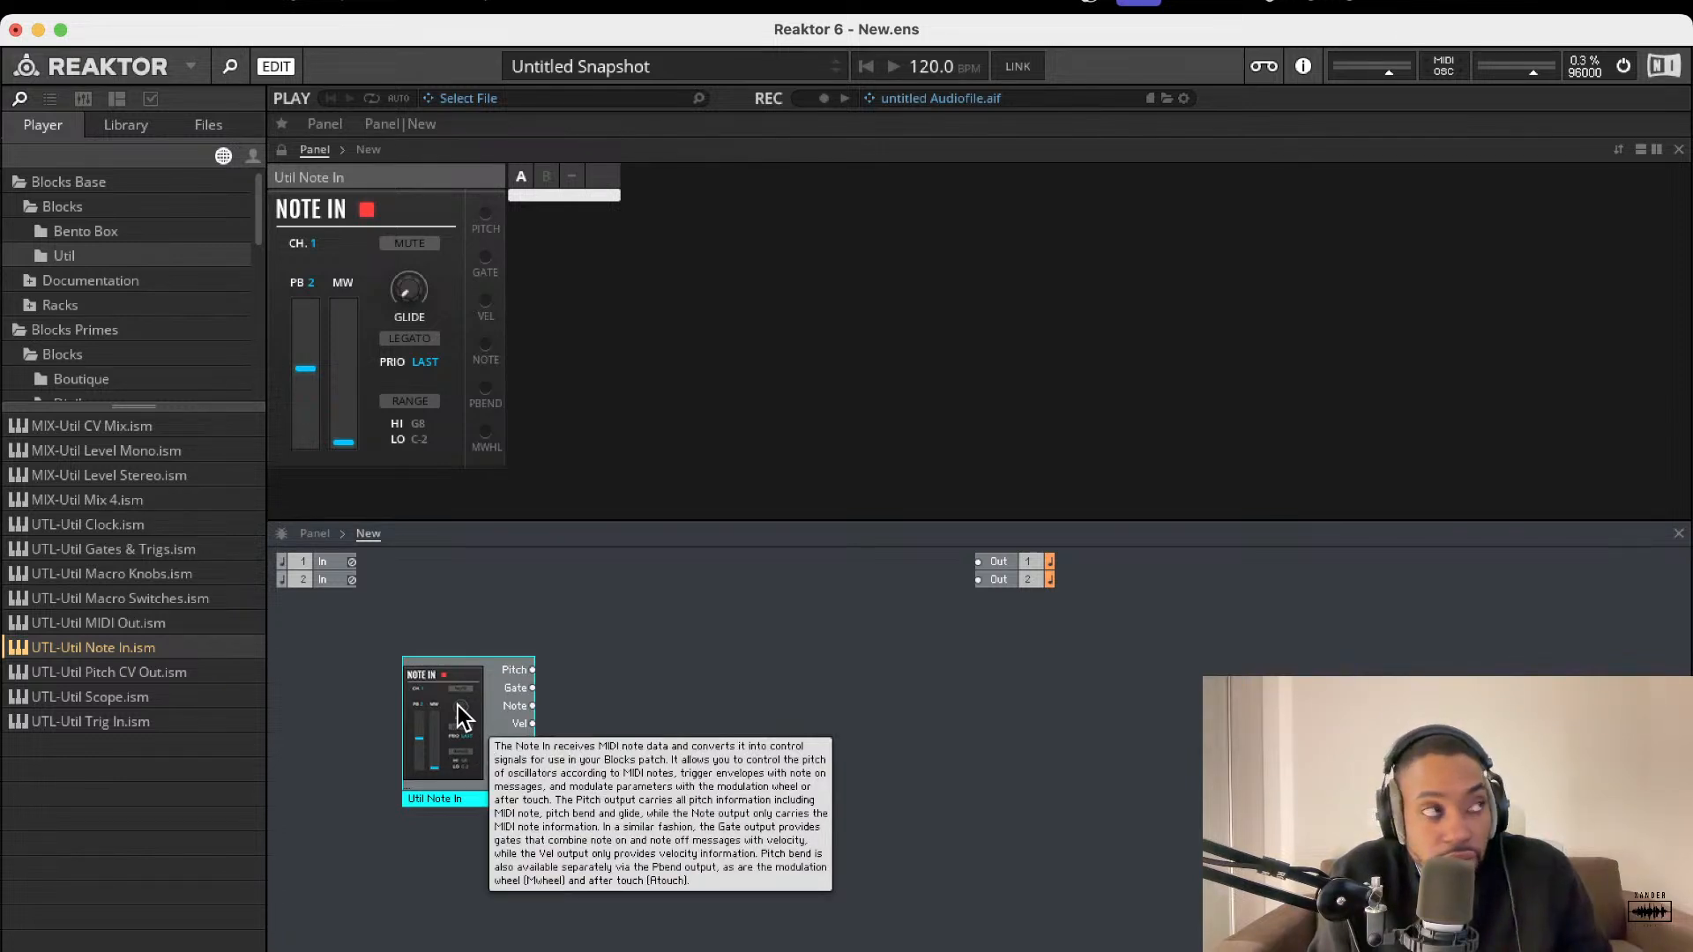
pyautogui.moveTo(458, 705); pyautogui.dragTo(452, 640)
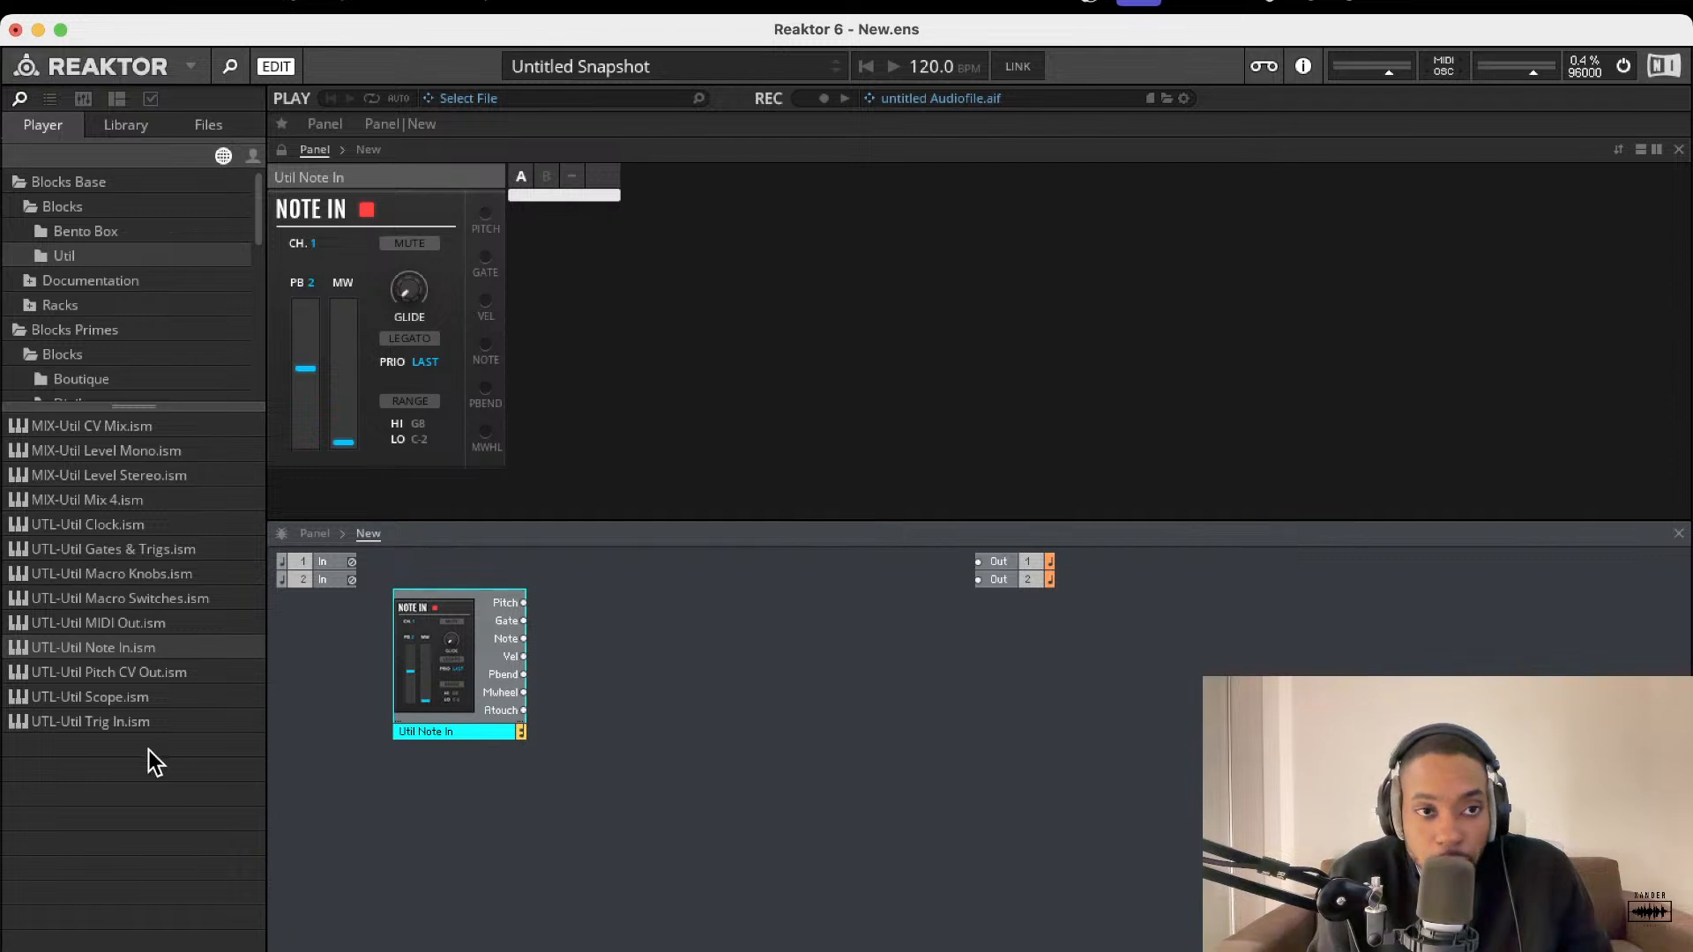
# - Add the Bento 8 Steps Sequencer from the Bento Box folder and place it beside the Note In block
pyautogui.click(122, 233)
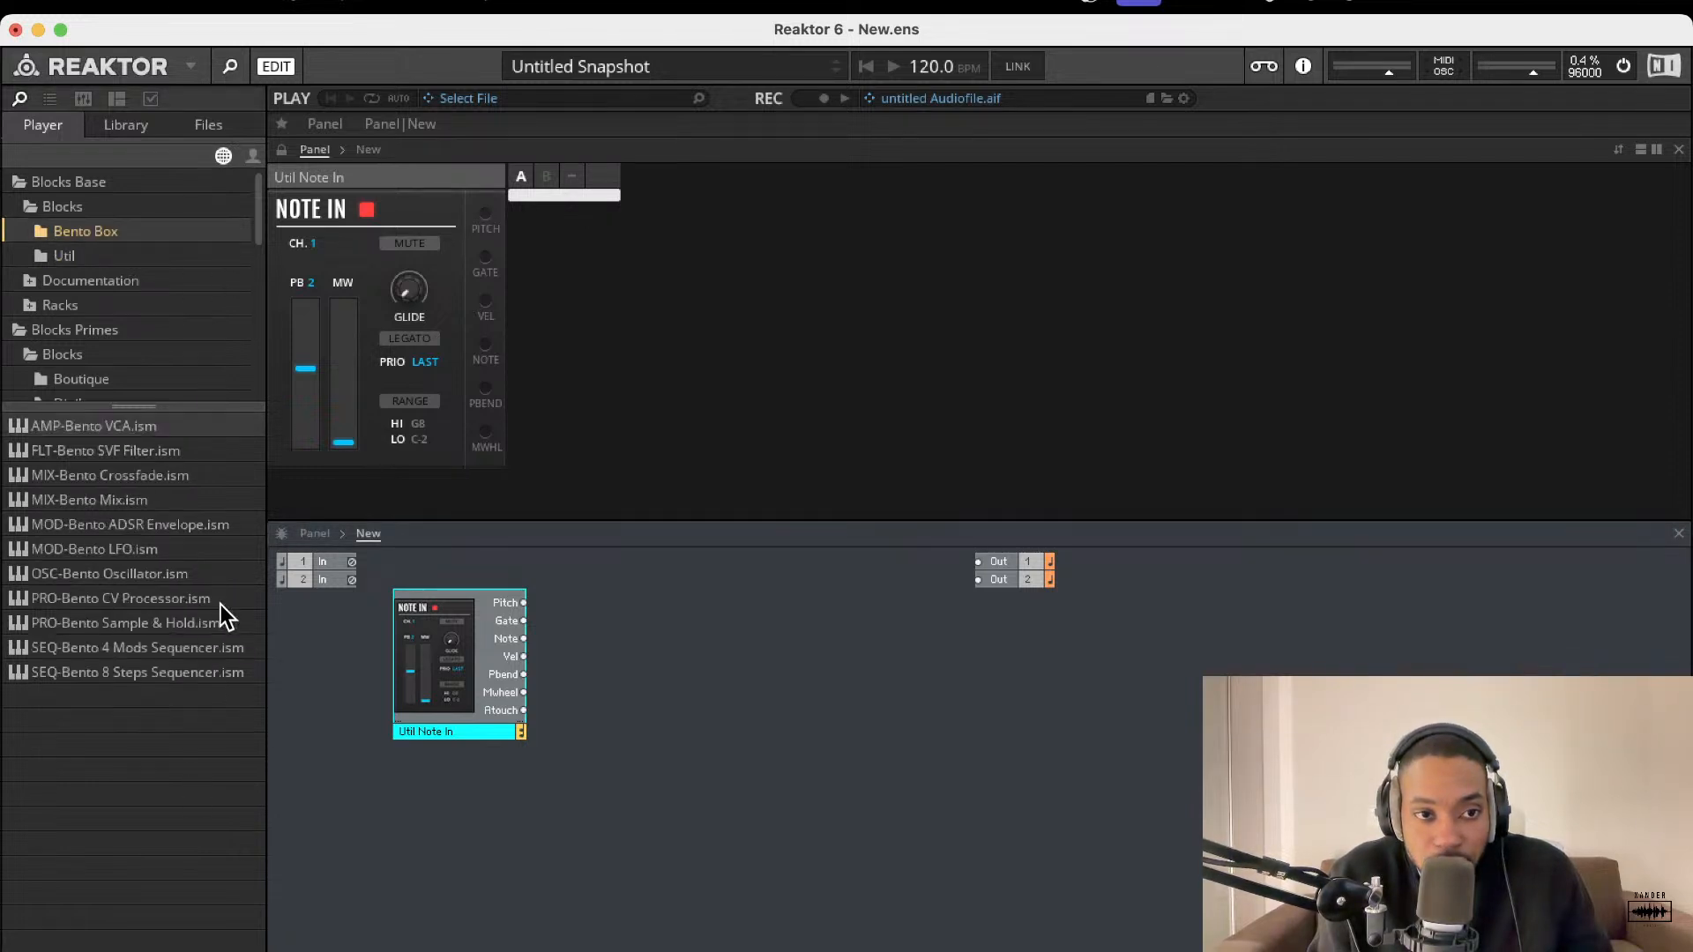
pyautogui.doubleClick(124, 672)
pyautogui.moveTo(601, 722); pyautogui.dragTo(707, 695)
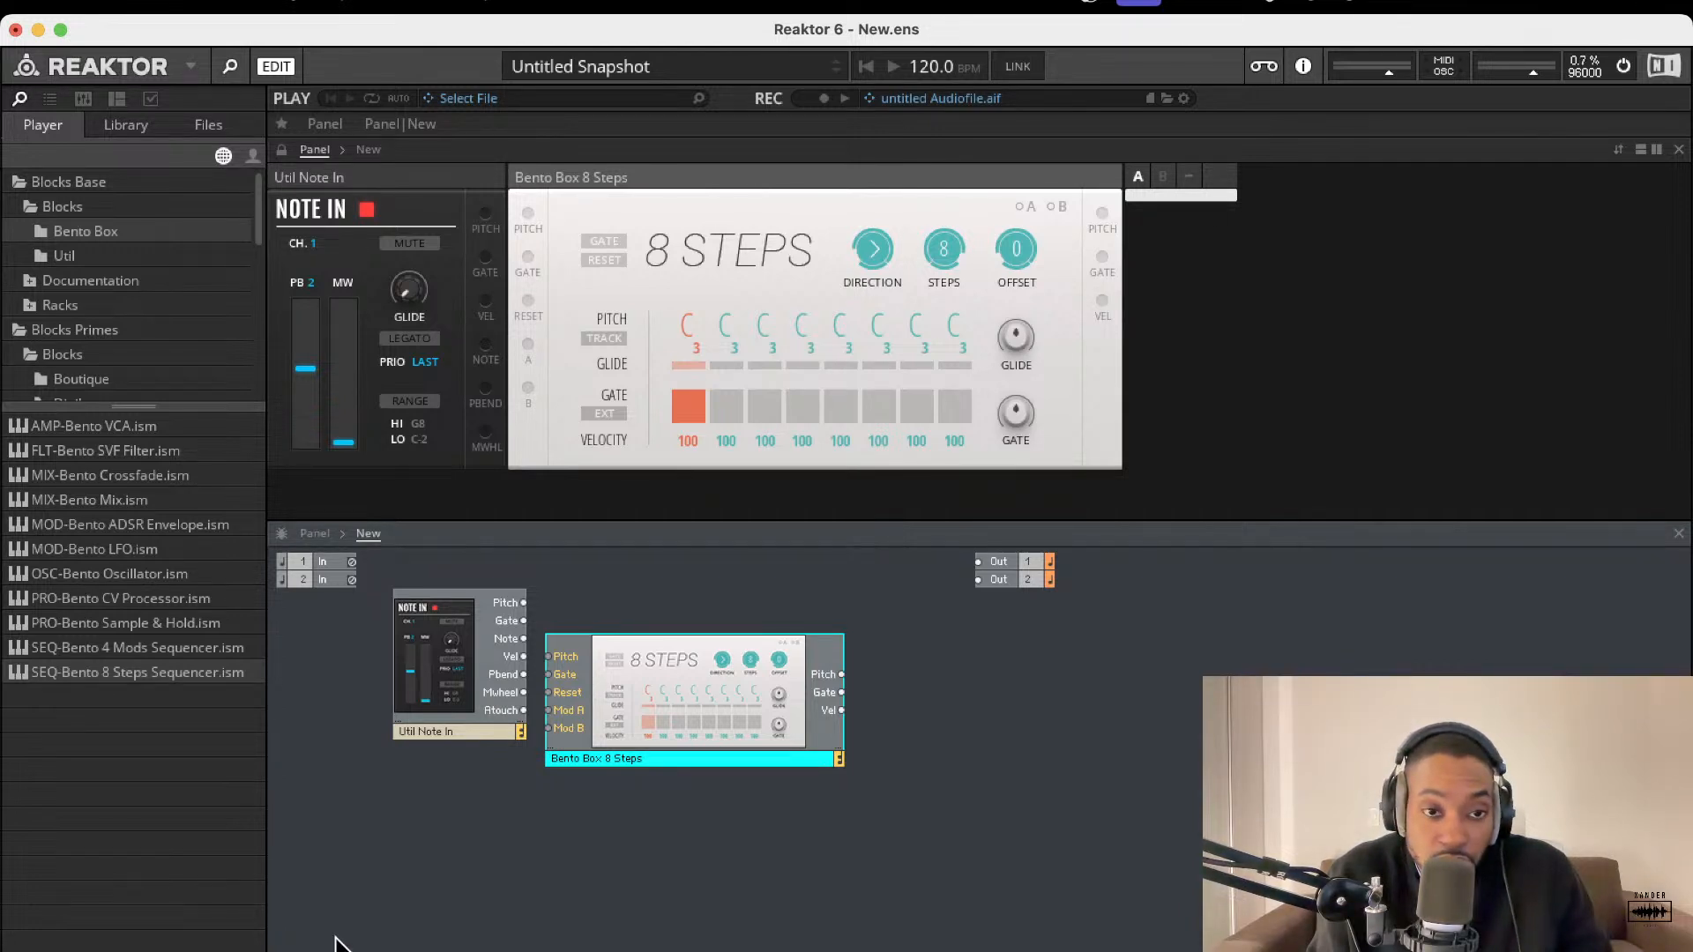
pyautogui.moveTo(616, 722)
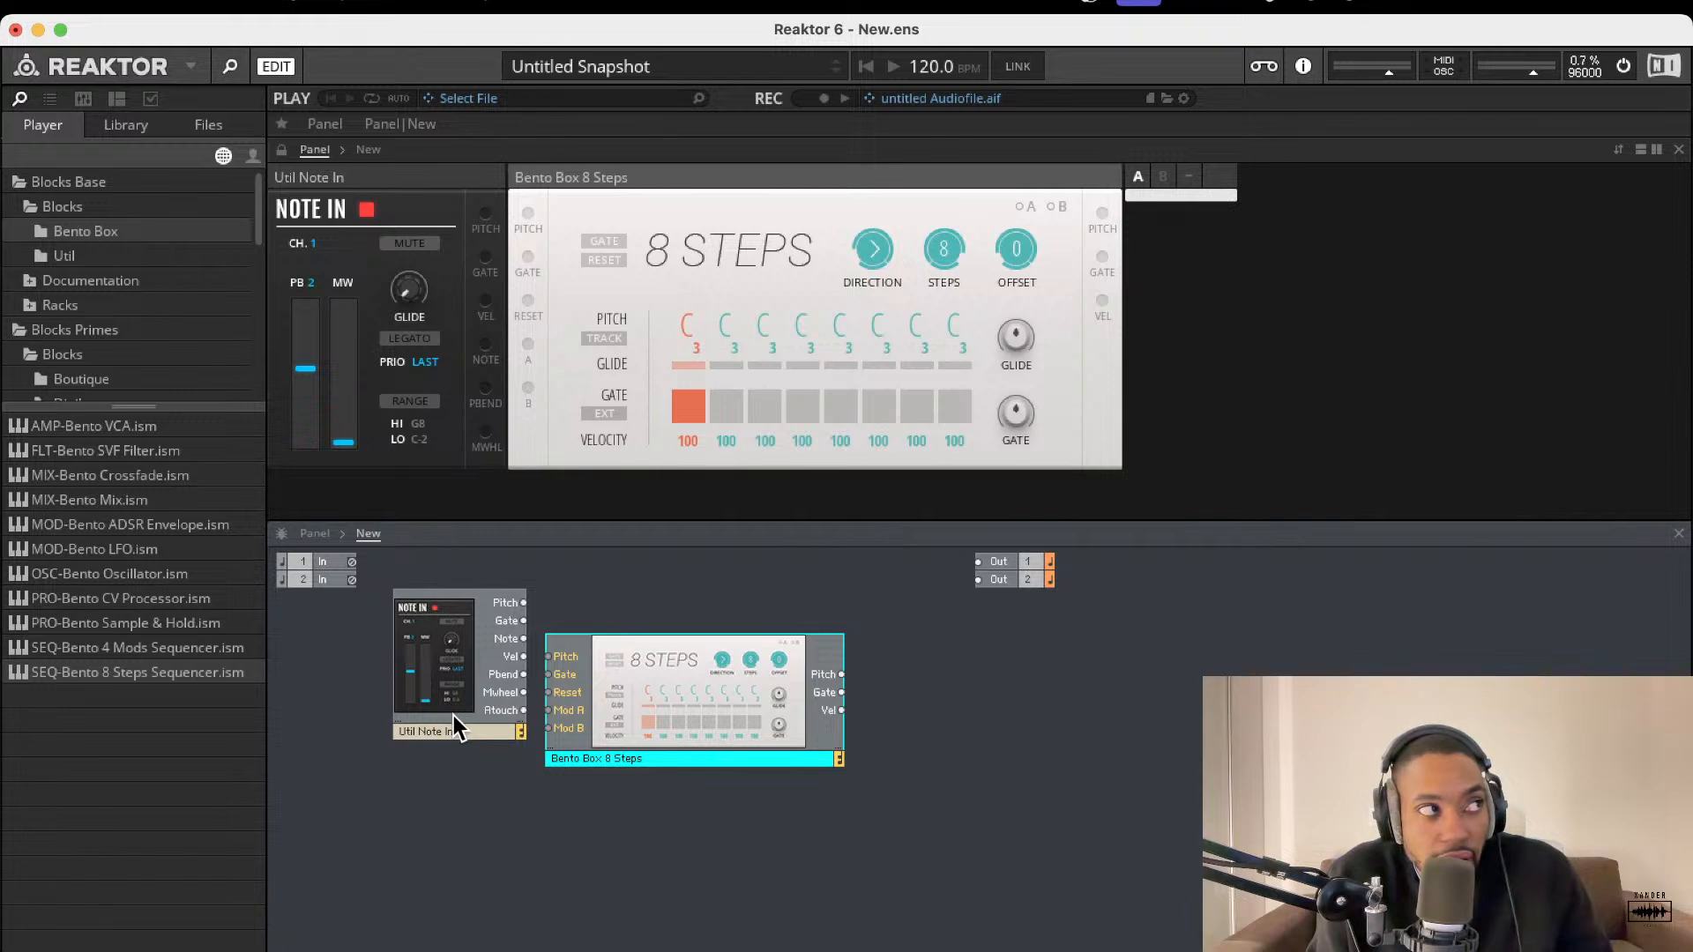
pyautogui.moveTo(454, 715)
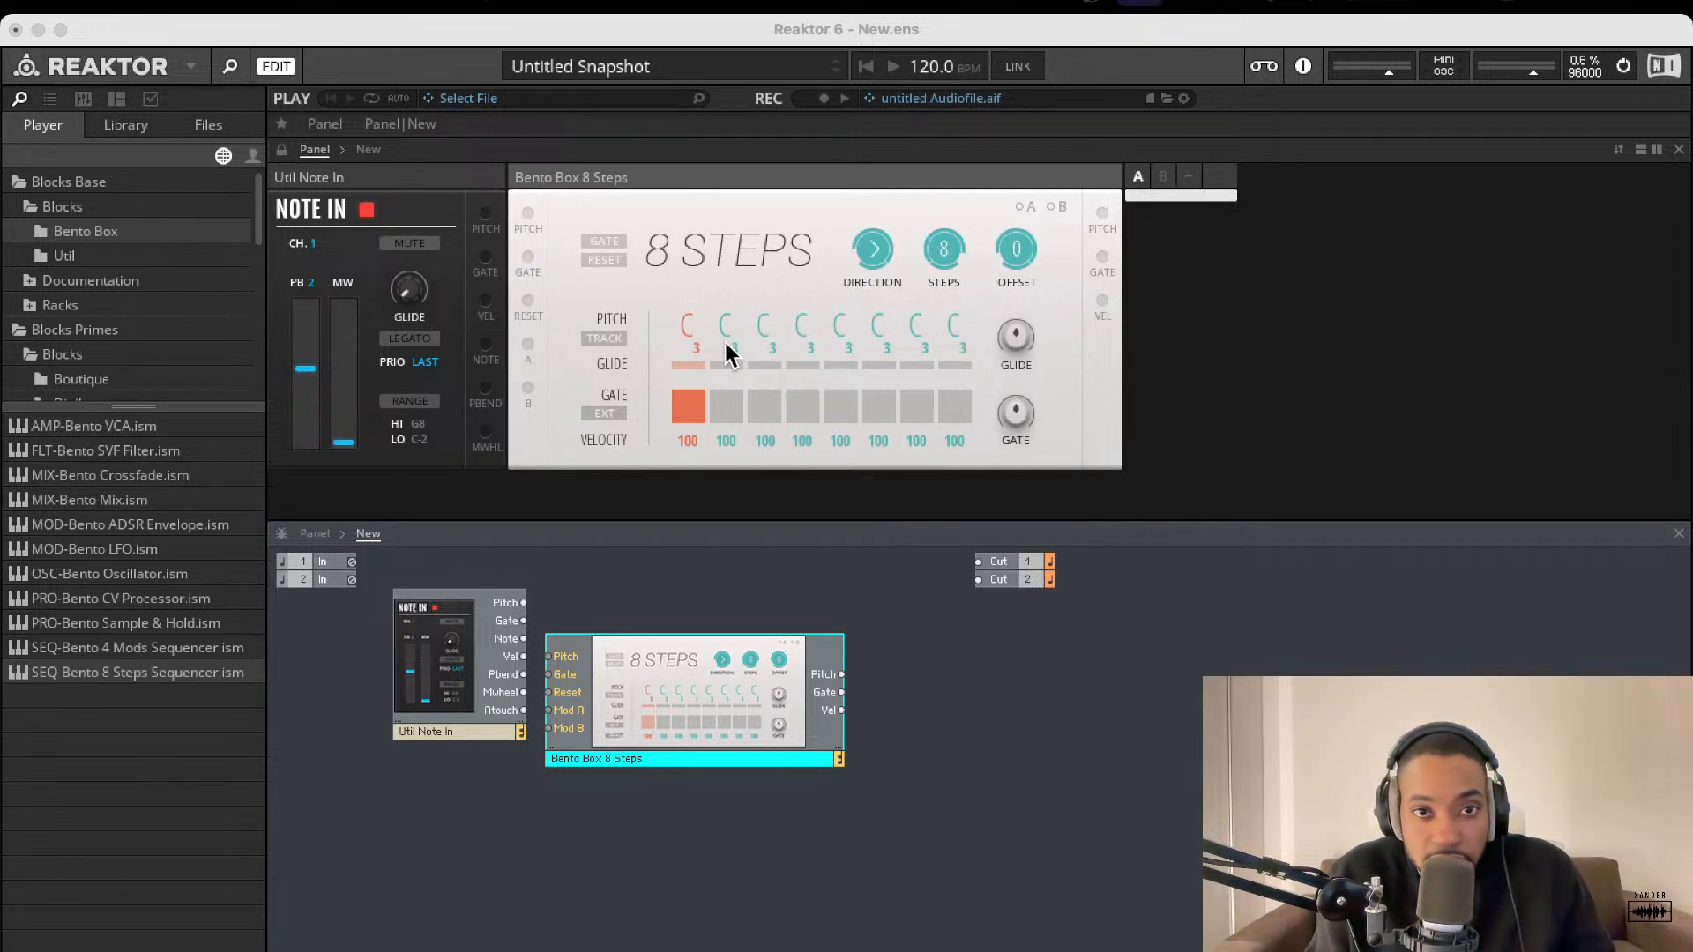
# - Set the pitches of the sequencer's first three steps to B1, C#3 and D2
pyautogui.moveTo(679, 324); pyautogui.dragTo(686, 300)
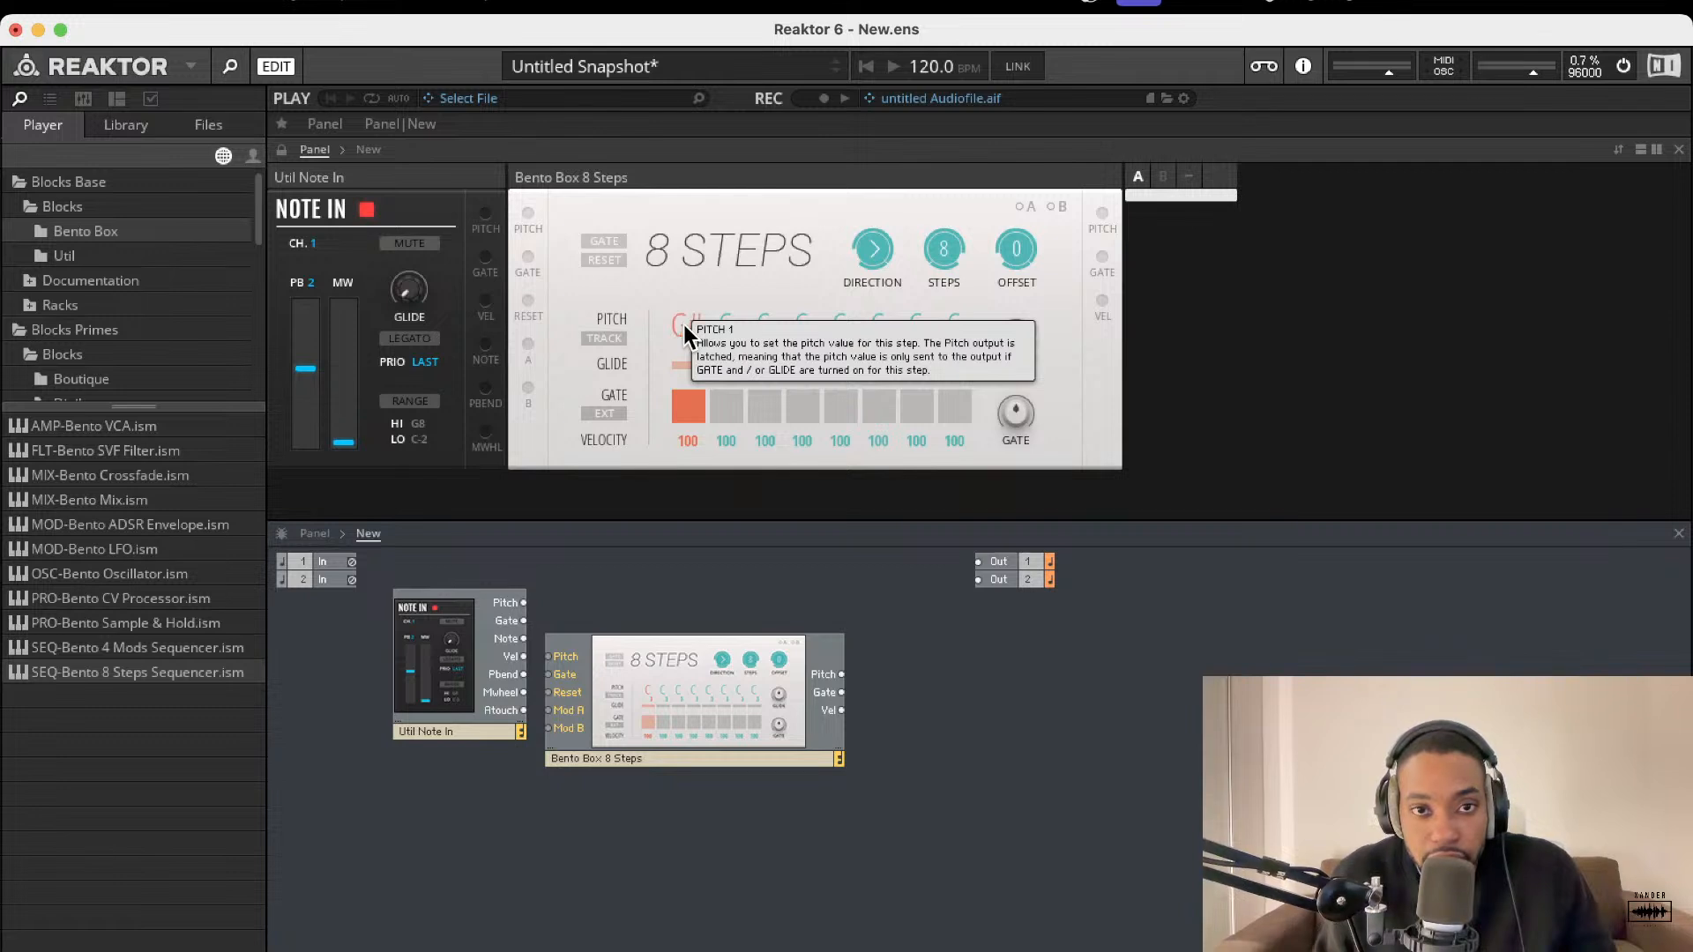
pyautogui.press('Down')
pyautogui.press('Down')
pyautogui.press('Down')
pyautogui.press('Down')
pyautogui.press('Down')
pyautogui.press('Down')
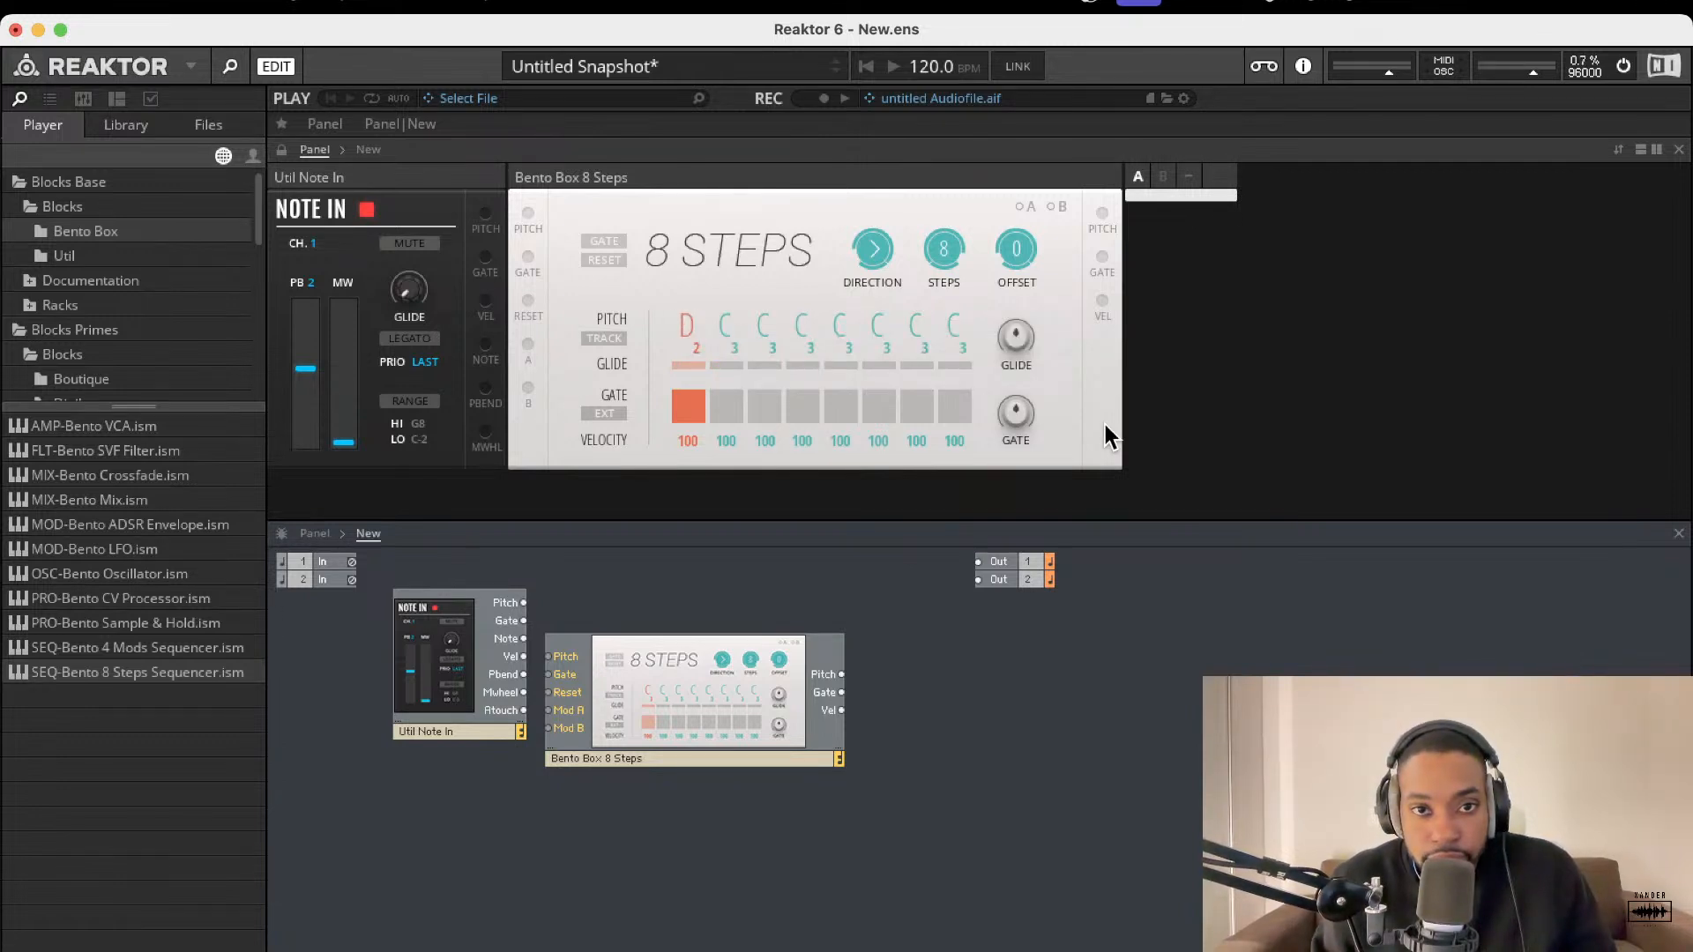
pyautogui.press('Up')
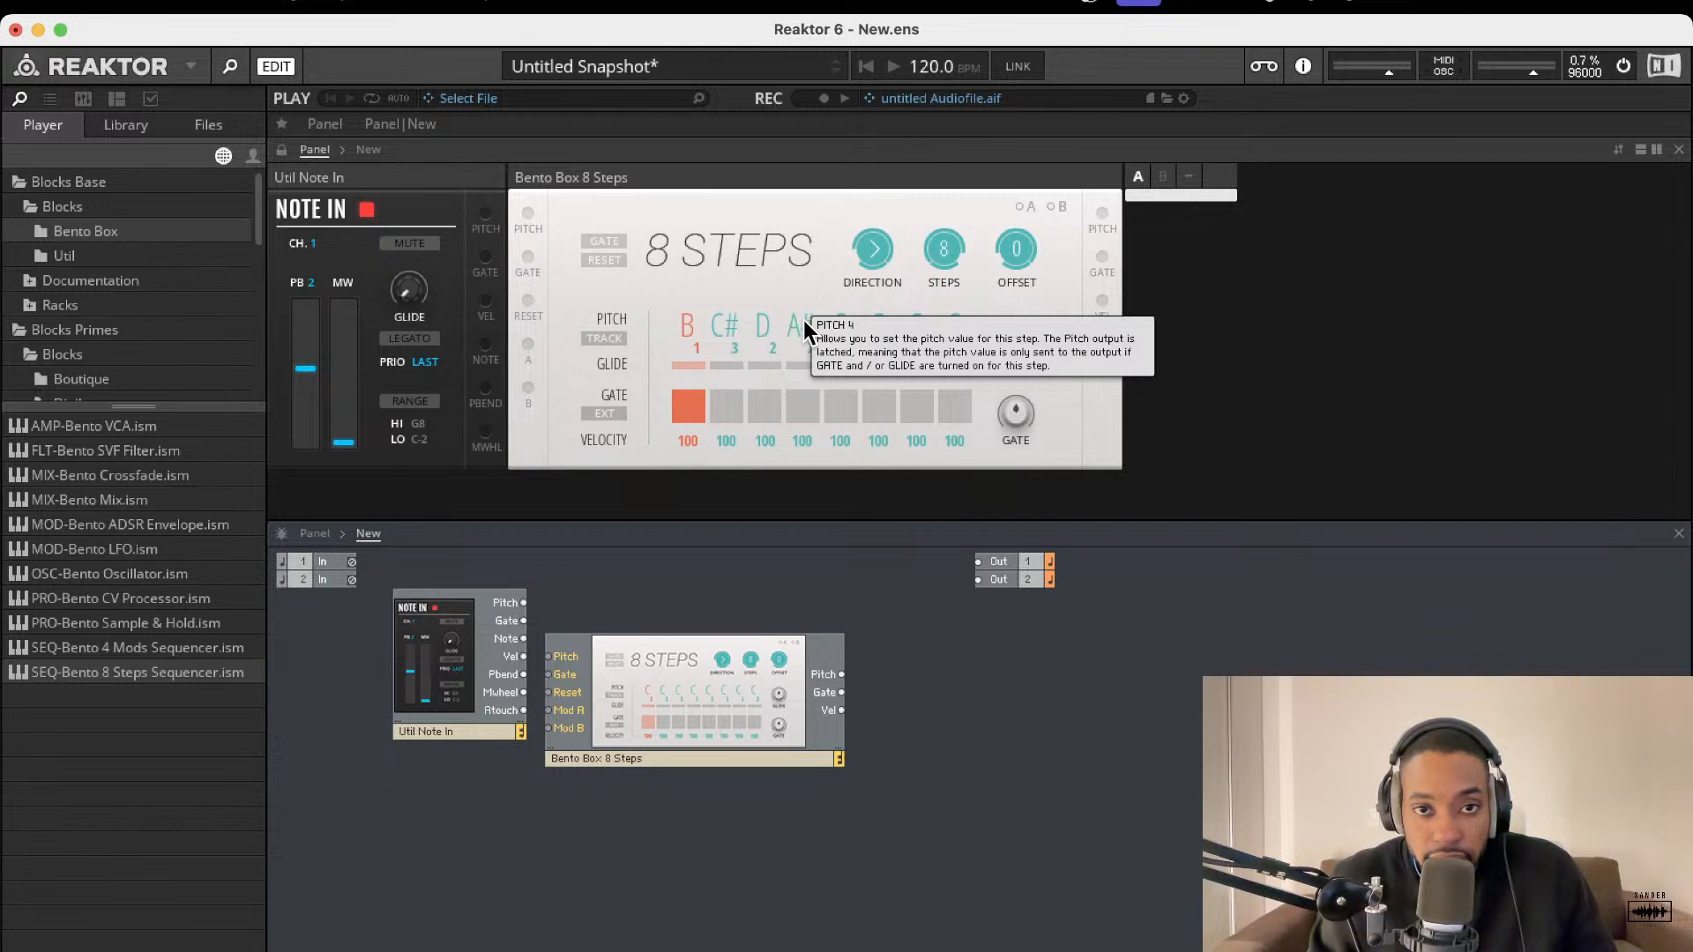
# - Set the pitches of sequencer steps four and five to E2 and F#3
pyautogui.press('Down')
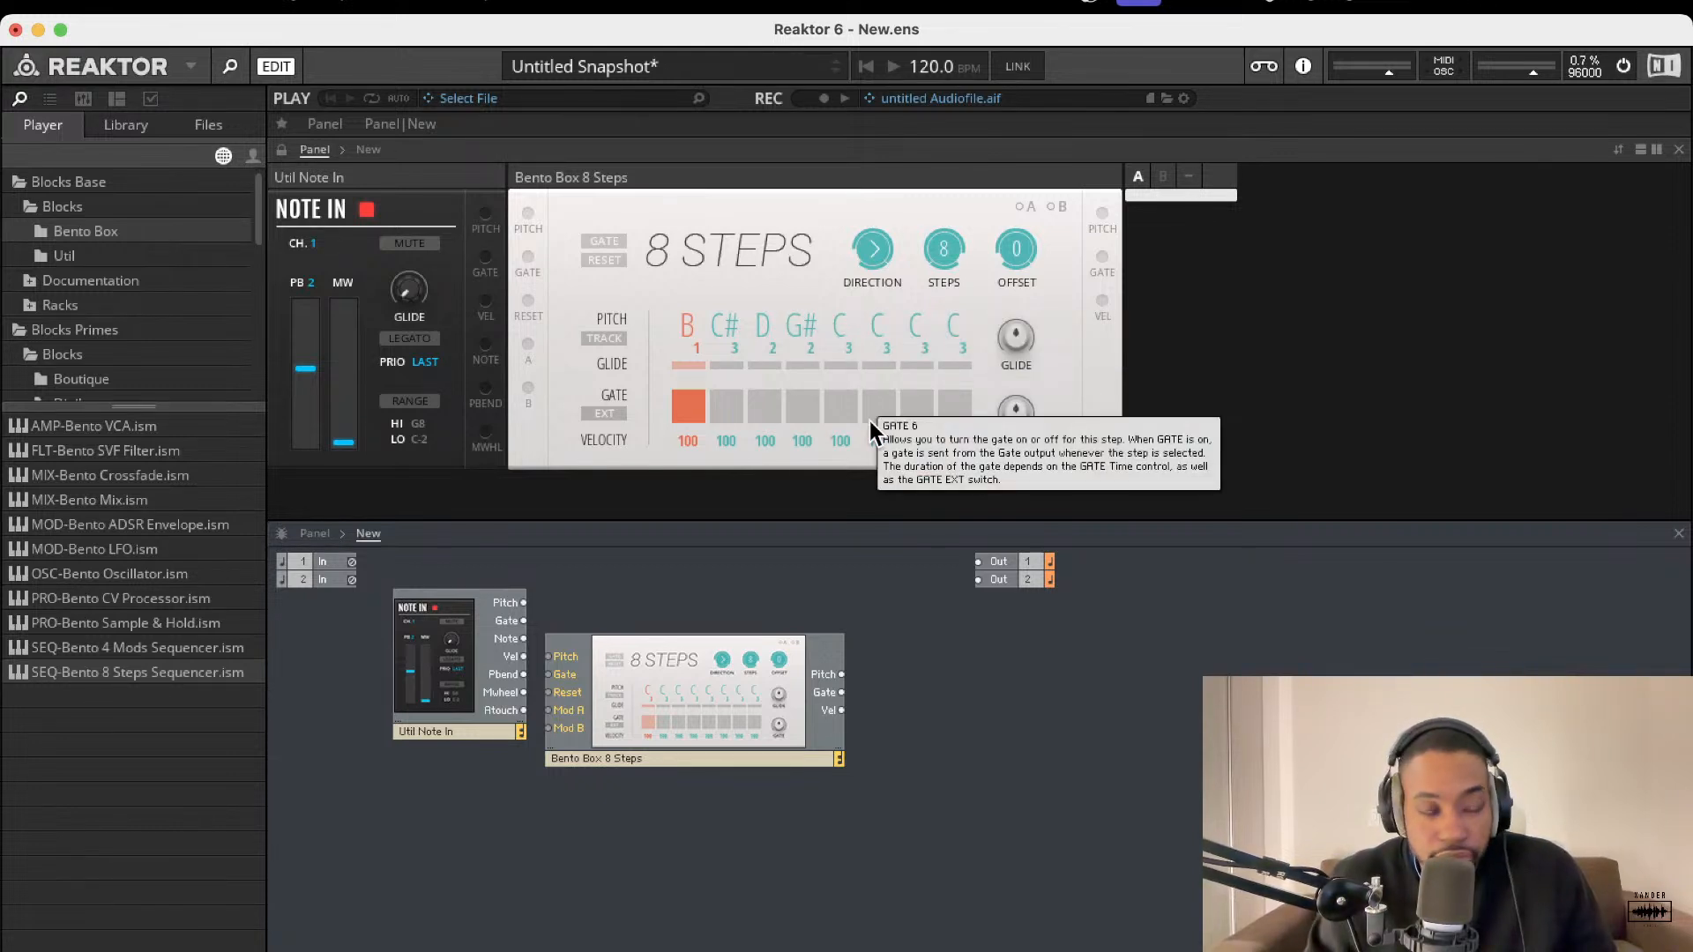
pyautogui.press('Down')
pyautogui.press('Down')
pyautogui.press('Down')
pyautogui.press('Down')
pyautogui.press('Down')
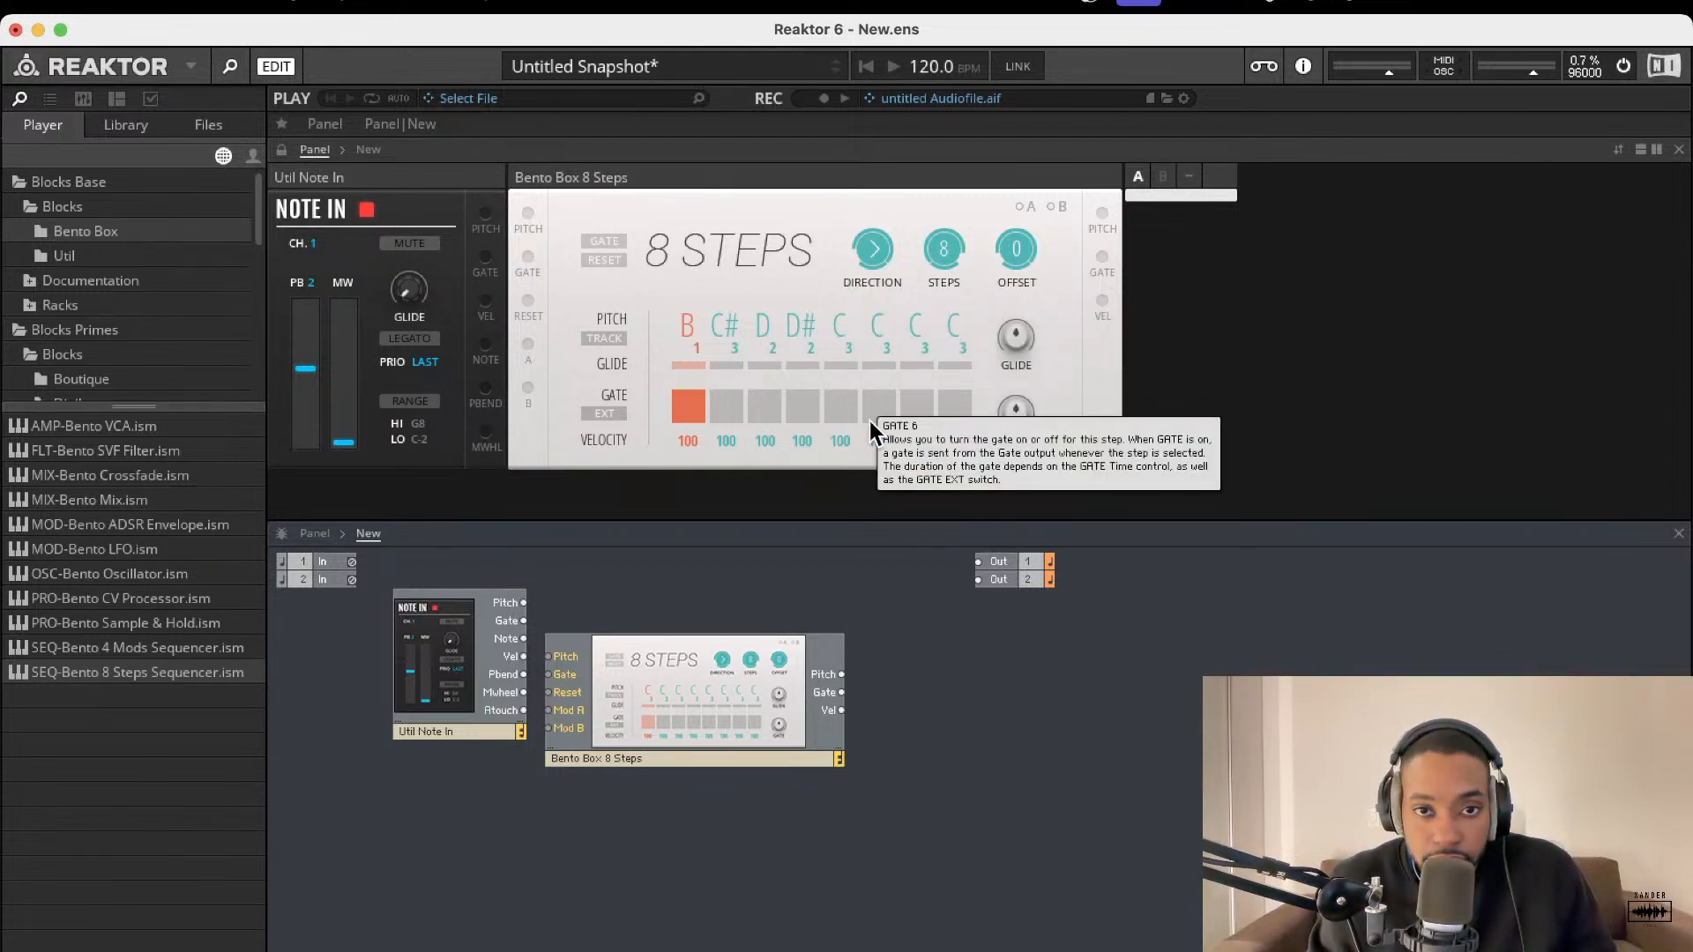
pyautogui.press('Up')
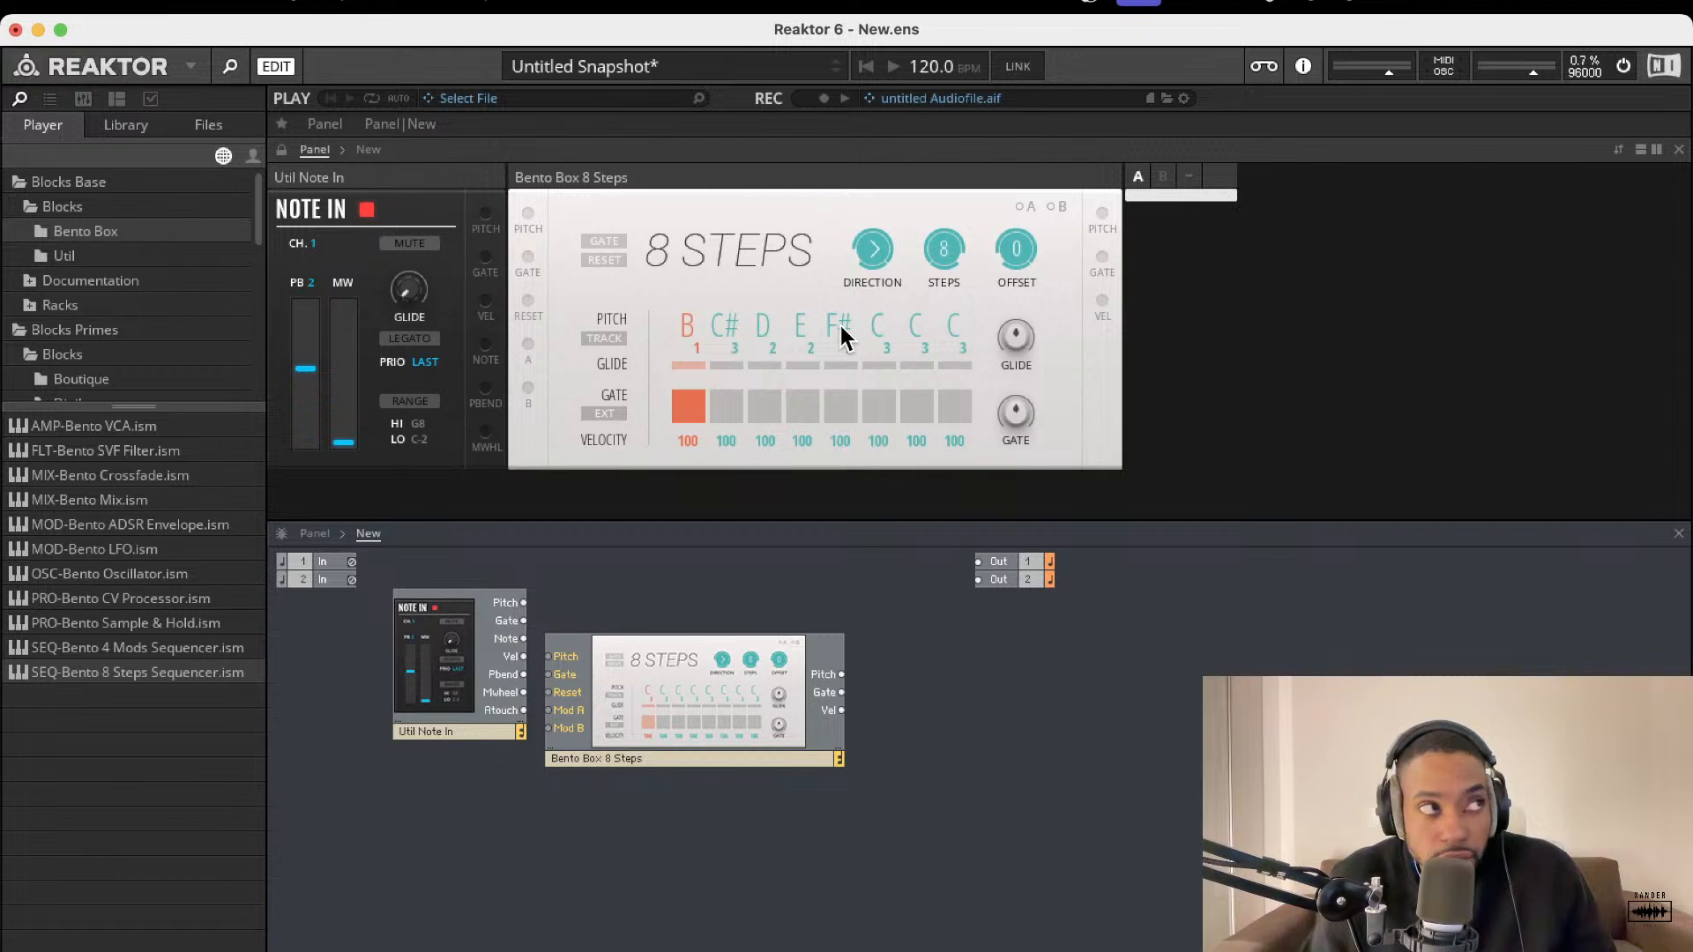
# - Set the pitches of the sequencer's last three steps to G2, A2 and B2
pyautogui.scroll(-8, 878, 316)
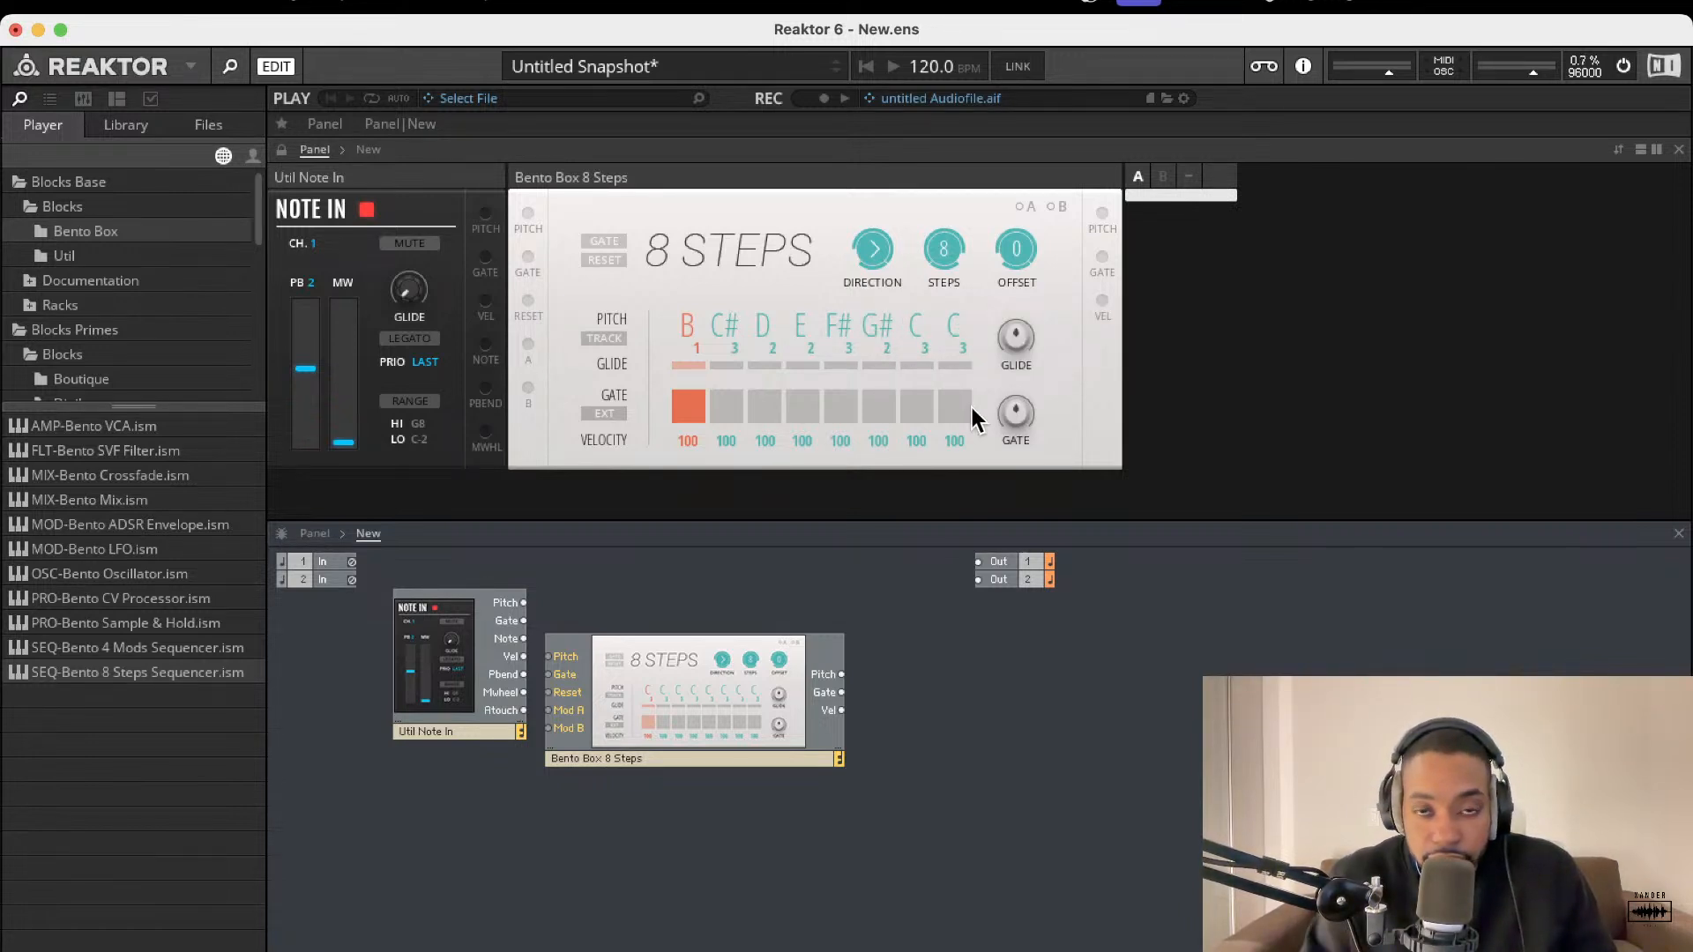
pyautogui.scroll(-1, 931, 322)
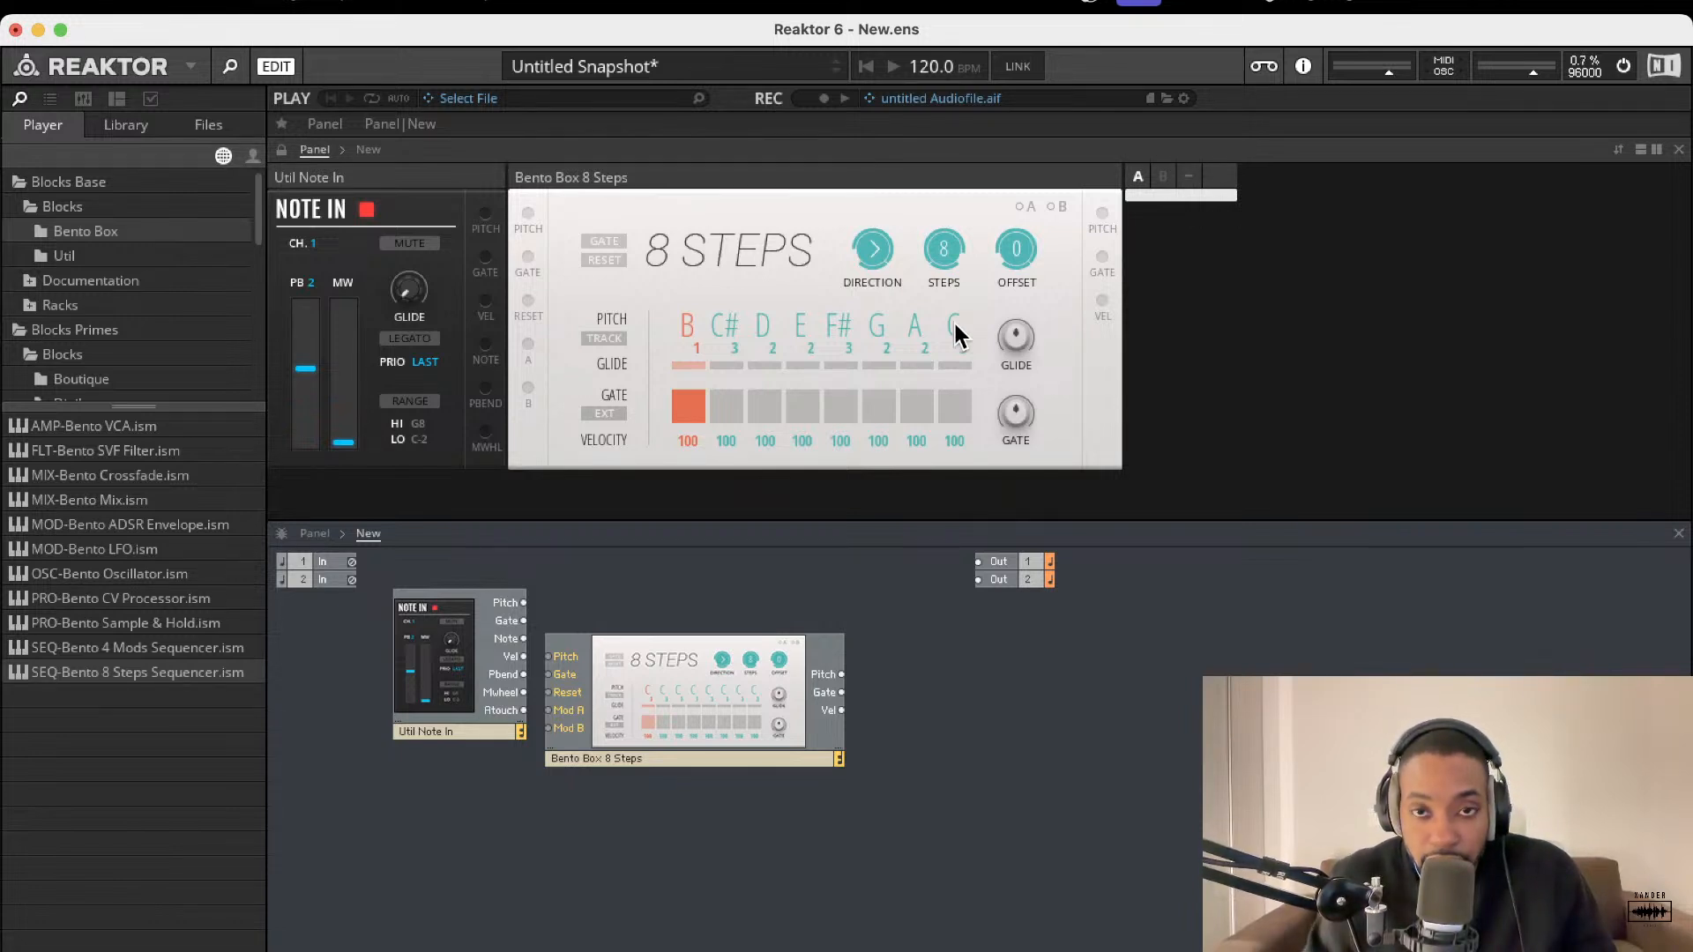
pyautogui.scroll(-1, 954, 321)
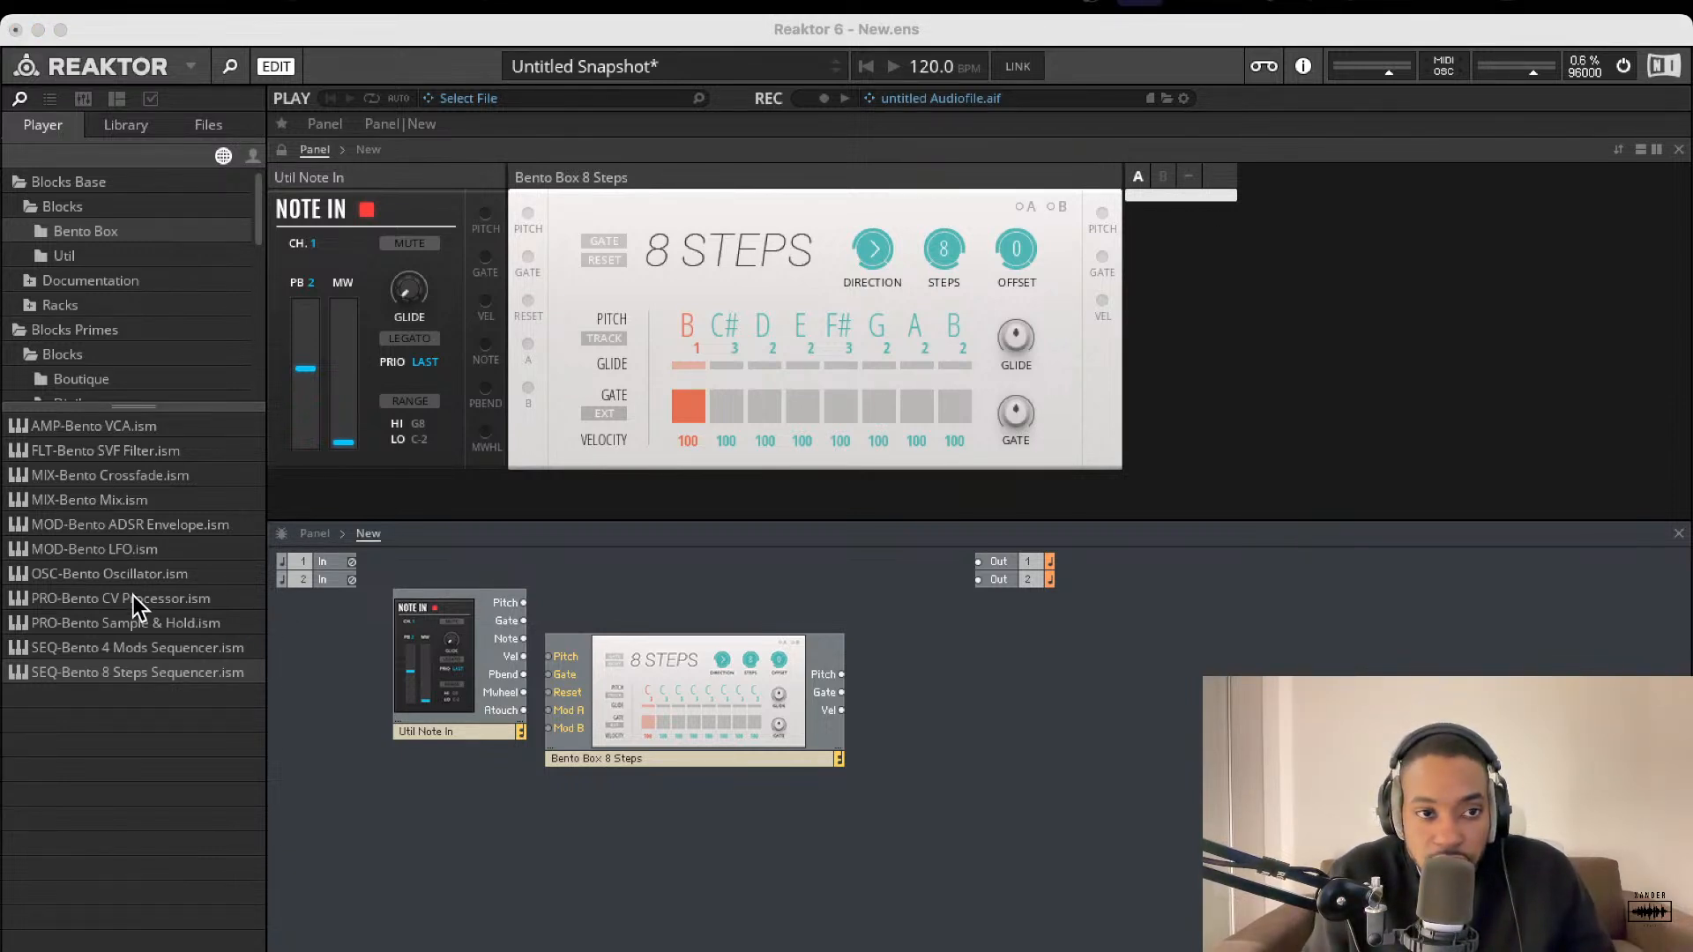
# - Add the Bento Oscillator and Bento SVF Filter blocks, placing them in sequence after the 8 Steps sequencer
pyautogui.doubleClick(134, 574)
pyautogui.moveTo(564, 744); pyautogui.dragTo(1006, 748)
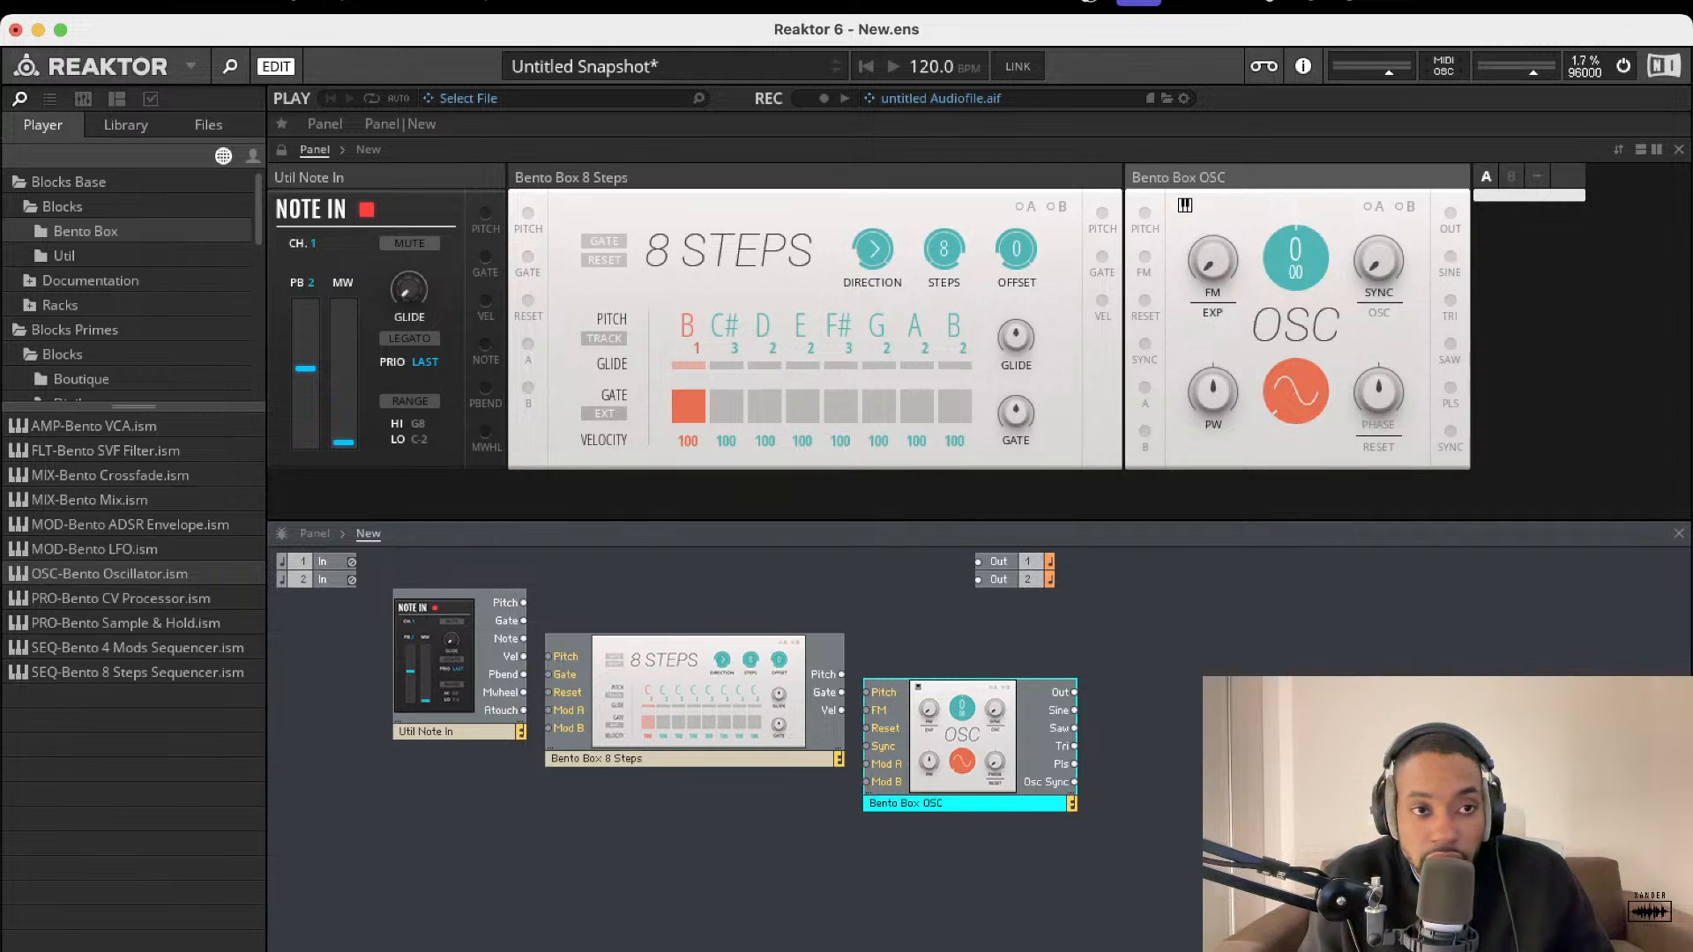
pyautogui.doubleClick(172, 452)
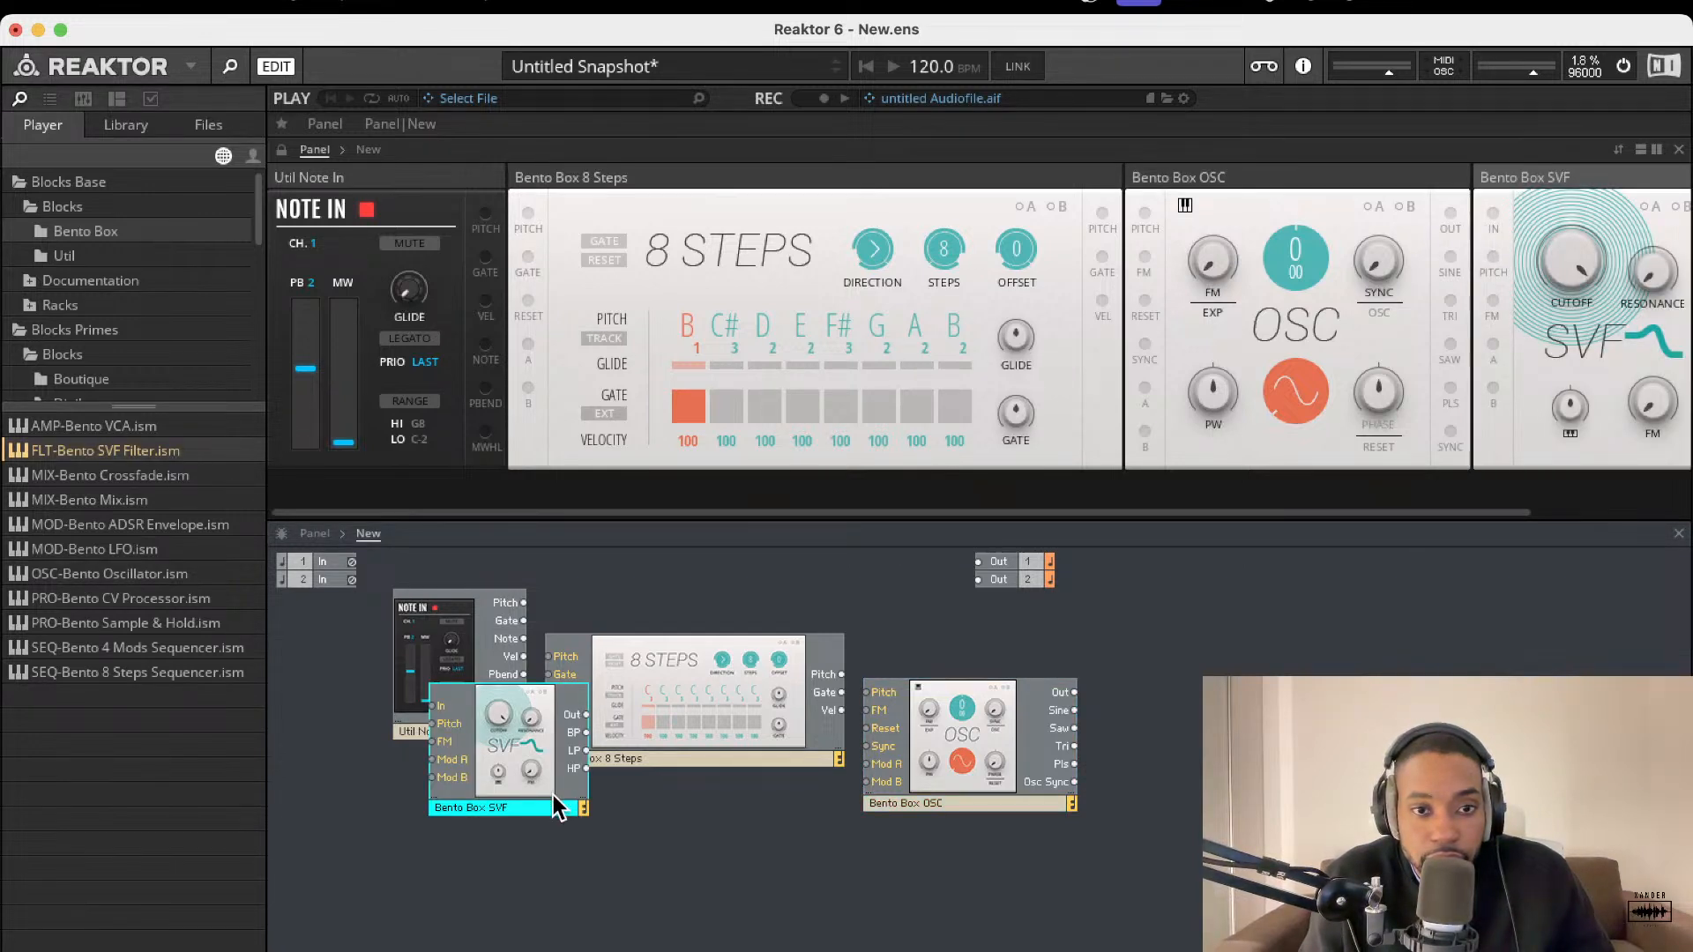
pyautogui.moveTo(554, 798); pyautogui.dragTo(1182, 708)
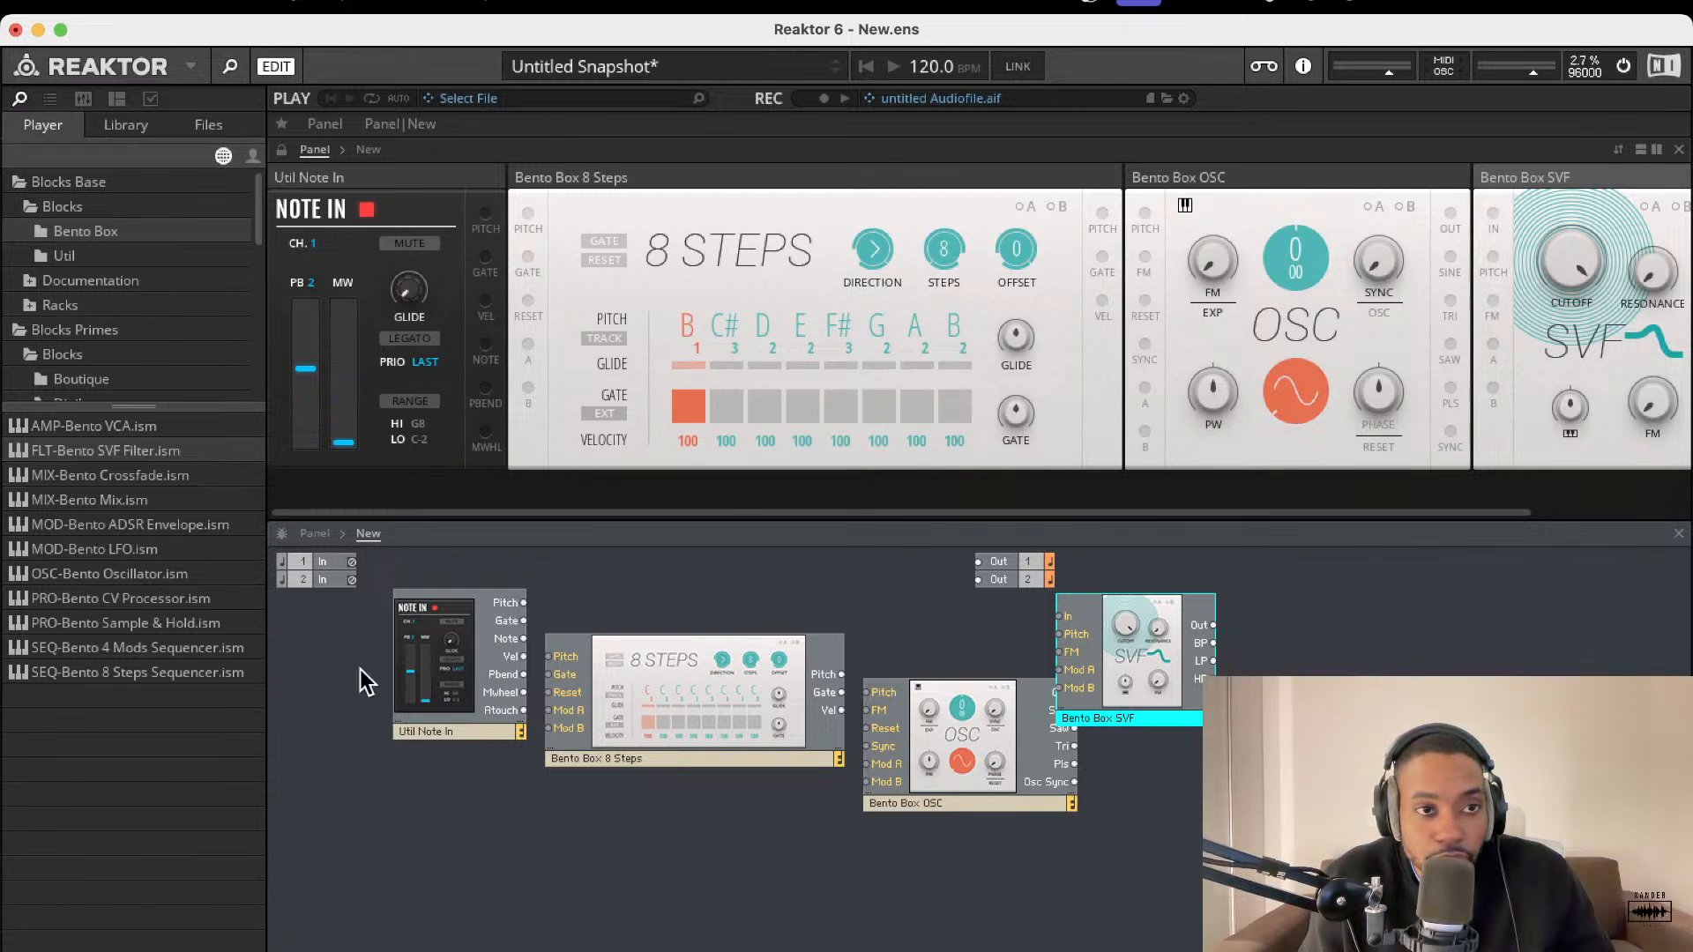
# - Add one Bento LFO block, delete its accidental duplicate, and place it below the Note In block
pyautogui.doubleClick(96, 551)
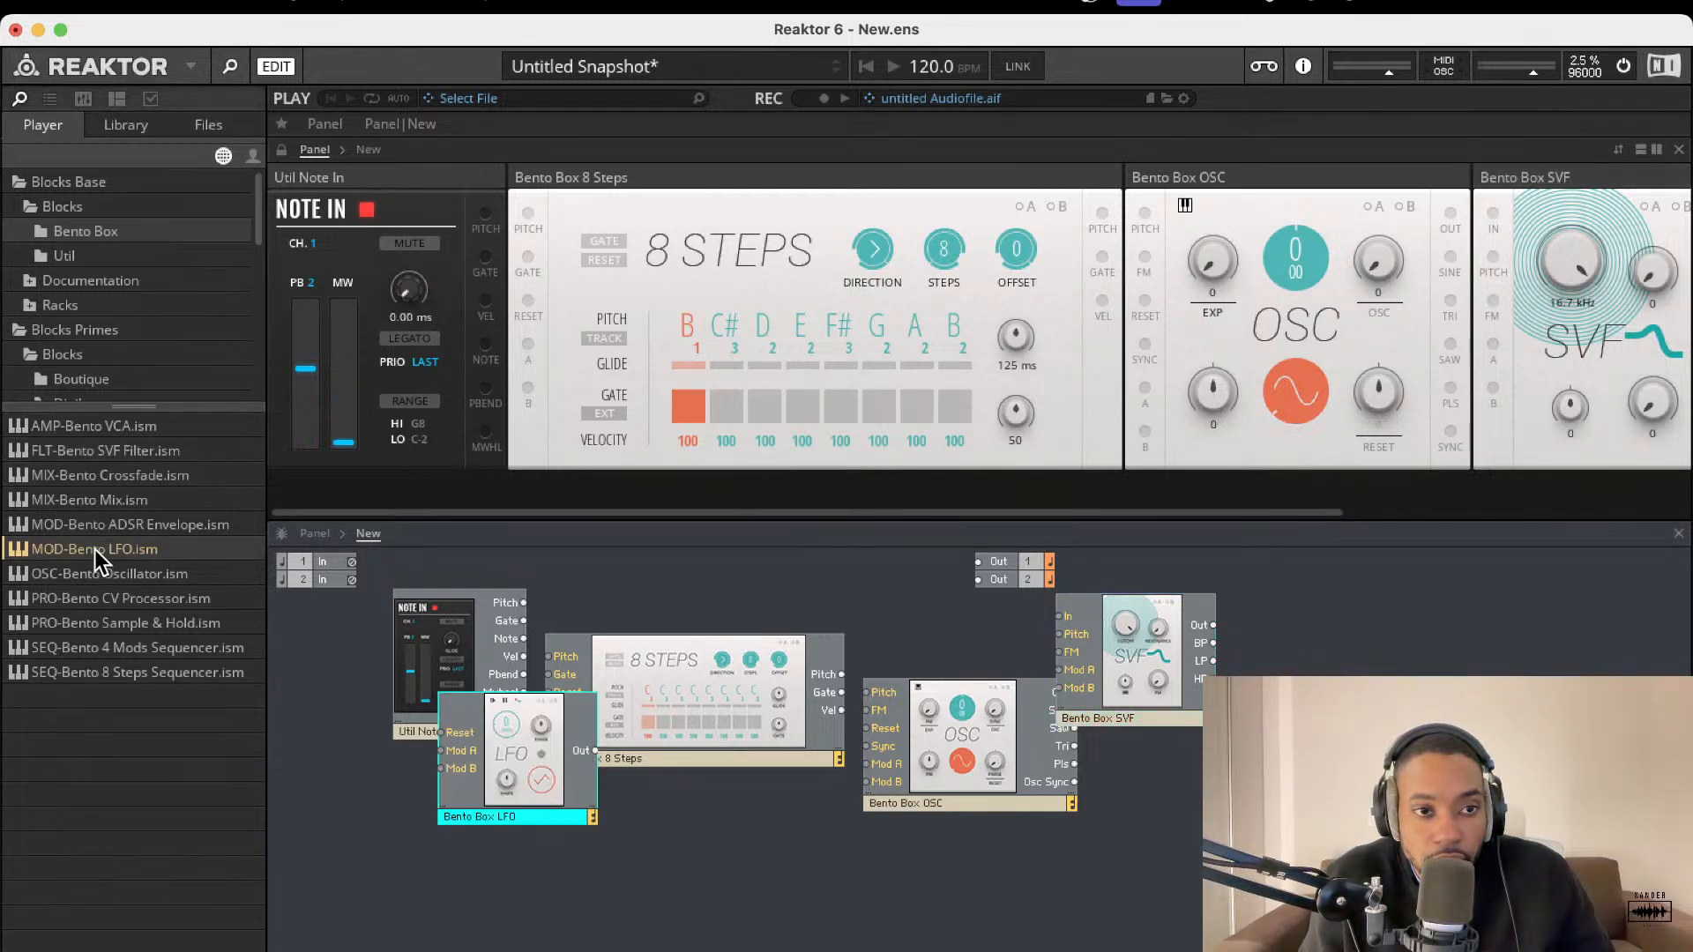
pyautogui.doubleClick(96, 550)
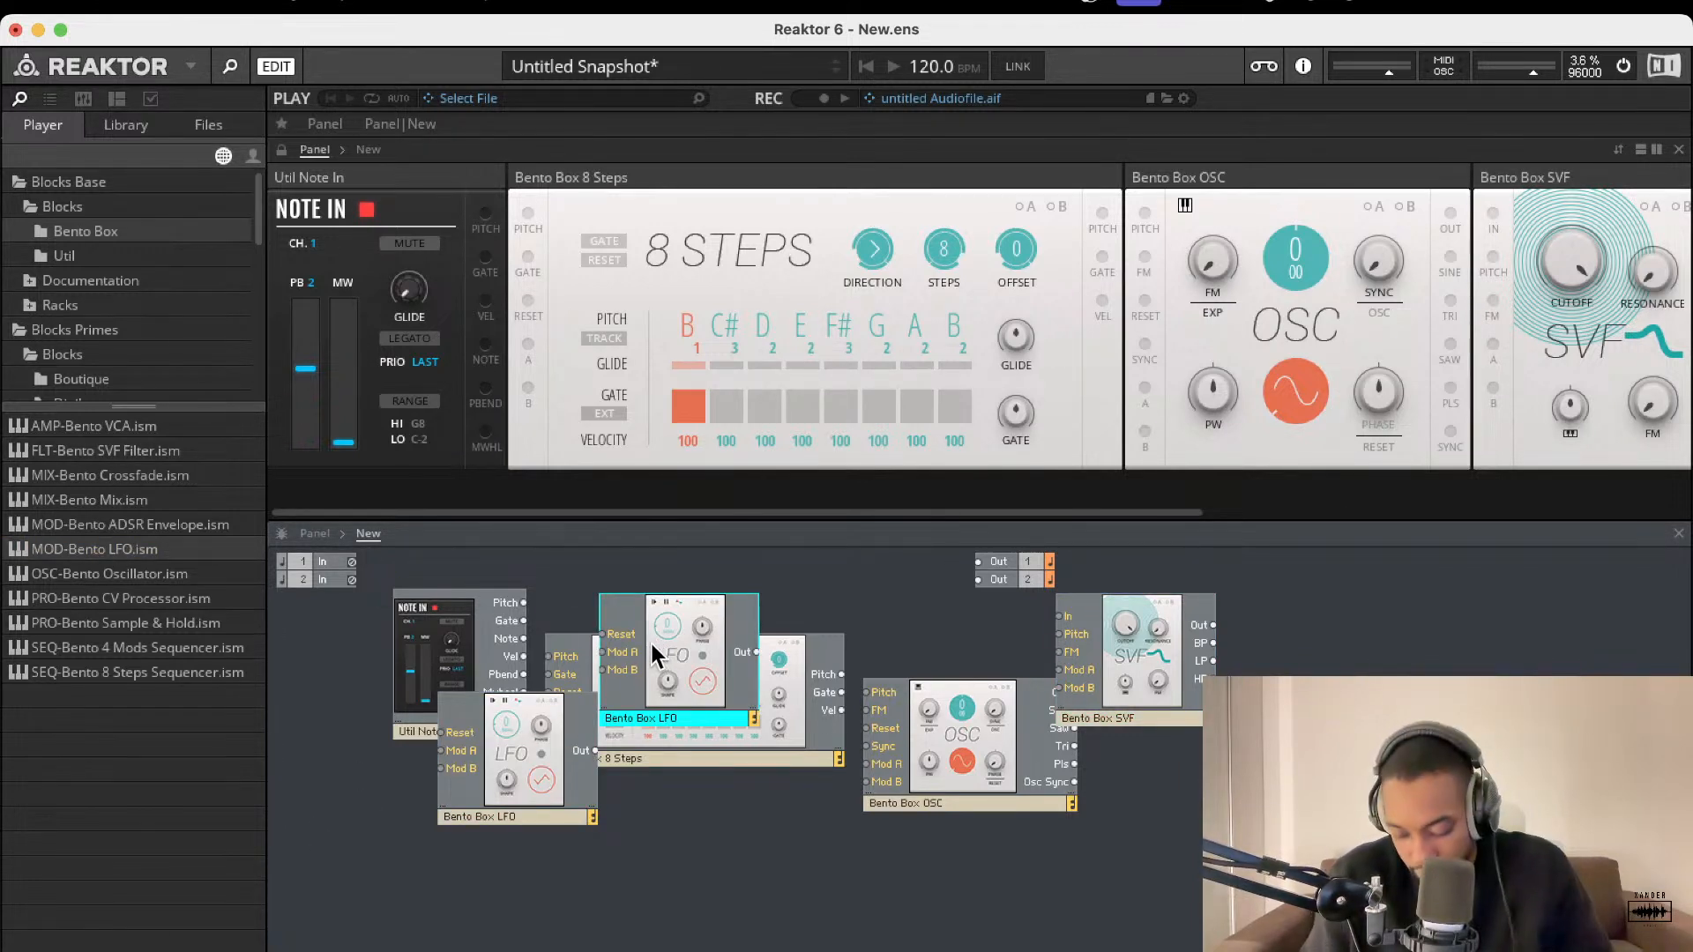
pyautogui.press('Delete')
pyautogui.moveTo(478, 708); pyautogui.dragTo(436, 853)
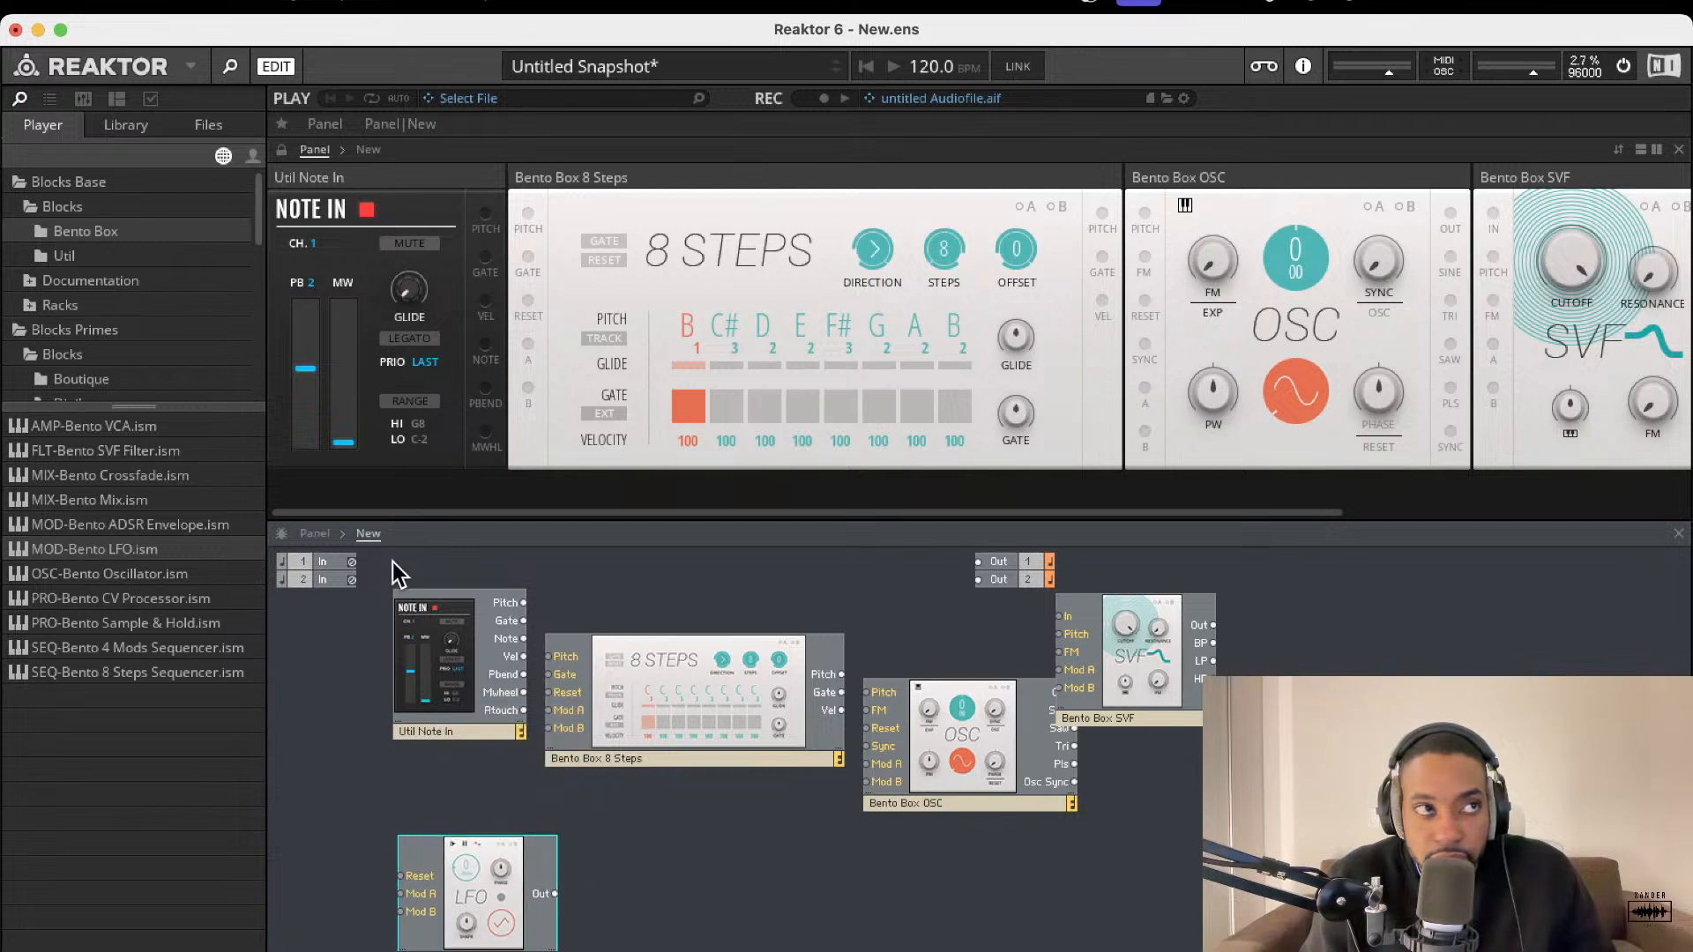
# - Look through the Blocks Base, Blocks Primes and Form library folders for another block to add
pyautogui.click(115, 125)
pyautogui.click(68, 136)
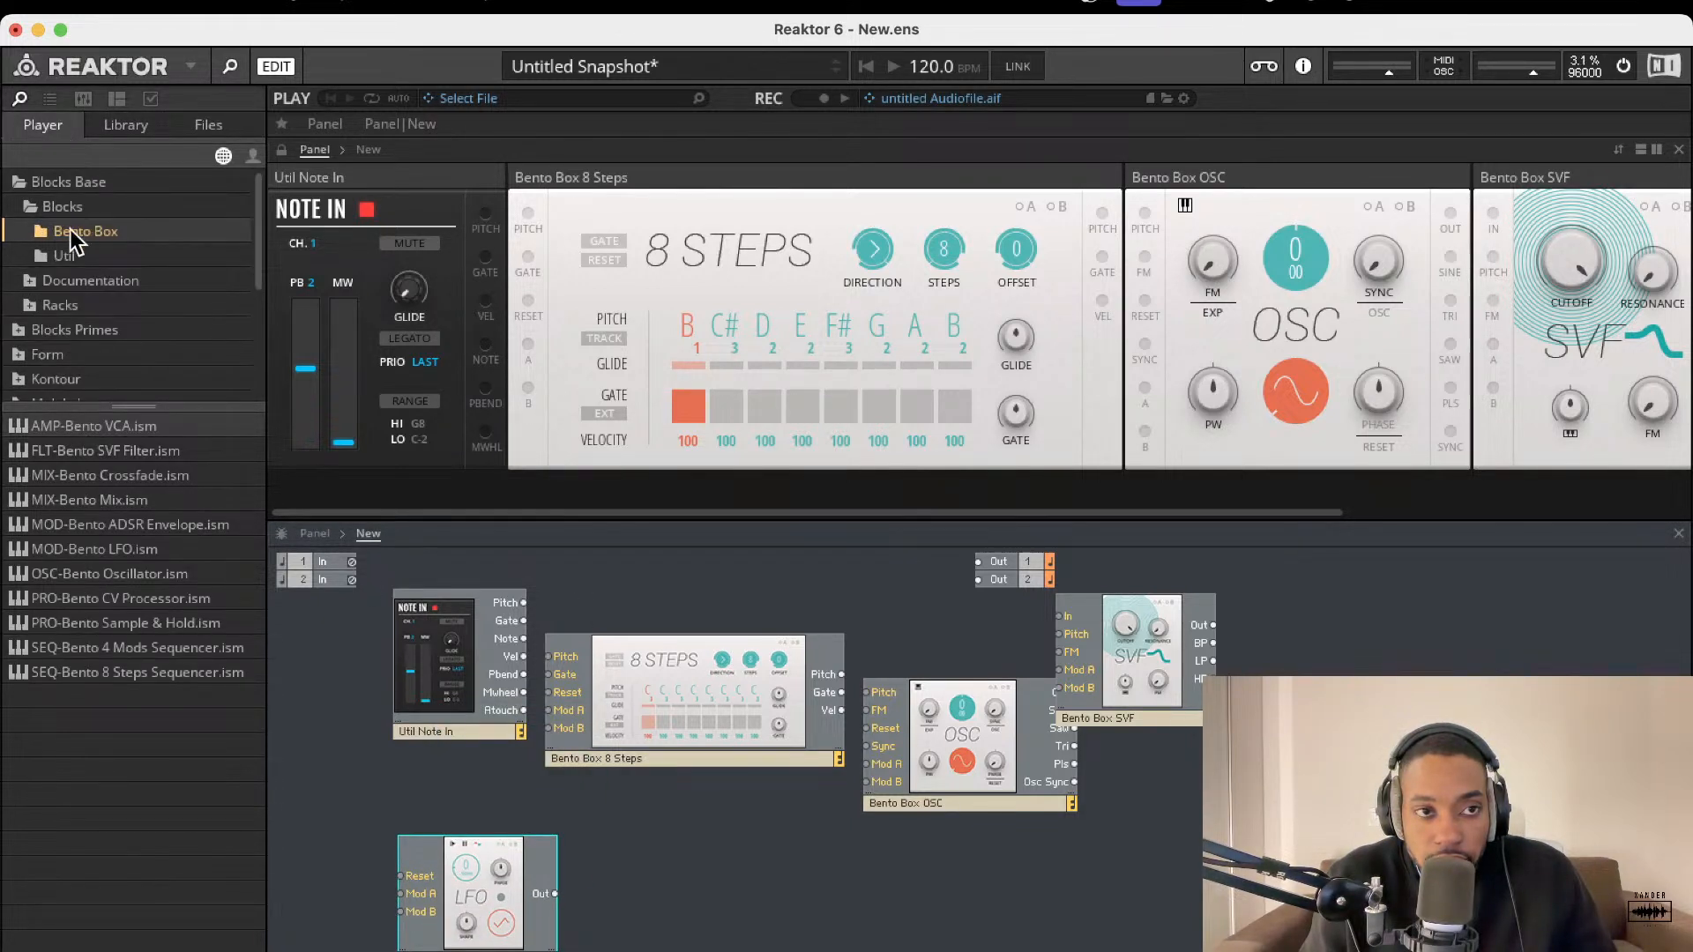
pyautogui.click(65, 254)
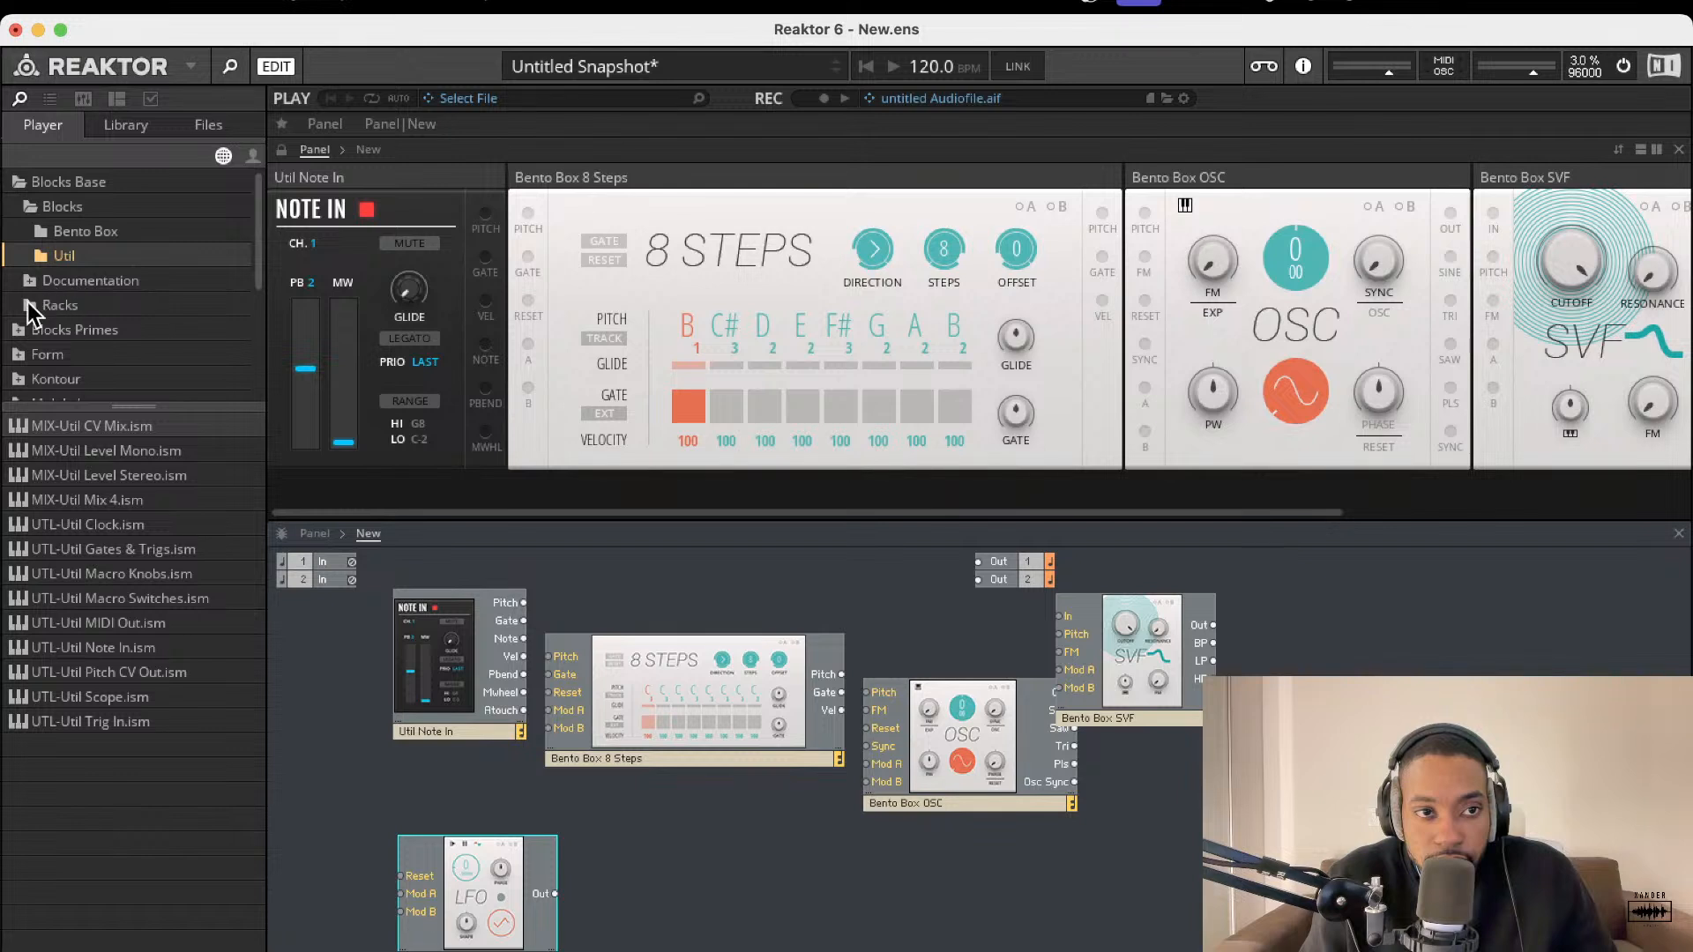
pyautogui.click(23, 332)
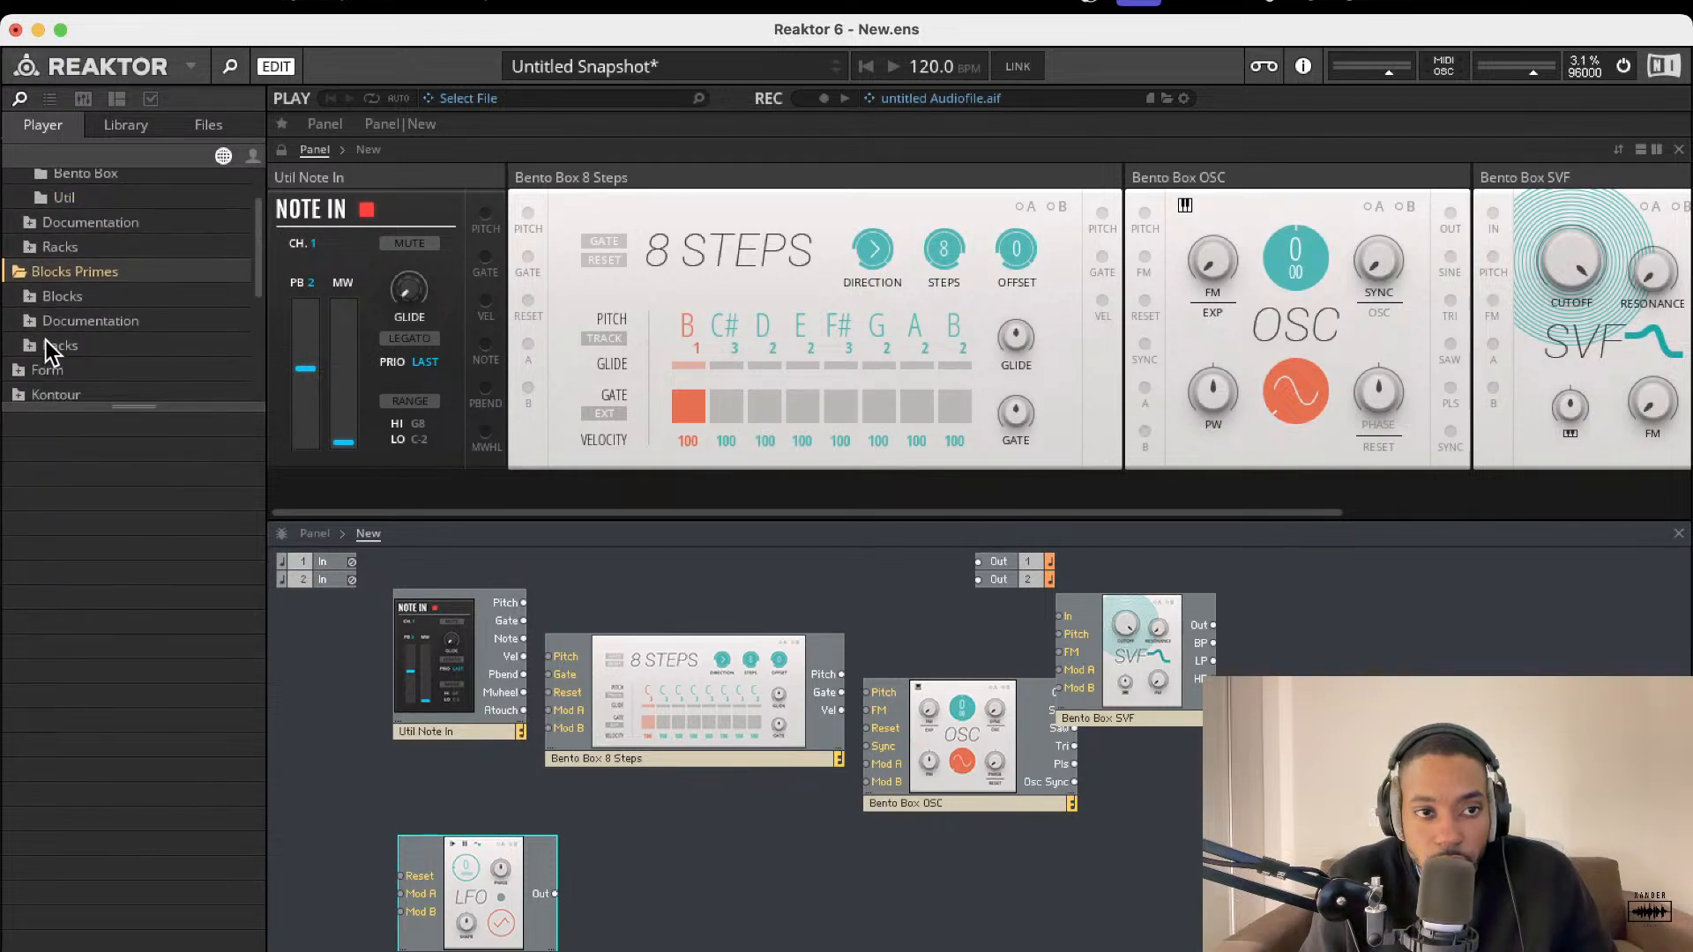
pyautogui.click(45, 347)
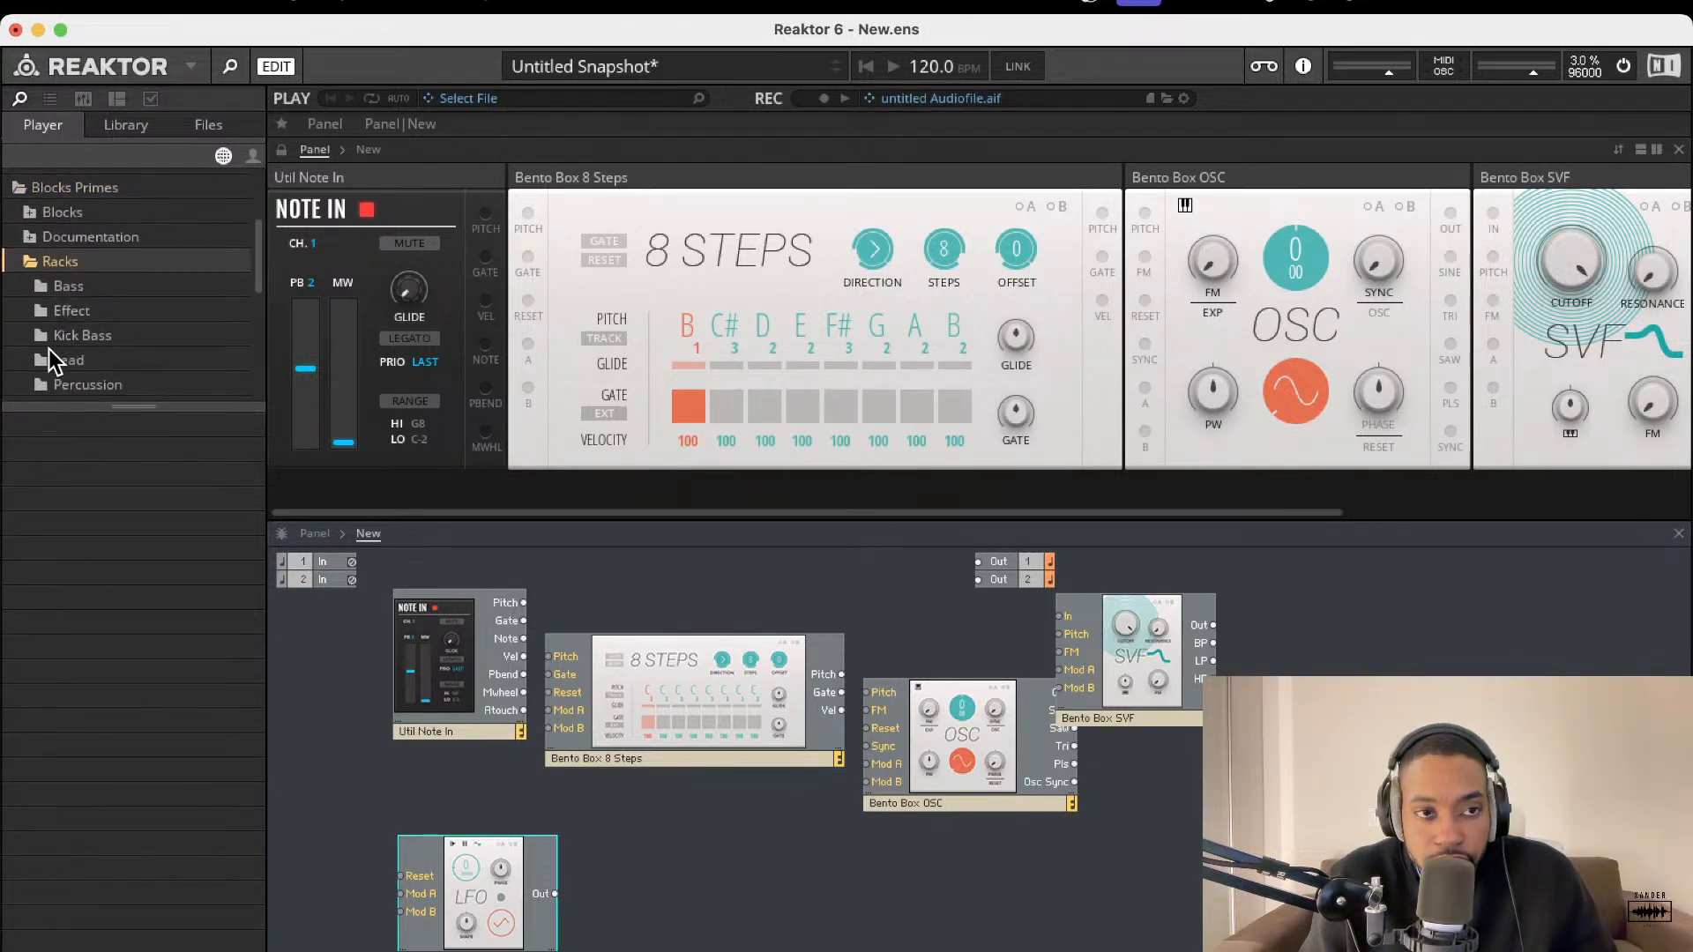
pyautogui.scroll(-4, 49, 349)
pyautogui.click(20, 332)
pyautogui.scroll(-4, 77, 352)
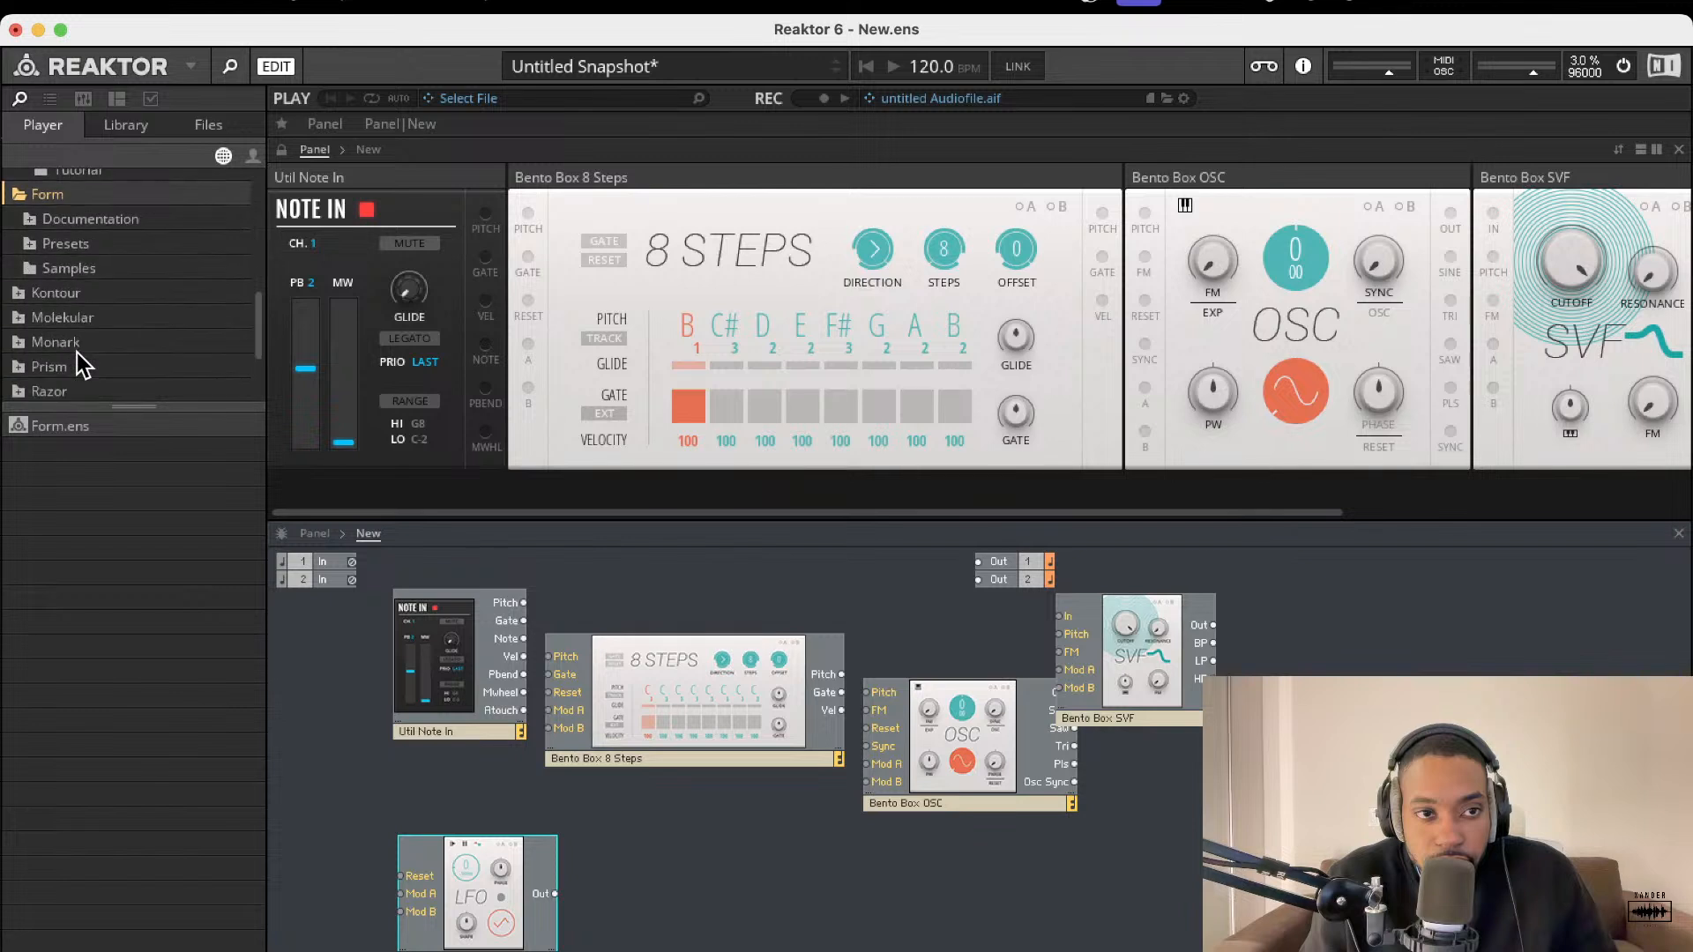
pyautogui.scroll(8, 58, 326)
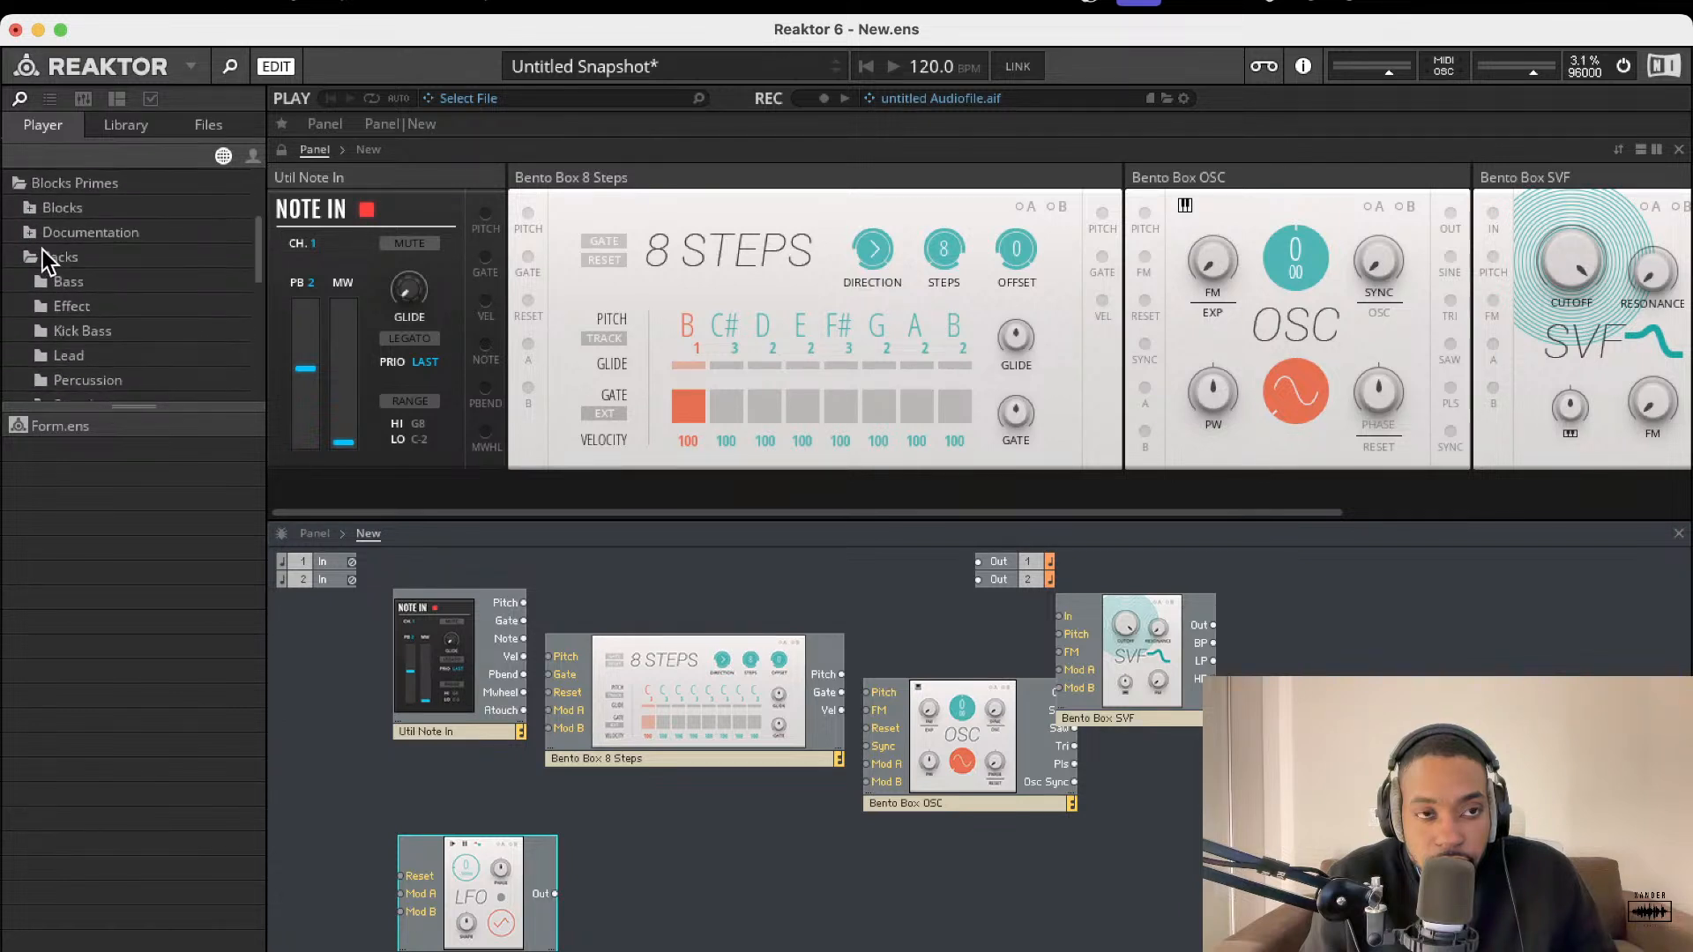
pyautogui.click(38, 234)
pyautogui.click(31, 210)
pyautogui.scroll(-2, 94, 293)
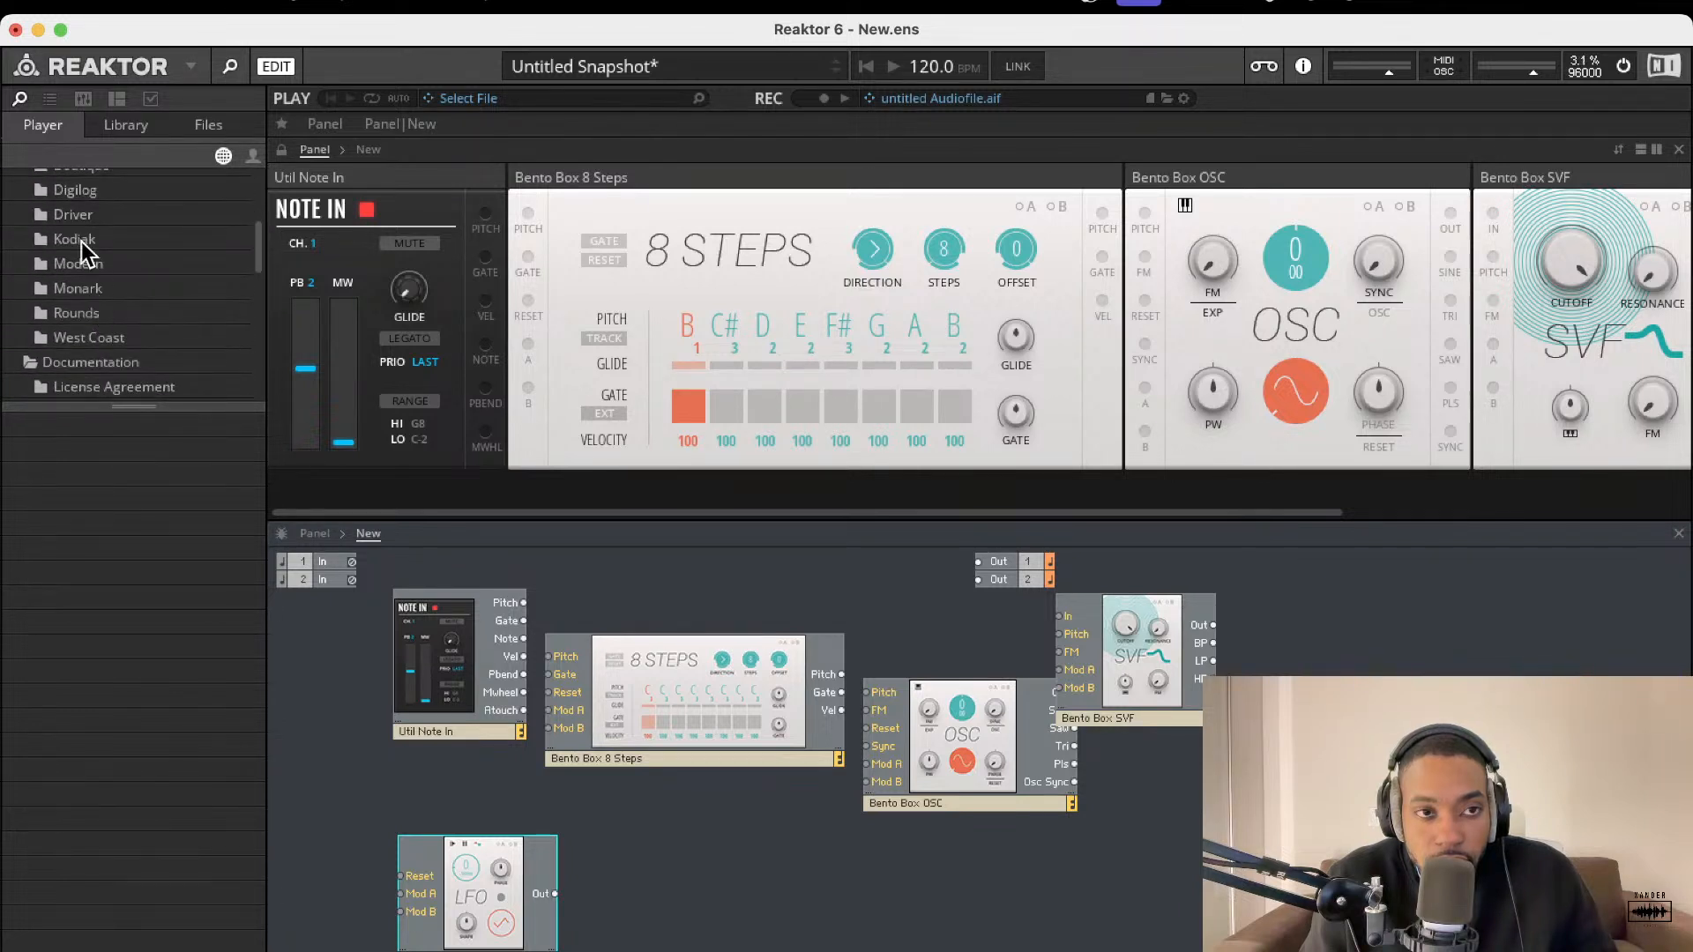
# - Add the Digilog Quantizer block from Blocks Primes and place it below the 8 Steps sequencer
pyautogui.click(94, 314)
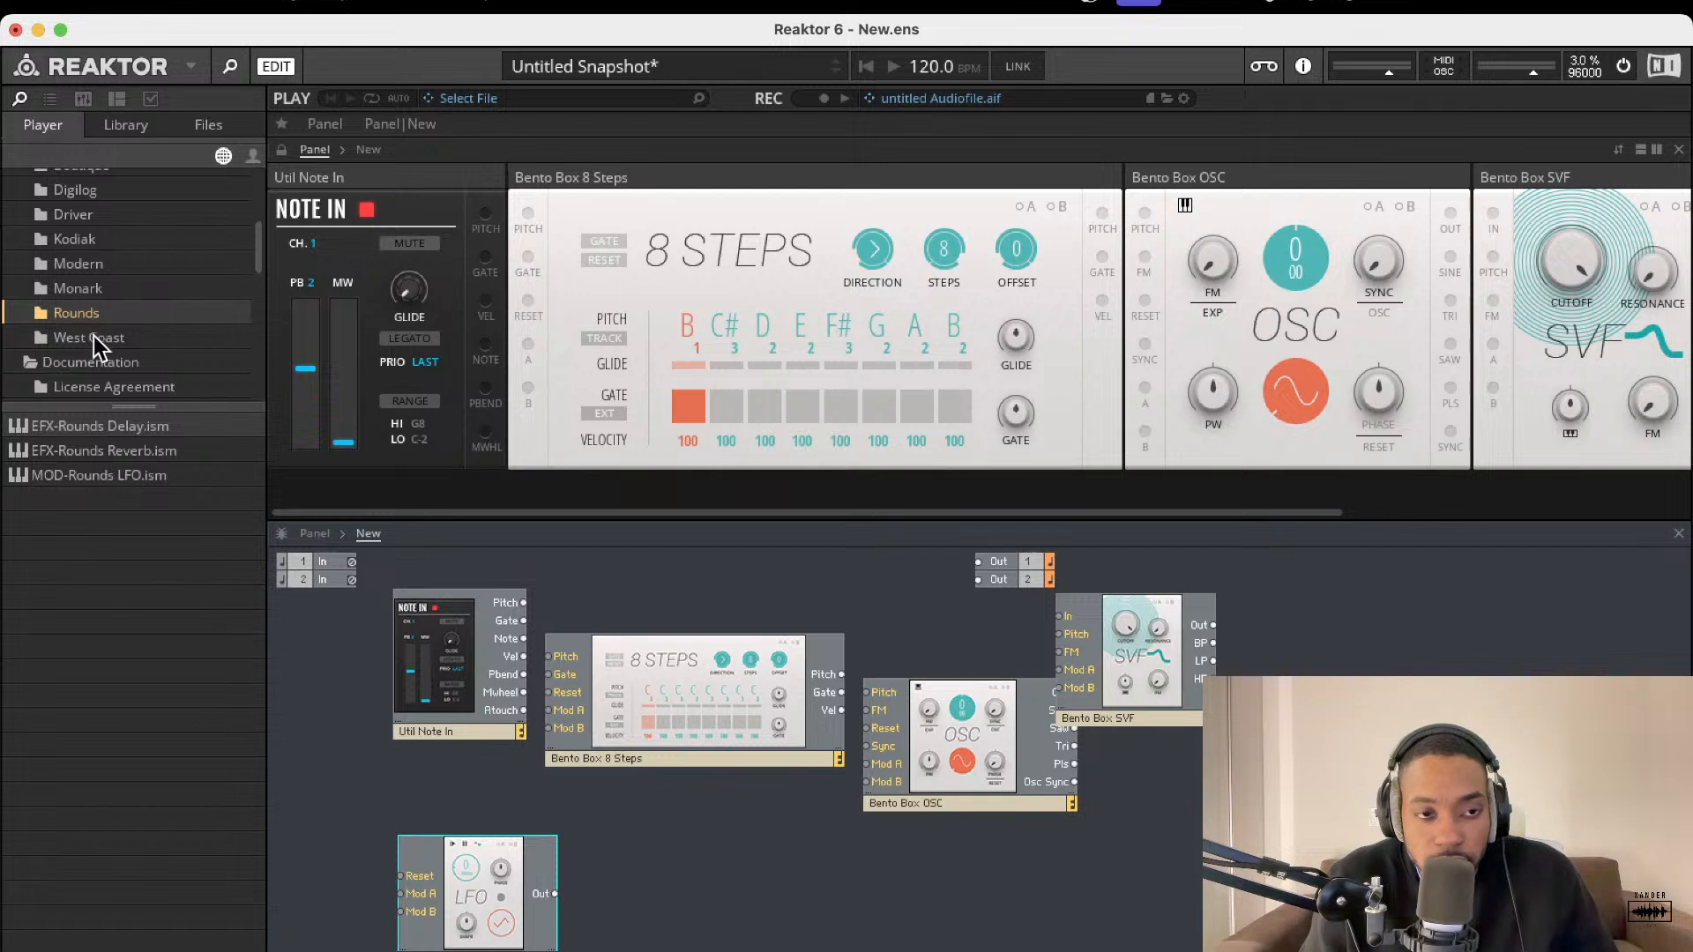
pyautogui.scroll(2, 98, 296)
pyautogui.click(97, 295)
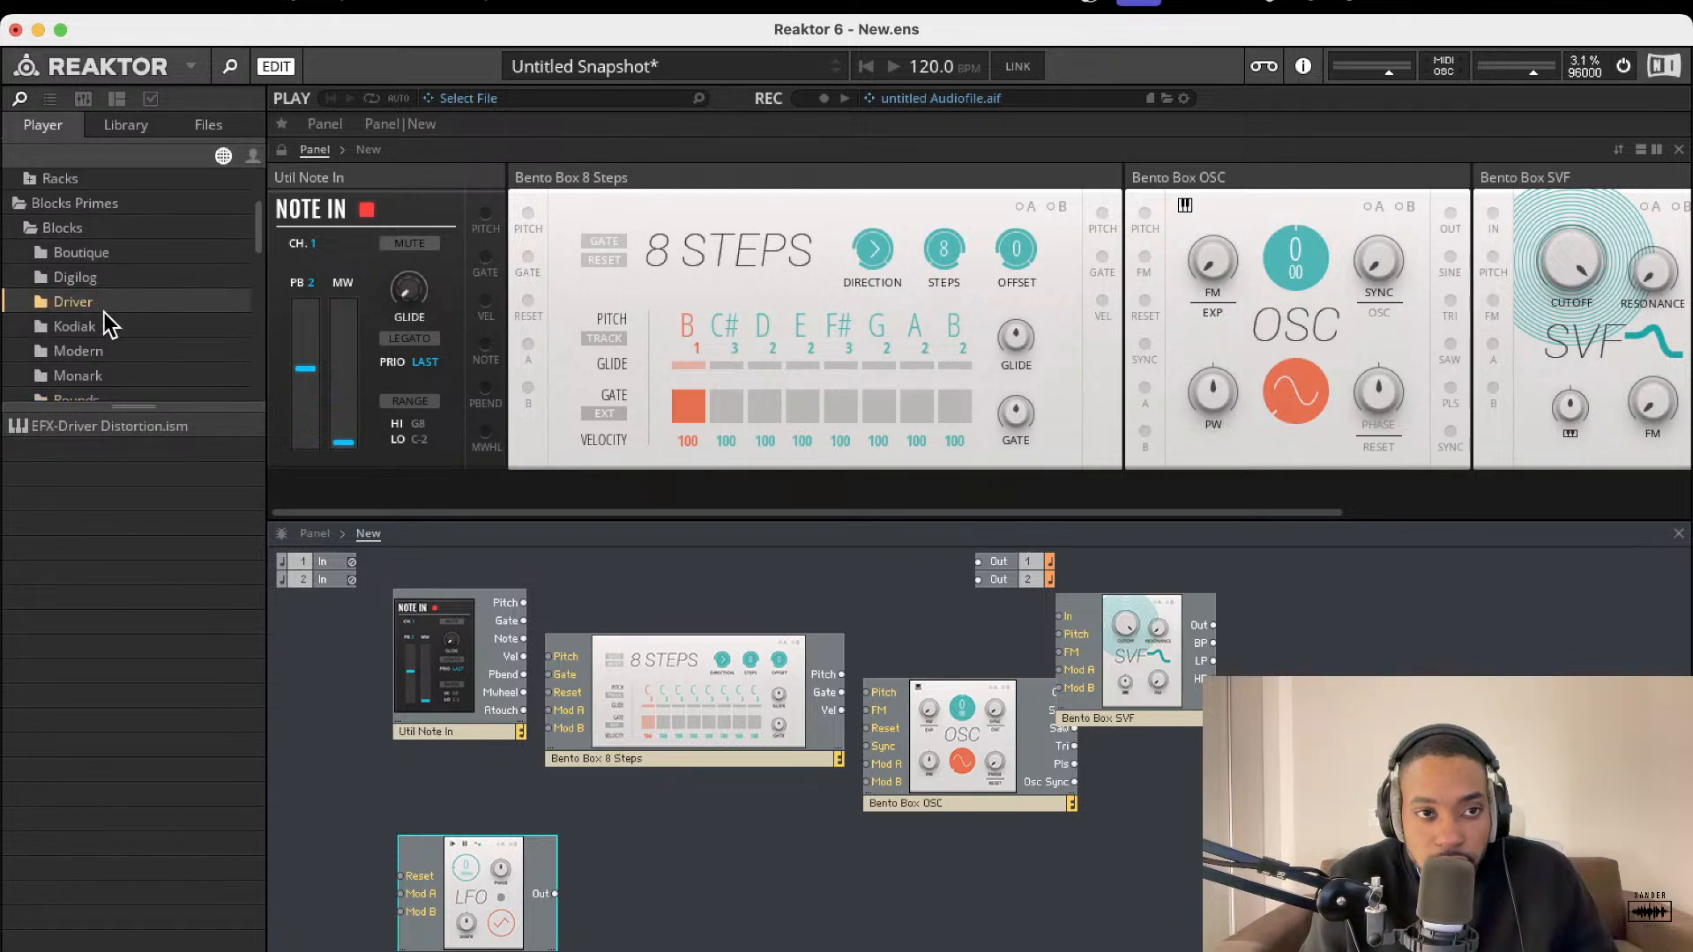
pyautogui.press('Up')
pyautogui.doubleClick(138, 452)
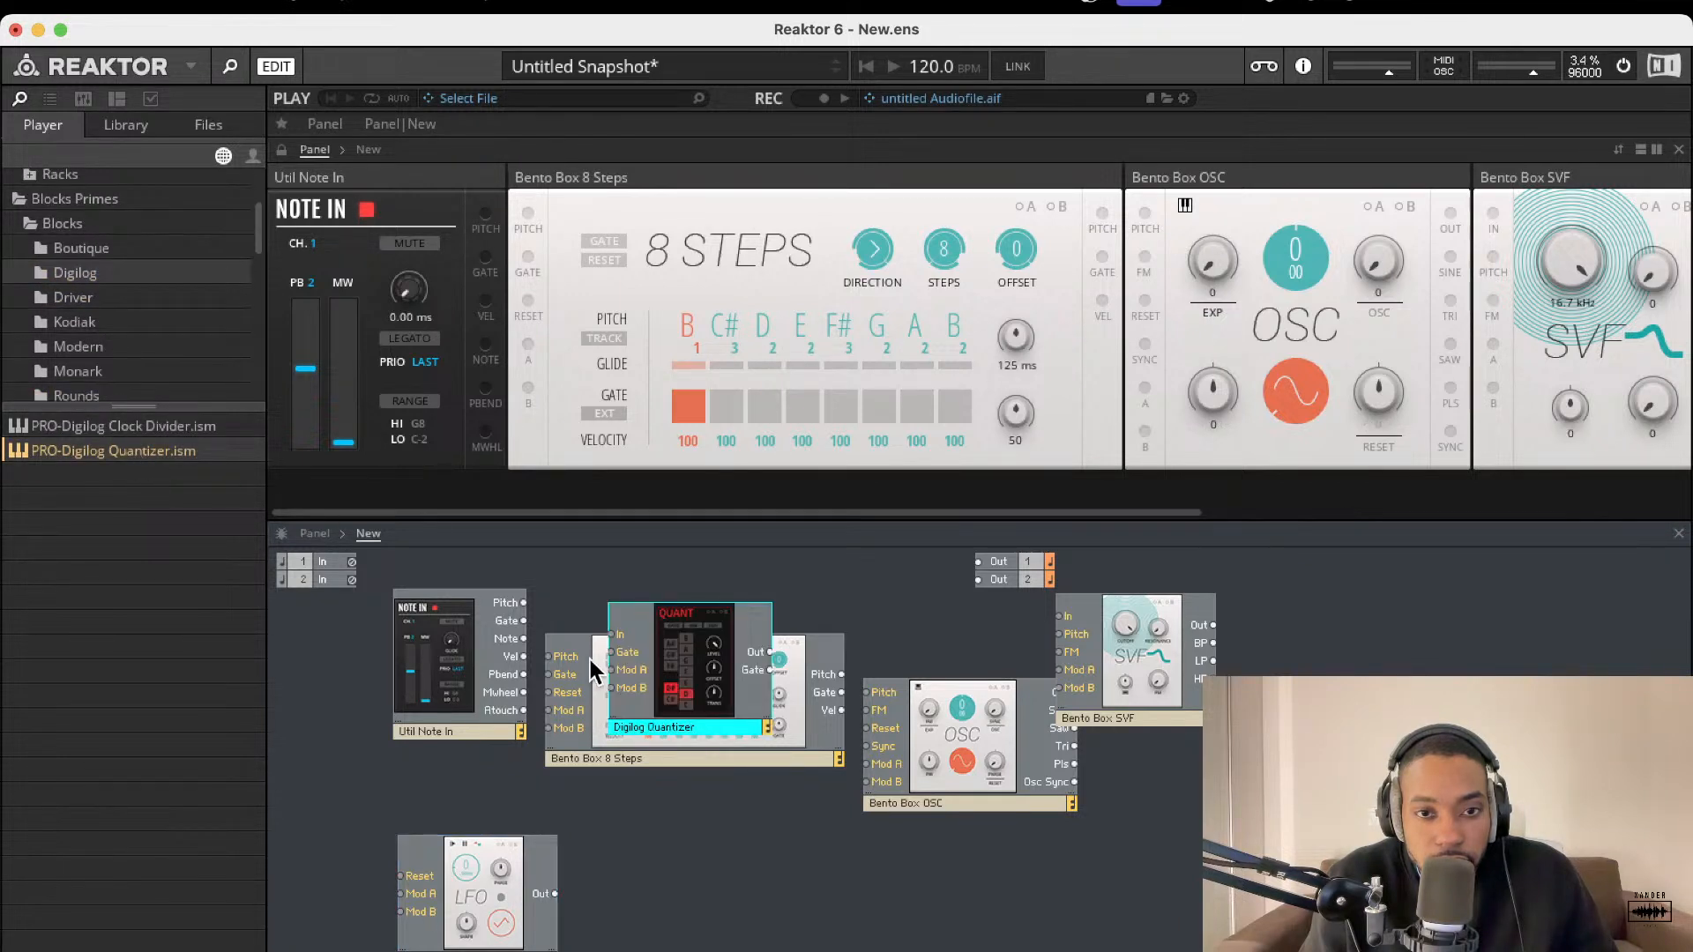
pyautogui.moveTo(691, 684); pyautogui.dragTo(695, 848)
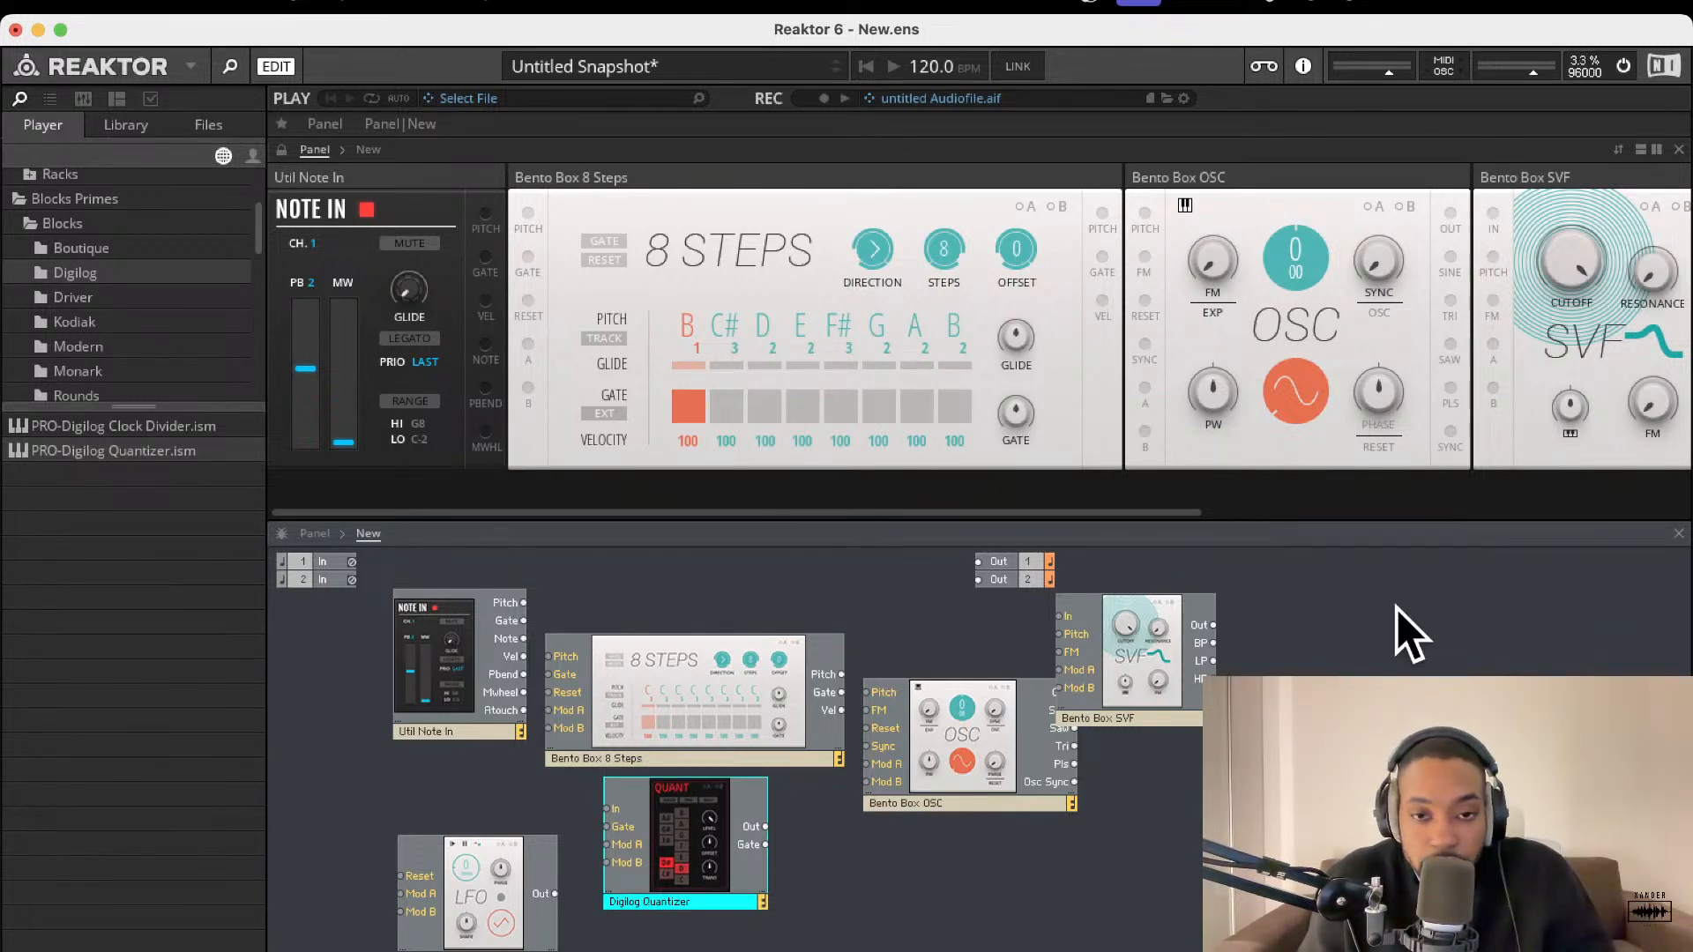
# - Move the SVF filter below the oscillator and shift the oscillator slightly up beside the 8 Steps sequencer
pyautogui.moveTo(1181, 644); pyautogui.dragTo(897, 881)
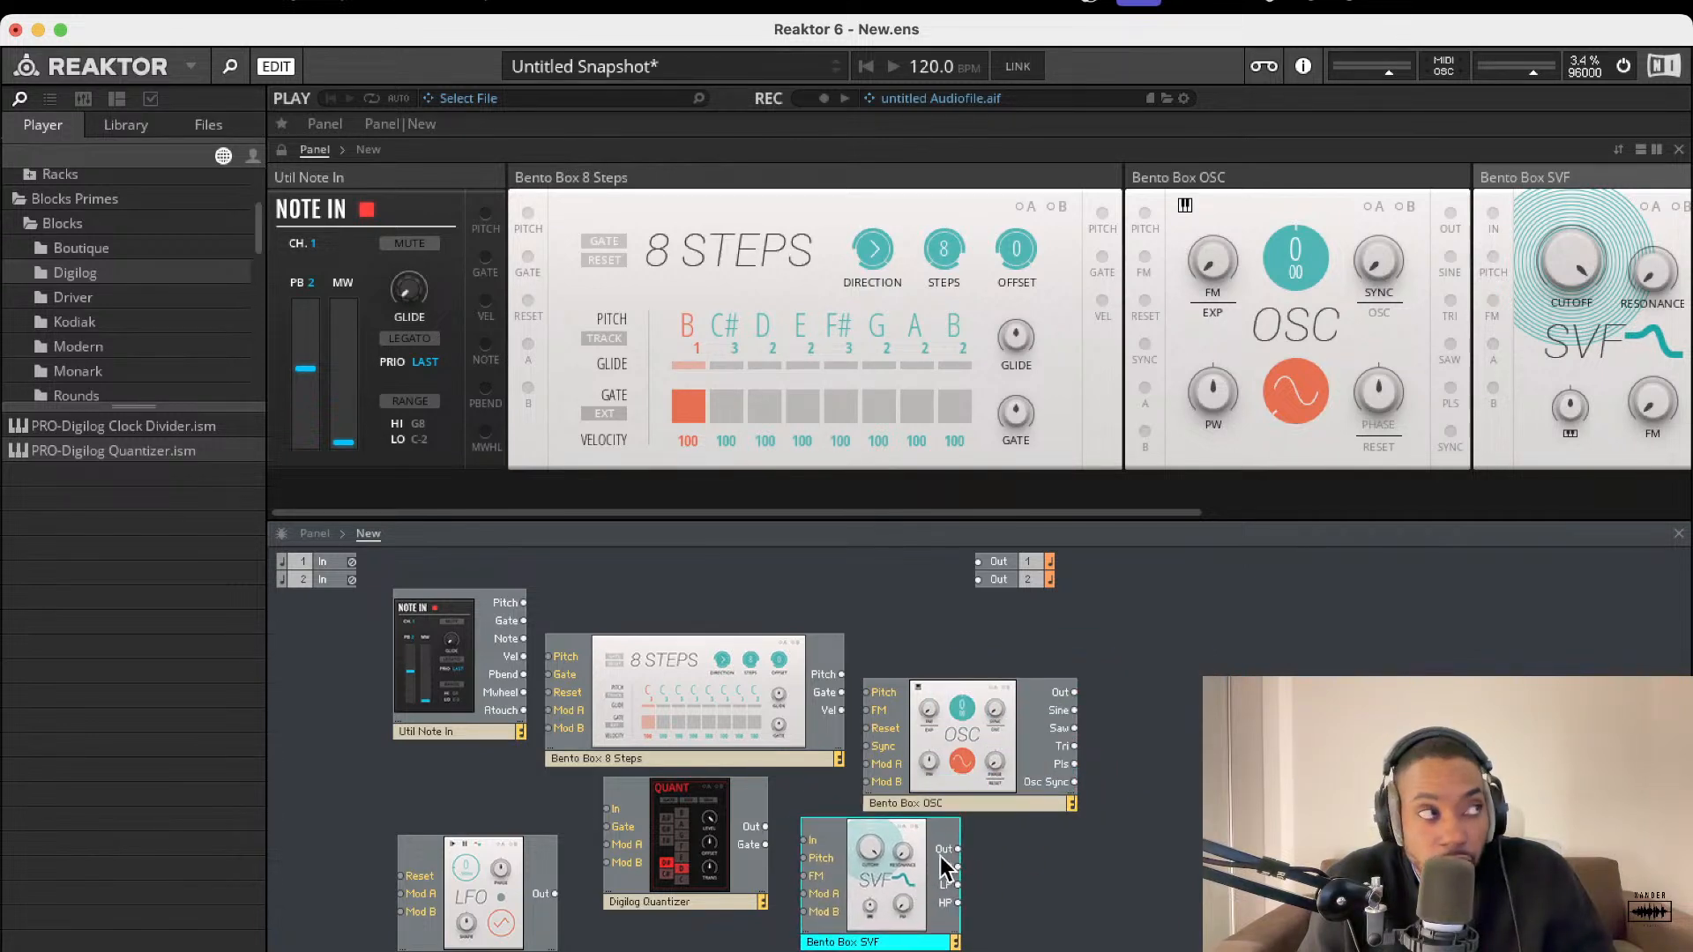
pyautogui.moveTo(980, 807); pyautogui.dragTo(980, 788)
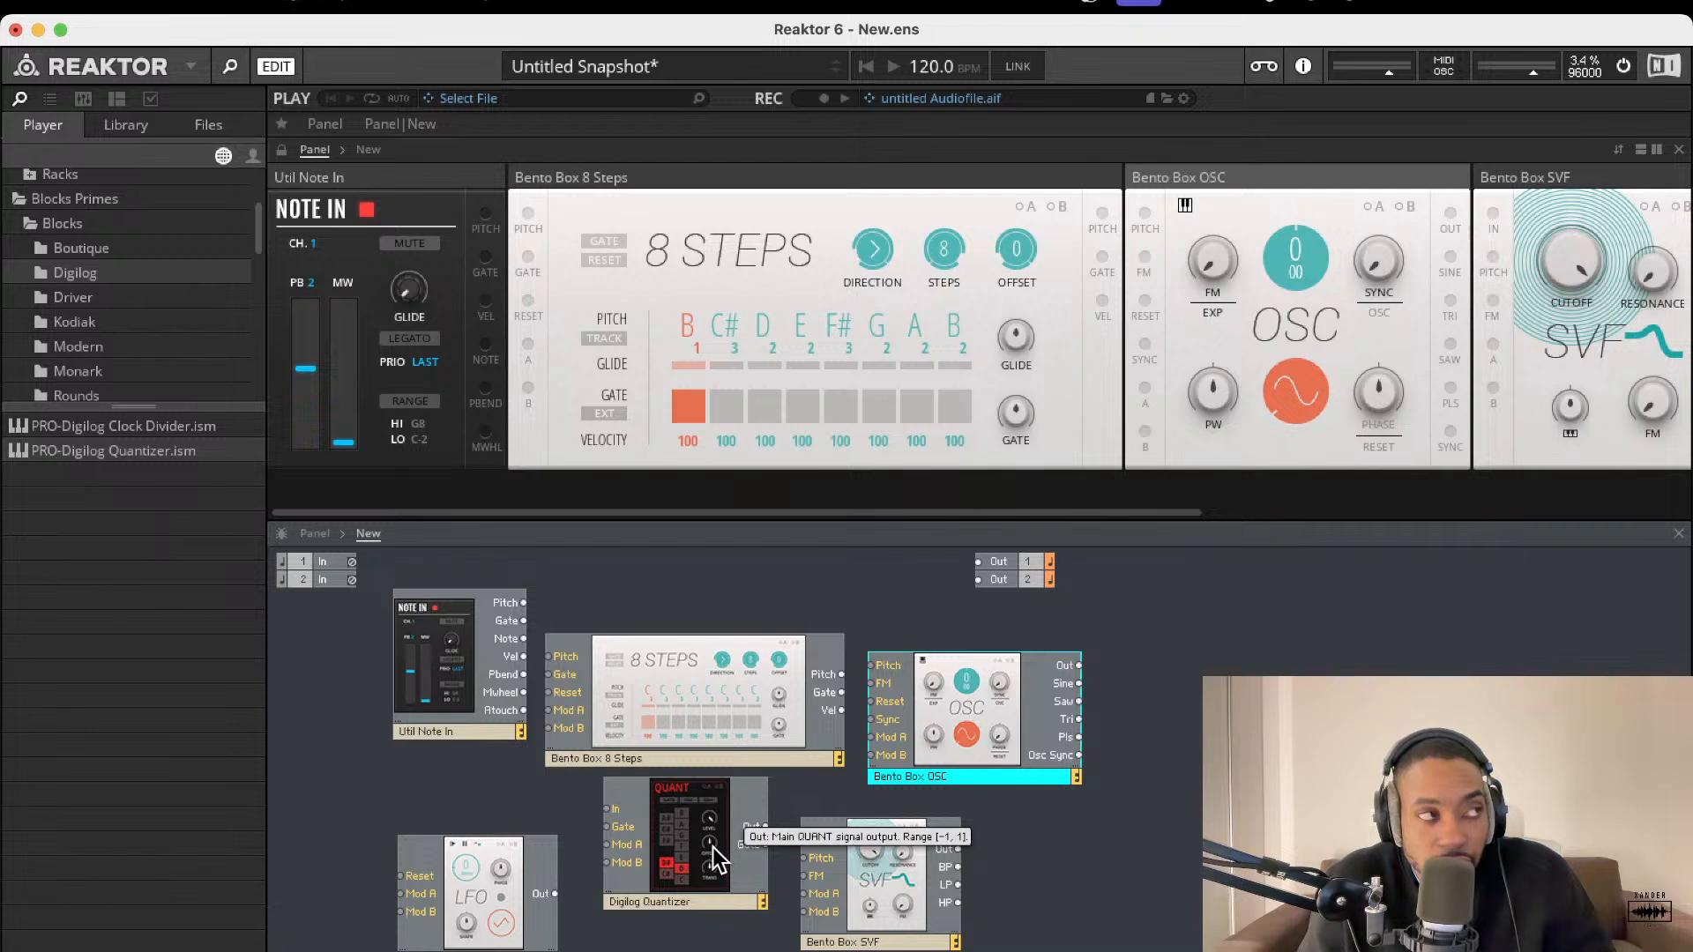
pyautogui.moveTo(712, 848)
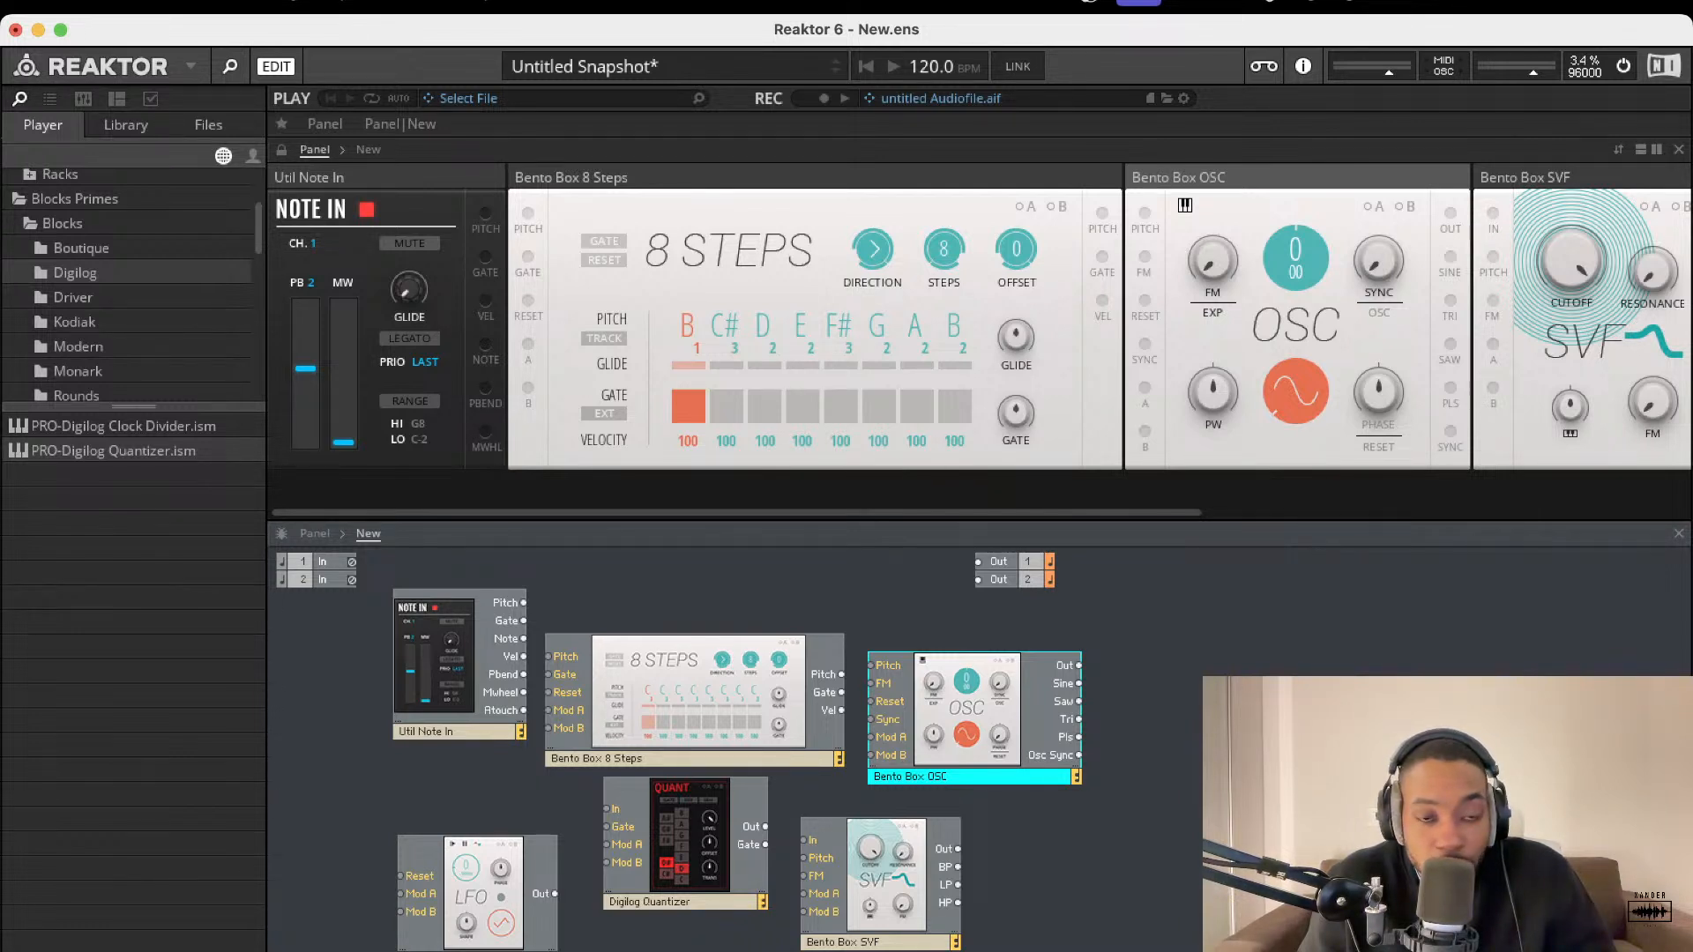
# - Reposition the LFO just before the oscillator and wire the LFO's Out to the oscillator's Mod A input
pyautogui.moveTo(473, 903); pyautogui.dragTo(853, 823)
pyautogui.moveTo(1015, 732); pyautogui.dragTo(1157, 696)
pyautogui.moveTo(935, 813); pyautogui.dragTo(1014, 701)
pyautogui.moveTo(885, 807); pyautogui.dragTo(931, 748)
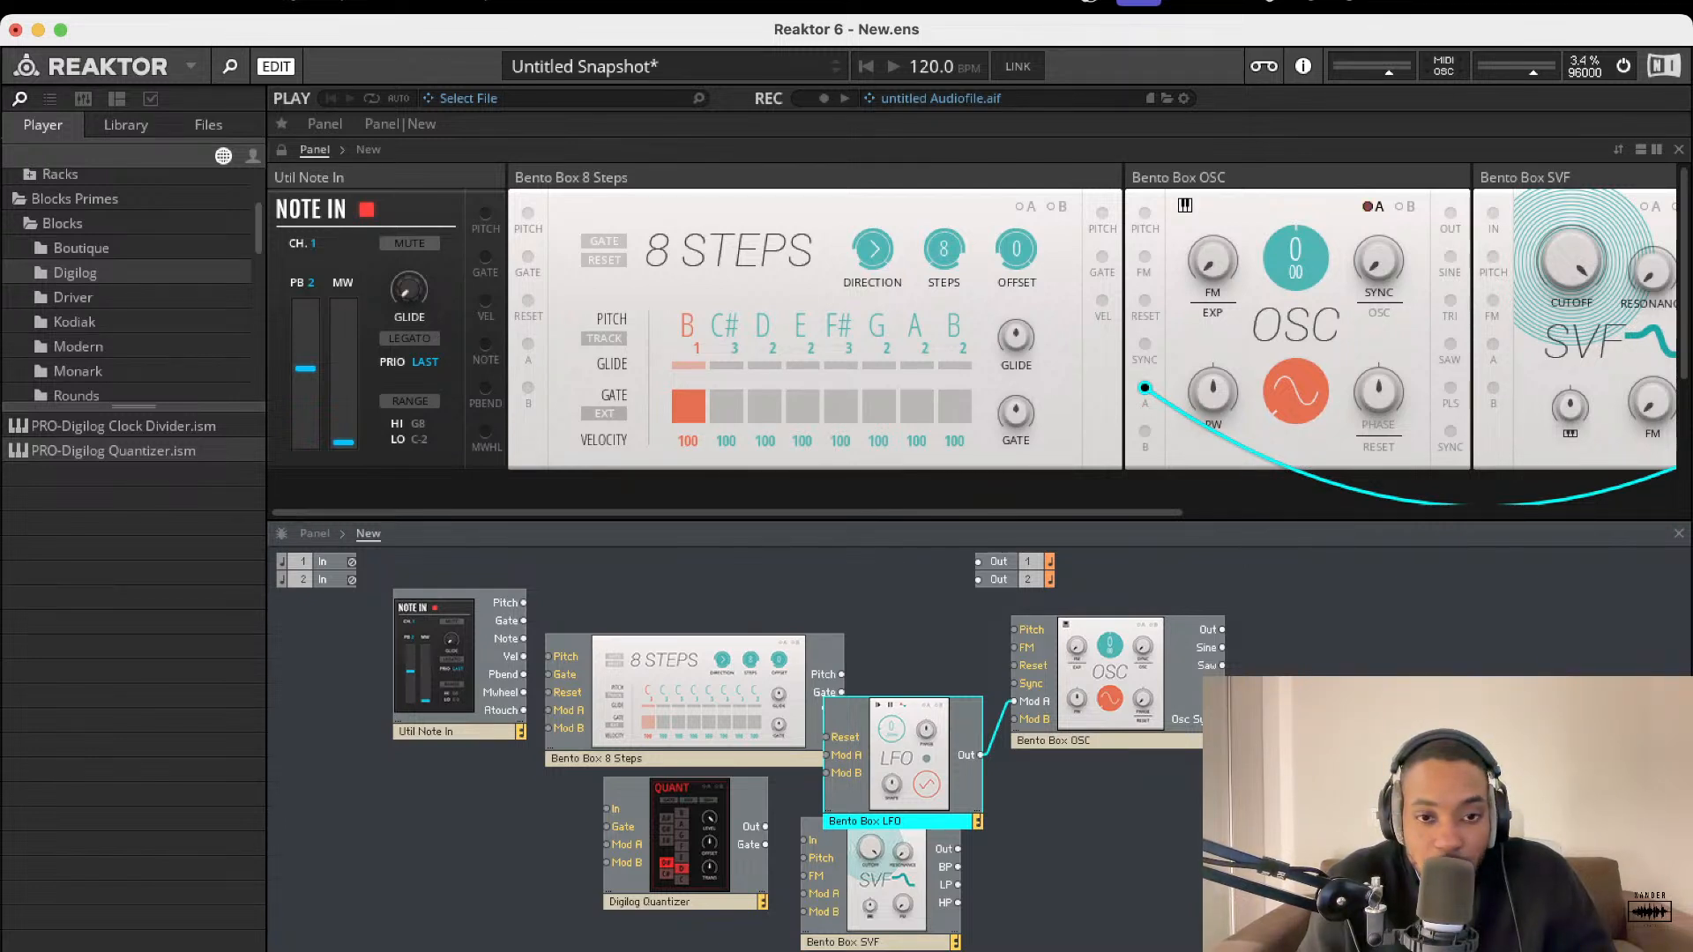
# - Line up the Quantizer and SVF filter after the oscillator, wiring oscillator Out to Quantizer In and Quantizer Out to SVF In
pyautogui.moveTo(701, 842); pyautogui.dragTo(1332, 662)
pyautogui.moveTo(1236, 635)
pyautogui.mouseDown()
pyautogui.moveTo(1280, 652)
pyautogui.moveTo(1222, 631)
pyautogui.mouseUp()
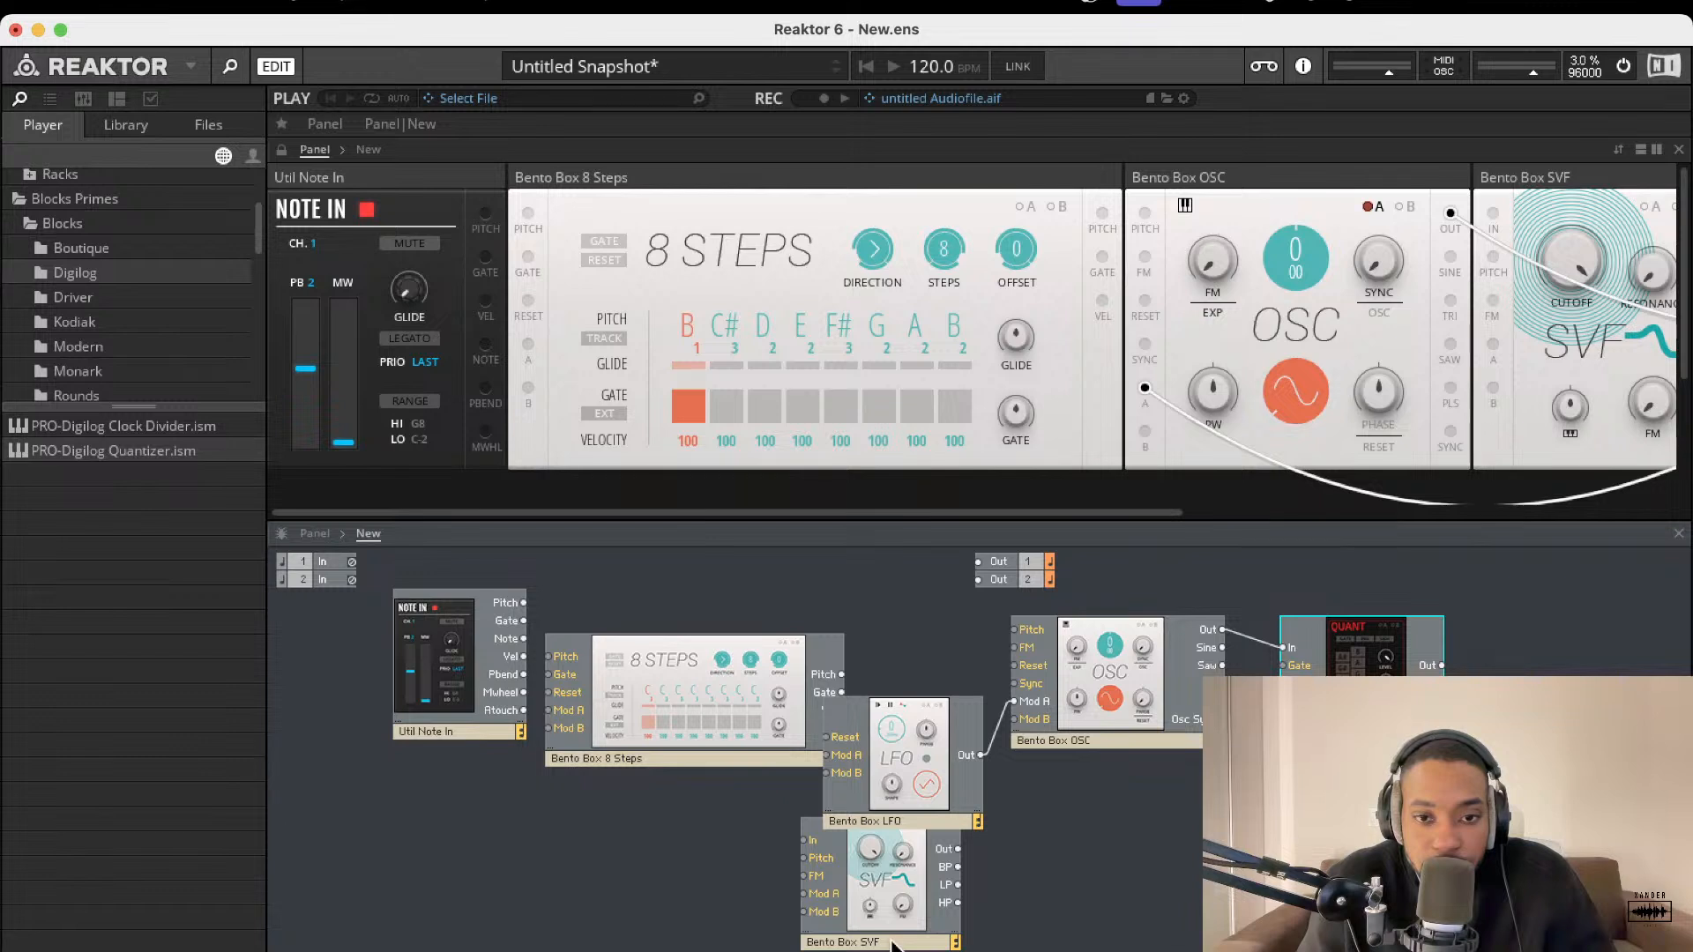
pyautogui.moveTo(893, 940); pyautogui.dragTo(1591, 745)
pyautogui.moveTo(1441, 665); pyautogui.dragTo(1503, 644)
# - Move the four wired blocks together below the 8 Steps sequencer and connect Note In's Pitch to the oscillator's Pitch
pyautogui.moveTo(1673, 706); pyautogui.dragTo(850, 731)
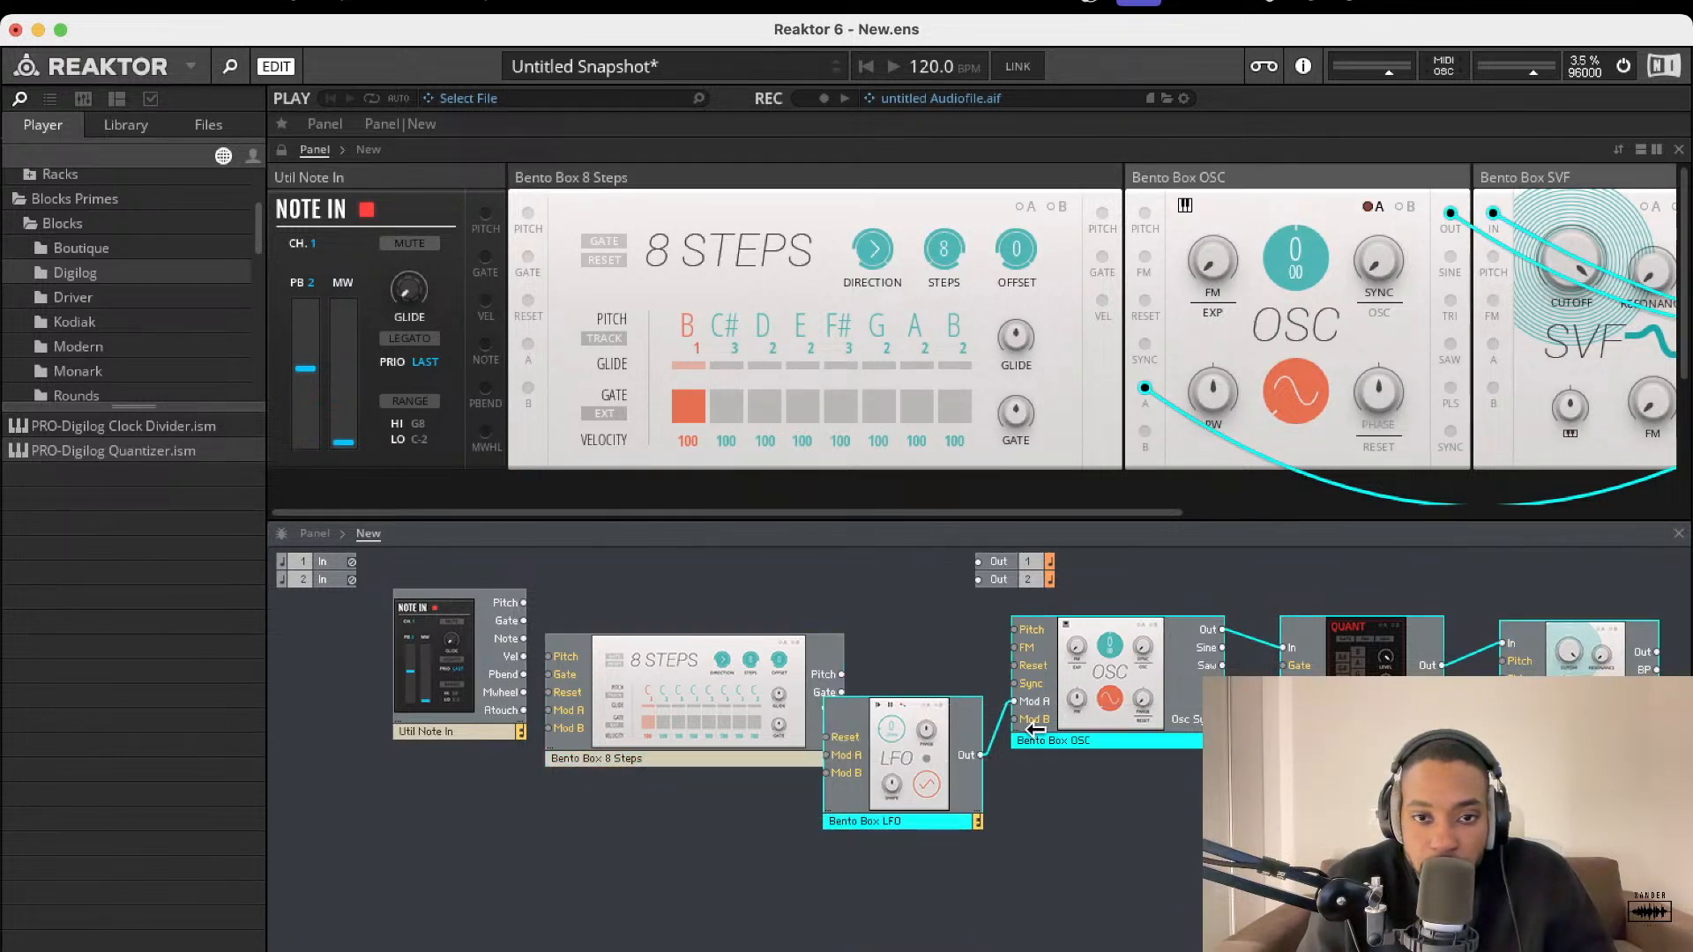
pyautogui.moveTo(1098, 723); pyautogui.dragTo(585, 888)
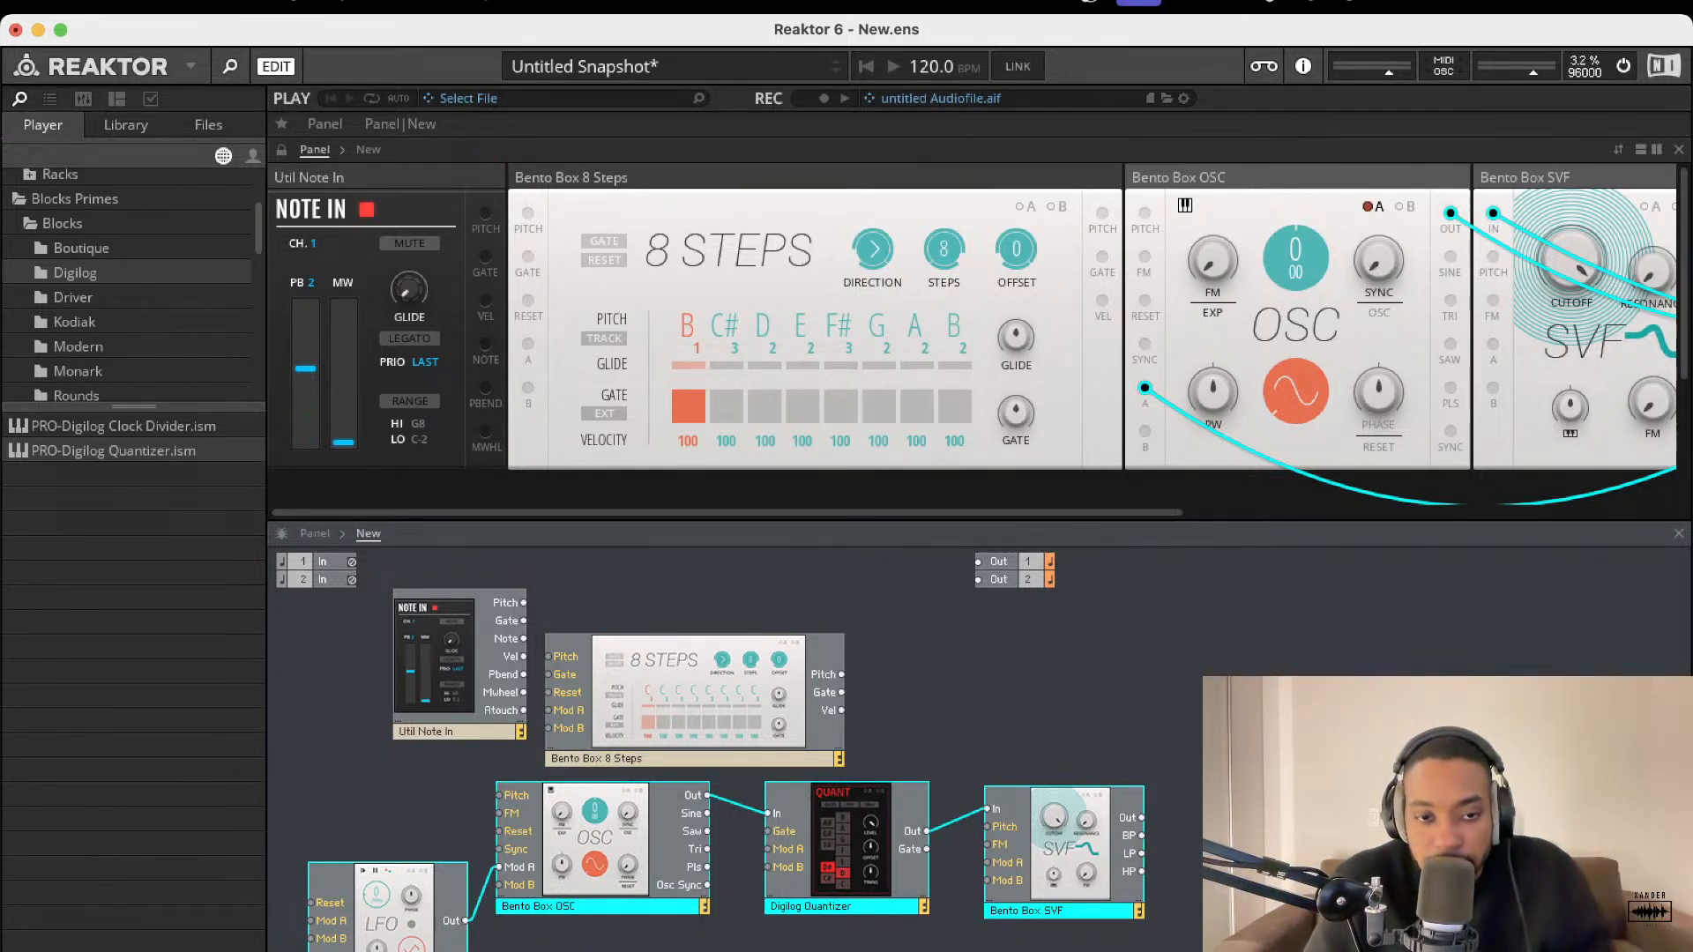
pyautogui.moveTo(459, 678)
pyautogui.mouseDown()
pyautogui.moveTo(373, 746)
pyautogui.moveTo(499, 795)
pyautogui.mouseUp()
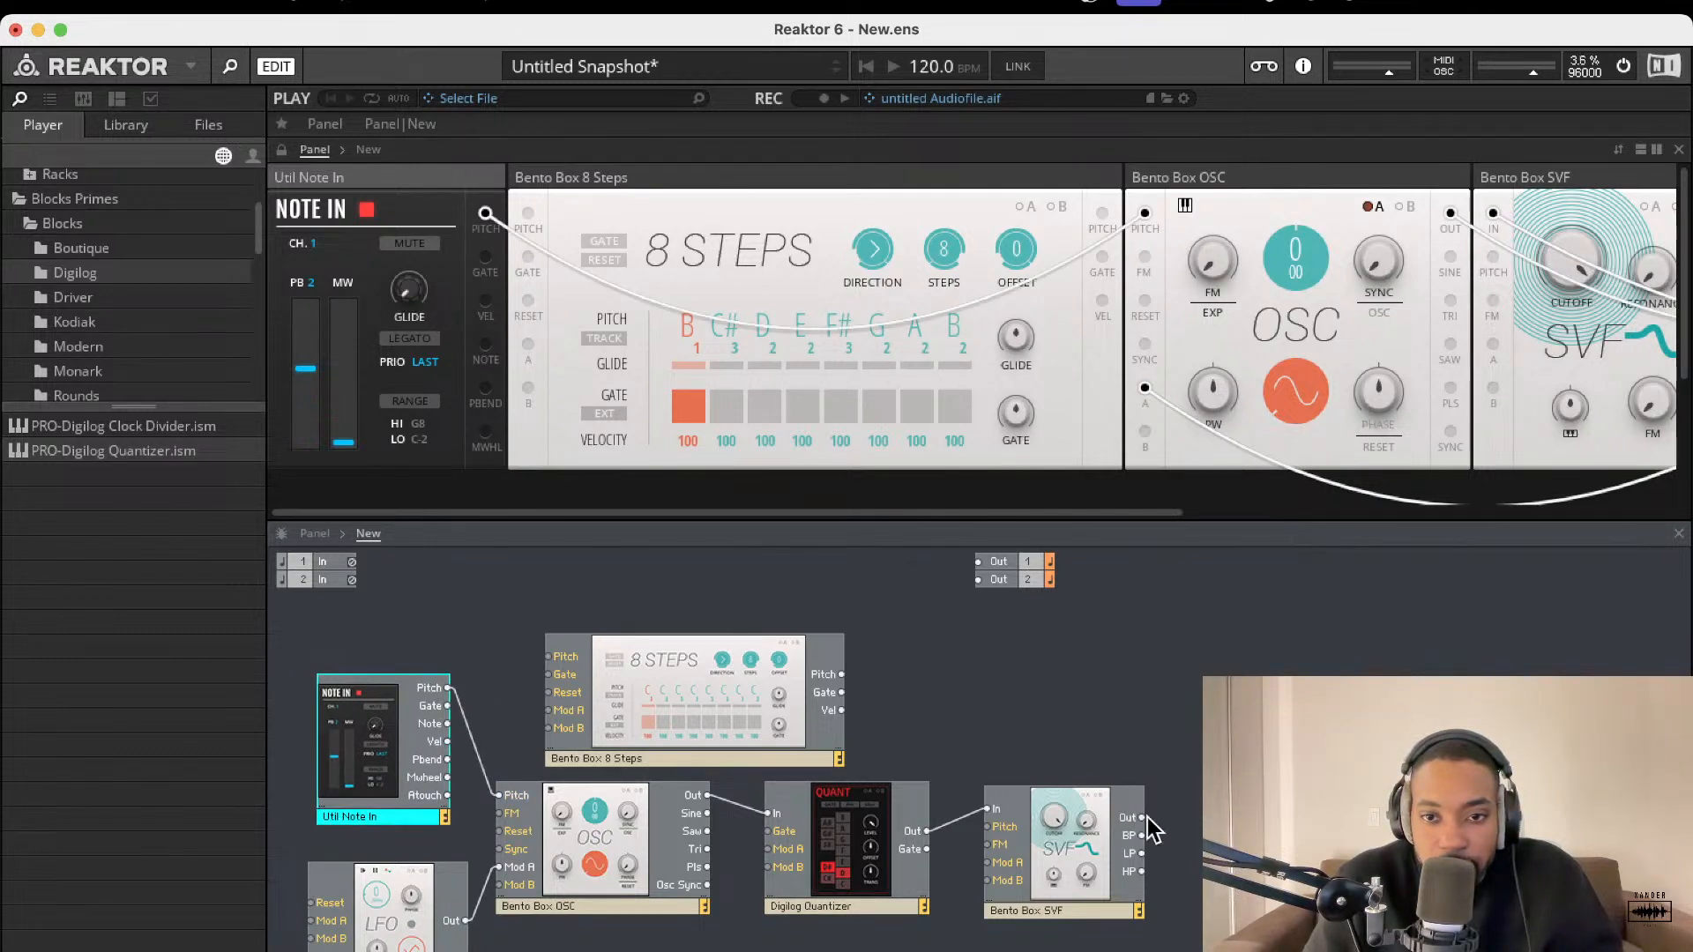
# - Wire the SVF filter's Out to ensemble outputs 1 and 2, and lower the main output level slightly
pyautogui.moveTo(1143, 817); pyautogui.dragTo(974, 565)
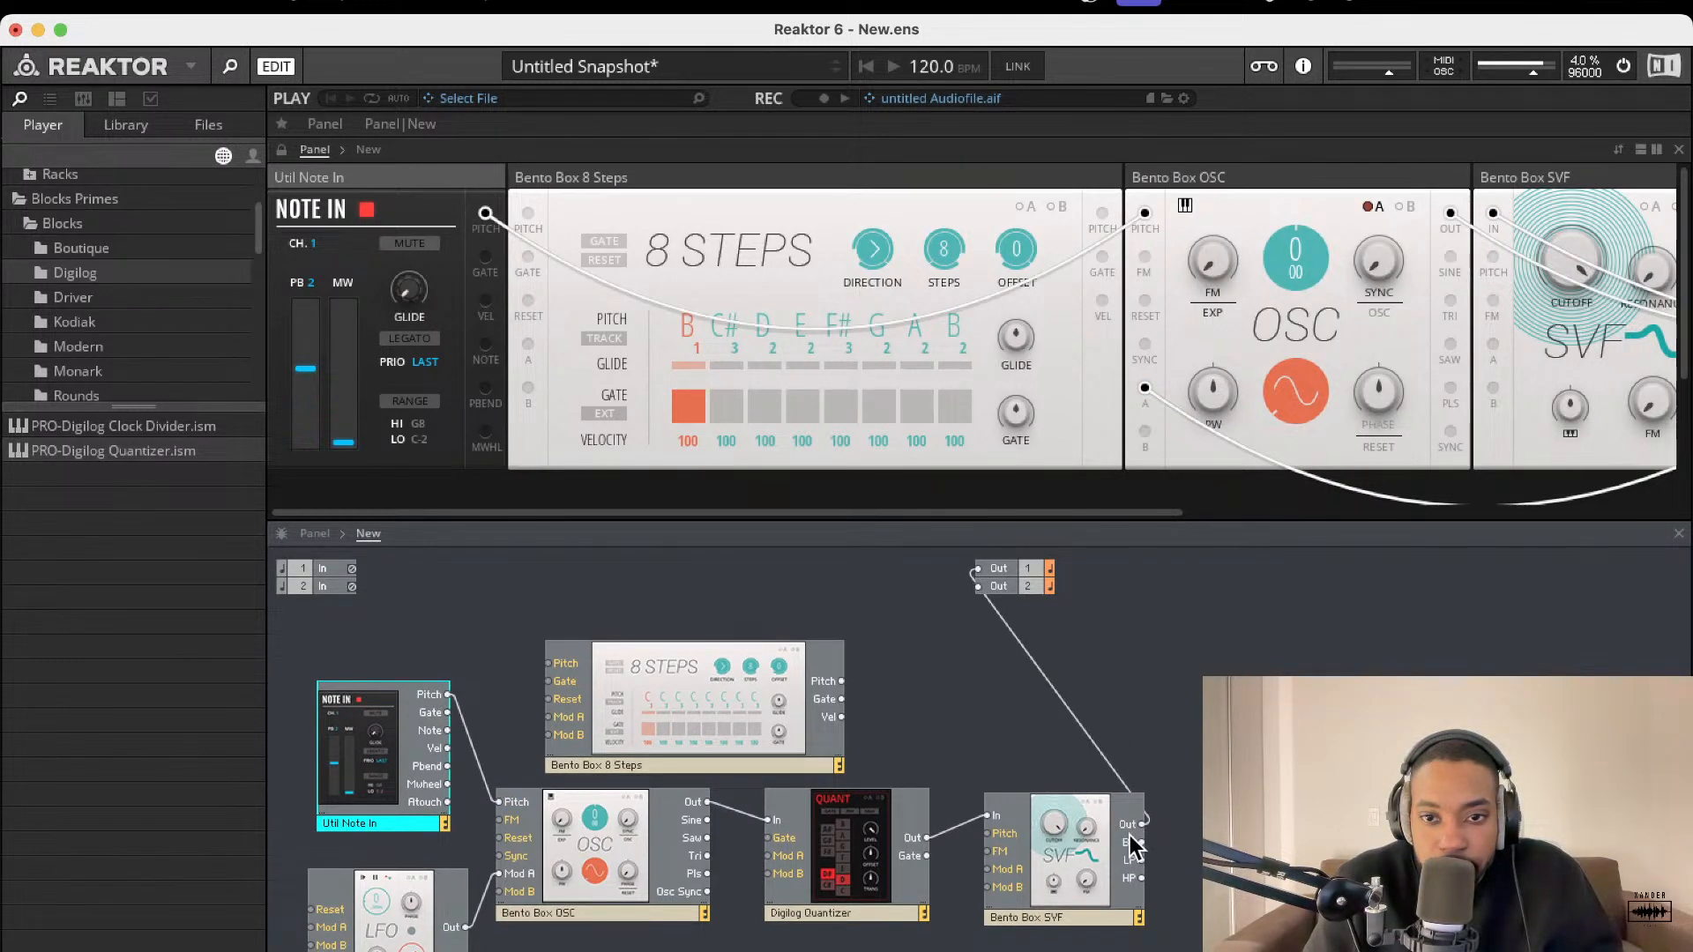
pyautogui.moveTo(1529, 71); pyautogui.dragTo(1517, 76)
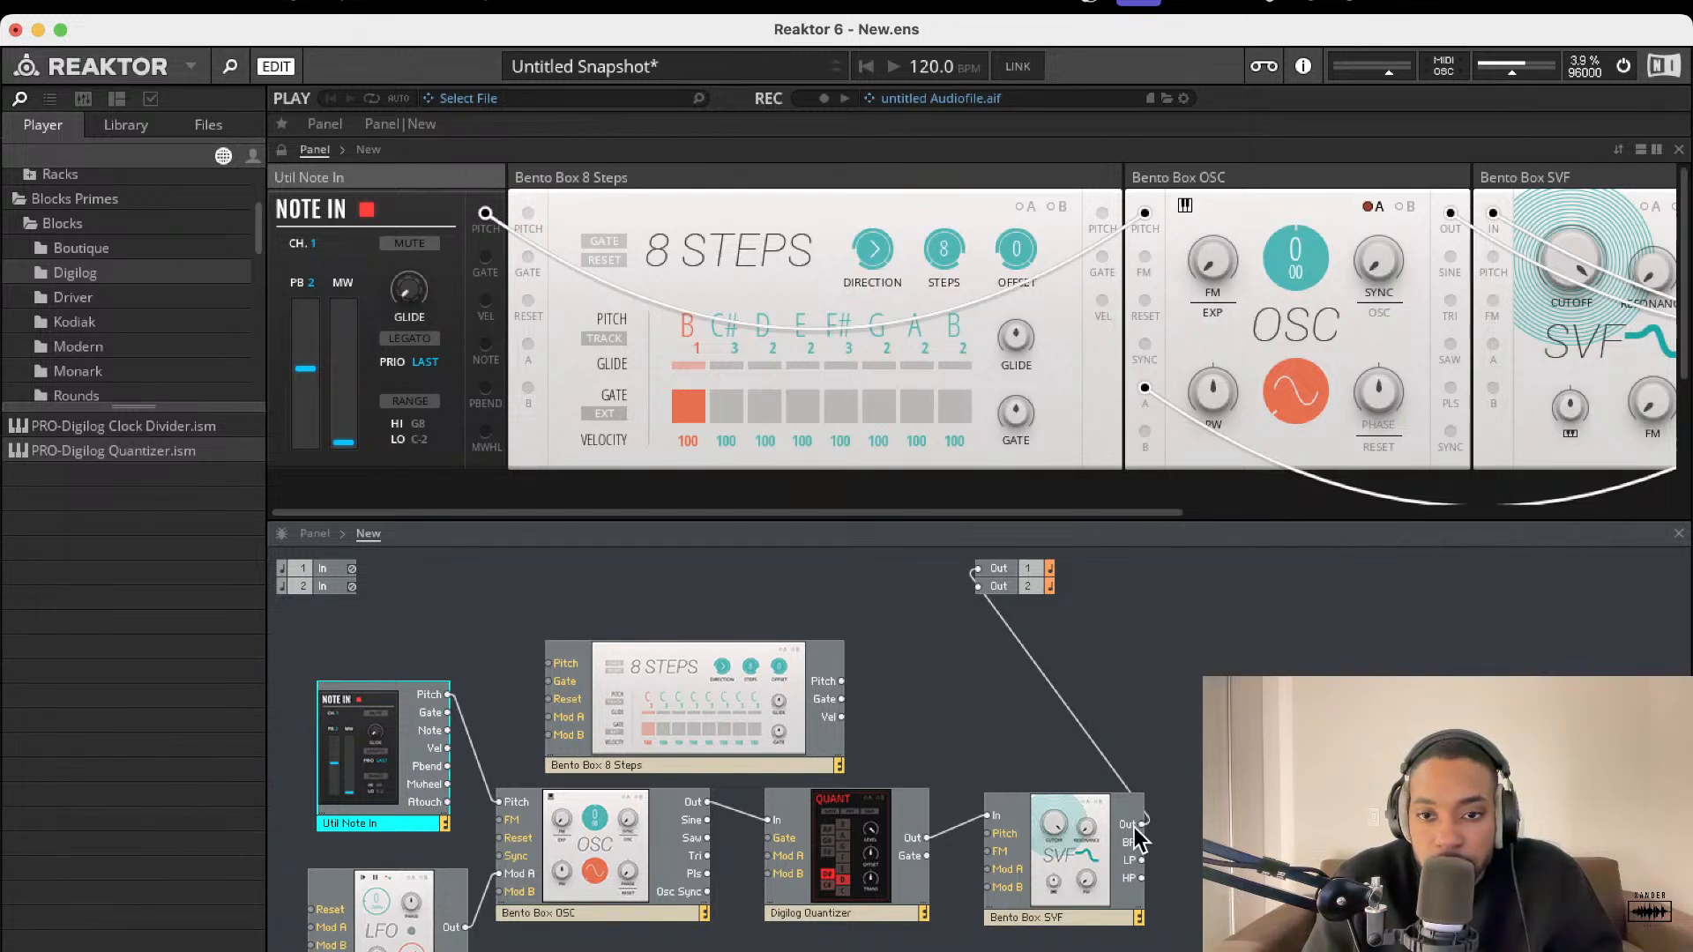
pyautogui.moveTo(1145, 822); pyautogui.dragTo(977, 586)
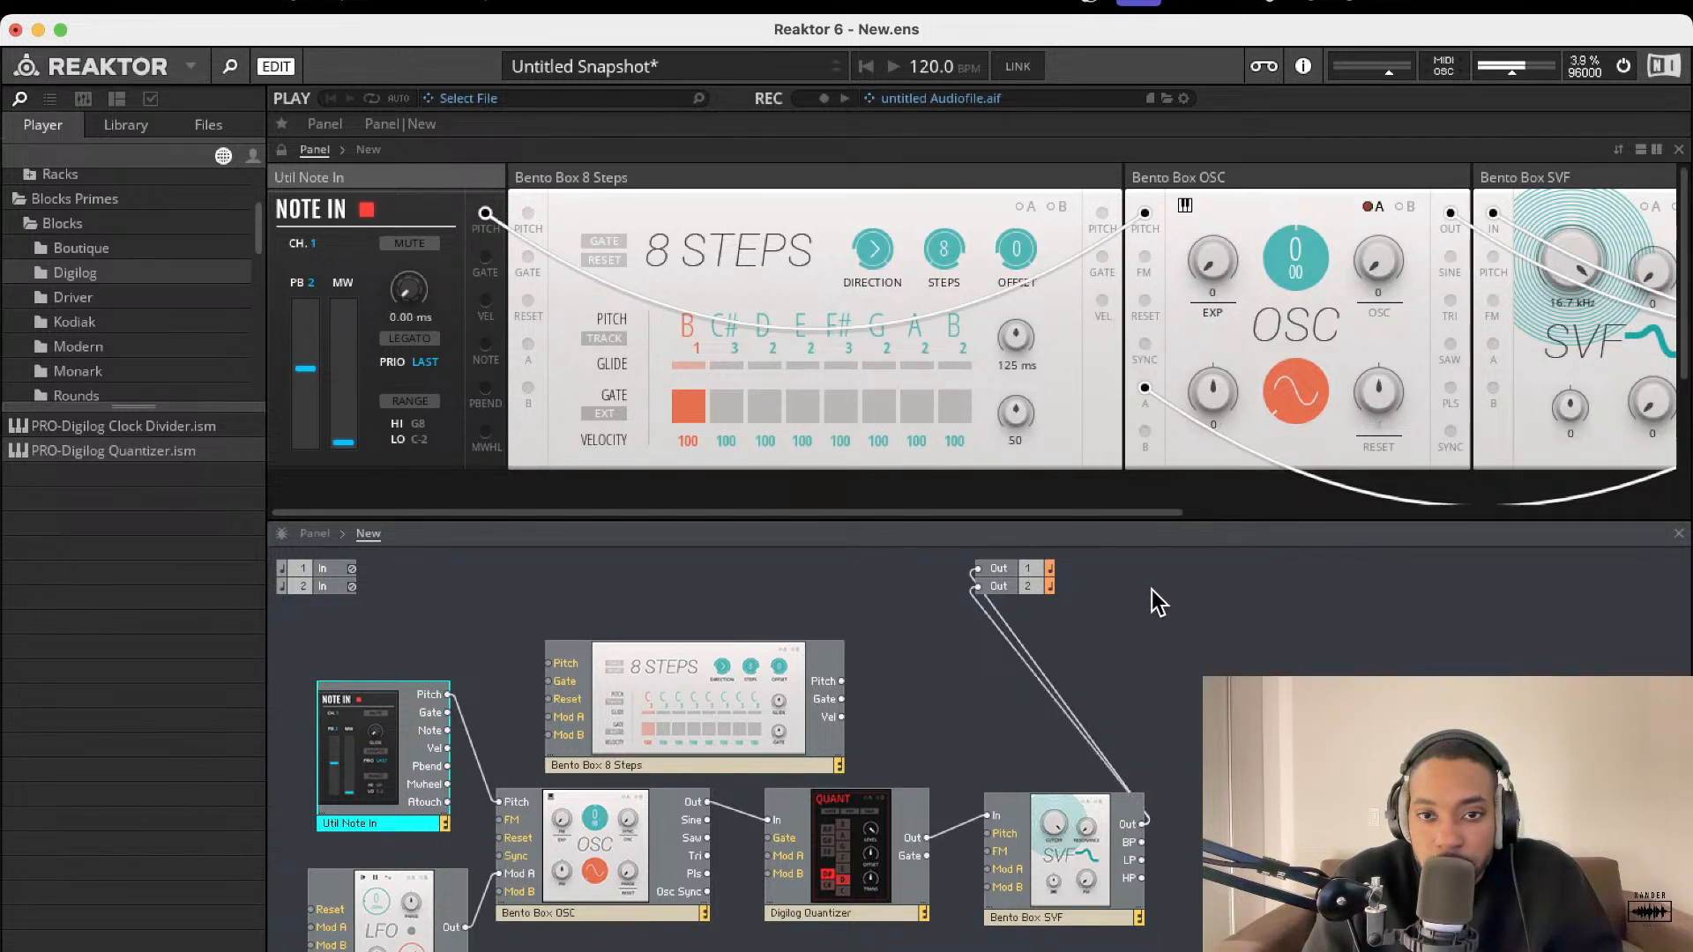
# - Review the wired block panels and check the Bento Box, Util, Documentation and Racks folders of Blocks Base for a further block
pyautogui.hscroll(5, 1411, 282)
pyautogui.hscroll(-5, 1394, 284)
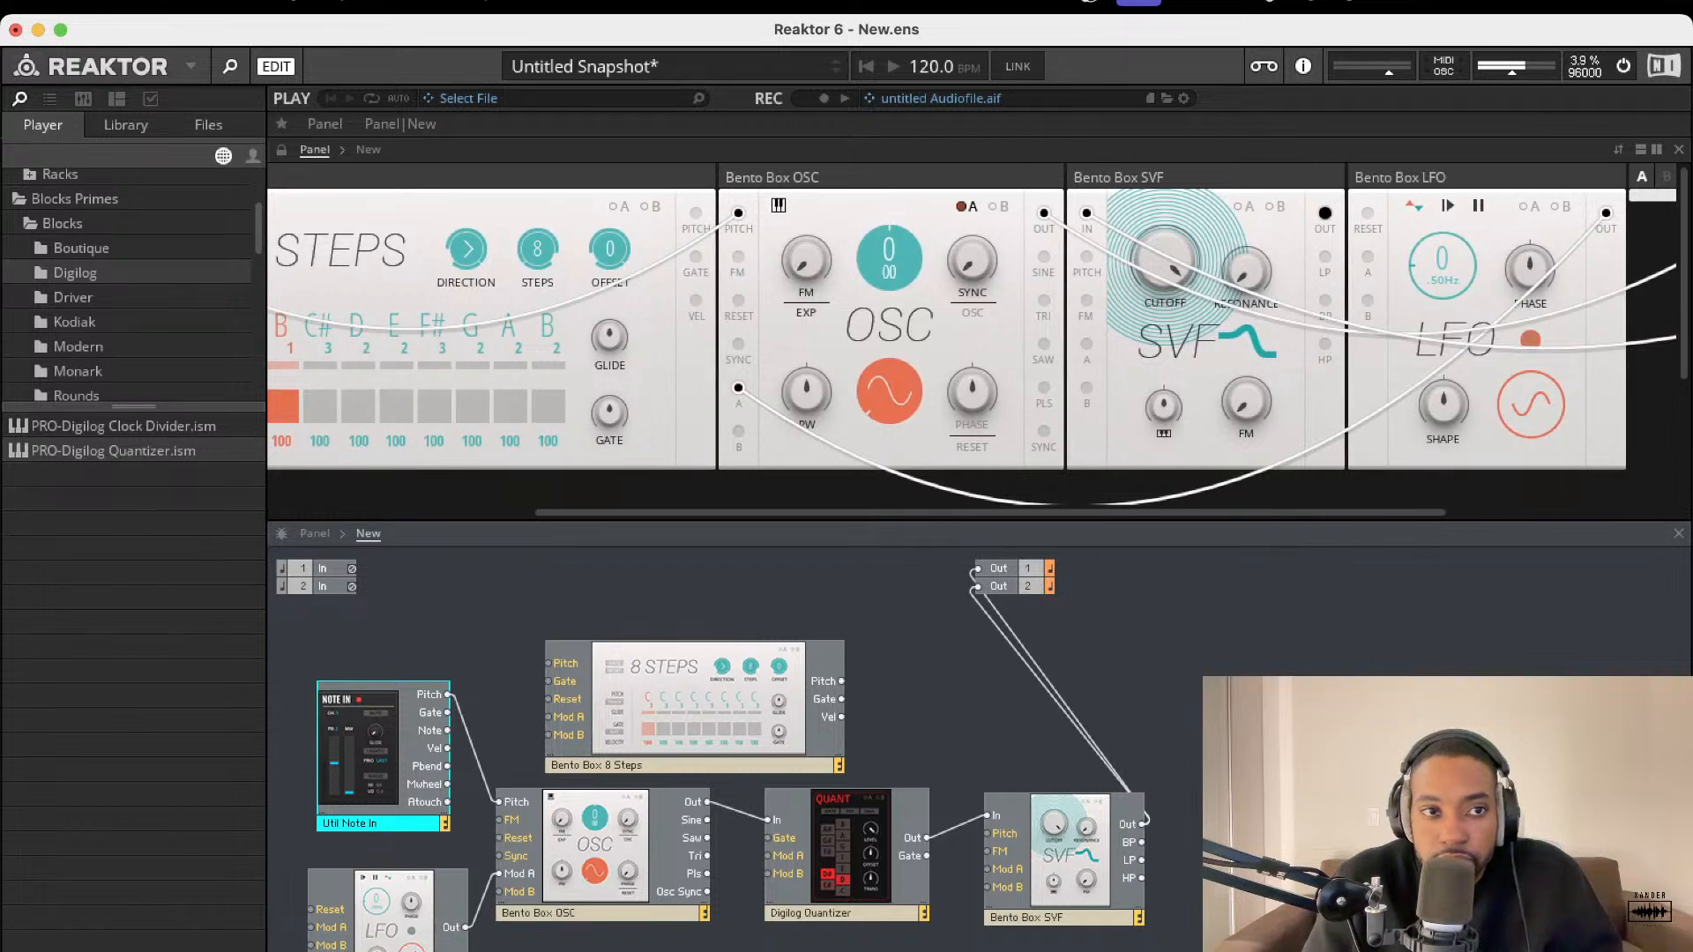
pyautogui.scroll(5, 88, 282)
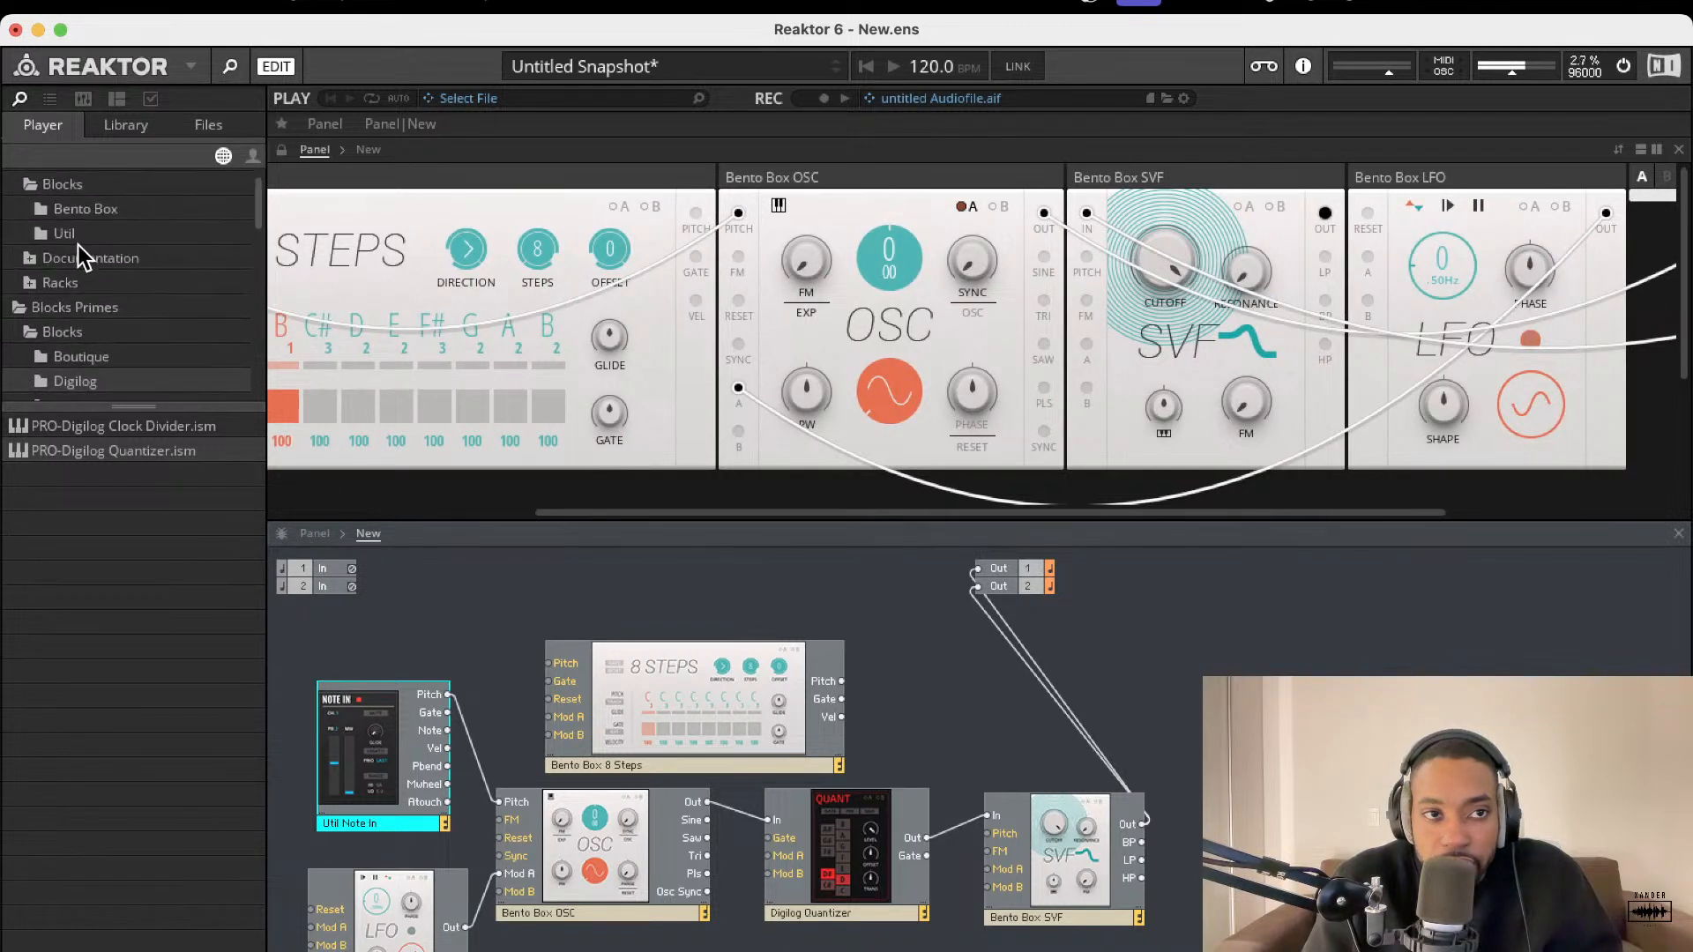
pyautogui.click(85, 212)
pyautogui.click(65, 235)
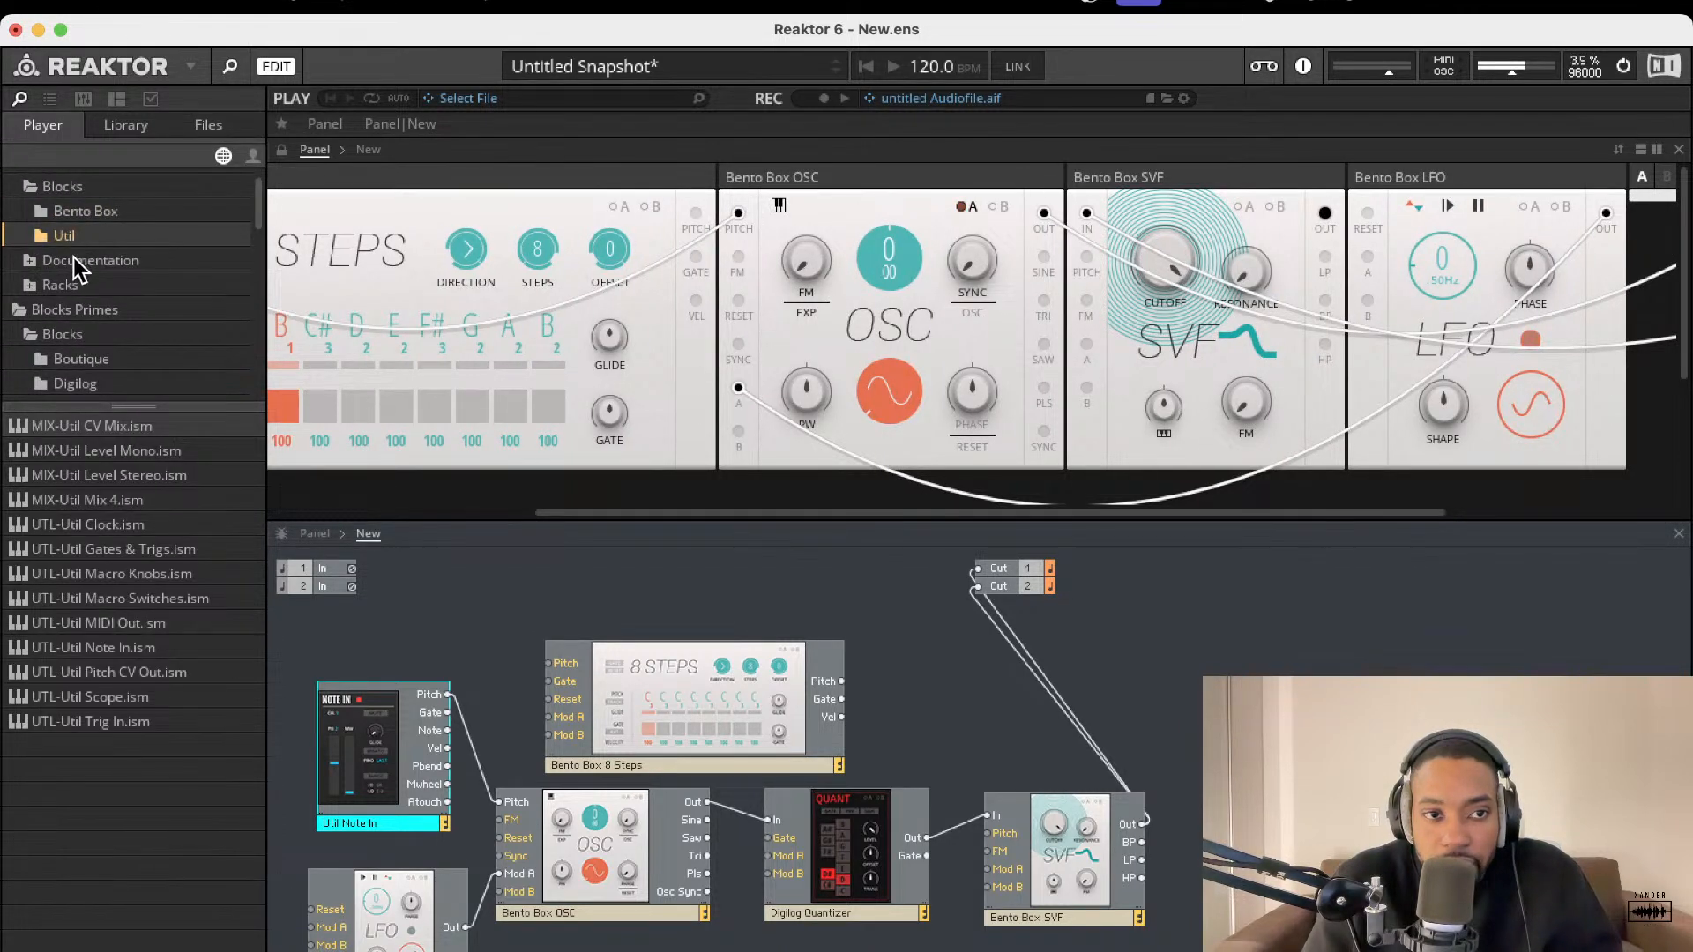
pyautogui.click(75, 263)
pyautogui.click(35, 262)
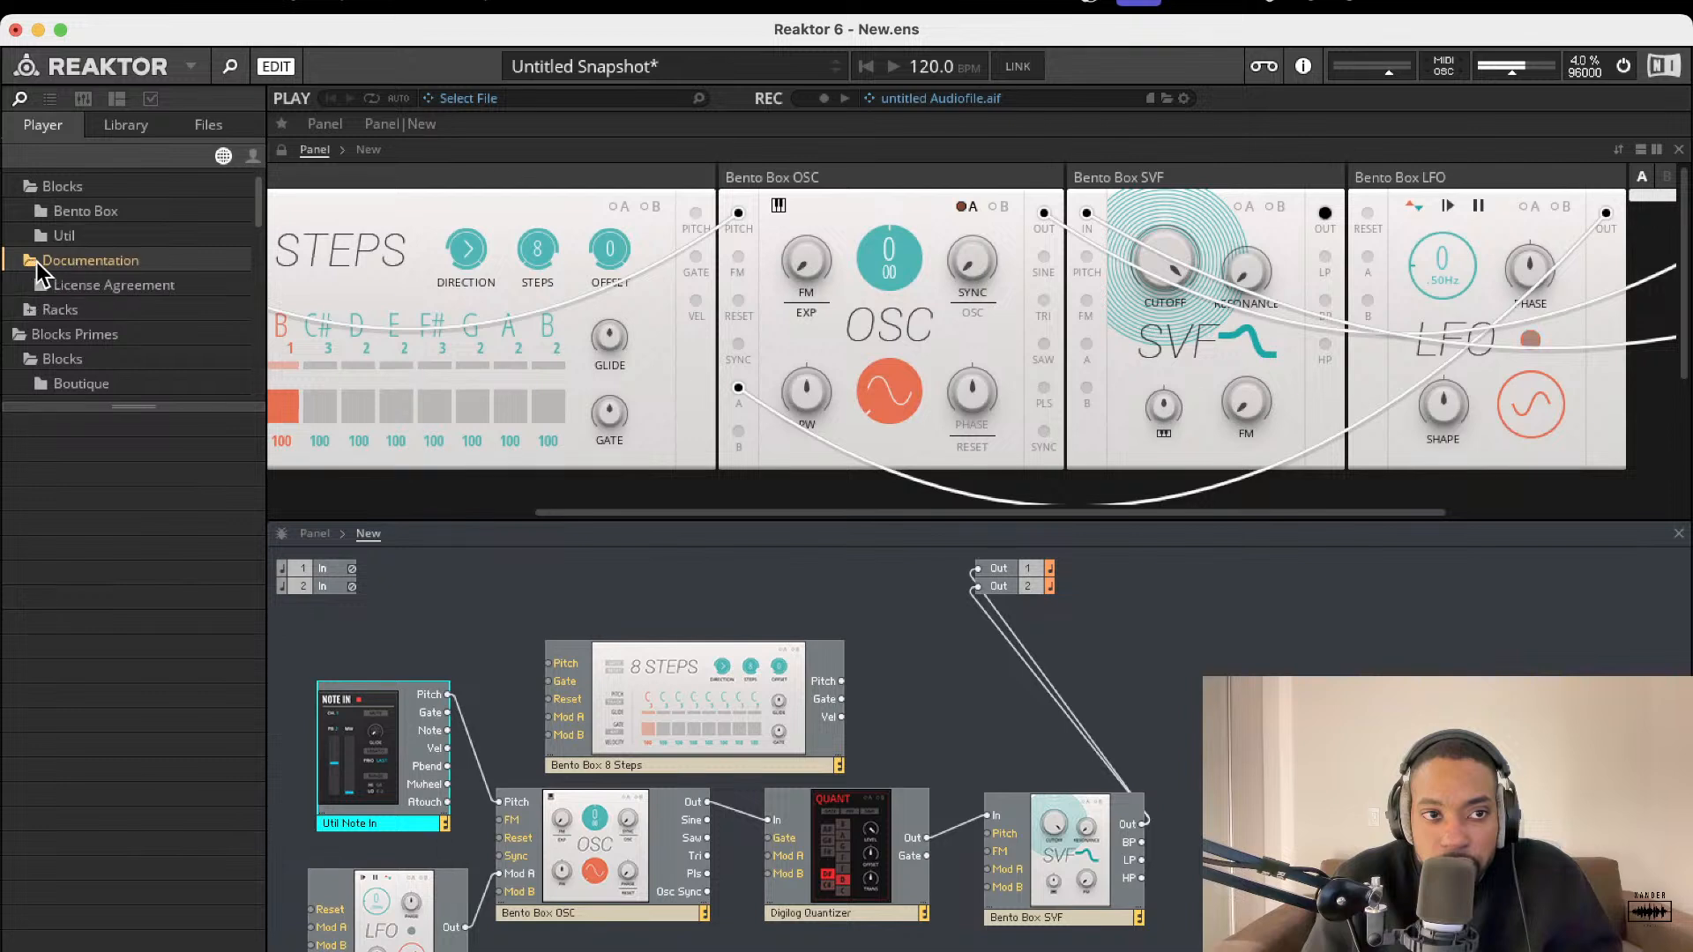
pyautogui.click(30, 309)
pyautogui.click(30, 309)
pyautogui.click(59, 233)
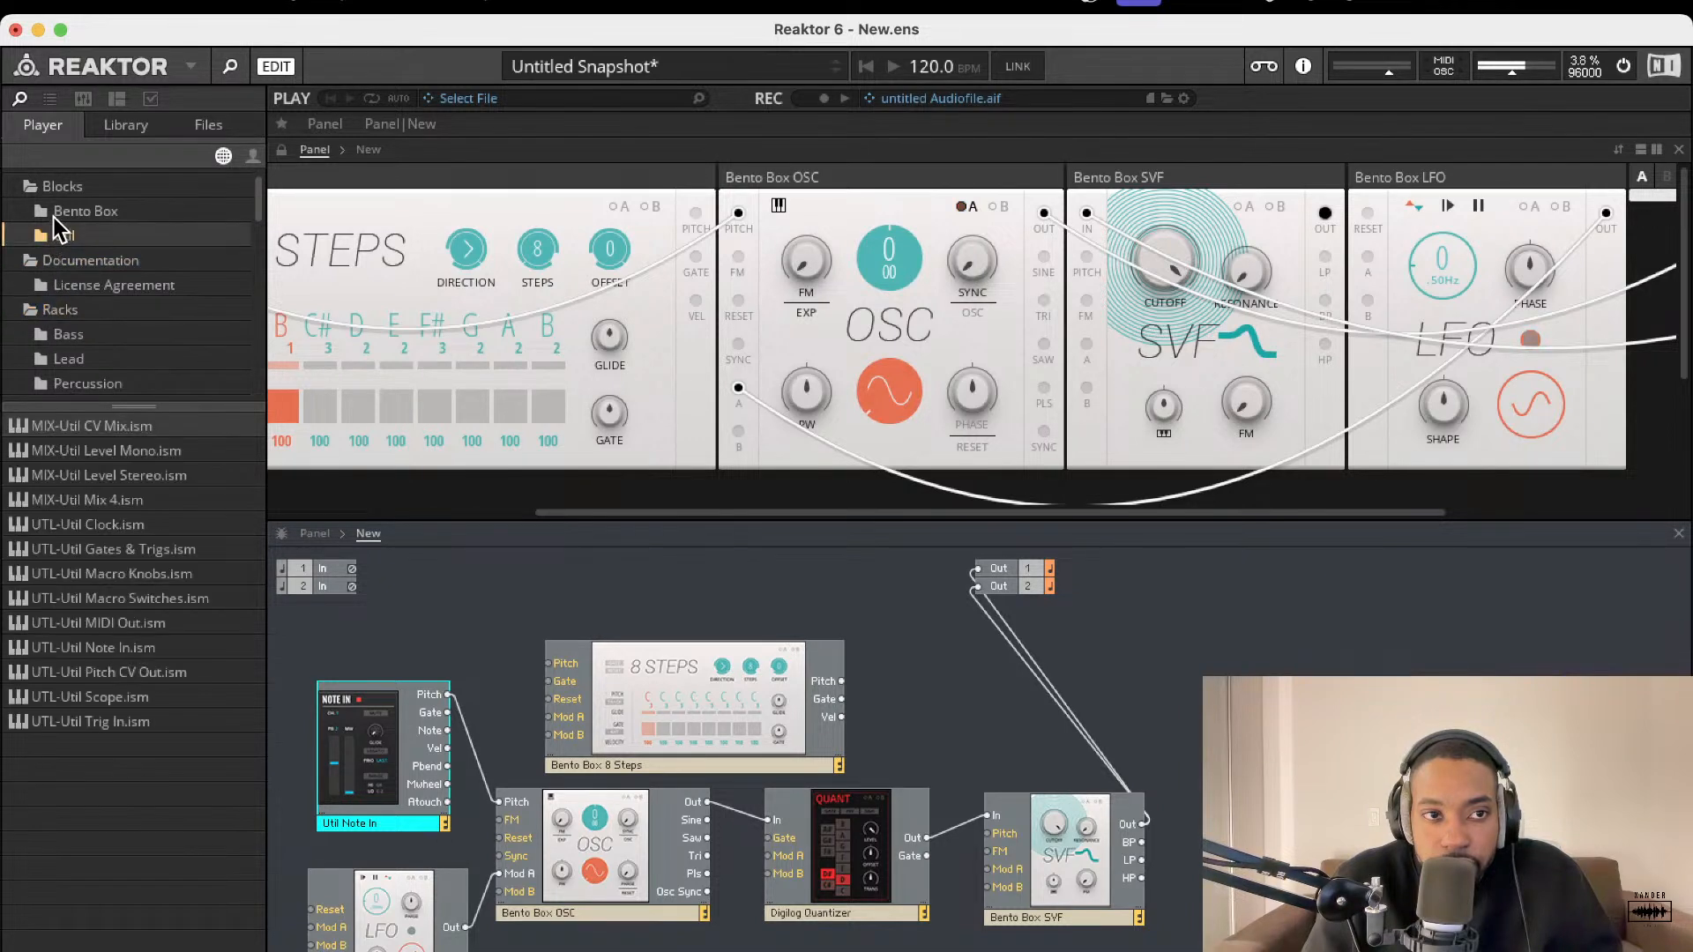
pyautogui.click(54, 213)
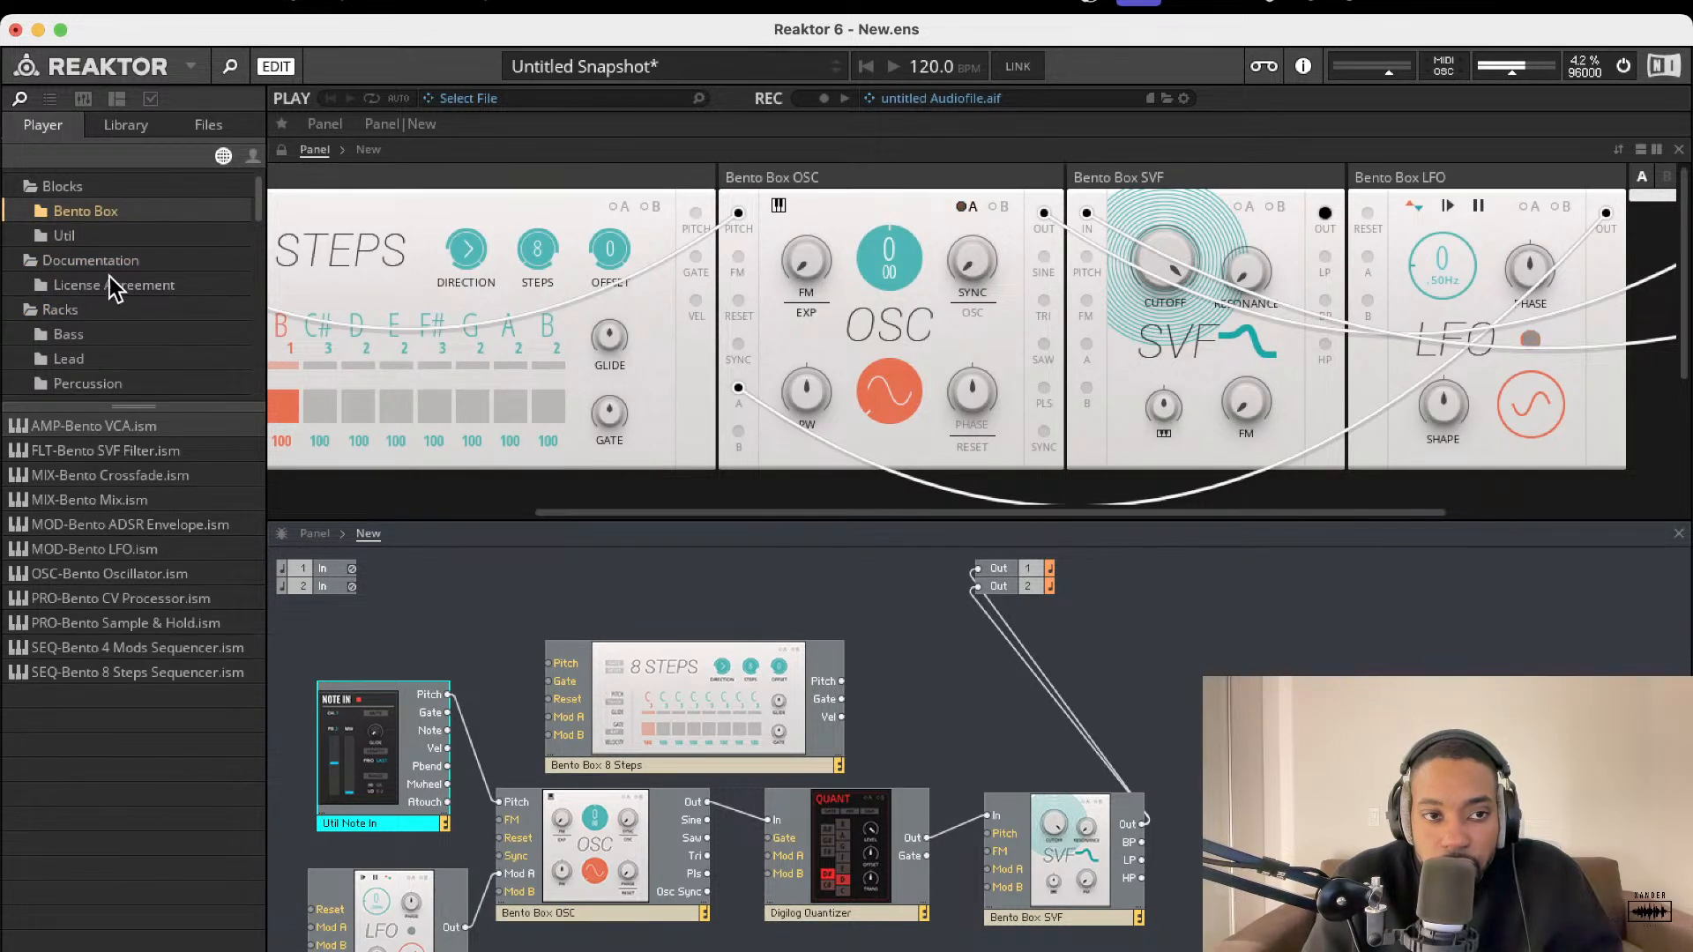
pyautogui.click(76, 238)
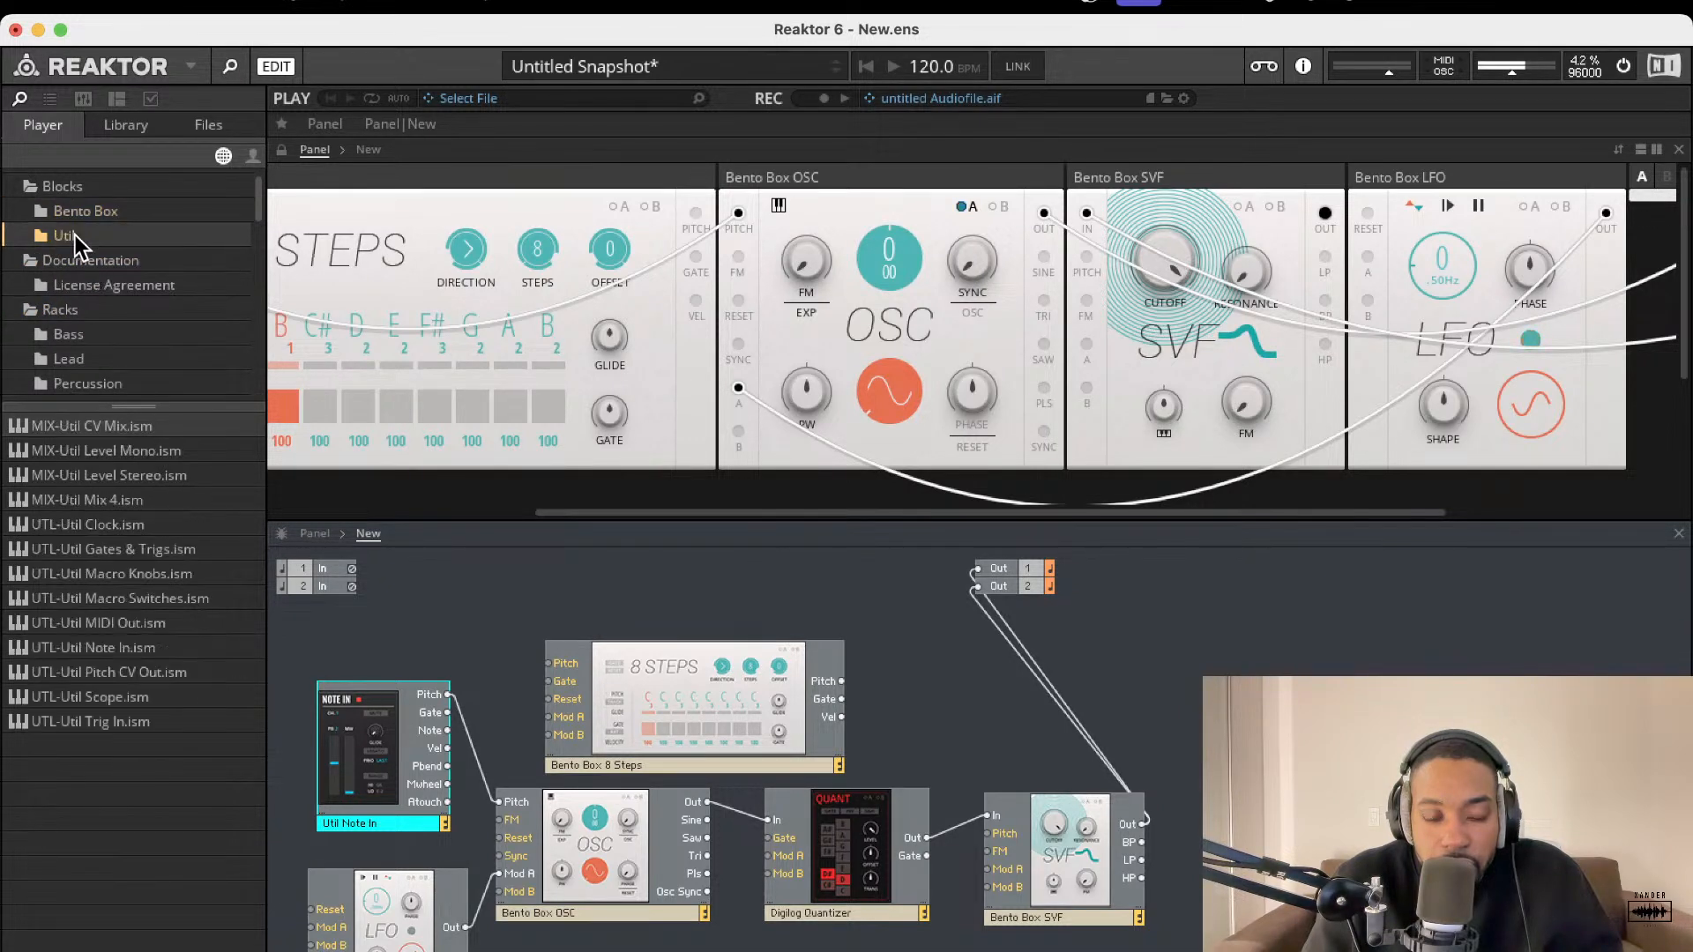
# - Add two Util Scope blocks and wire the SVF filter's Out to the In input of one scope
pyautogui.click(114, 695)
pyautogui.hscroll(1, 739, 716)
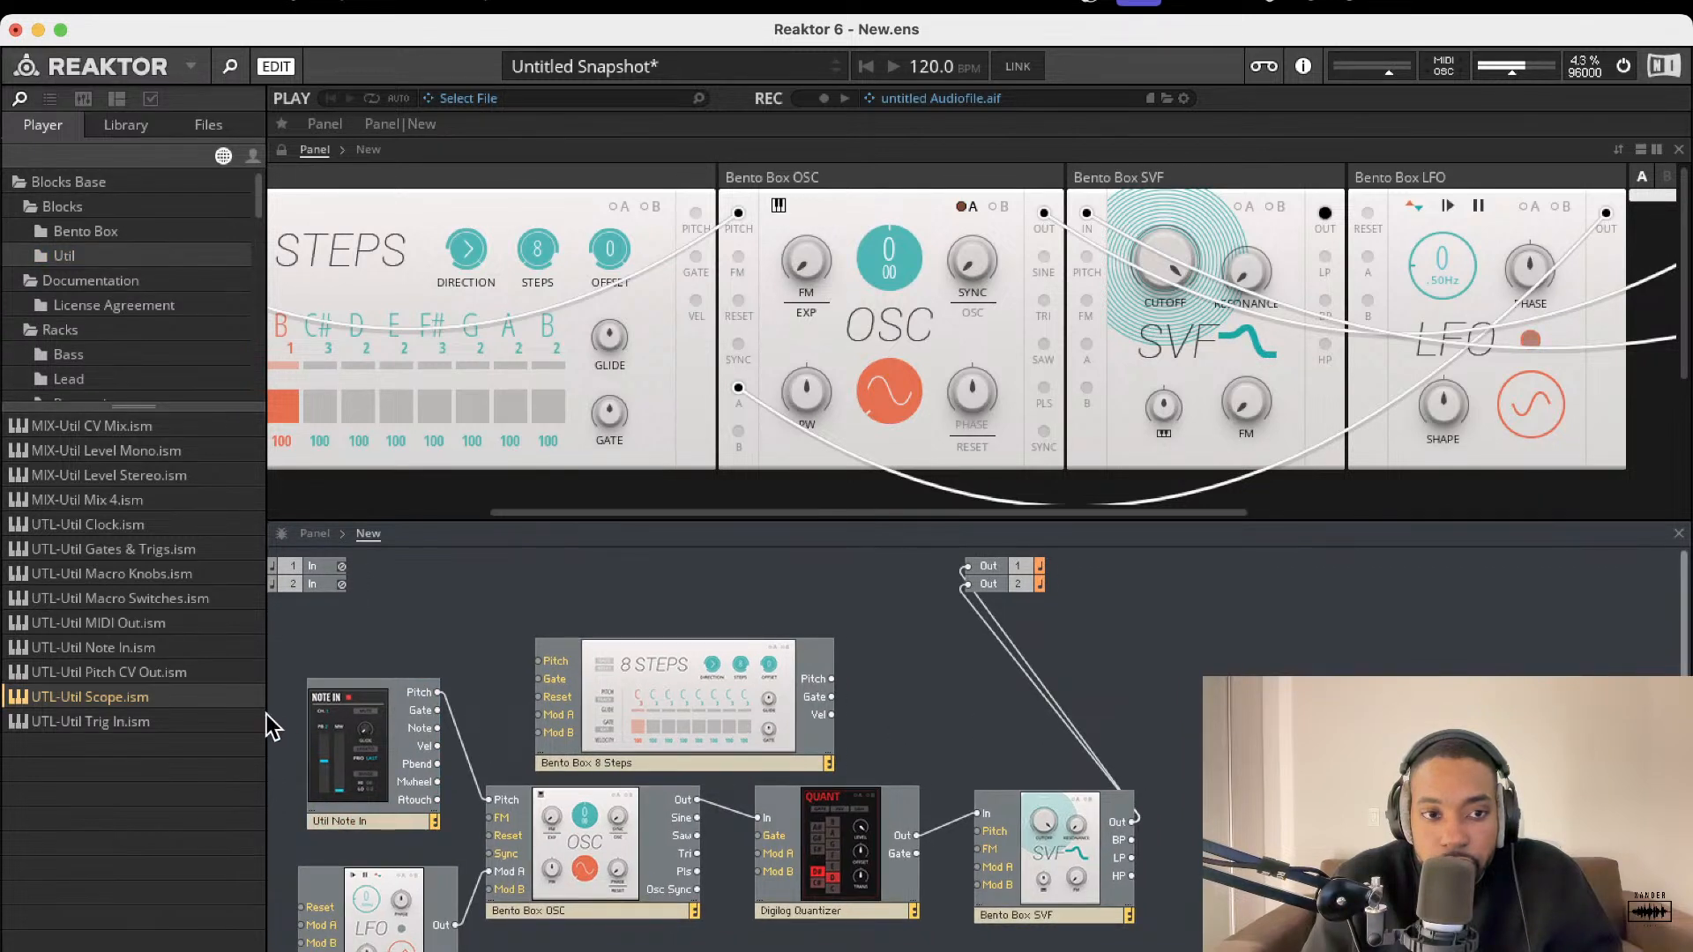
pyautogui.doubleClick(188, 699)
pyautogui.scroll(-1, 750, 710)
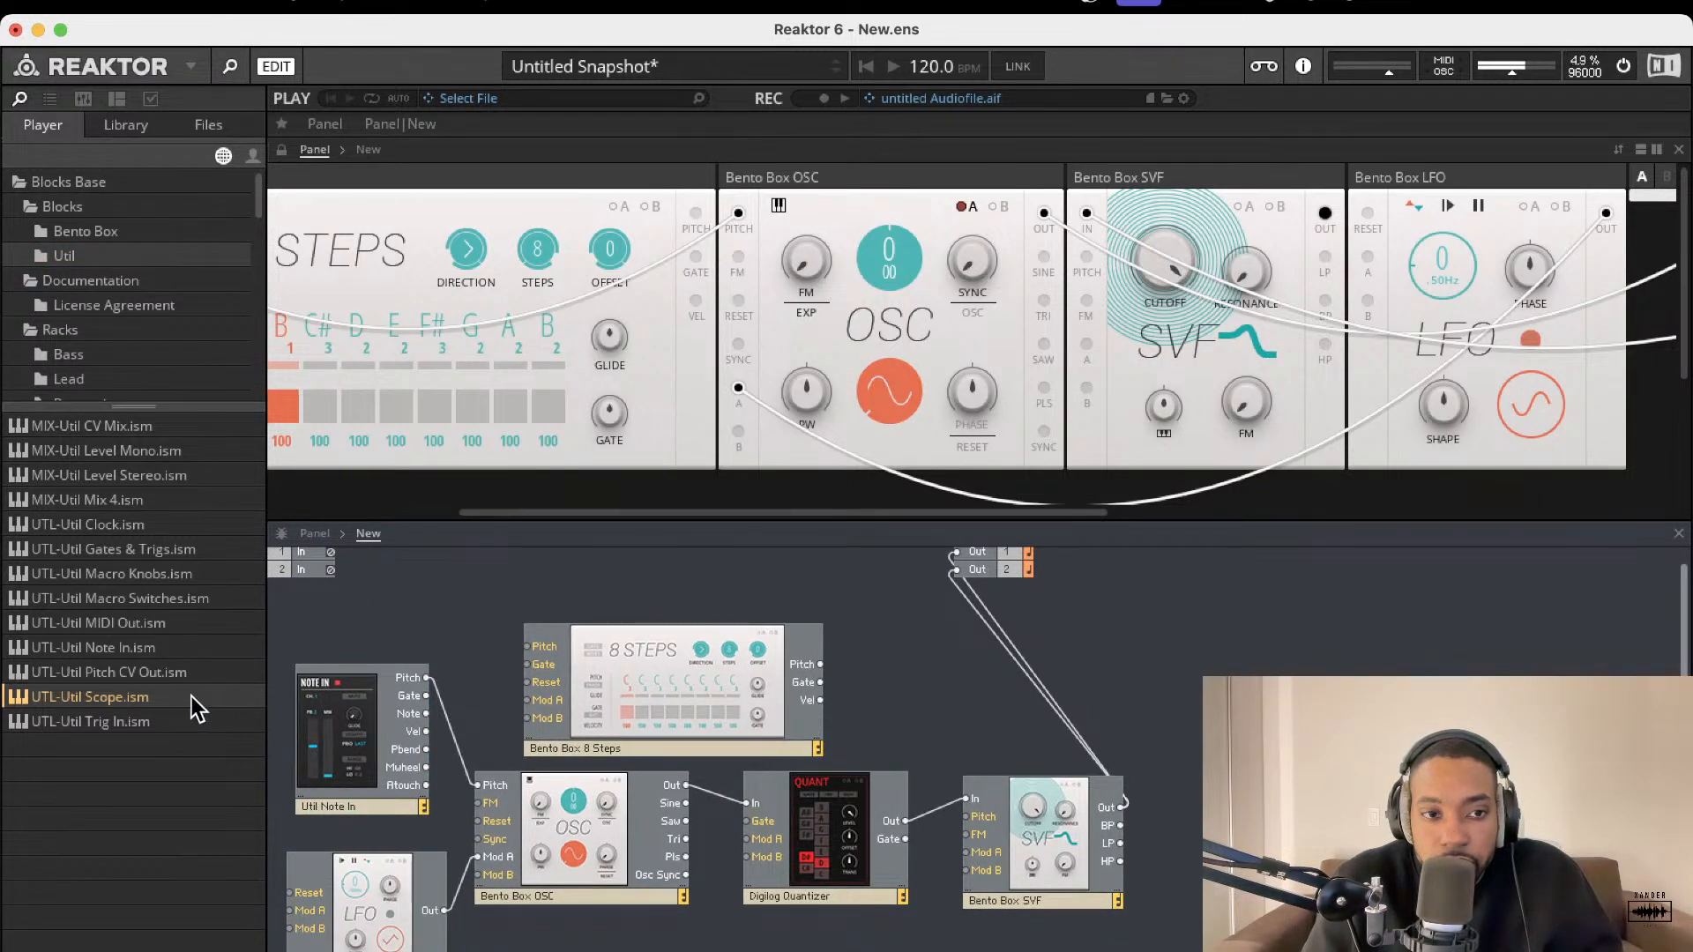
pyautogui.scroll(-1, 1160, 726)
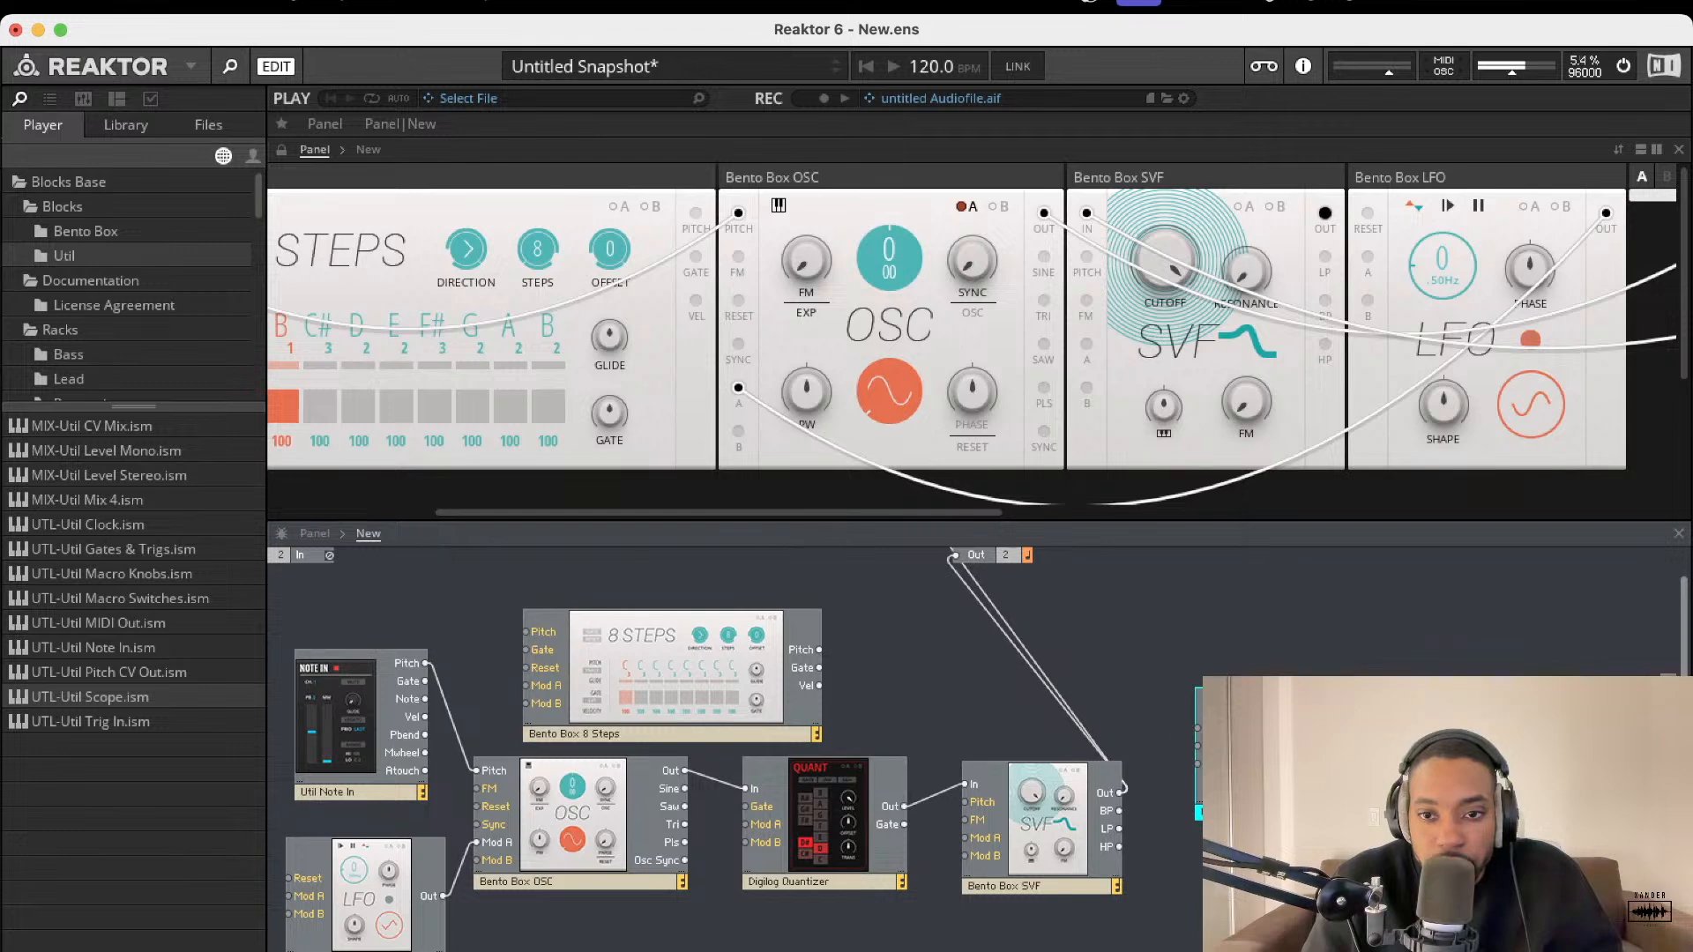
pyautogui.moveTo(1197, 746); pyautogui.dragTo(1120, 794)
# - Inspect the panels of the Digilog Quantizer and the Util Scopes
pyautogui.hscroll(2, 1333, 372)
pyautogui.scroll(-2, 1334, 372)
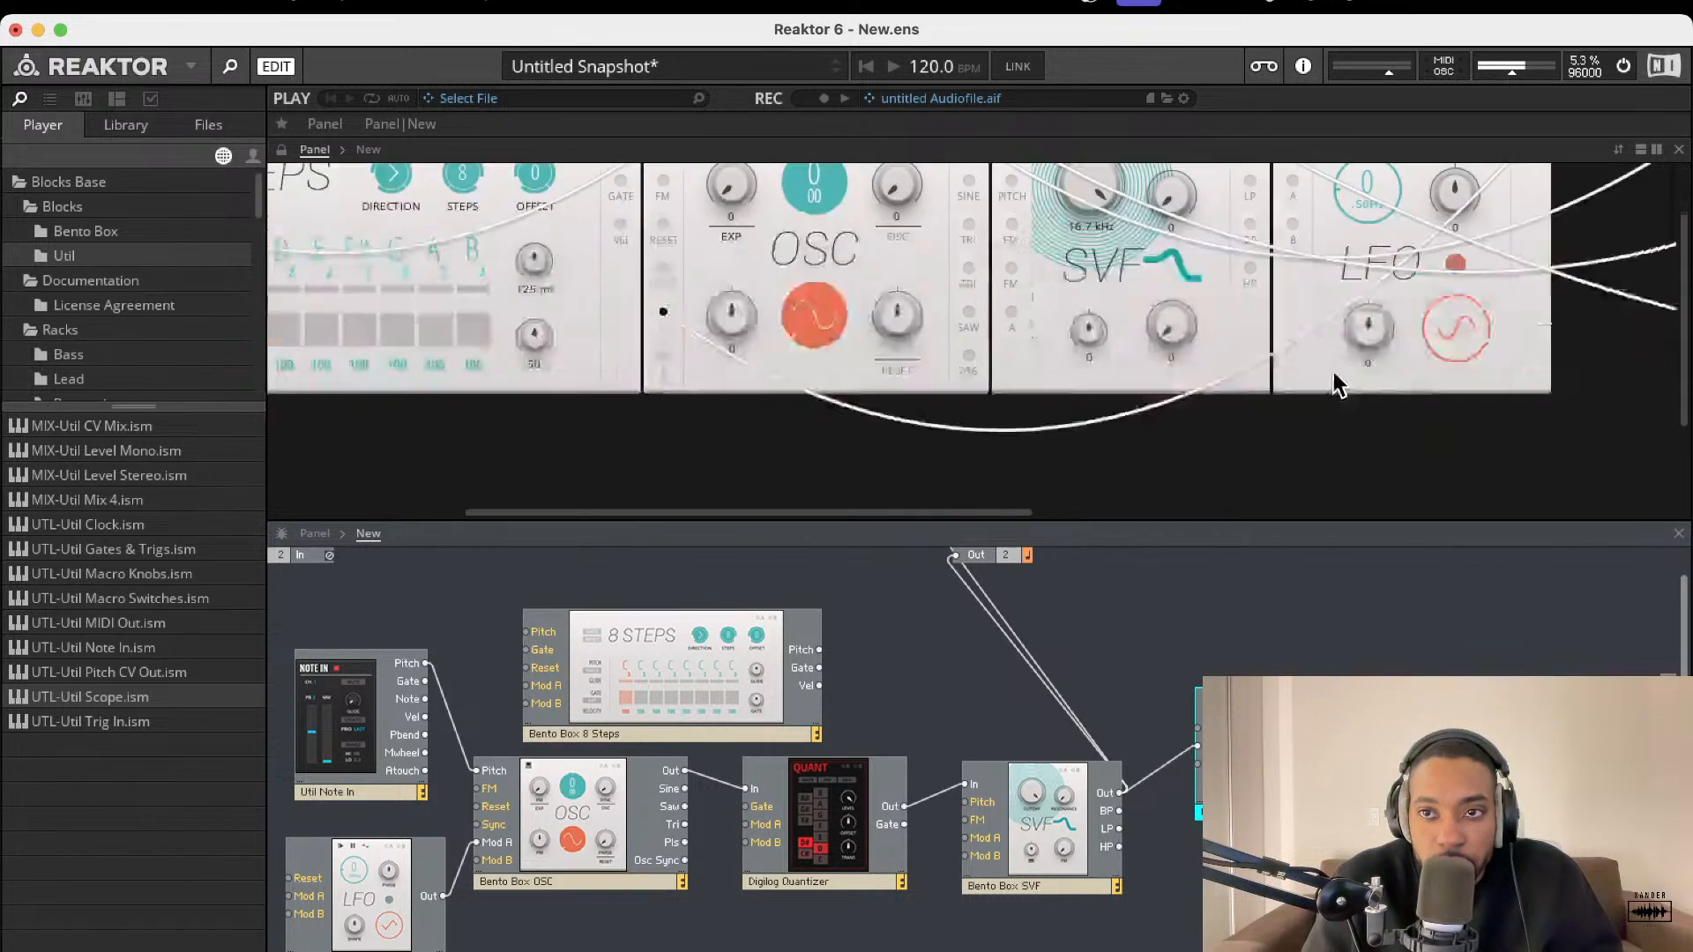
pyautogui.hscroll(10, 1349, 374)
pyautogui.scroll(2, 1341, 379)
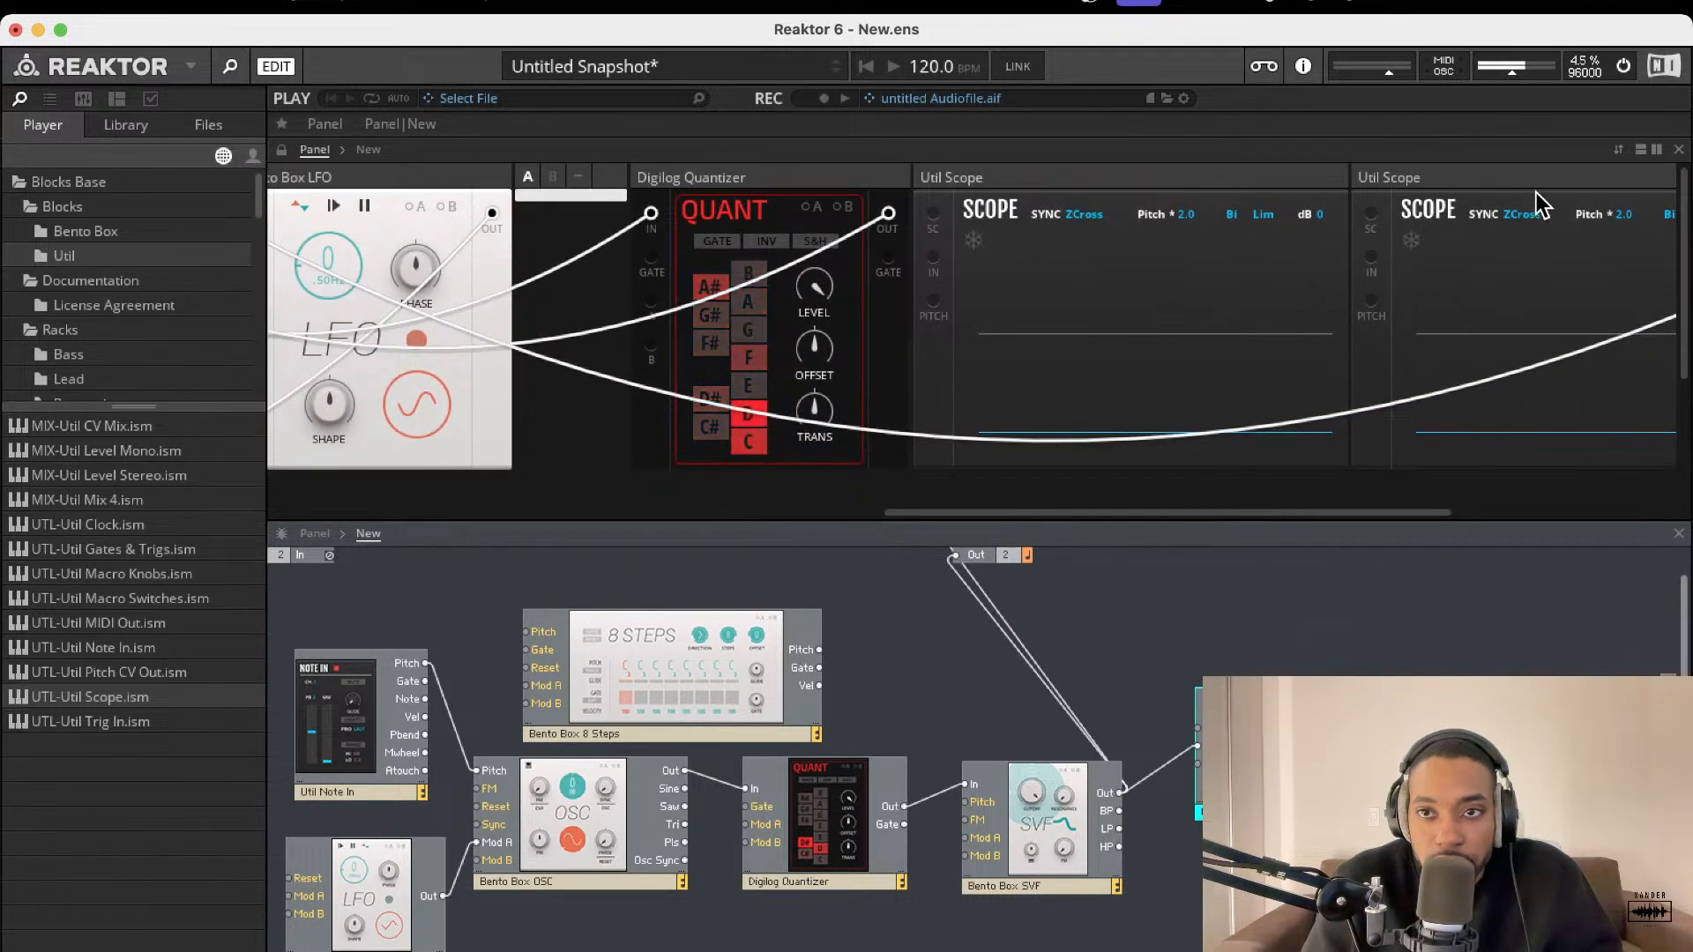
pyautogui.hscroll(2, 1353, 574)
pyautogui.hscroll(2, 1354, 490)
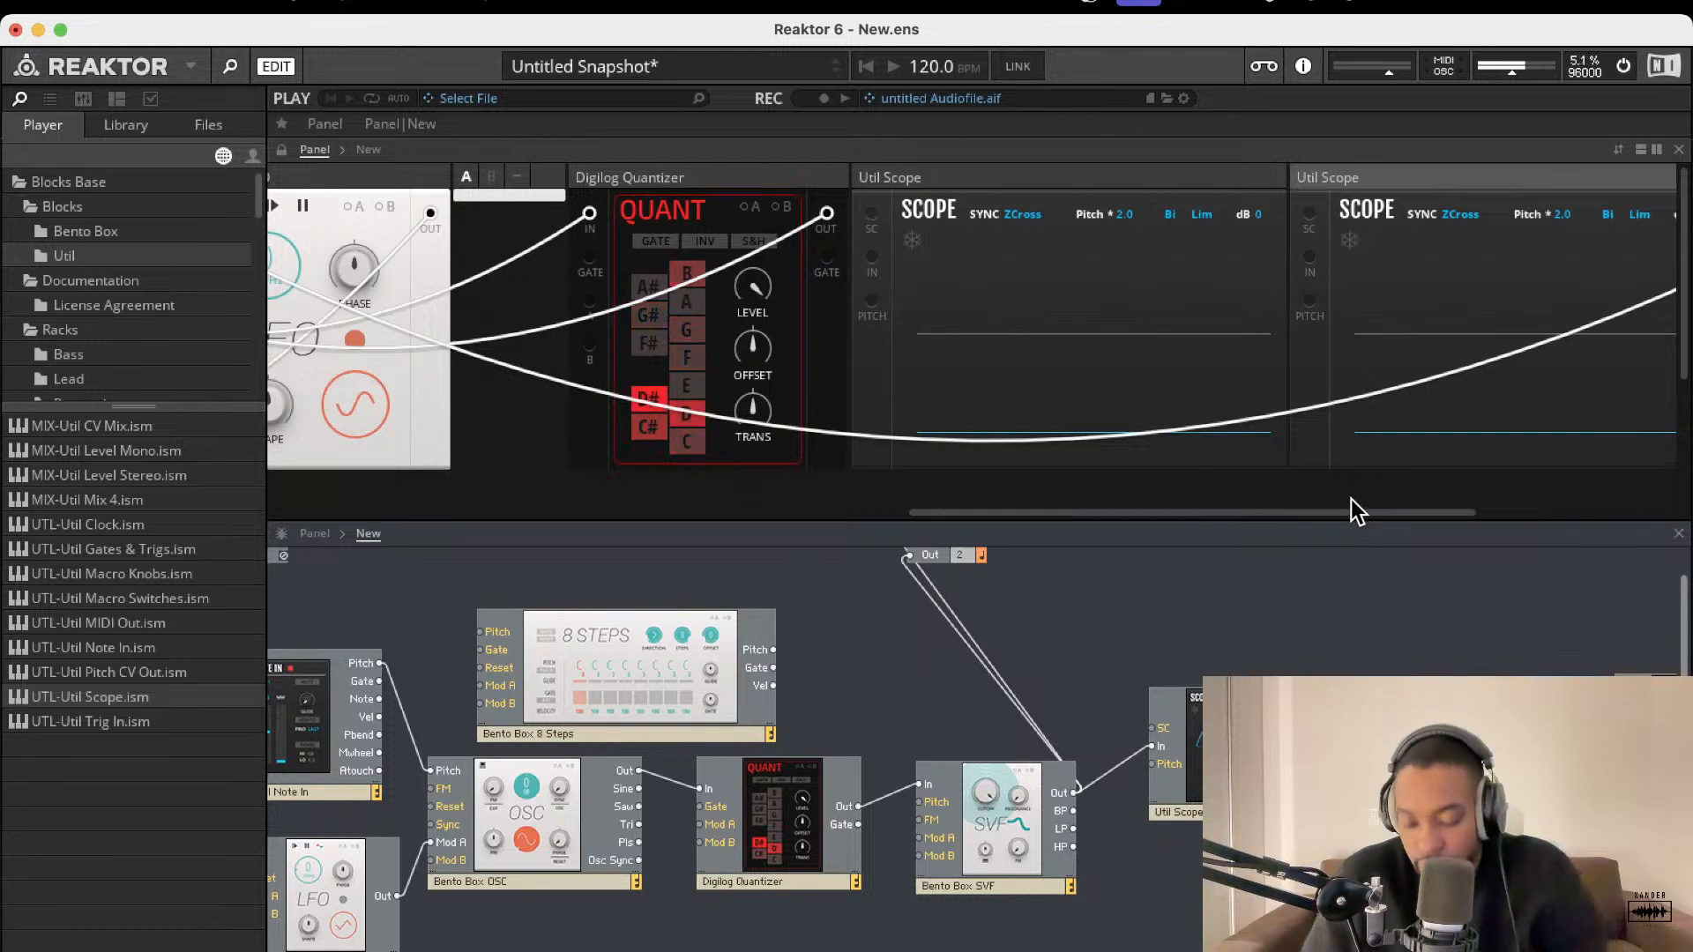
# - Delete the Util Scope block that has nothing wired to it
pyautogui.hscroll(1, 1437, 549)
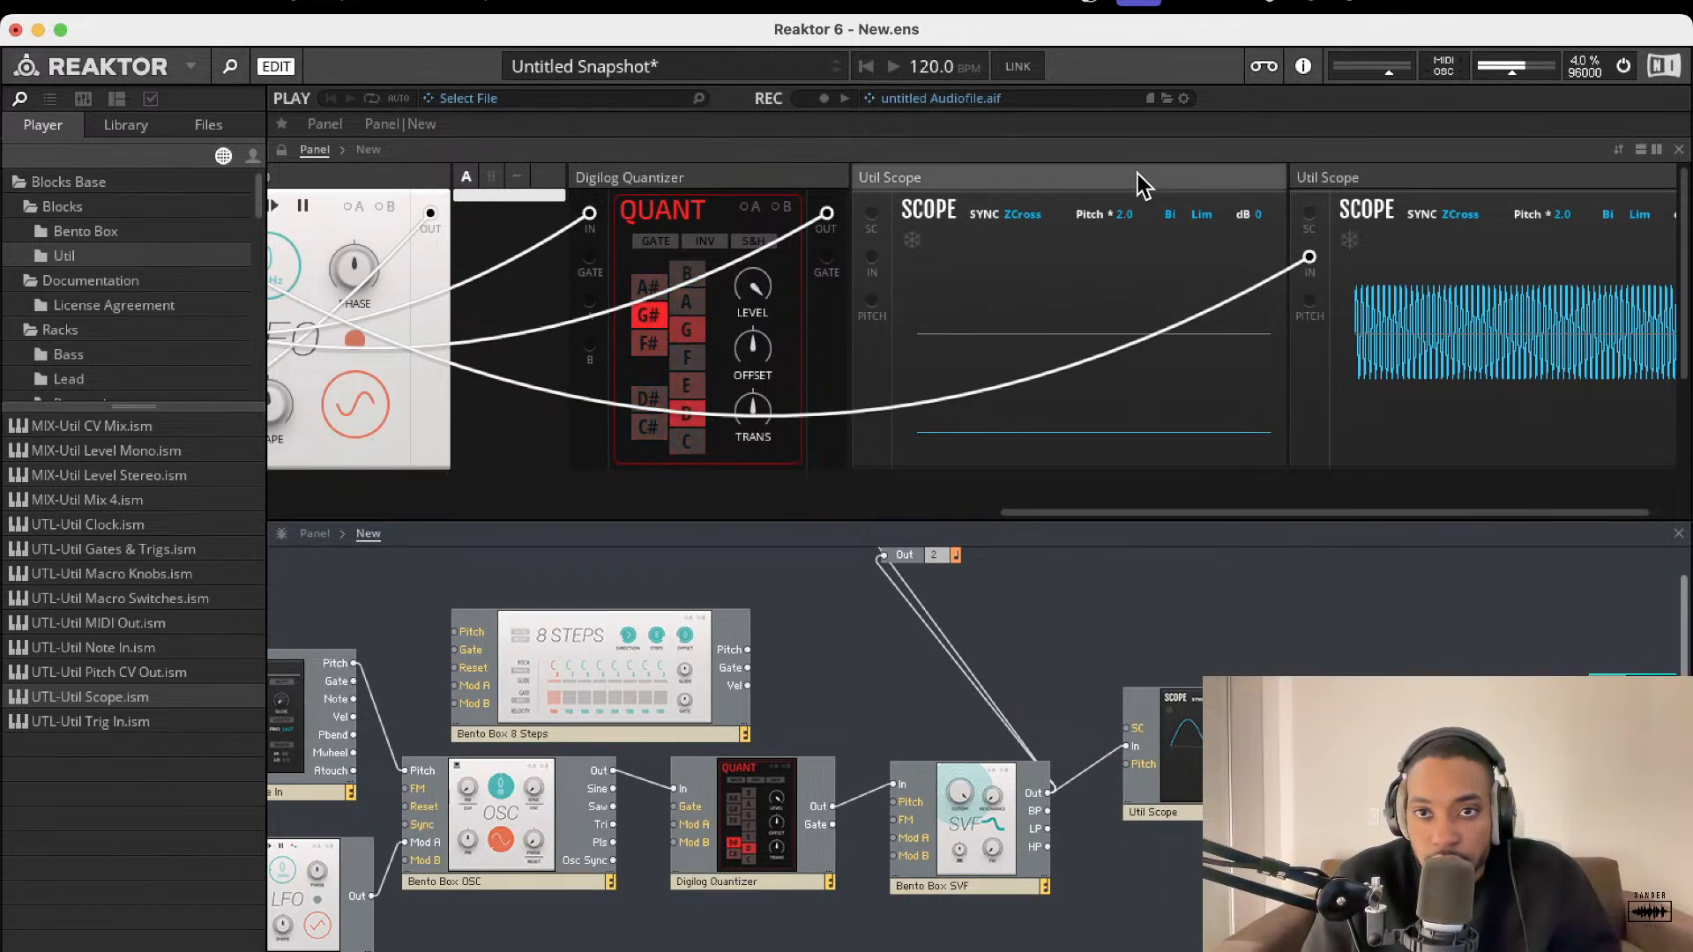
pyautogui.press('Delete')
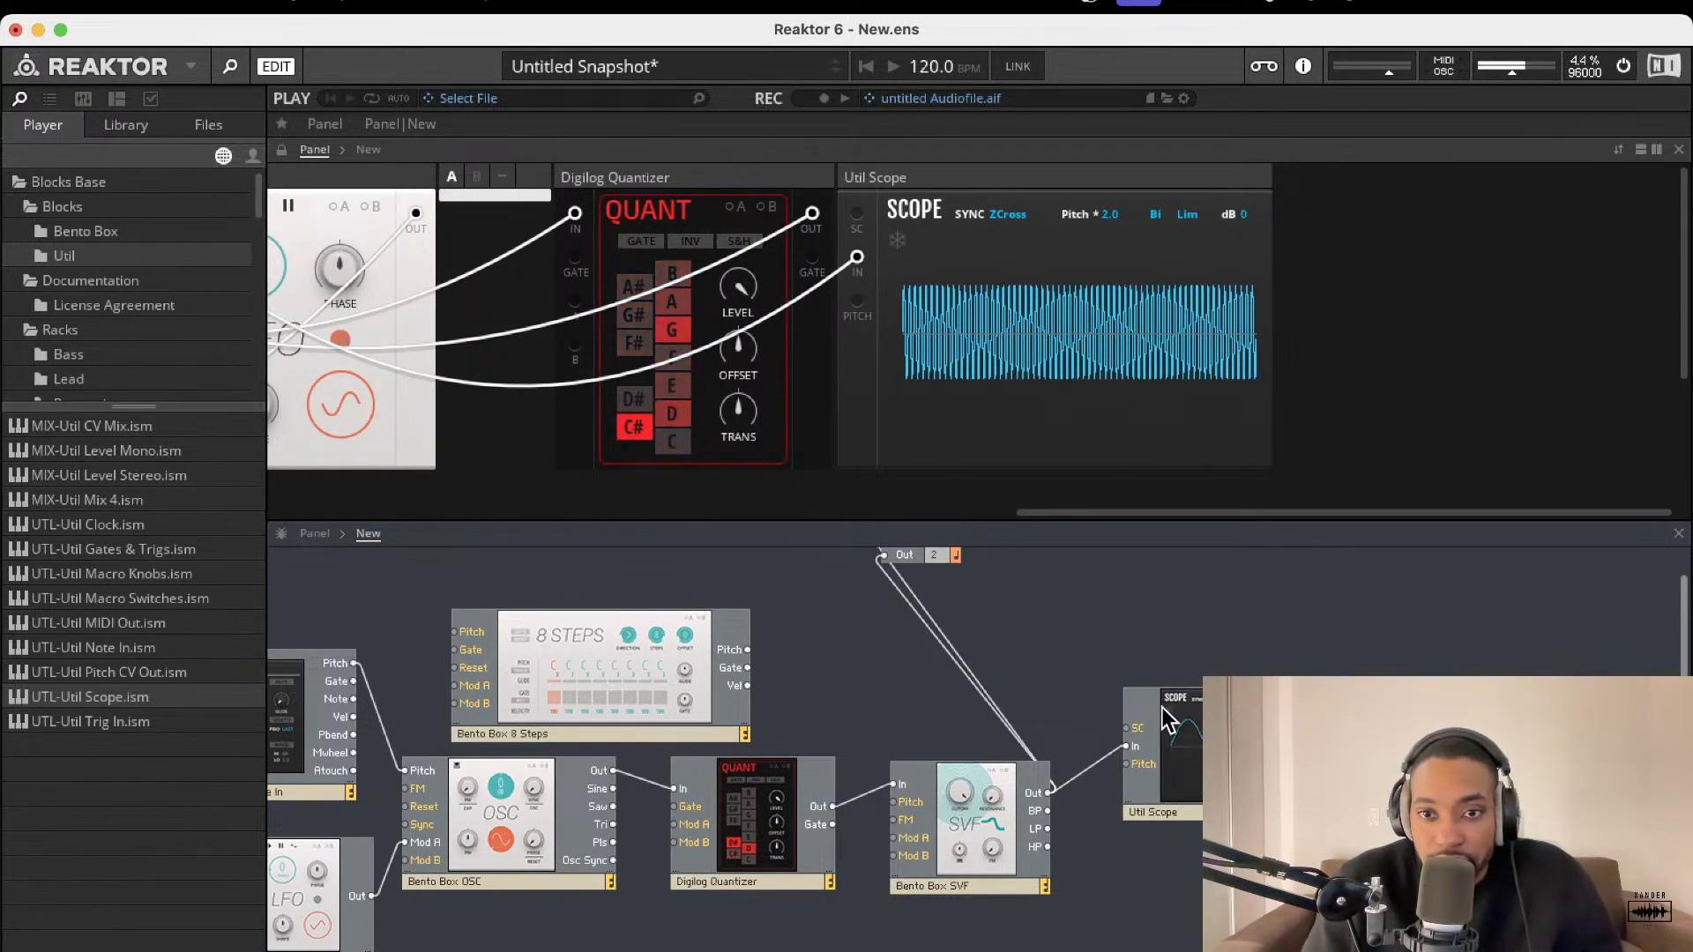
pyautogui.hscroll(-5, 798, 737)
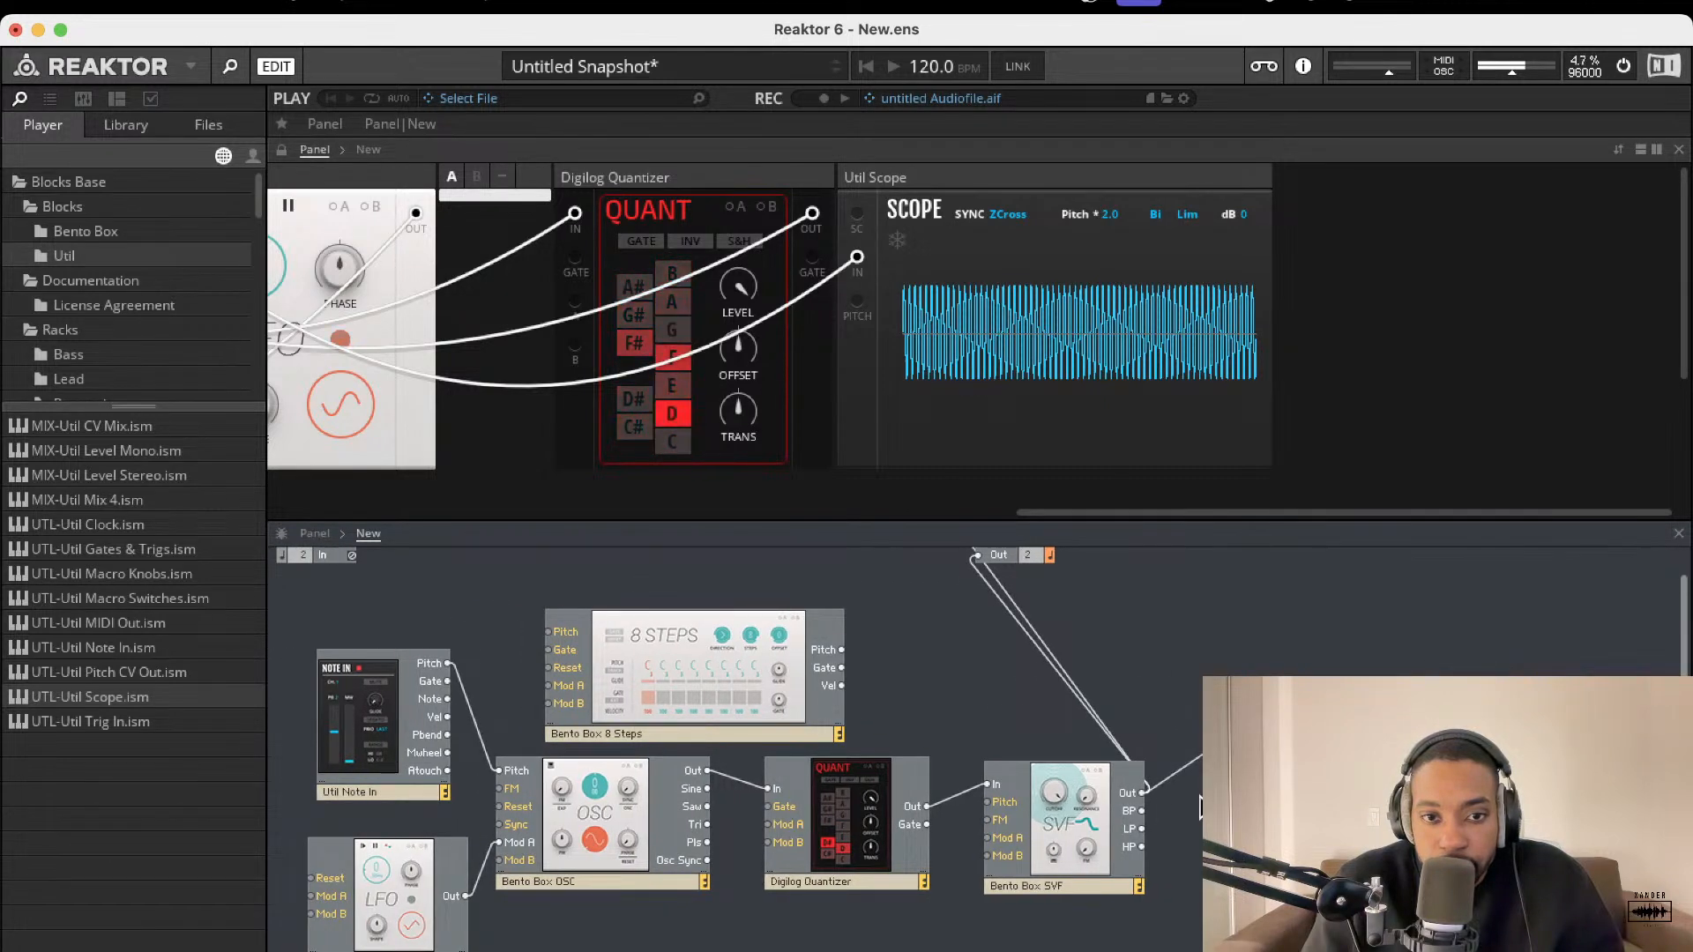
# - Try the Digilog Quantizer's GATE, INV and S&H modes, leaving only INV switched on
pyautogui.hscroll(-7, 467, 371)
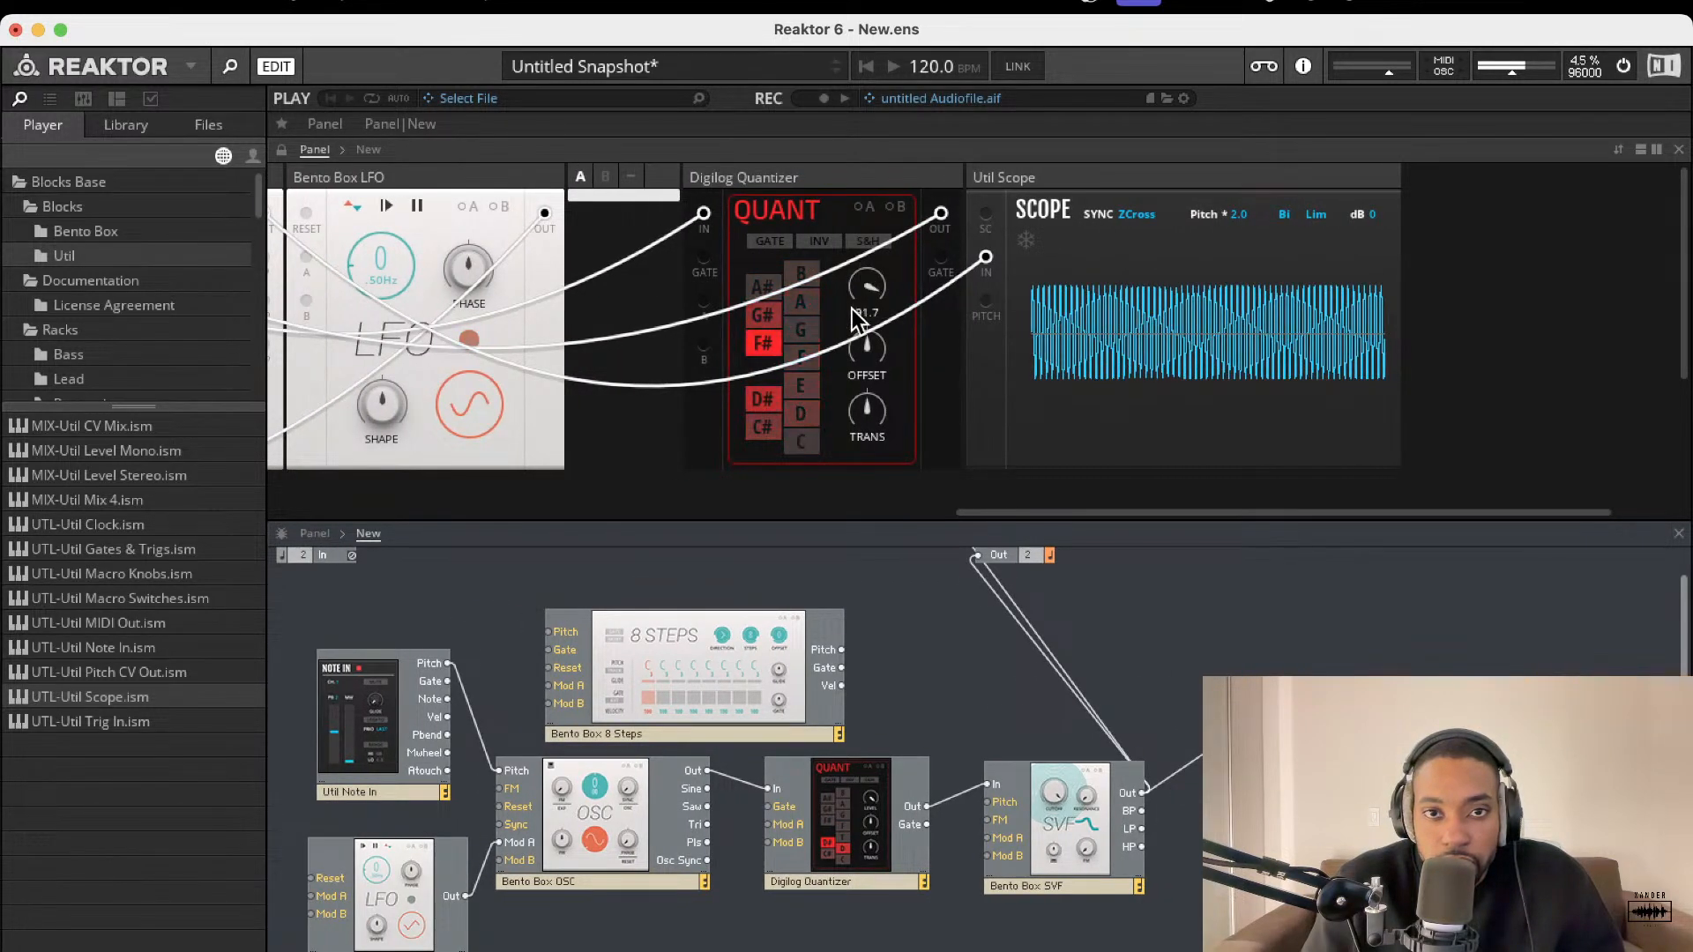
pyautogui.click(774, 239)
pyautogui.click(775, 242)
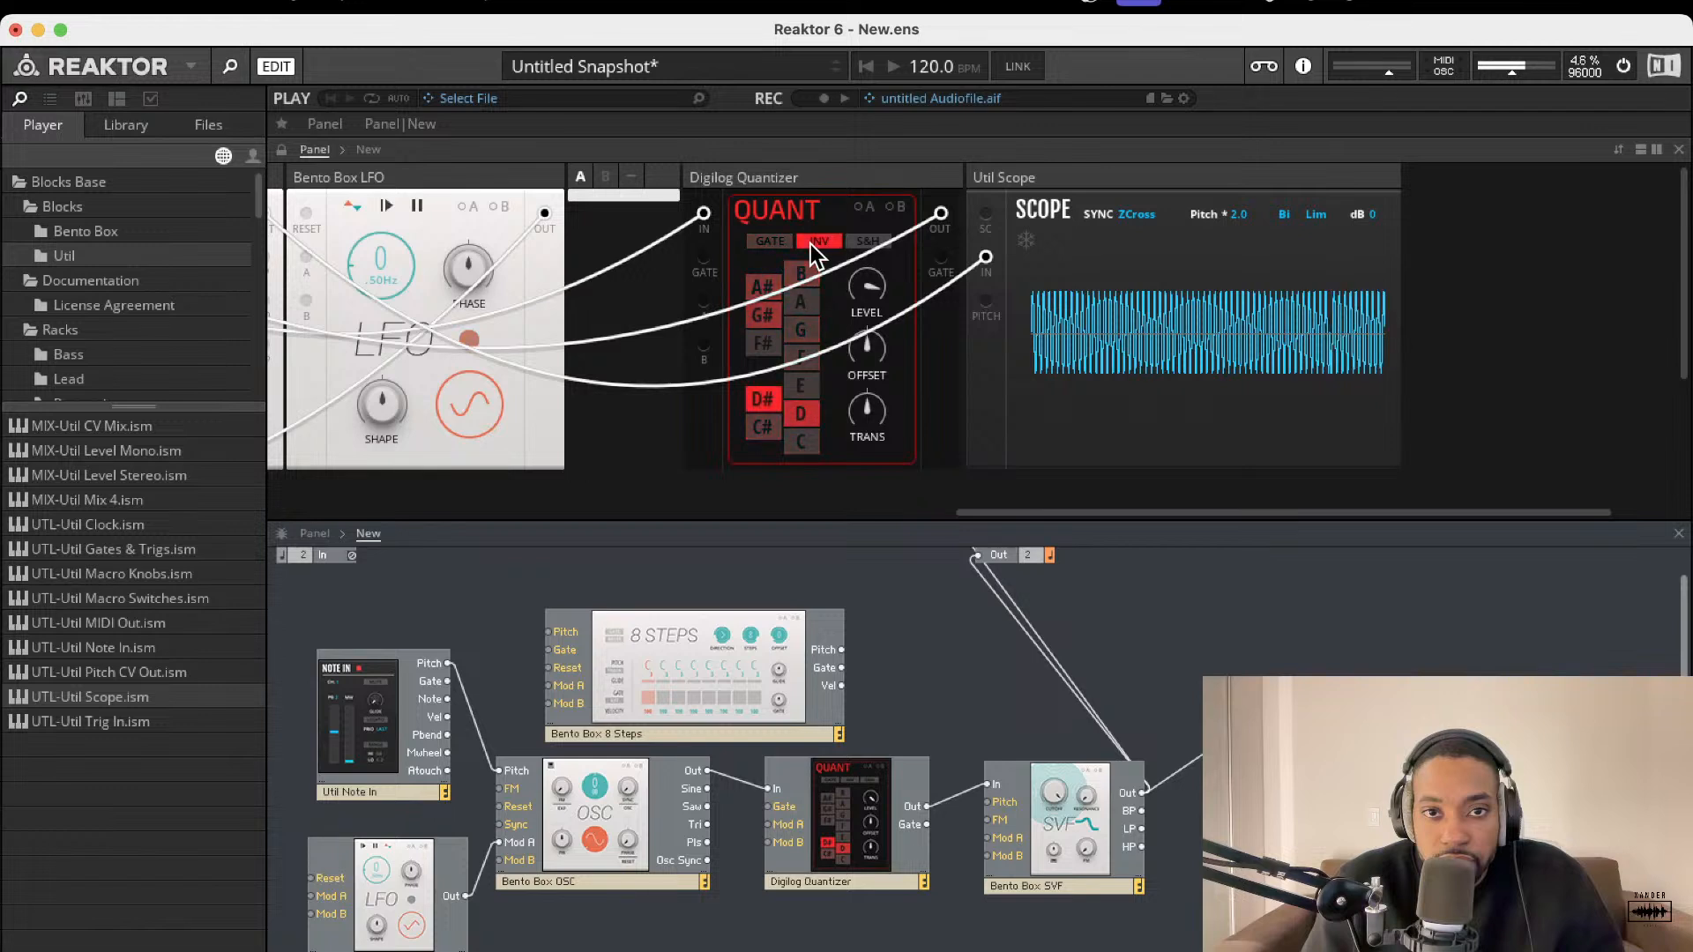
pyautogui.click(854, 242)
pyautogui.click(853, 244)
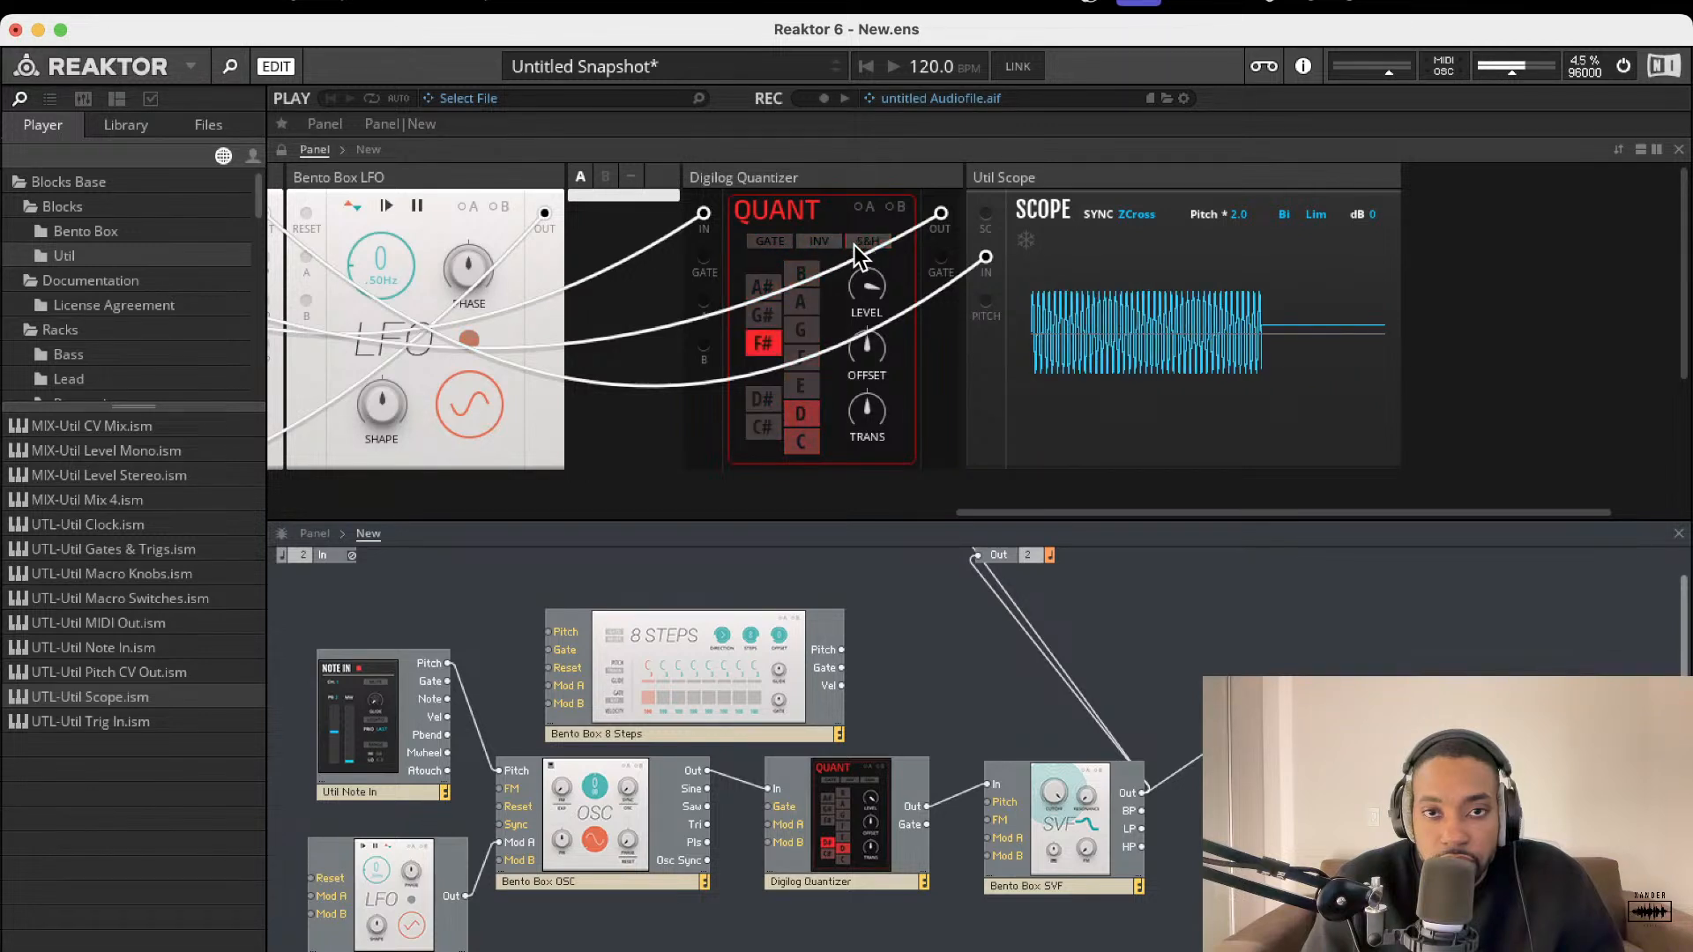
pyautogui.click(815, 244)
pyautogui.click(765, 244)
pyautogui.click(765, 244)
# - Set the Digilog Quantizer's Level to 30, Offset to -32.0 and Trans to -30, and raise the LFO rate to 15.63 Hz
pyautogui.moveTo(861, 293); pyautogui.dragTo(864, 457)
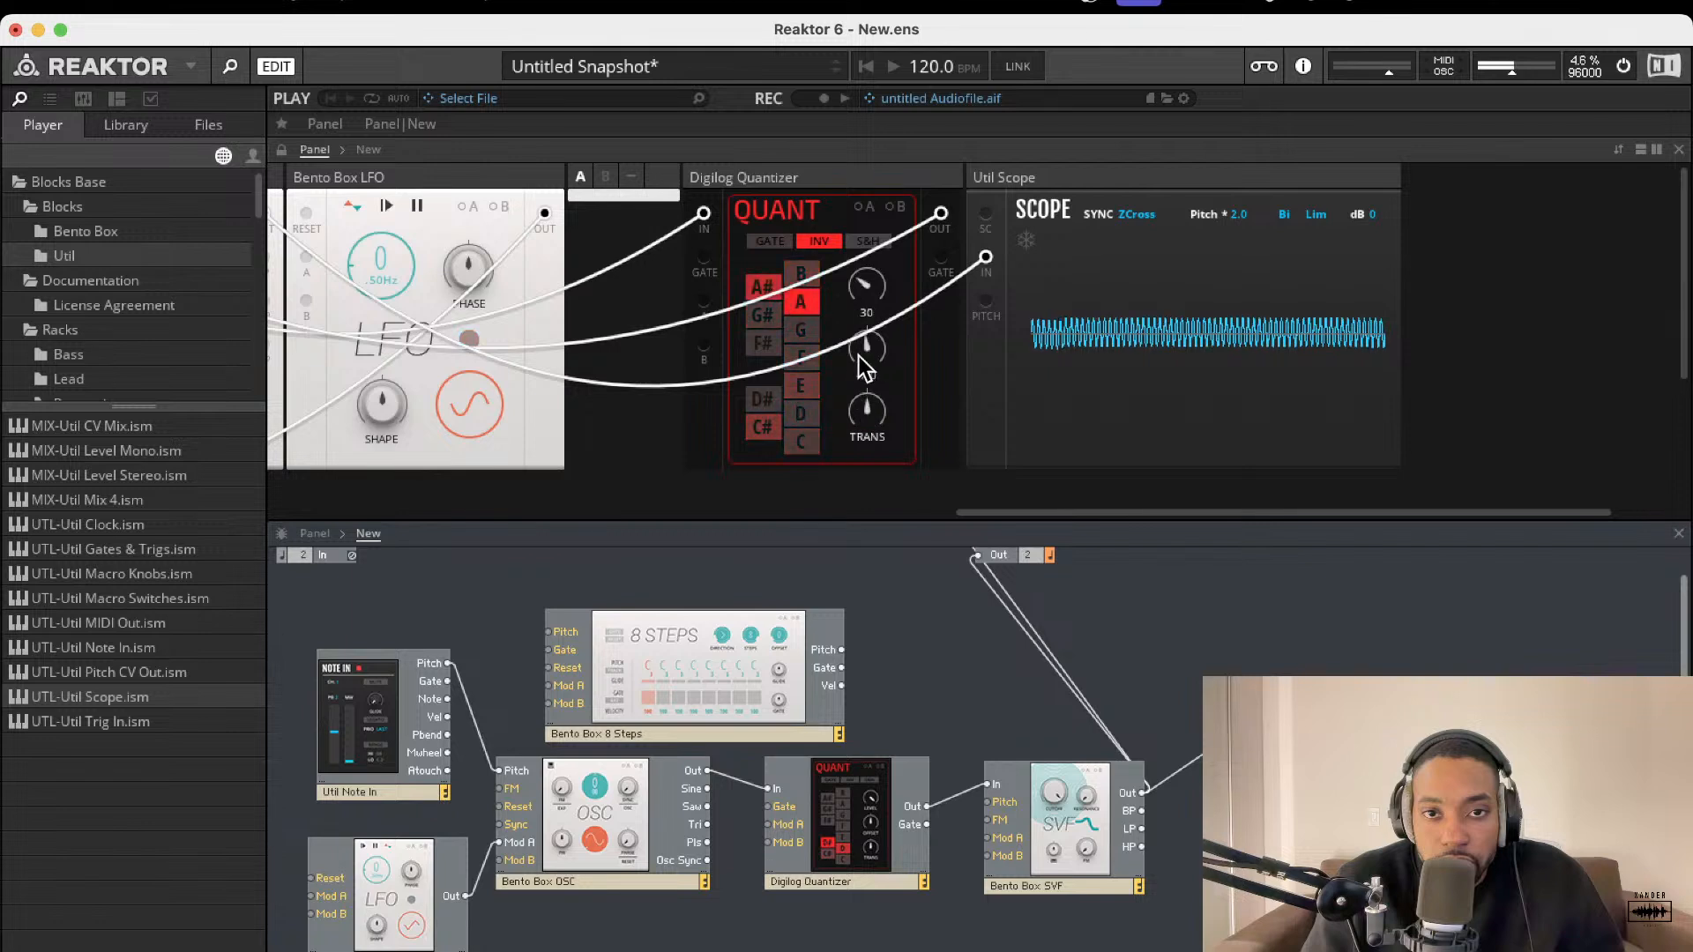
pyautogui.moveTo(867, 348); pyautogui.dragTo(870, 490)
pyautogui.moveTo(404, 280); pyautogui.dragTo(373, 202)
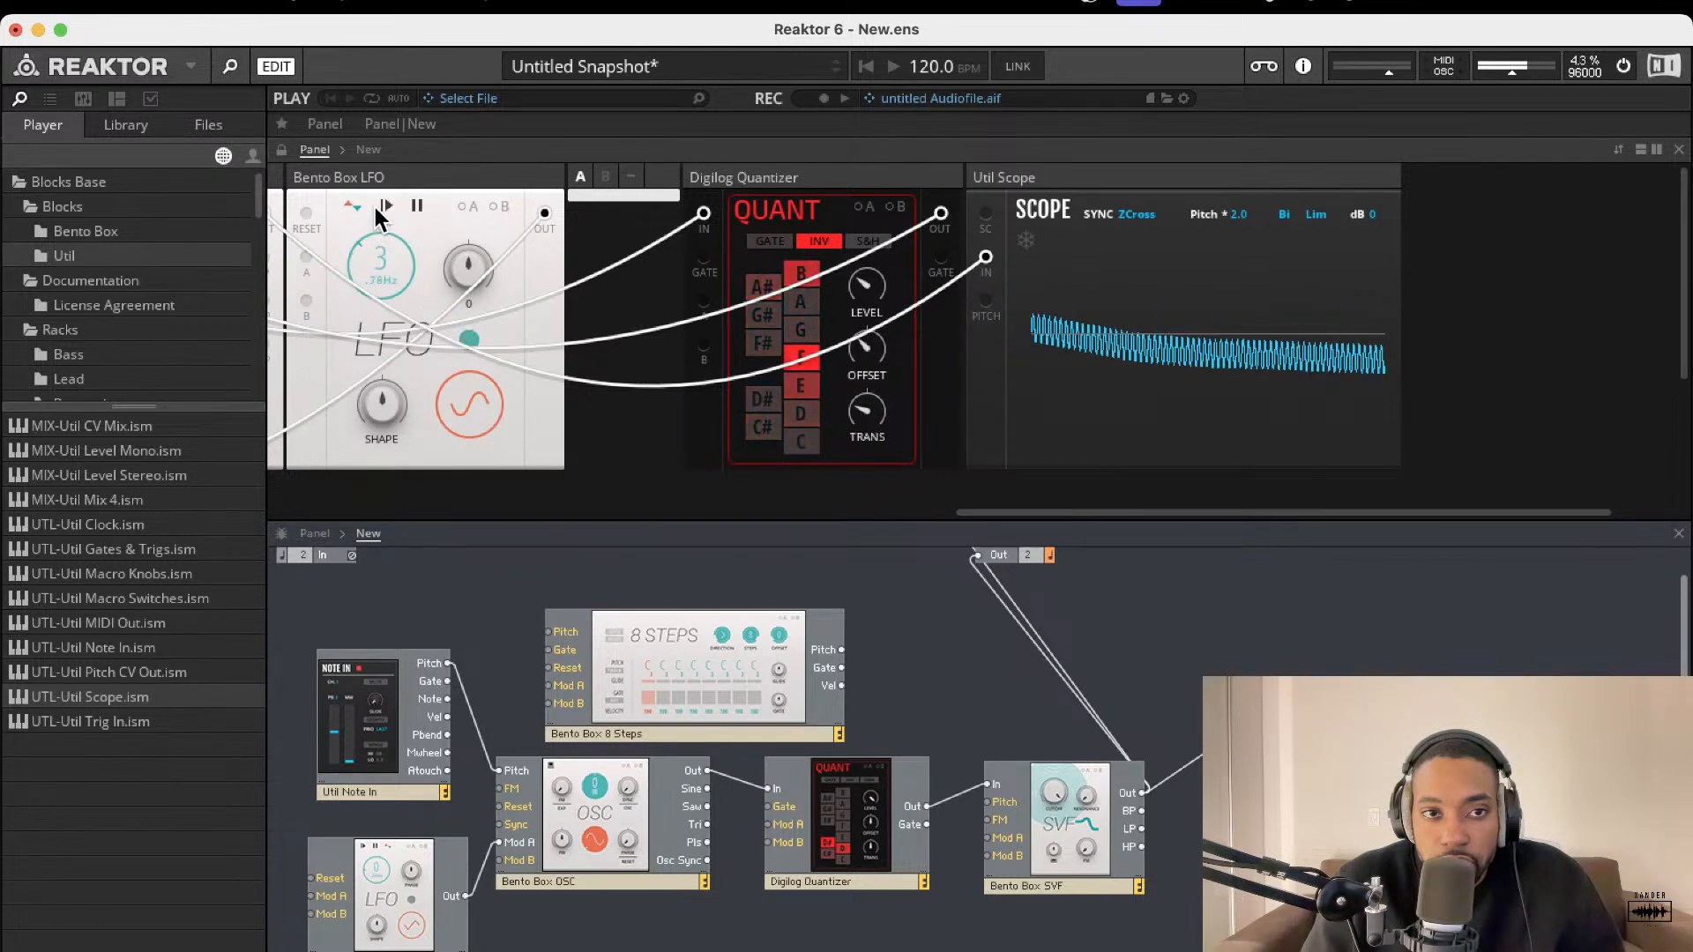
# - Toggle the audio engine's power
pyautogui.scroll(-1, 714, 595)
pyautogui.scroll(1, 715, 632)
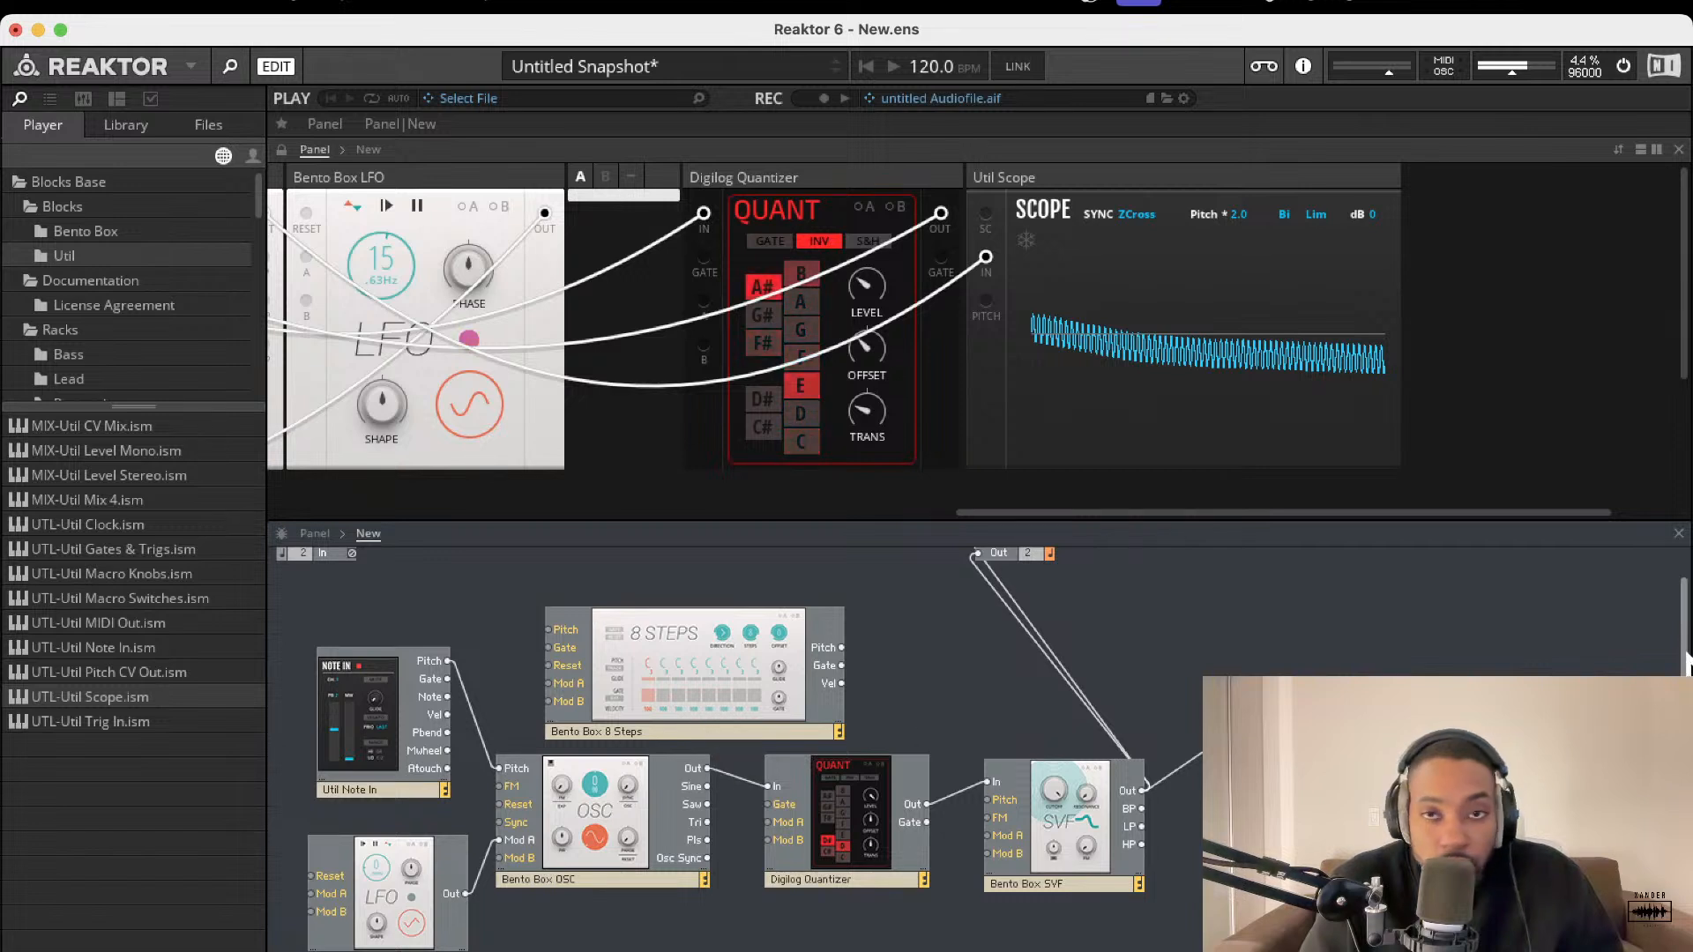
pyautogui.click(1623, 68)
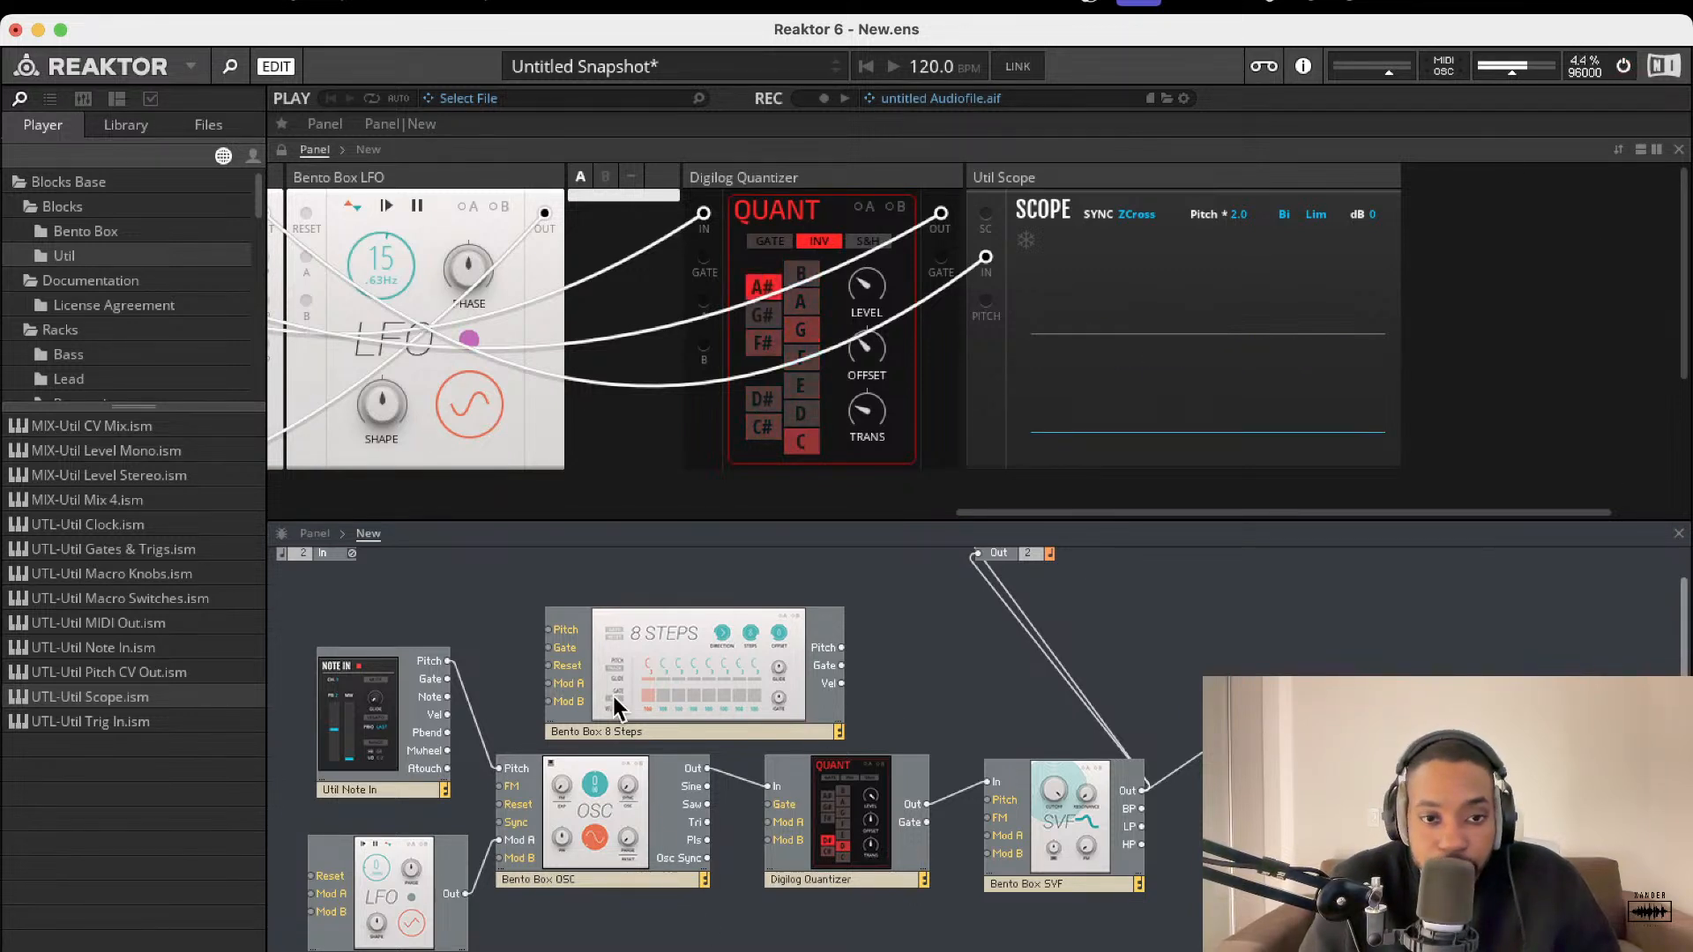
# - Wire the Note In's Pitch output to the 8 Steps Pitch input and reposition the 8 Steps block beside Note In
pyautogui.moveTo(611, 691); pyautogui.dragTo(706, 696)
pyautogui.moveTo(584, 670); pyautogui.dragTo(442, 658)
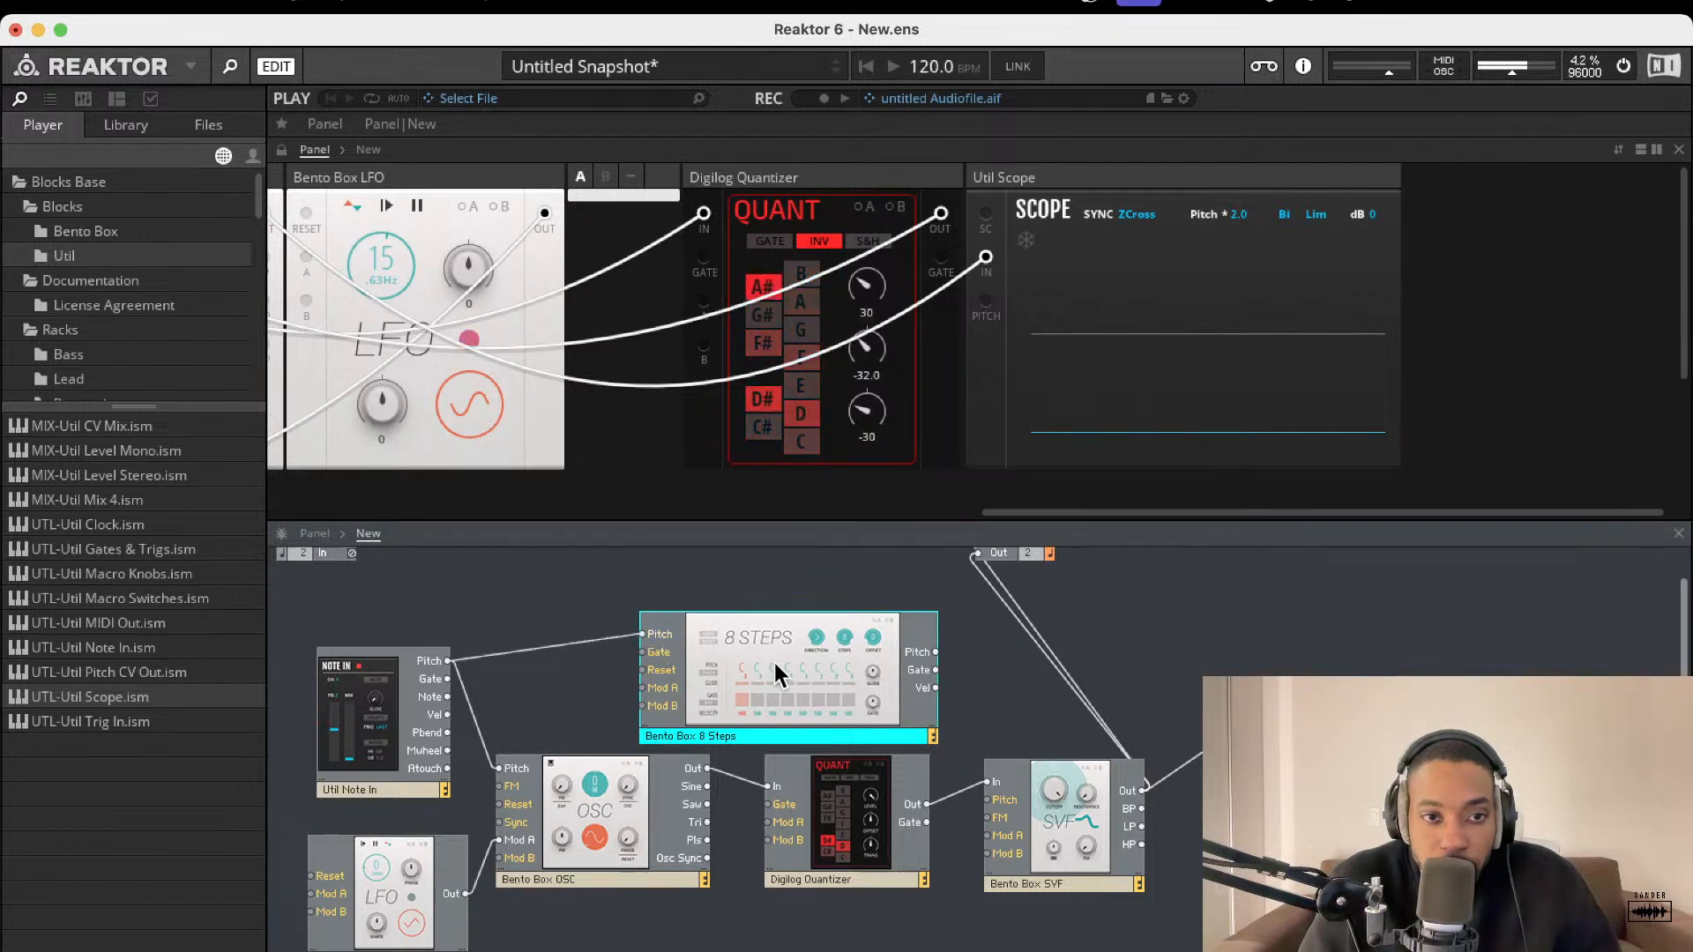
pyautogui.moveTo(772, 659); pyautogui.dragTo(606, 662)
# - Move the SVF, Digilog Quantizer and OSC blocks further right in the structure to make room after the 8 Steps sequencer
pyautogui.moveTo(868, 795); pyautogui.dragTo(882, 790)
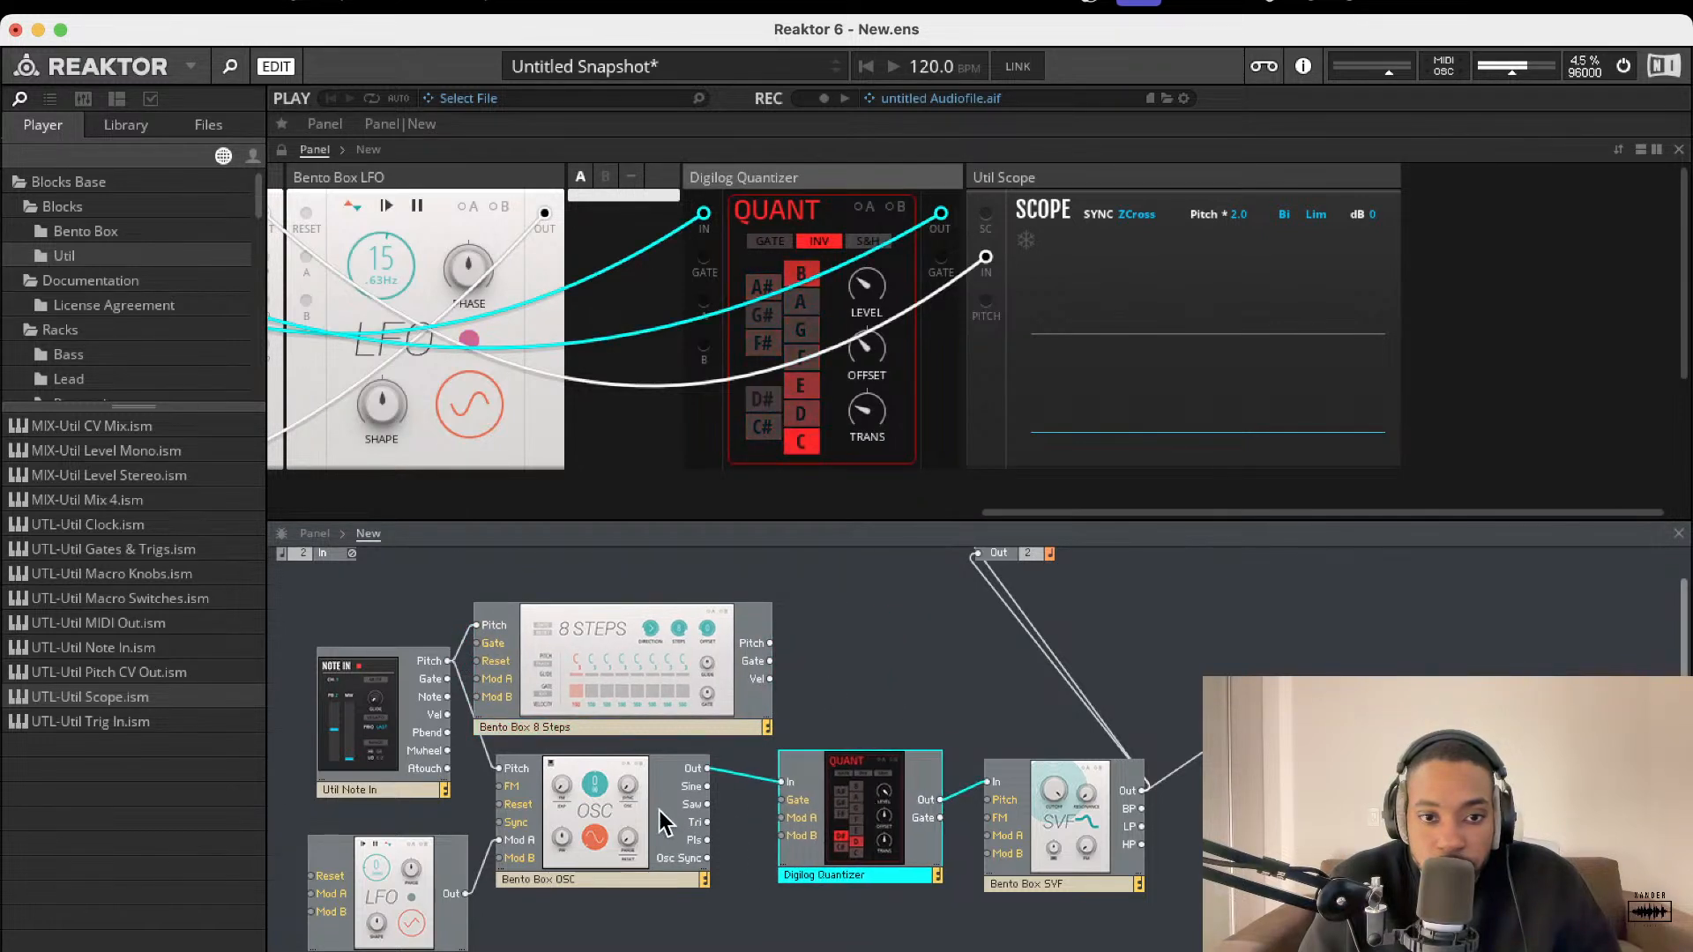
pyautogui.moveTo(707, 804); pyautogui.dragTo(813, 856)
pyautogui.moveTo(586, 806); pyautogui.dragTo(684, 819)
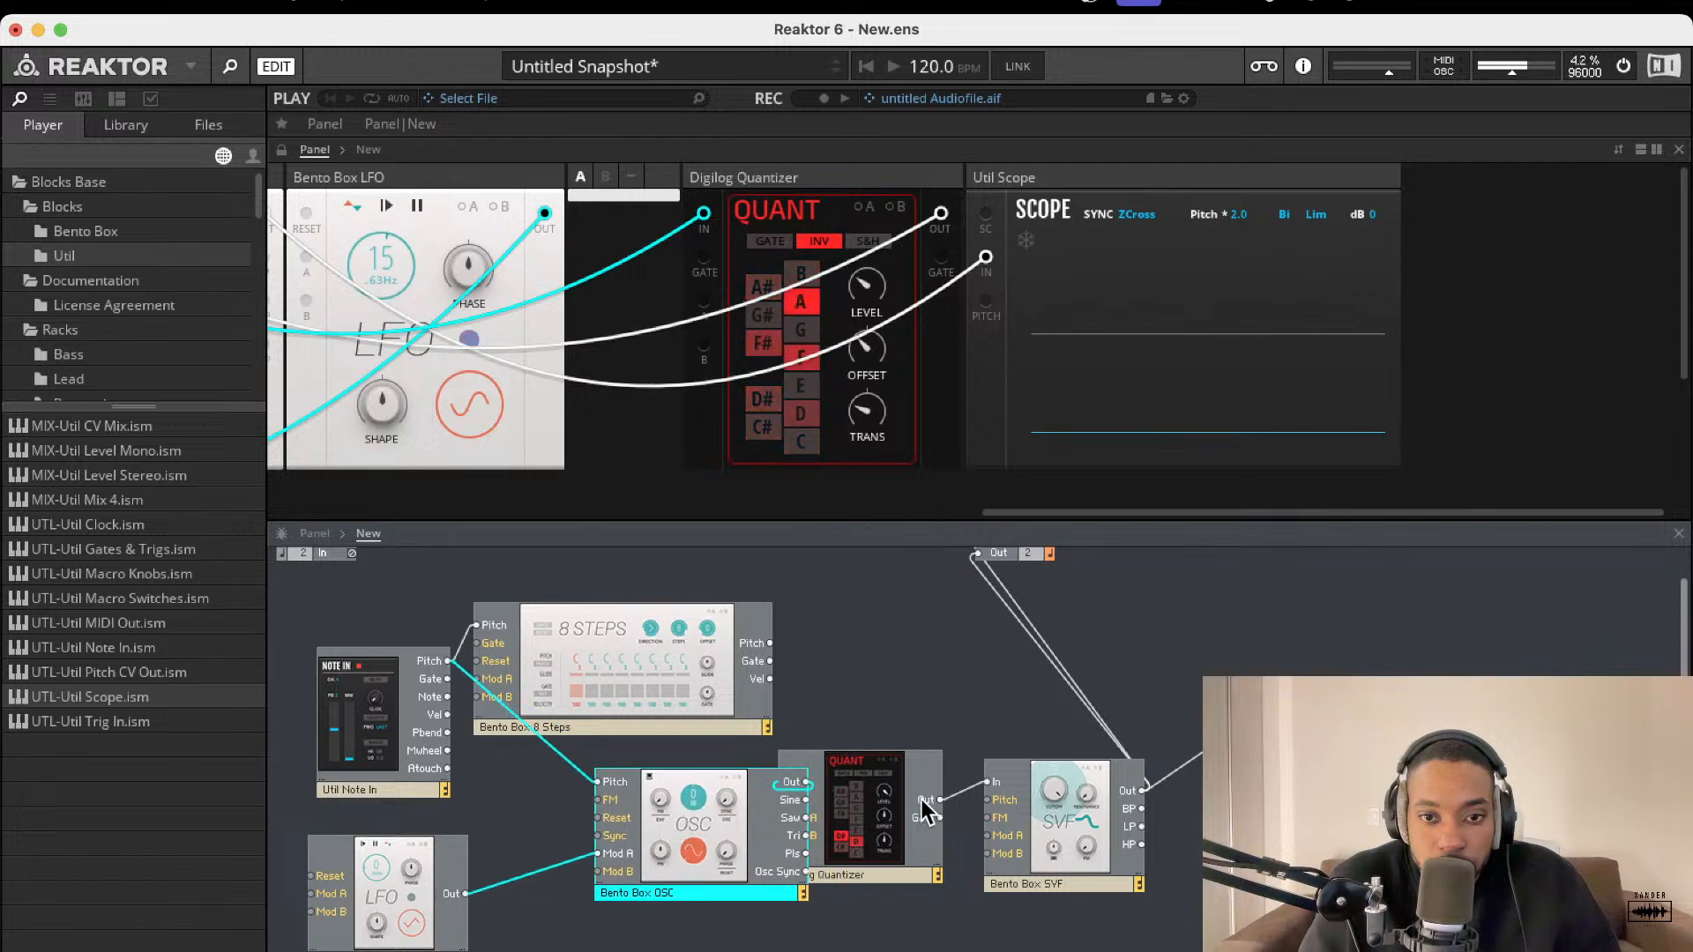
pyautogui.click(1032, 886)
pyautogui.moveTo(880, 848); pyautogui.dragTo(1094, 853)
pyautogui.moveTo(749, 835); pyautogui.dragTo(901, 873)
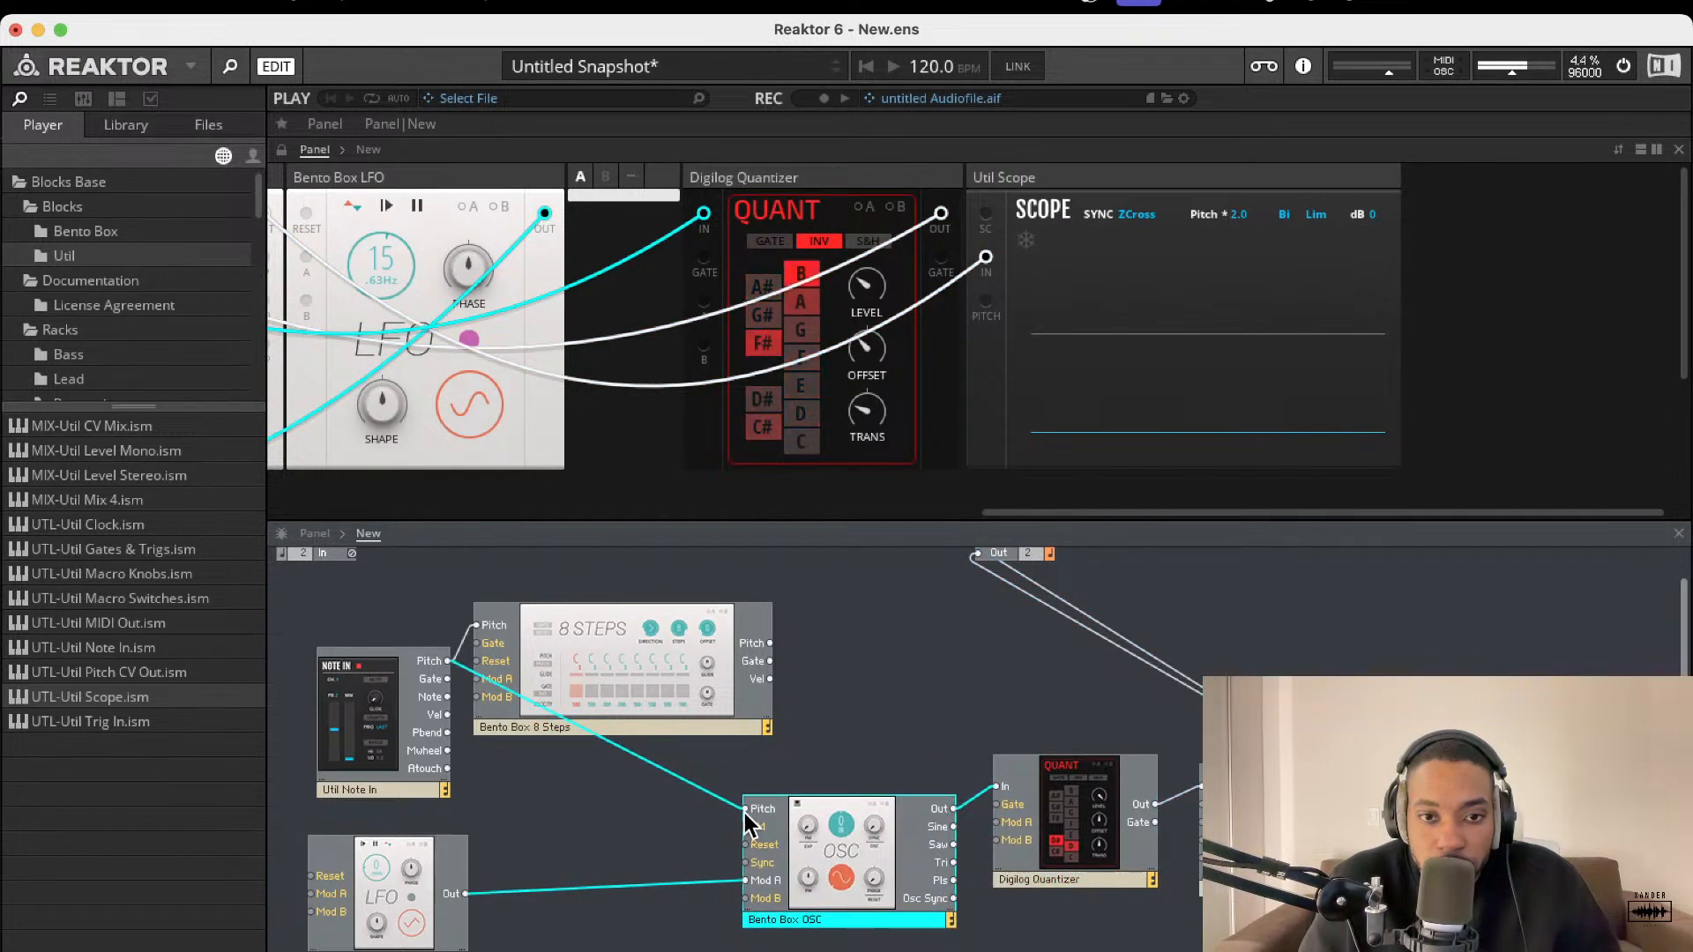
# - Wire the 8 Steps Pitch output to the OSC Pitch input and trigger the sequencer's GATE once by hand
pyautogui.moveTo(769, 643); pyautogui.dragTo(746, 809)
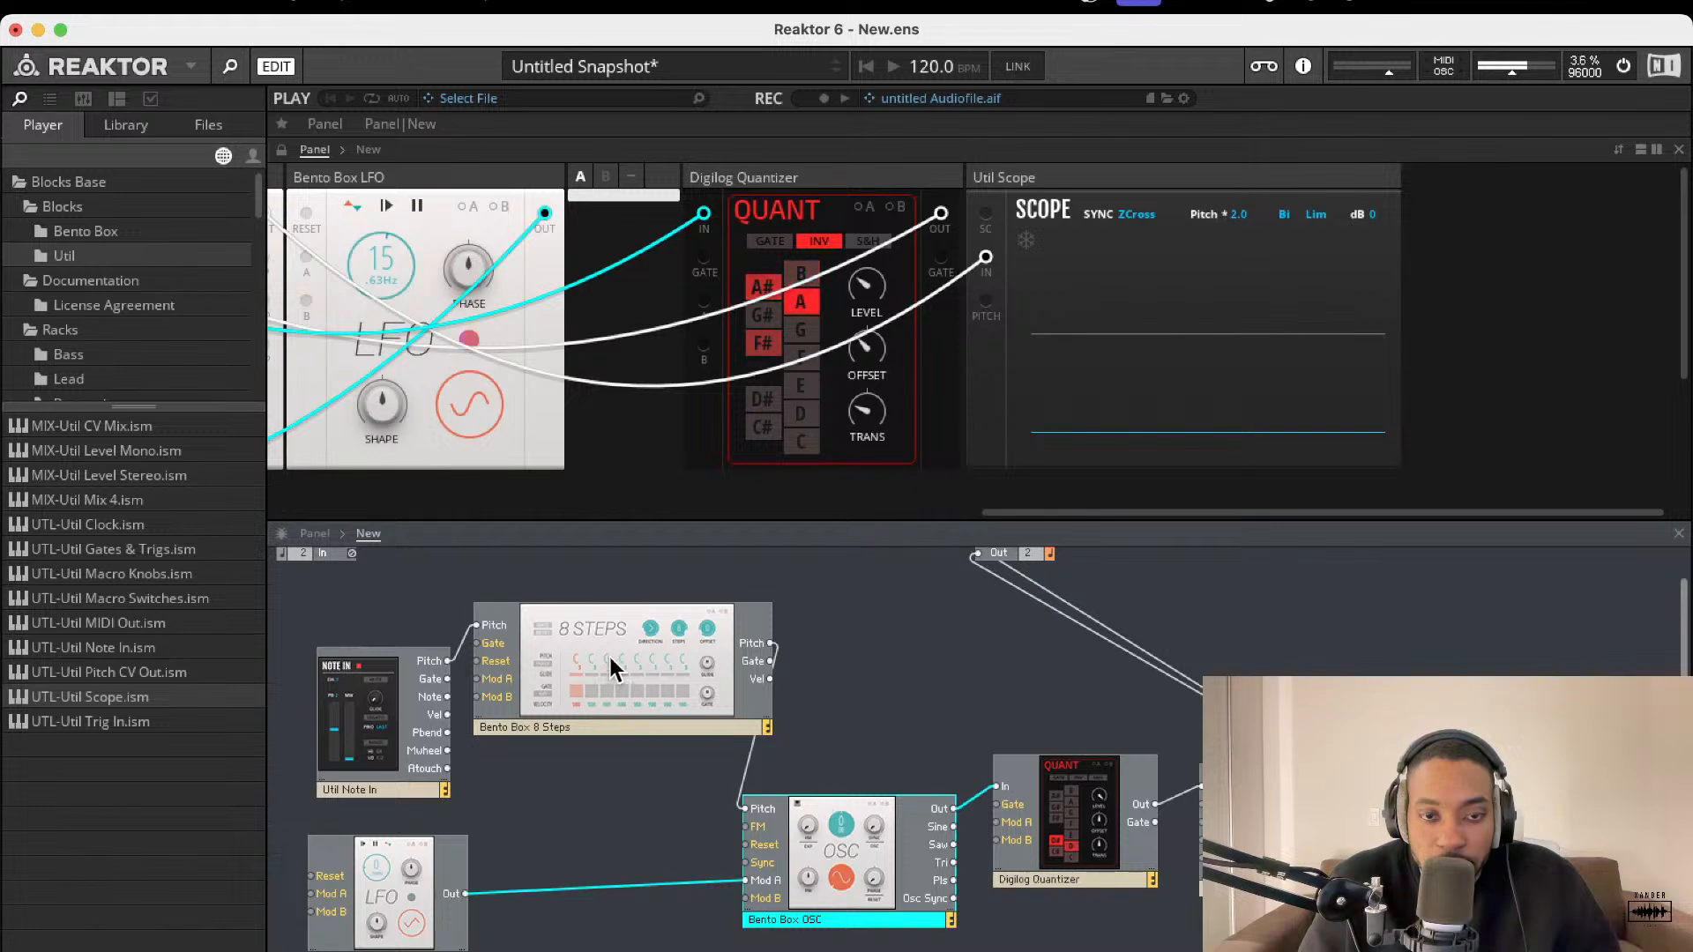
pyautogui.moveTo(611, 667); pyautogui.dragTo(629, 676)
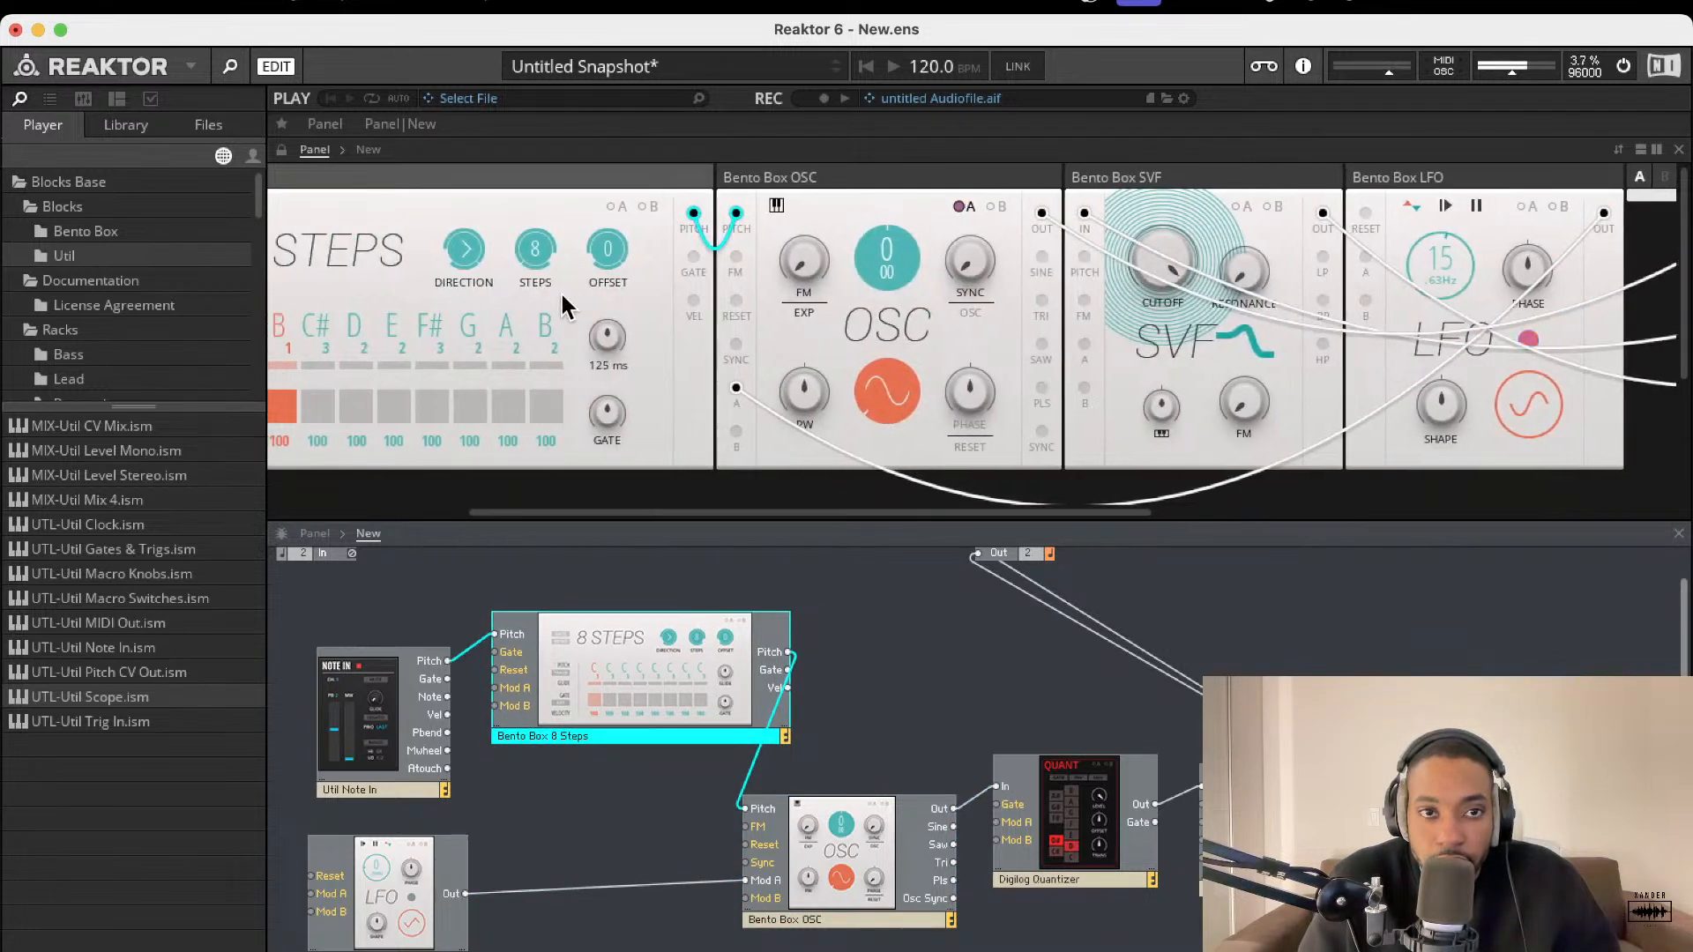
pyautogui.hscroll(-3, 573, 302)
pyautogui.click(329, 240)
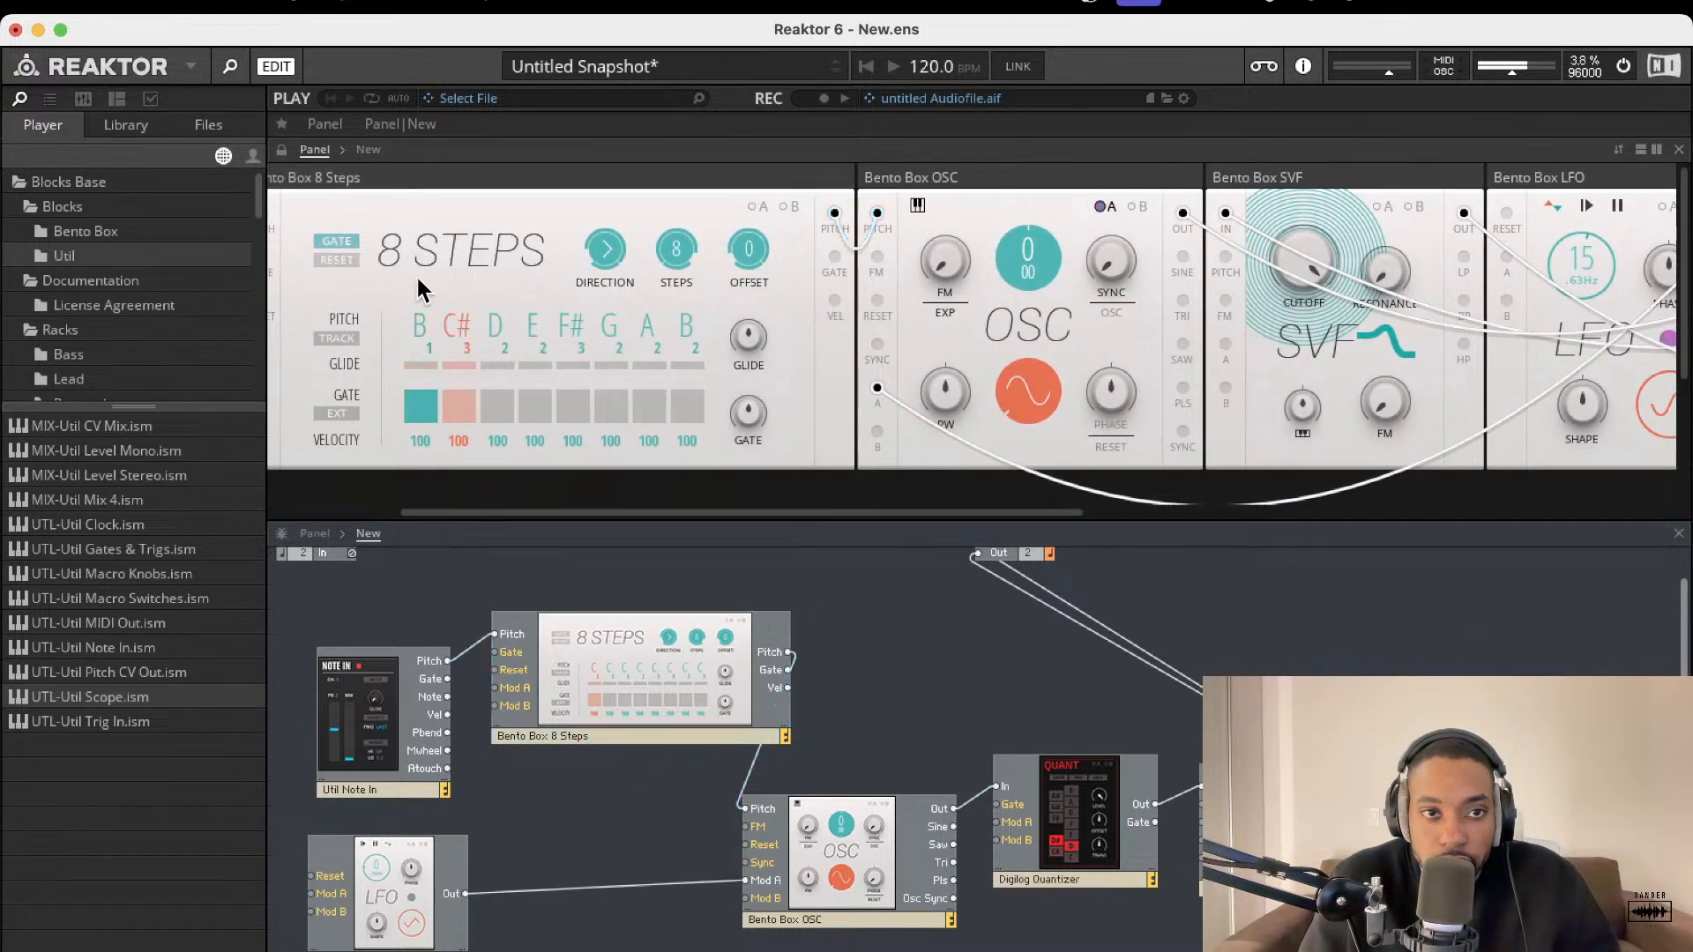
# - Move the 8 Steps and LFO blocks closer to the OSC and lower the LFO rate to about 0.99 Hz
pyautogui.moveTo(569, 739); pyautogui.dragTo(619, 702)
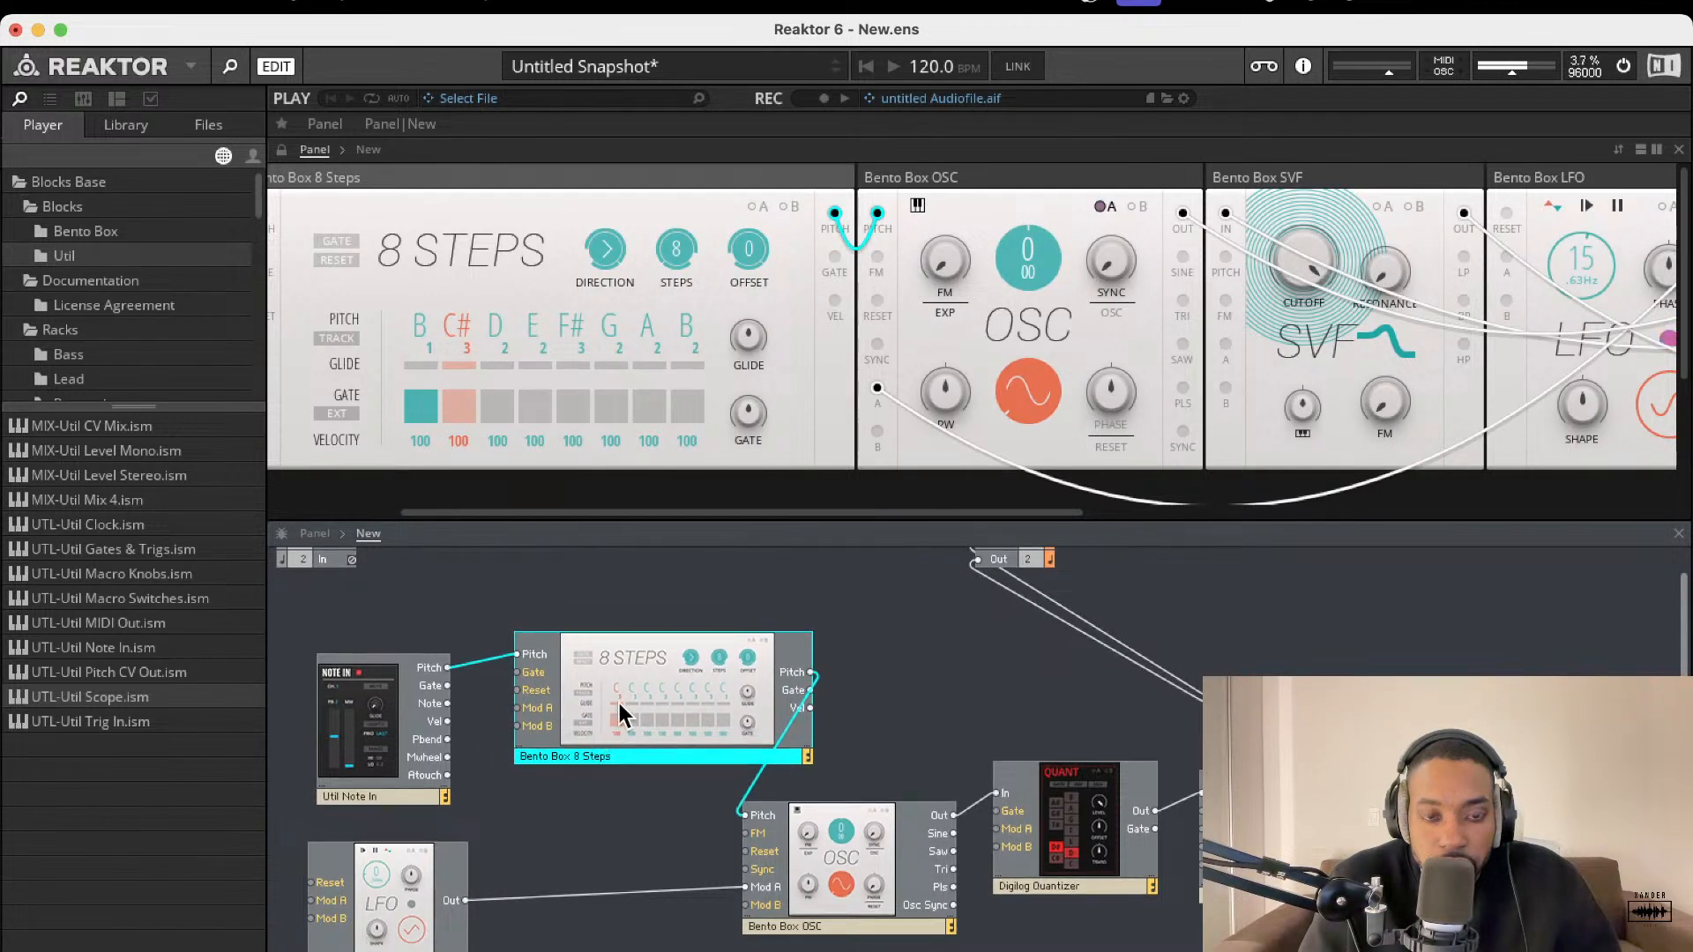
pyautogui.moveTo(421, 903); pyautogui.dragTo(605, 951)
pyautogui.hscroll(2, 1247, 304)
pyautogui.moveTo(1465, 262); pyautogui.dragTo(1437, 341)
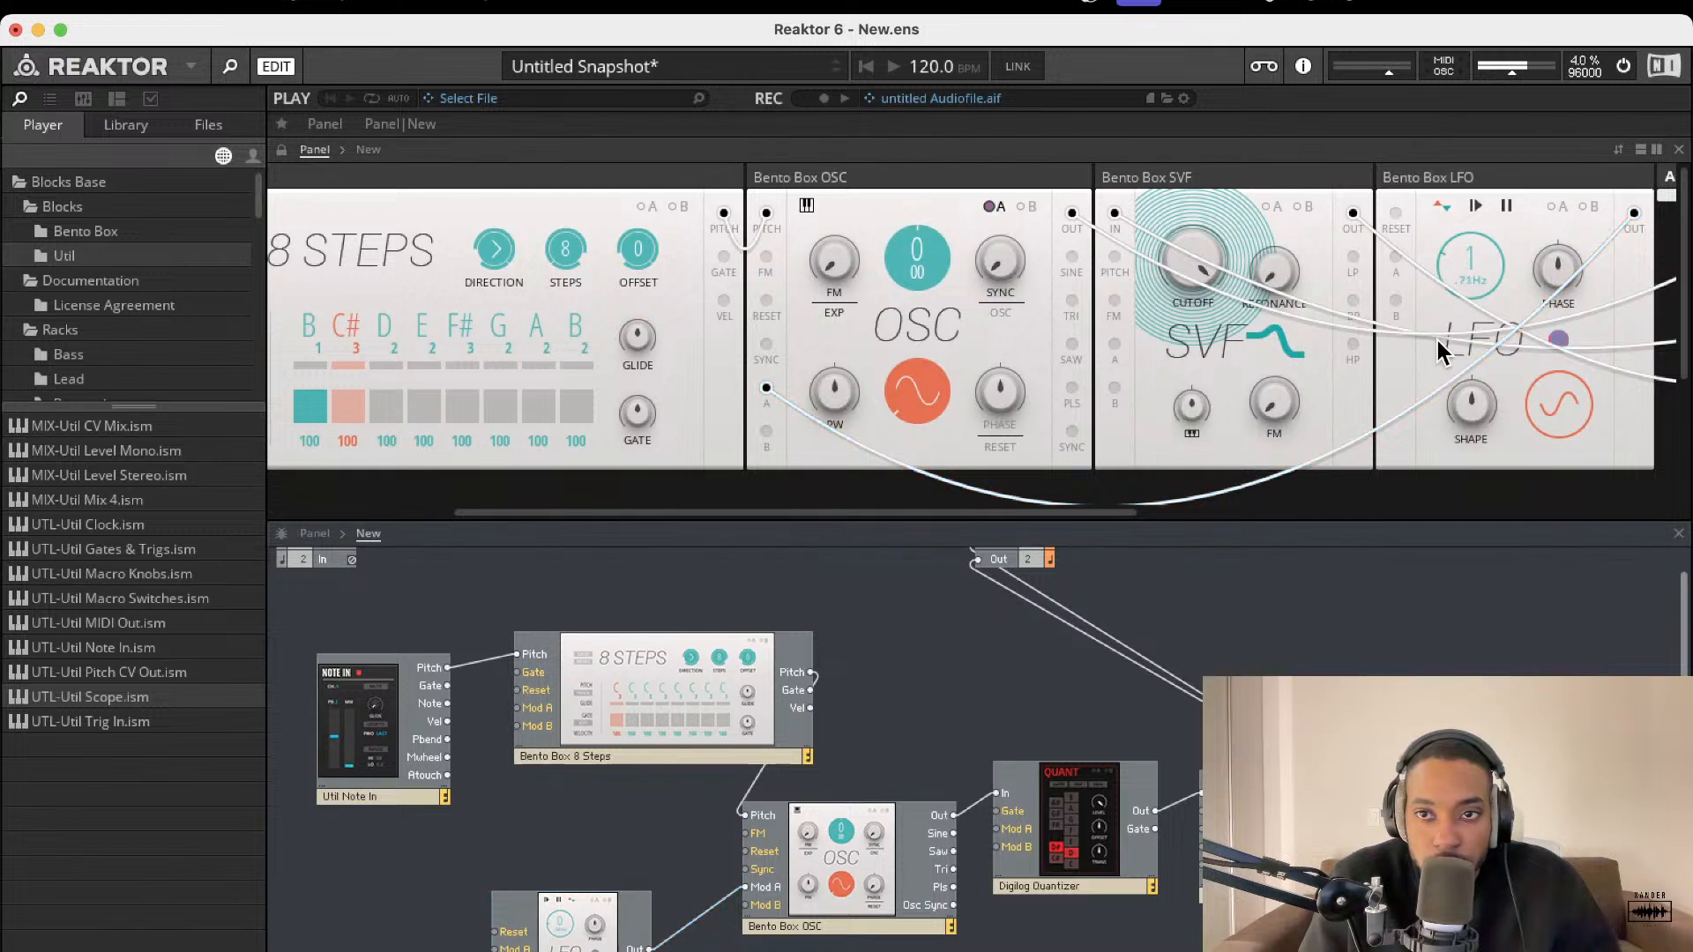
# - Try the quantizer's GATE and S&H modes, leaving GATE, INV and S&H all switched off
pyautogui.hscroll(6, 1339, 307)
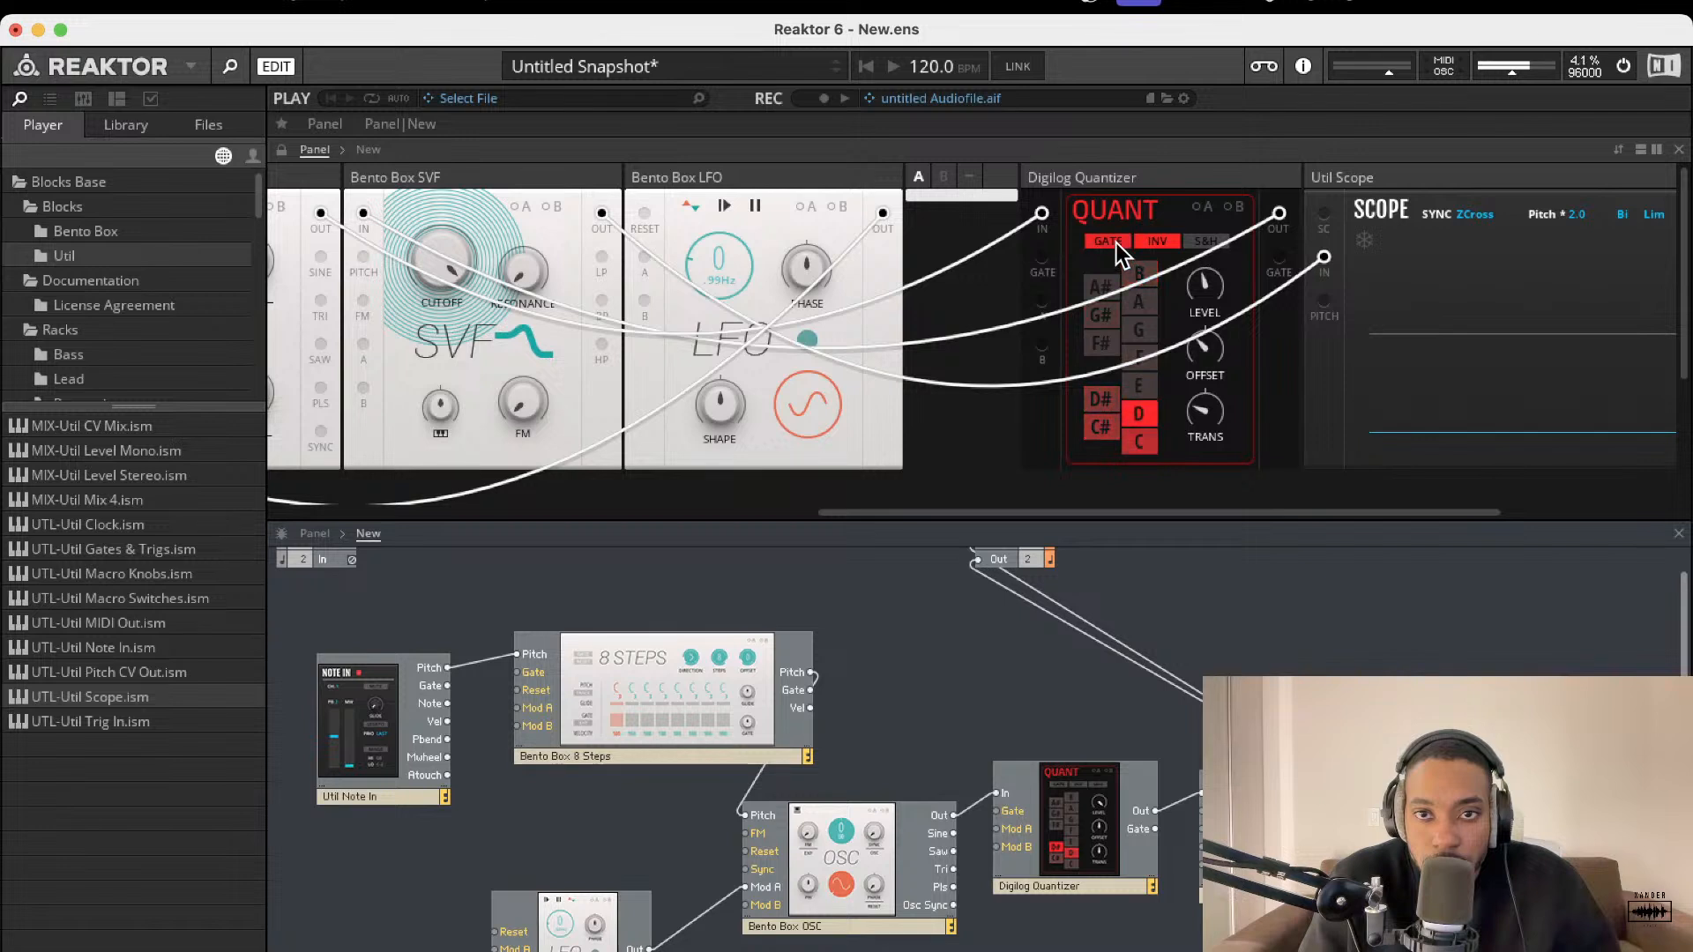
pyautogui.click(1204, 246)
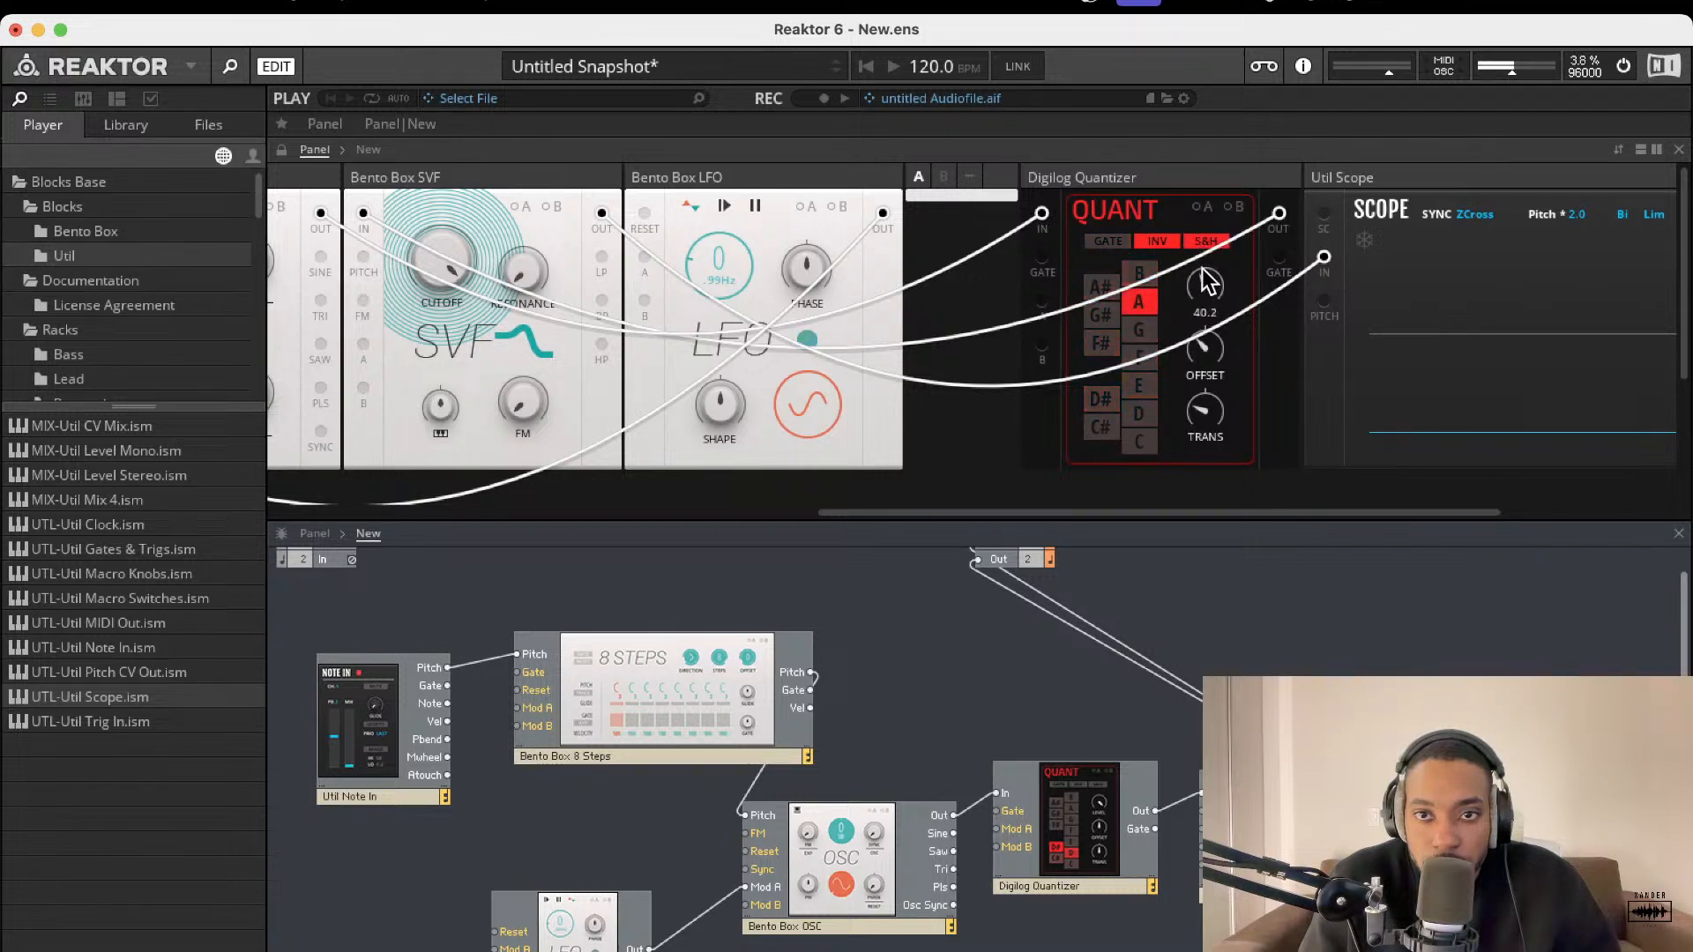
pyautogui.click(1176, 246)
pyautogui.click(1204, 243)
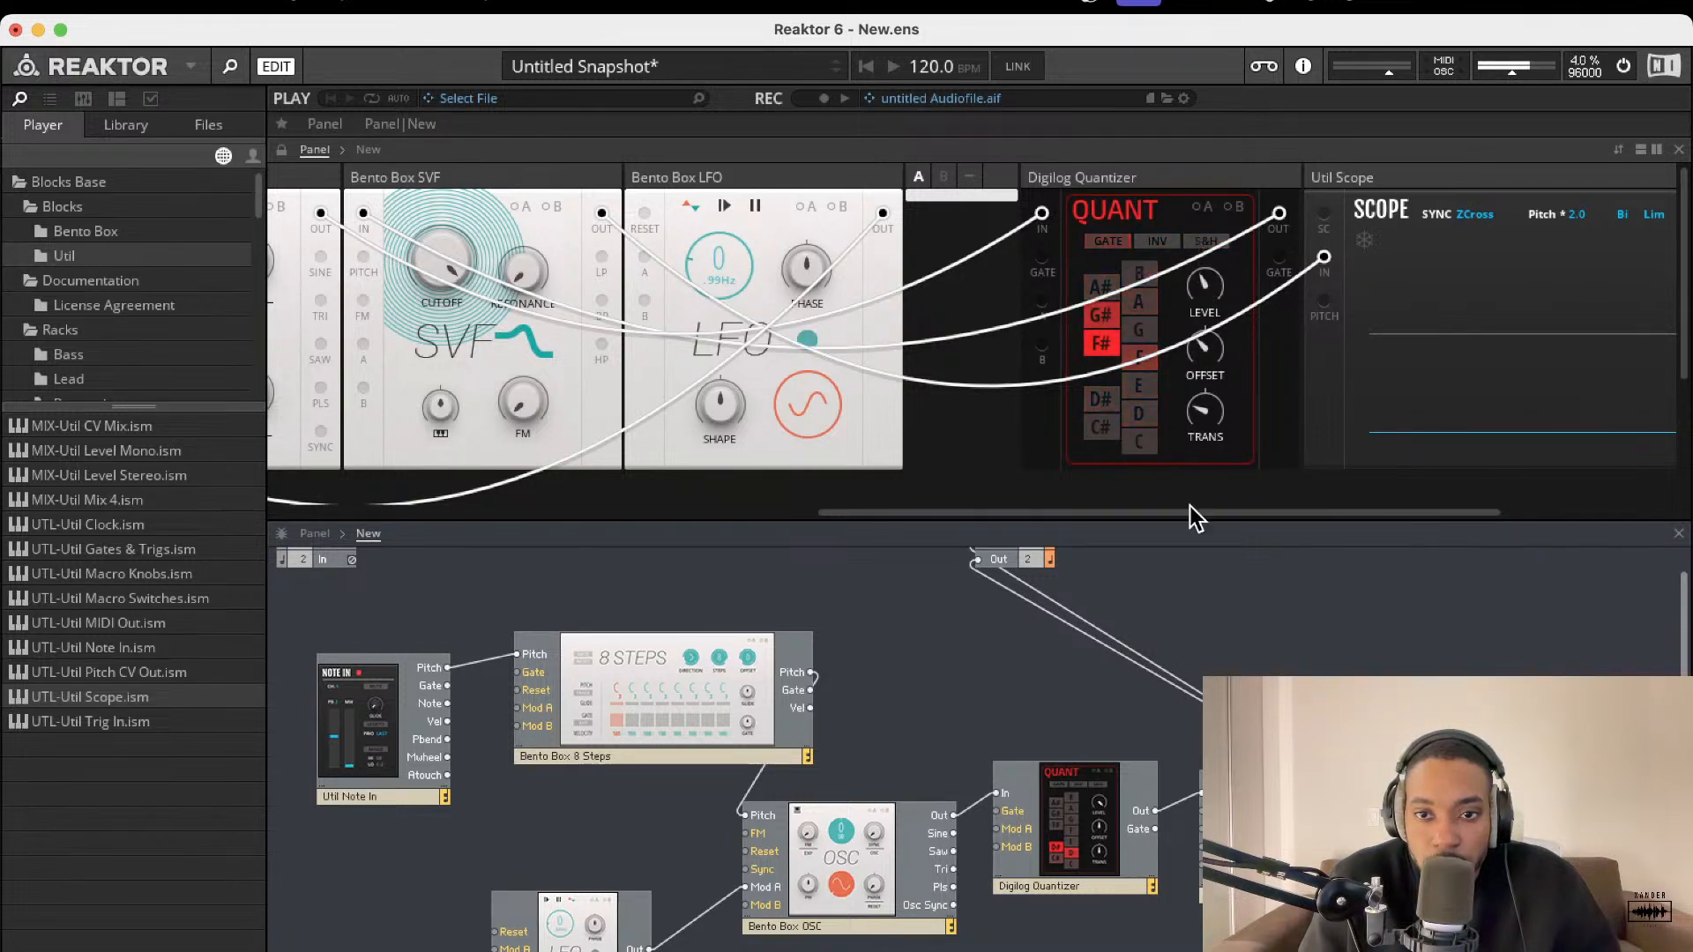
# - Raise the LFO rate to 1.87 Hz and set the SVF filter's cutoff to 9.39 kHz
pyautogui.hscroll(-3, 716, 356)
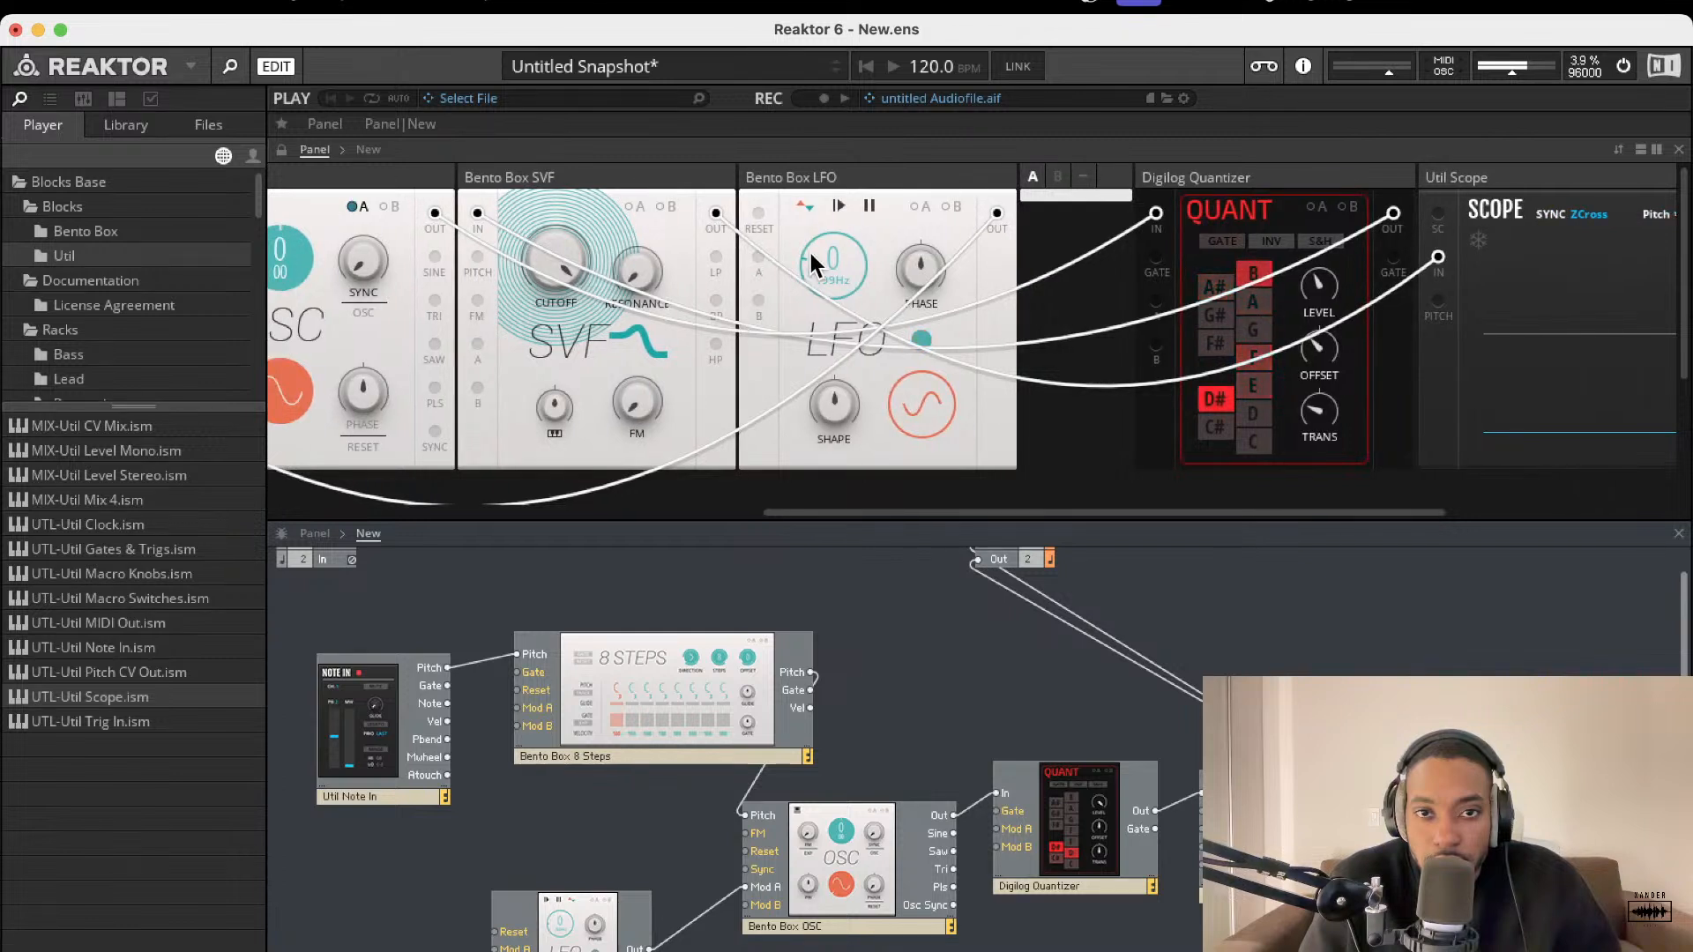
pyautogui.moveTo(832, 266); pyautogui.dragTo(831, 233)
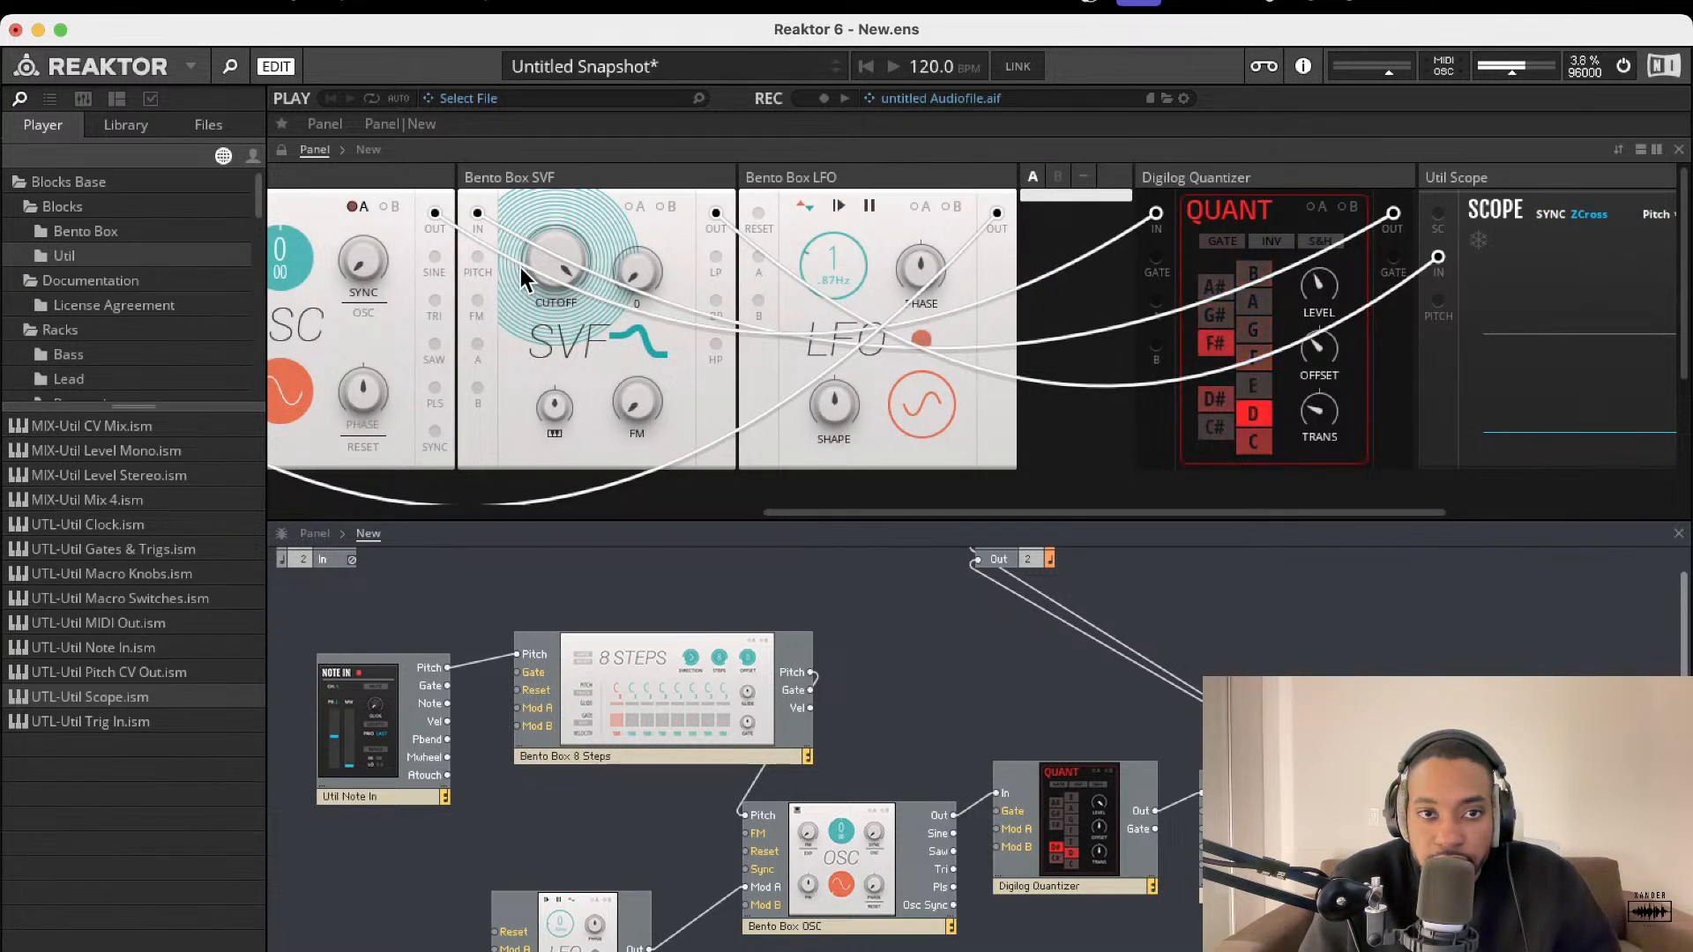
pyautogui.moveTo(553, 261); pyautogui.dragTo(558, 356)
# - Set the OSC pitch to 2.00, show its modulation A amounts and raise the A amount beside the waveform control
pyautogui.hscroll(-10, 635, 318)
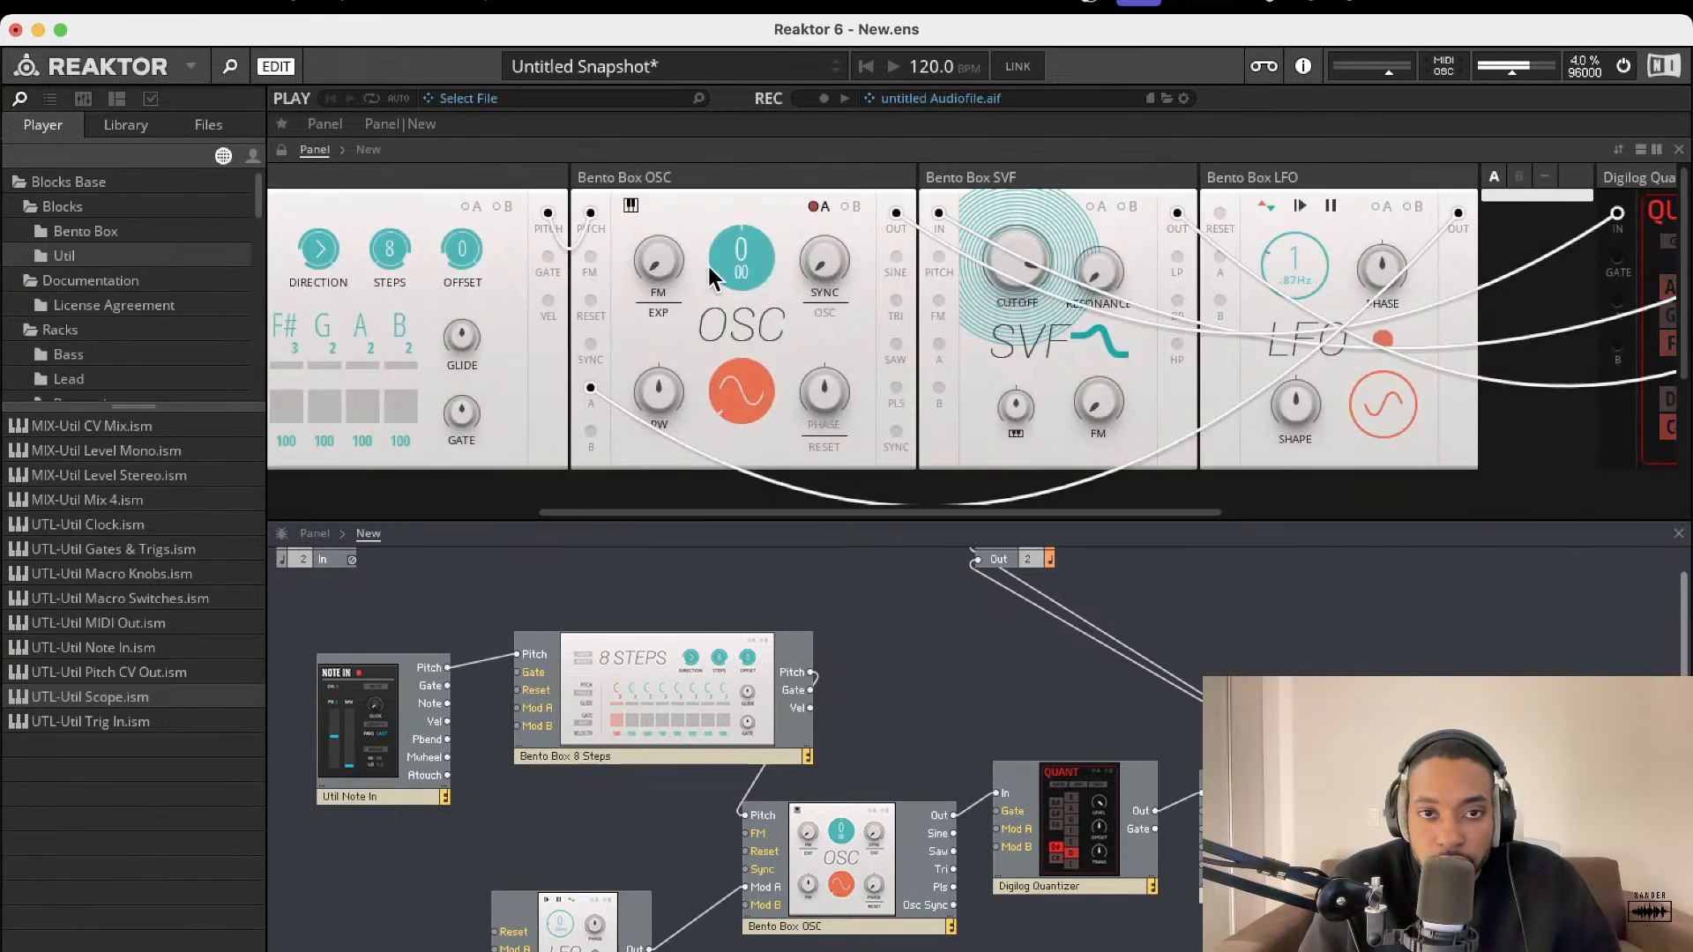
pyautogui.click(821, 203)
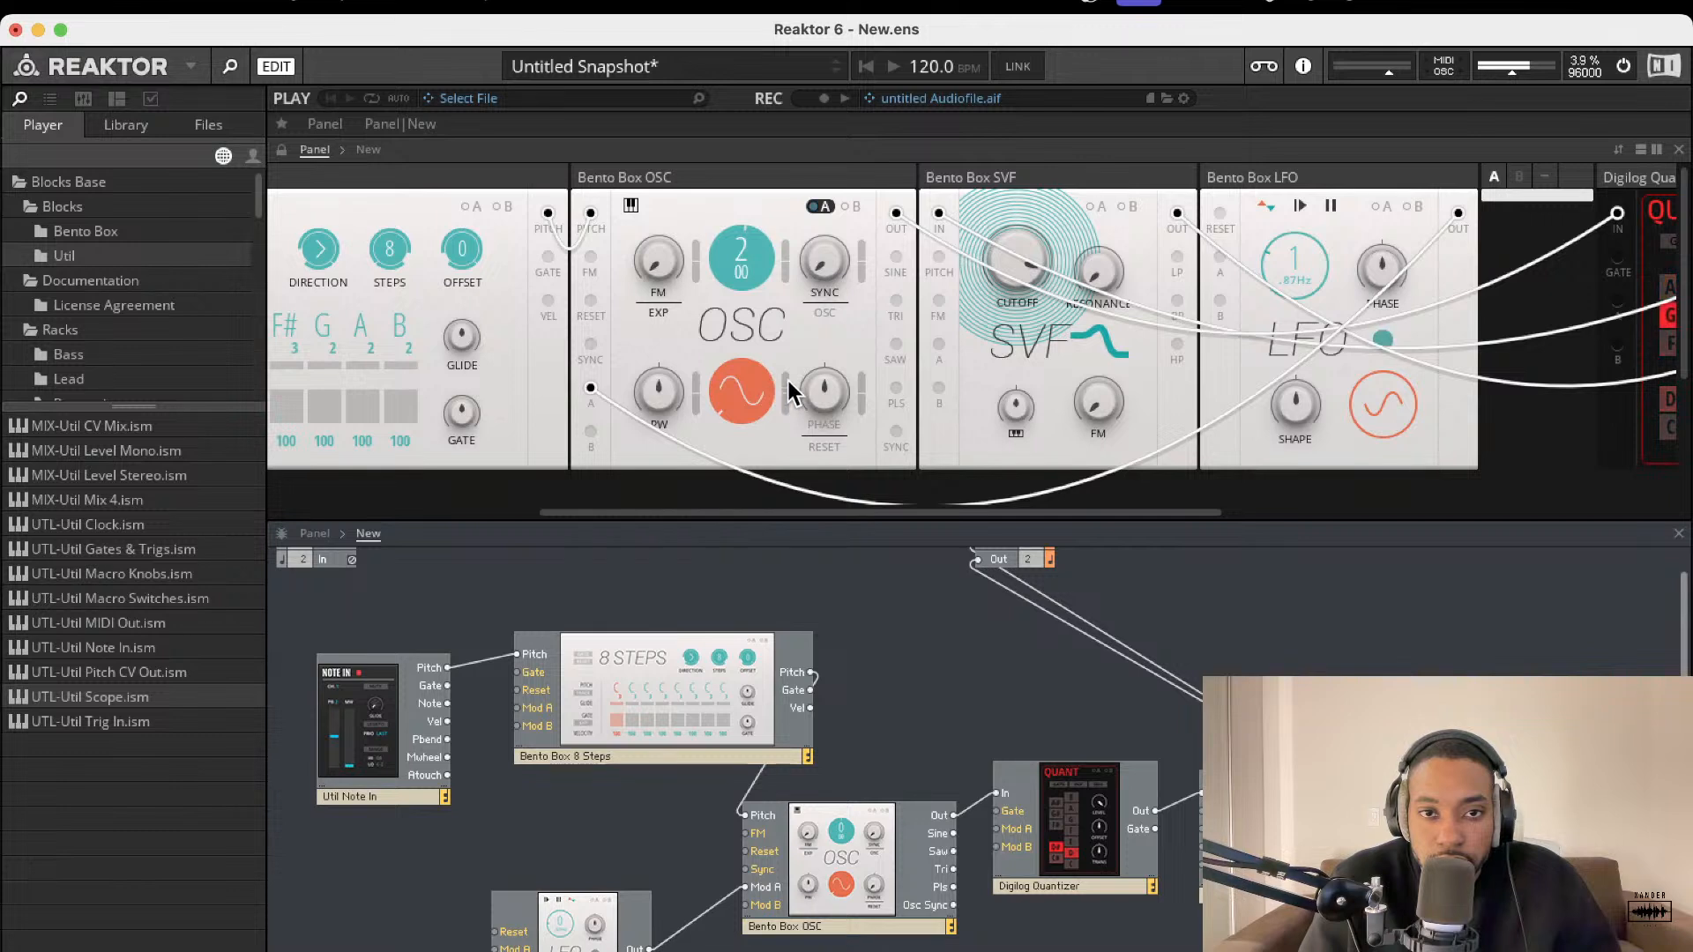
pyautogui.moveTo(791, 391); pyautogui.dragTo(796, 336)
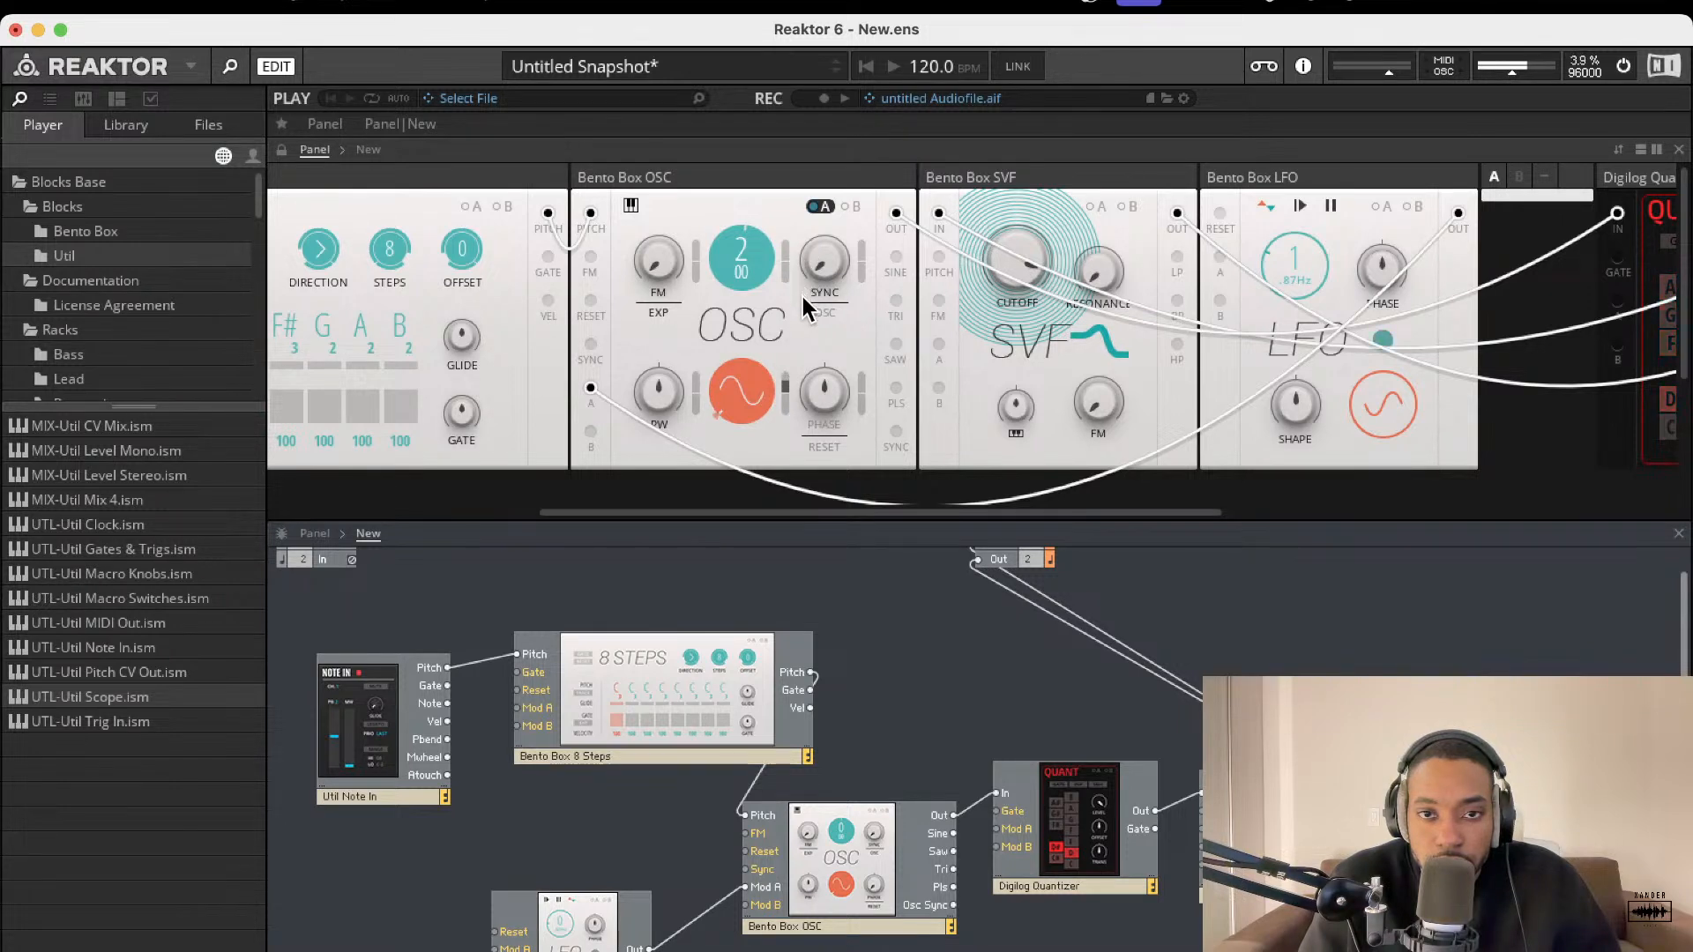
# - Shift the 8 Steps block slightly right and wire the Note In's Gate output to its Gate input
pyautogui.hscroll(-10, 803, 297)
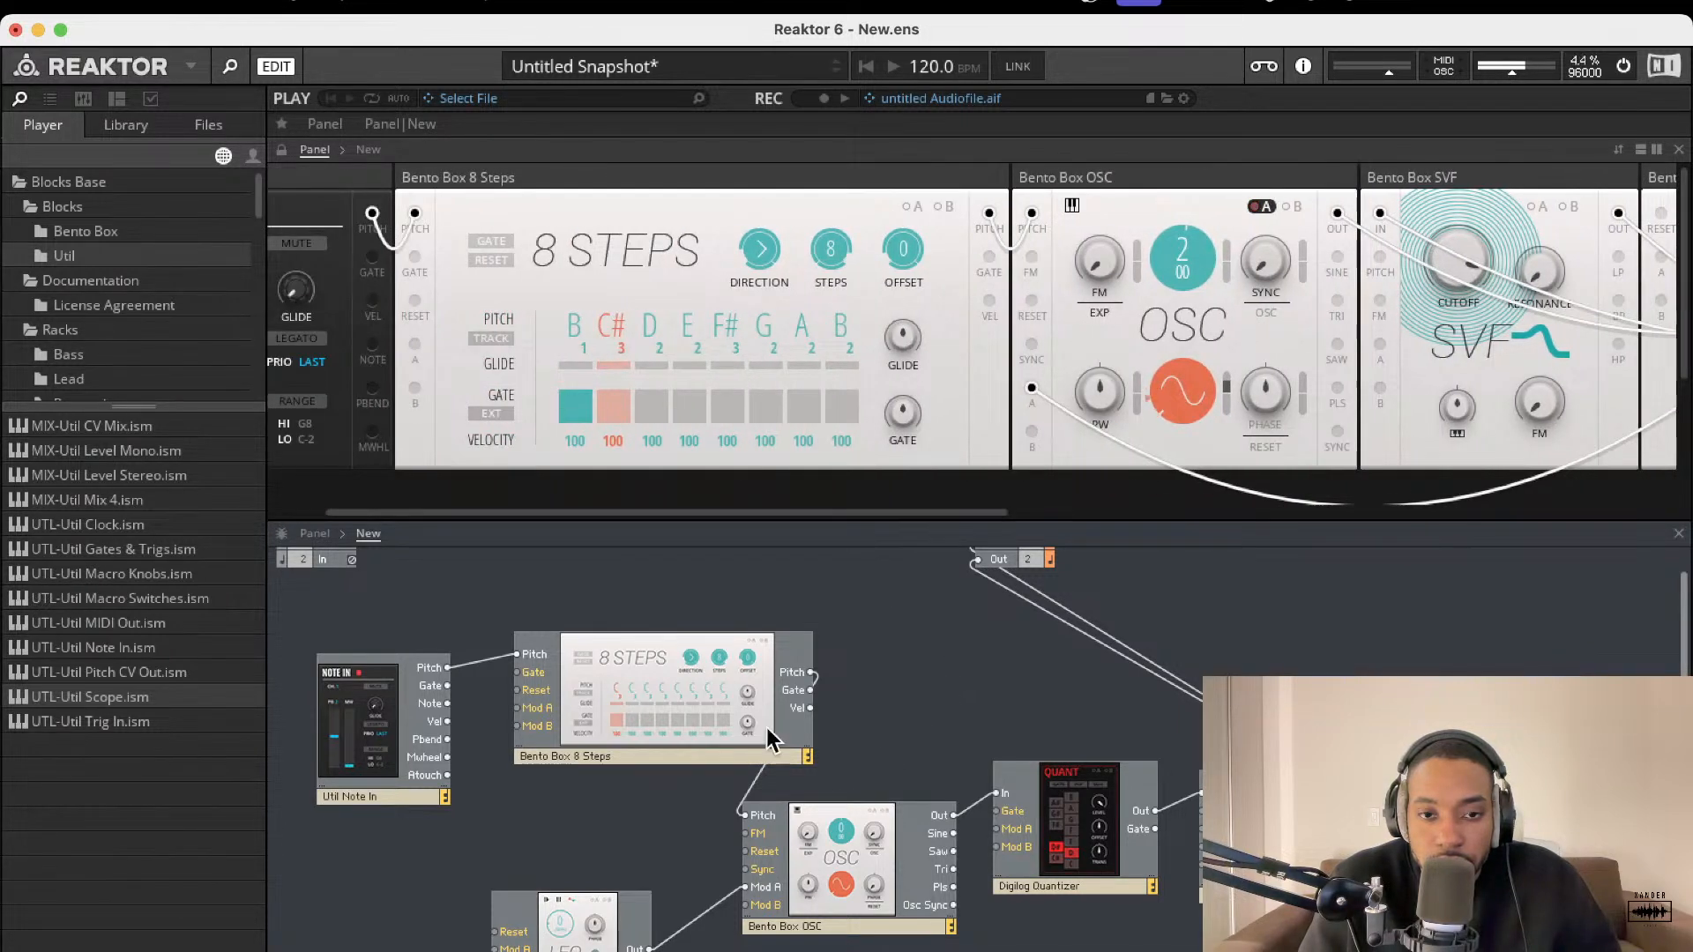
pyautogui.moveTo(693, 685); pyautogui.dragTo(742, 708)
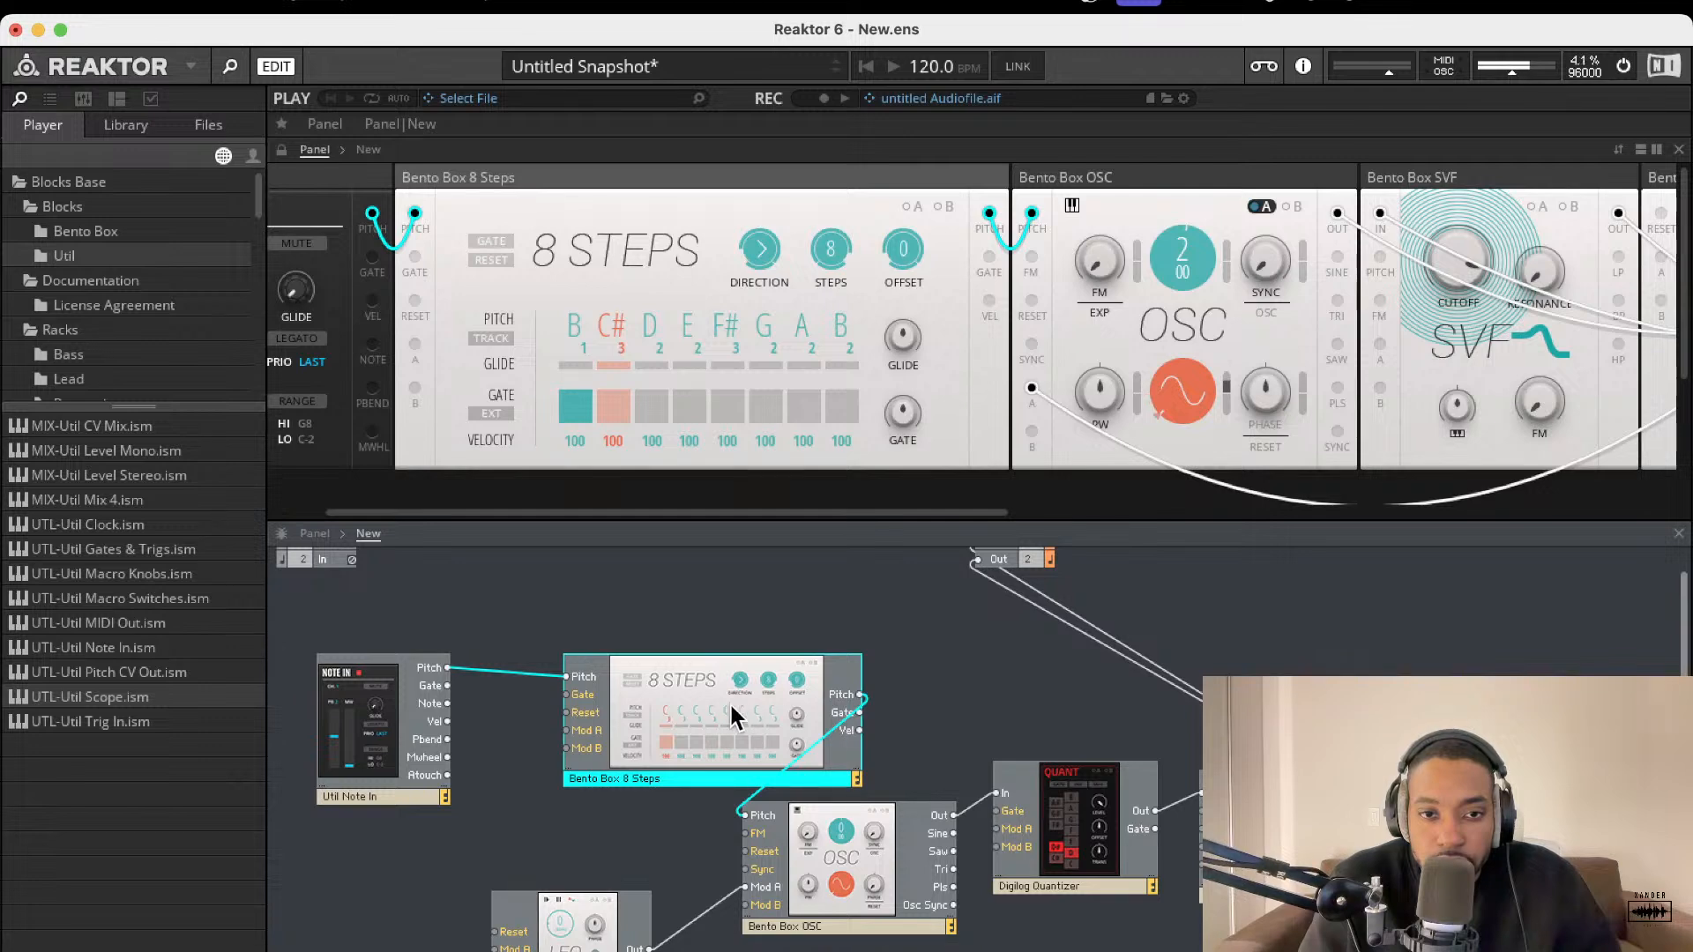
pyautogui.moveTo(444, 684); pyautogui.dragTo(446, 686)
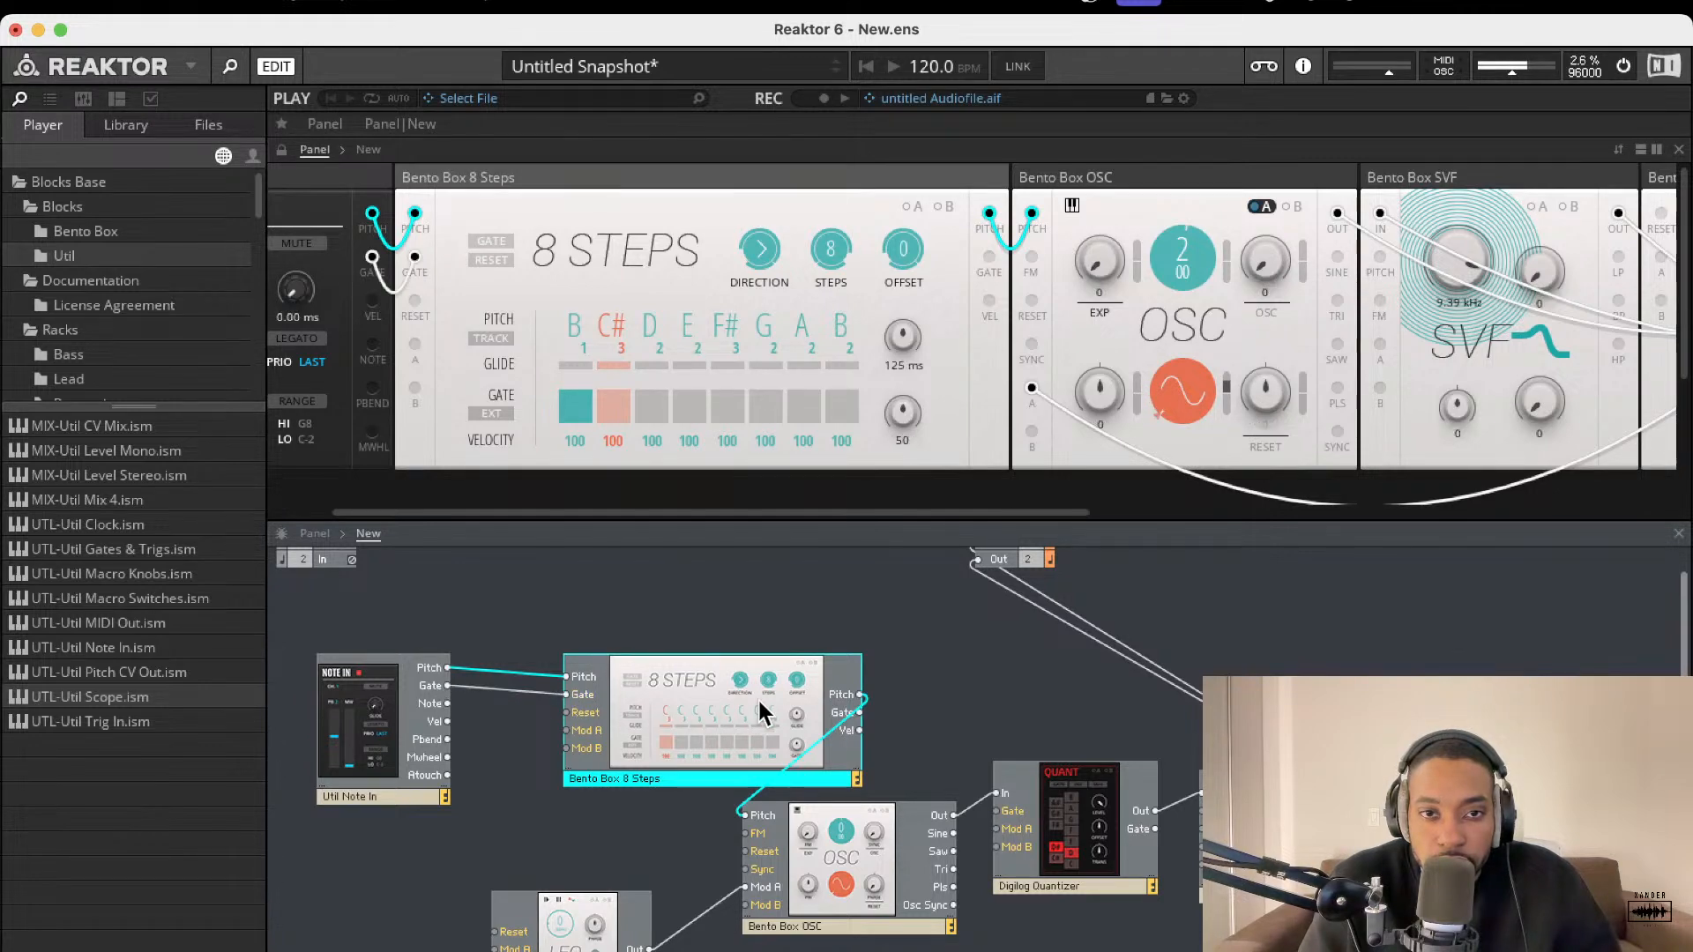
# - Trigger the 8 Steps GATE by hand to advance the sequencer by one step
pyautogui.scroll(-3, 517, 268)
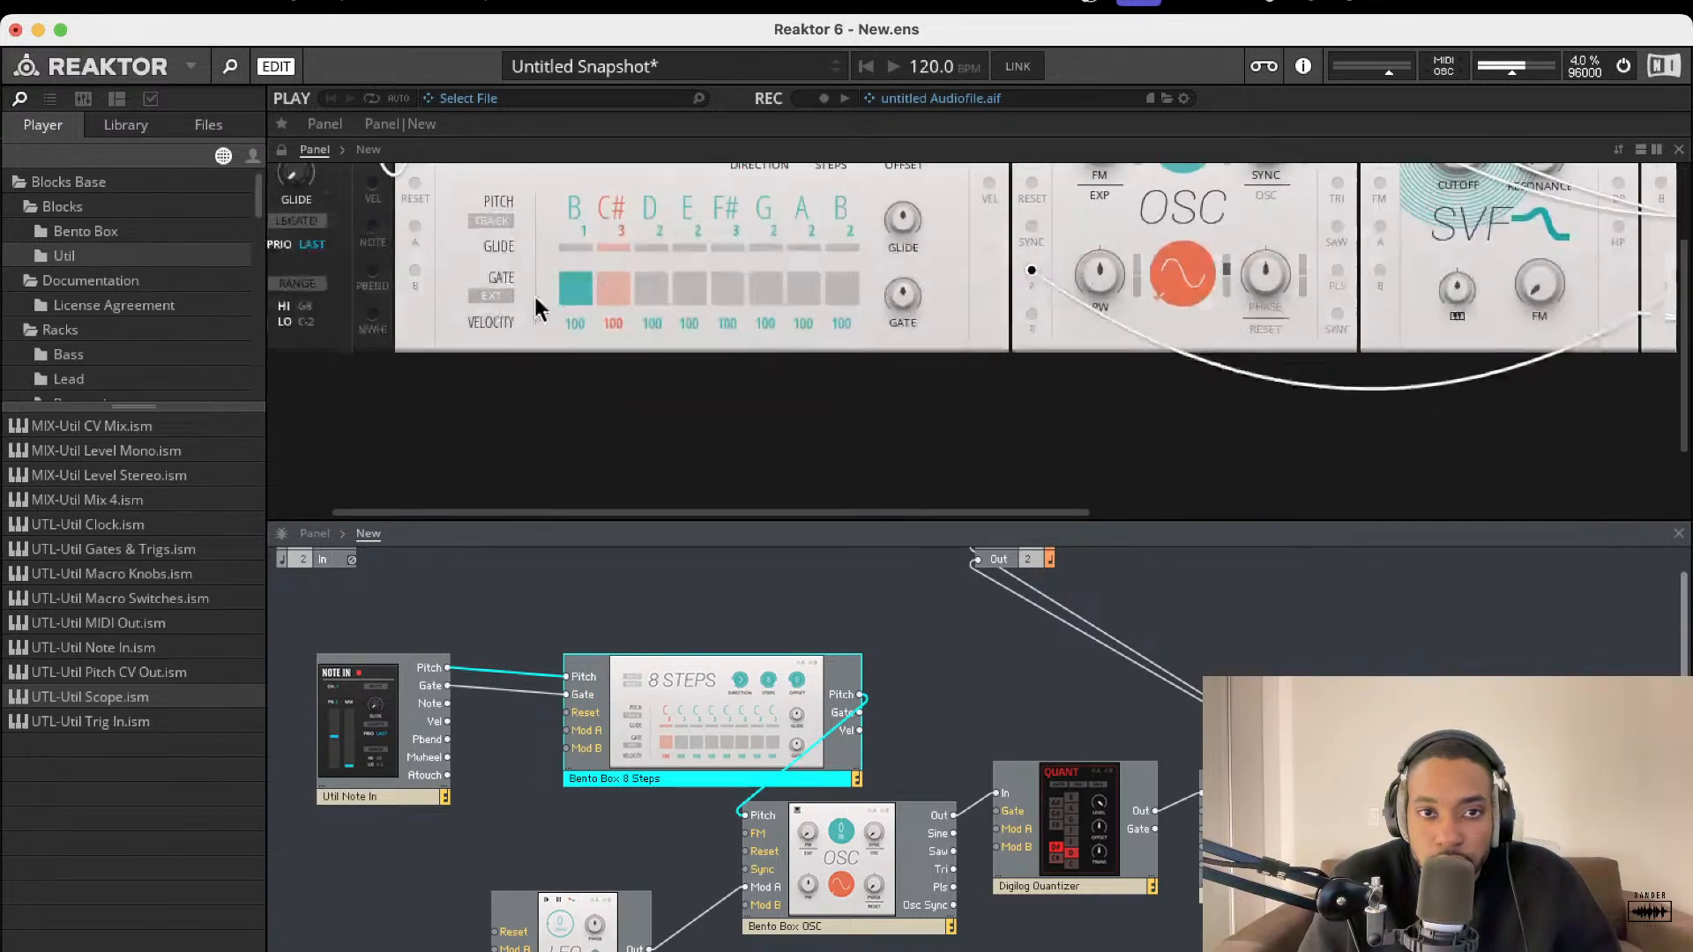
pyautogui.scroll(3, 517, 268)
pyautogui.click(495, 242)
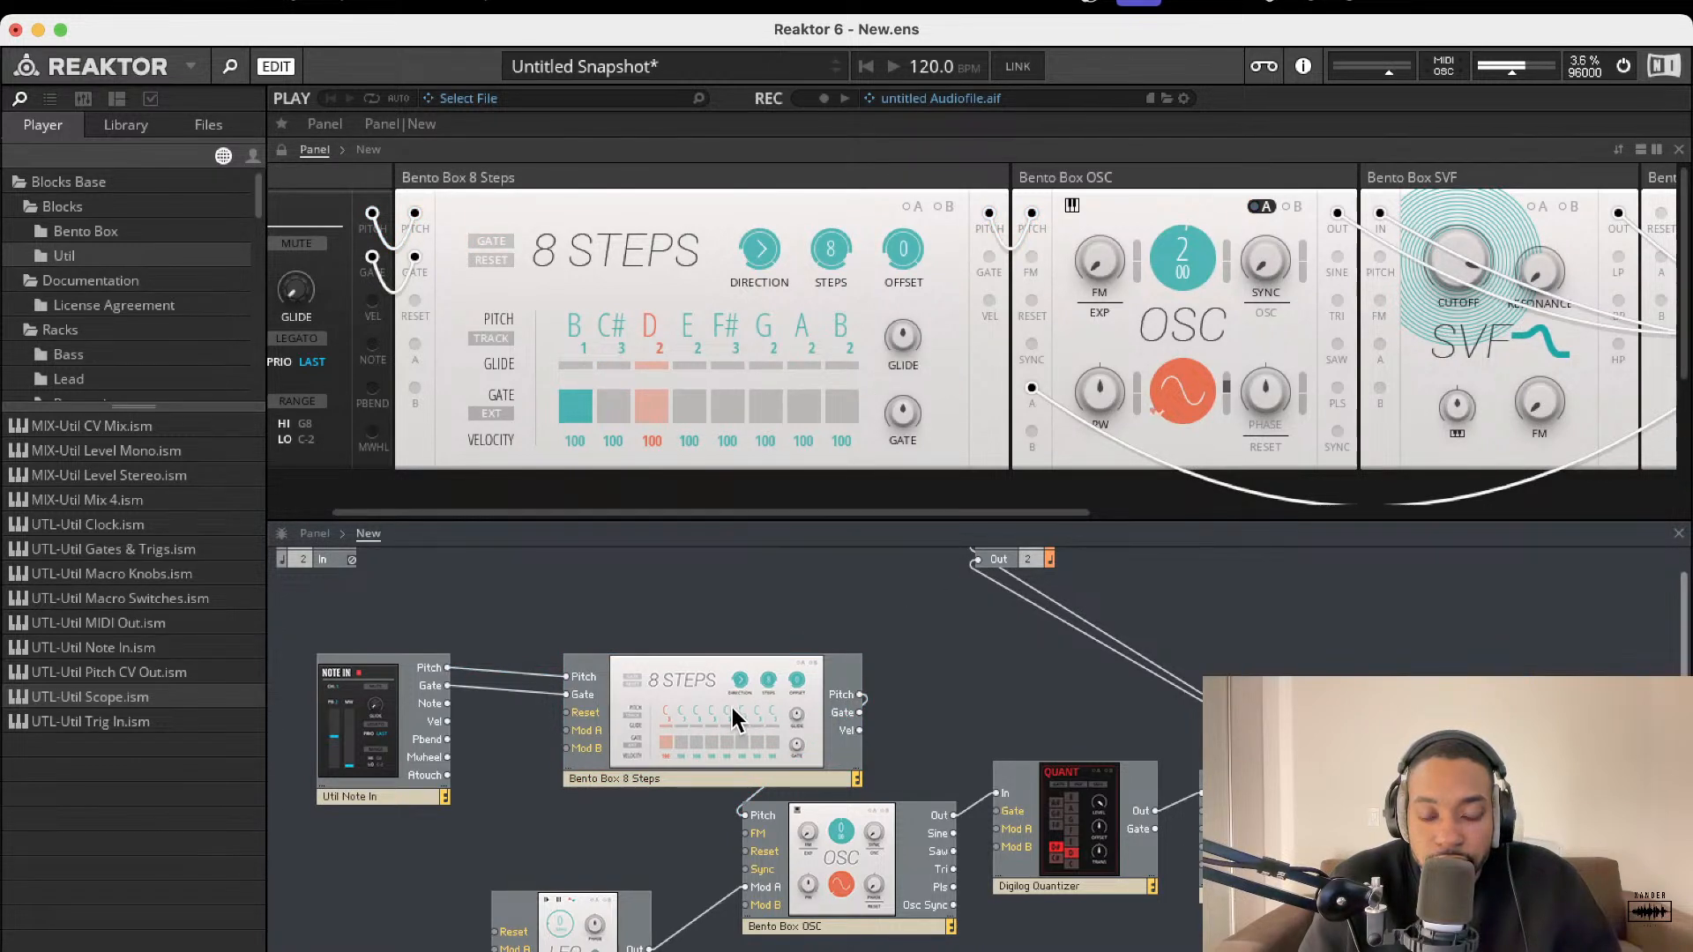
# - Add a Util Clock block before 8 Steps, wiring its Gate output to the sequencer's Gate and its Play output to Pitch
pyautogui.moveTo(730, 704); pyautogui.dragTo(796, 720)
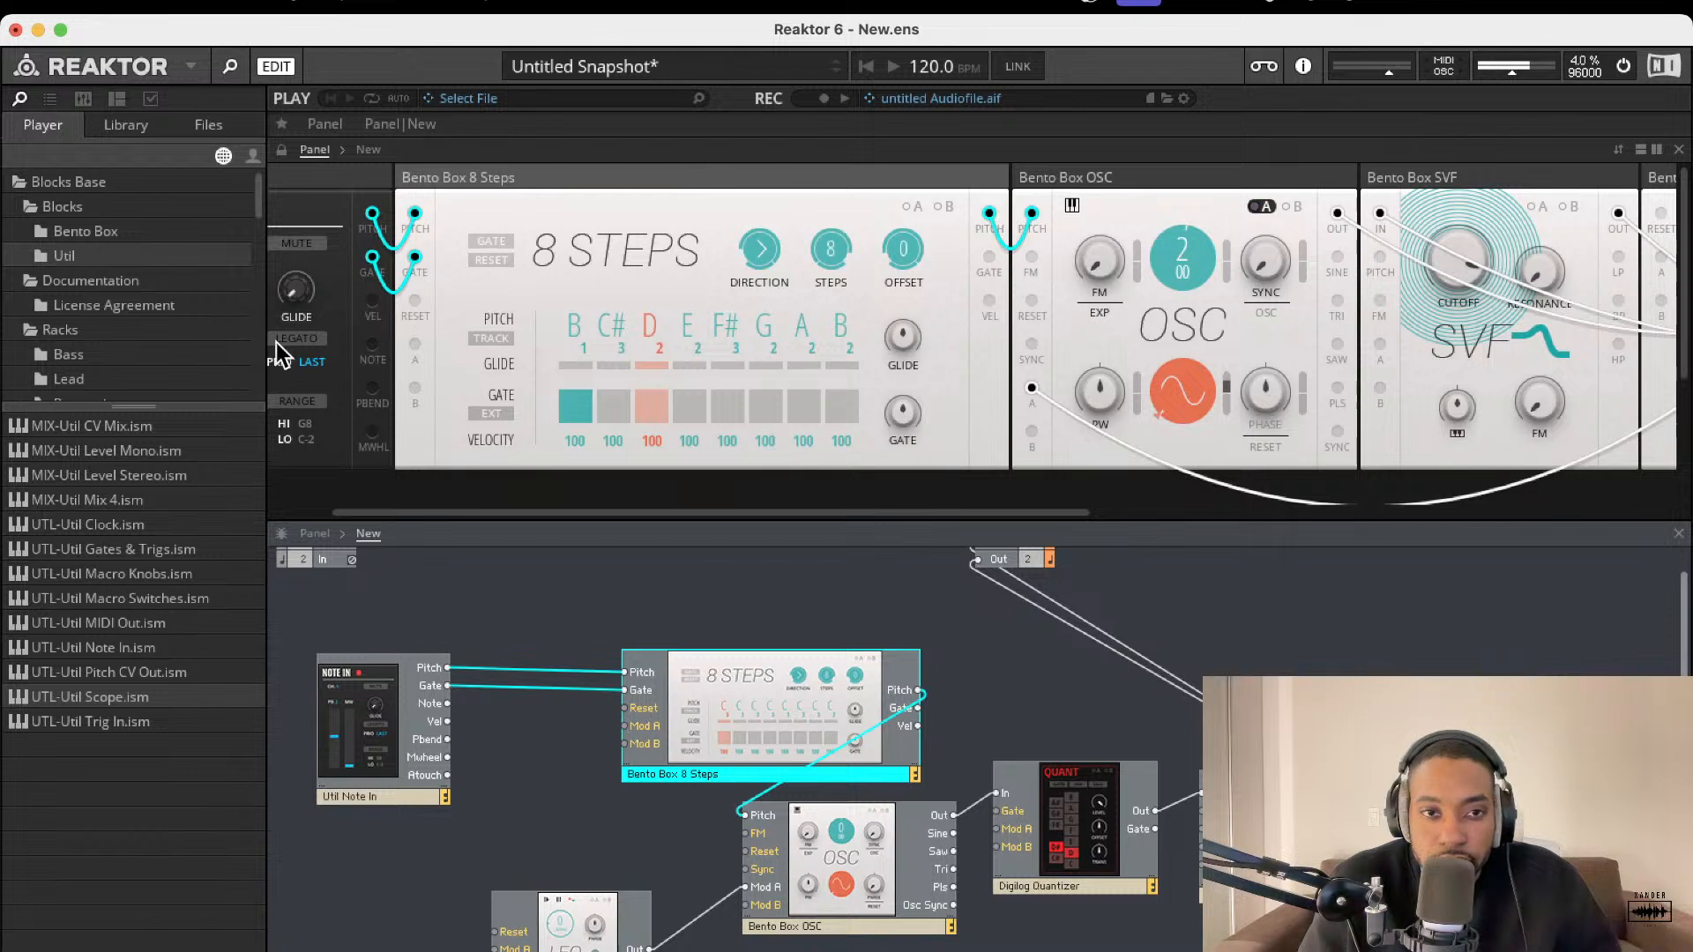
pyautogui.click(99, 231)
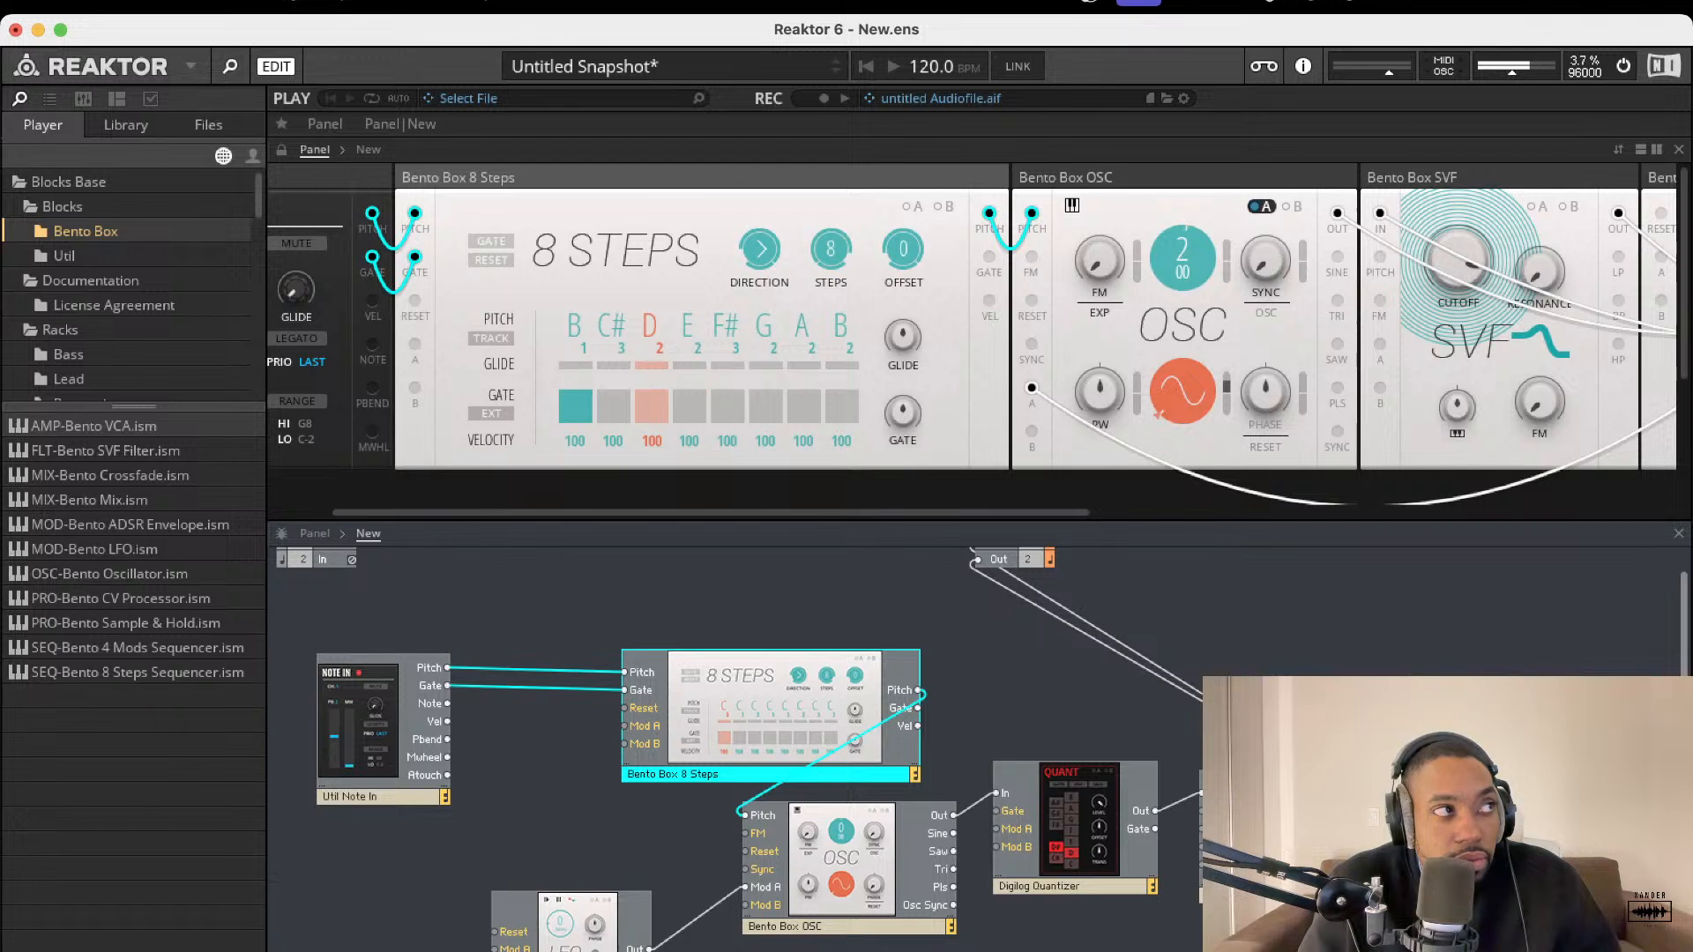
pyautogui.click(106, 257)
pyautogui.moveTo(131, 524); pyautogui.dragTo(507, 805)
pyautogui.moveTo(479, 802); pyautogui.dragTo(623, 674)
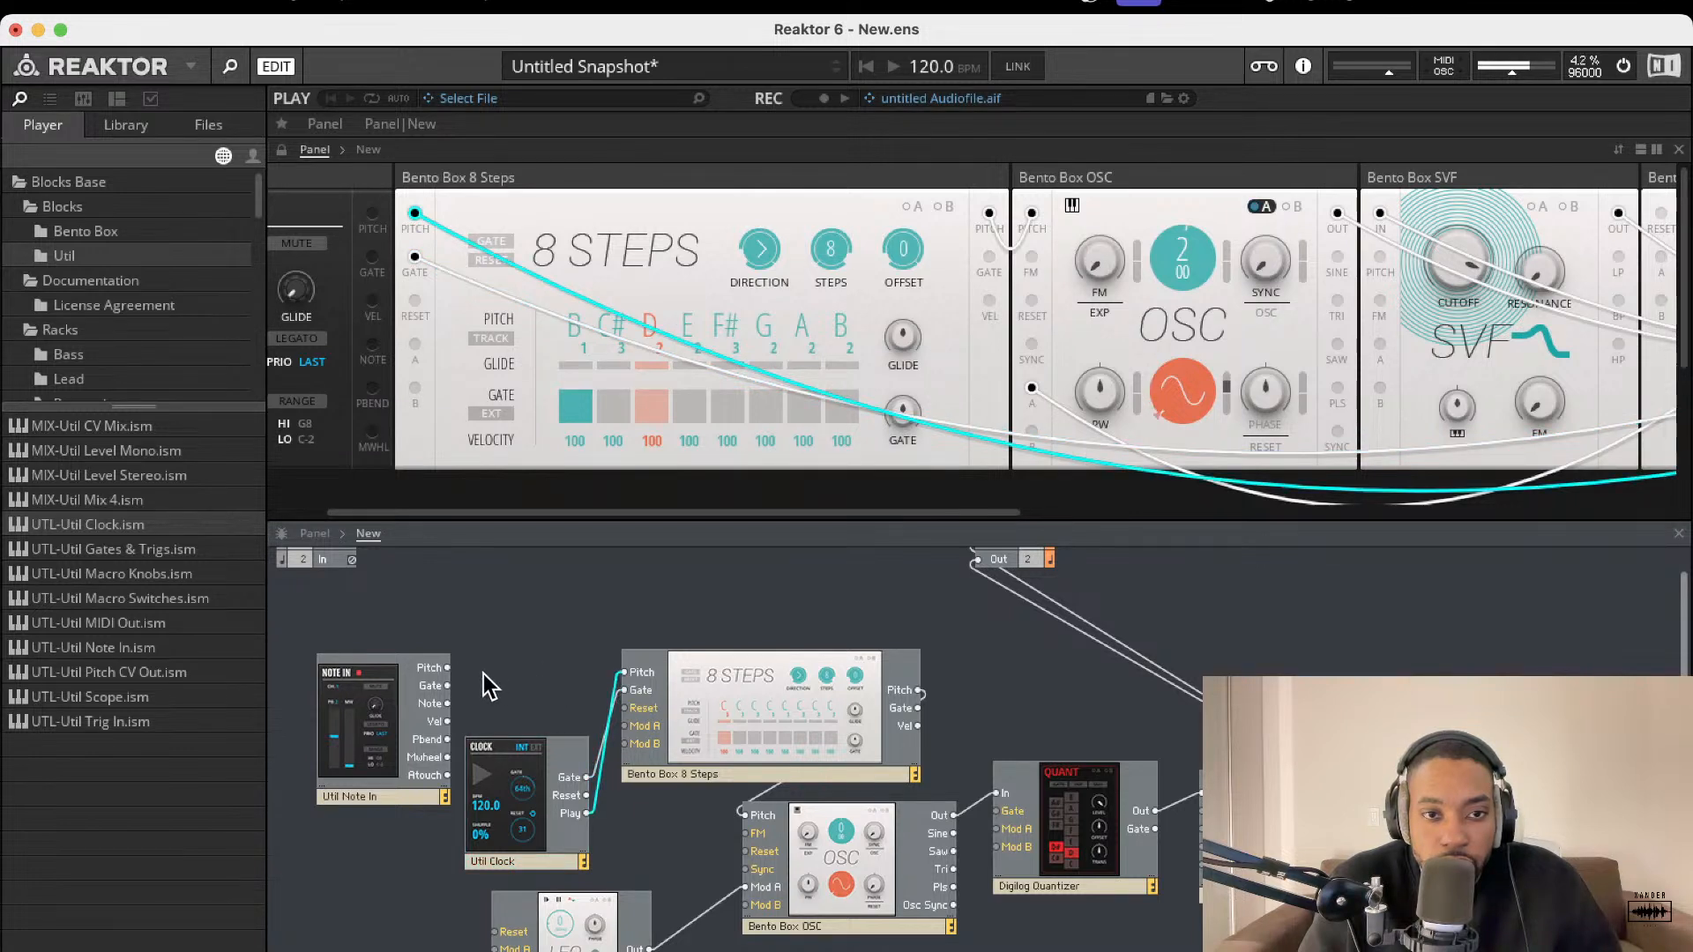
# - Rewire the 8 Steps Pitch input from the Note In's Pitch output and enable the gates of steps 3, 4, 6 and 7
pyautogui.click(671, 647)
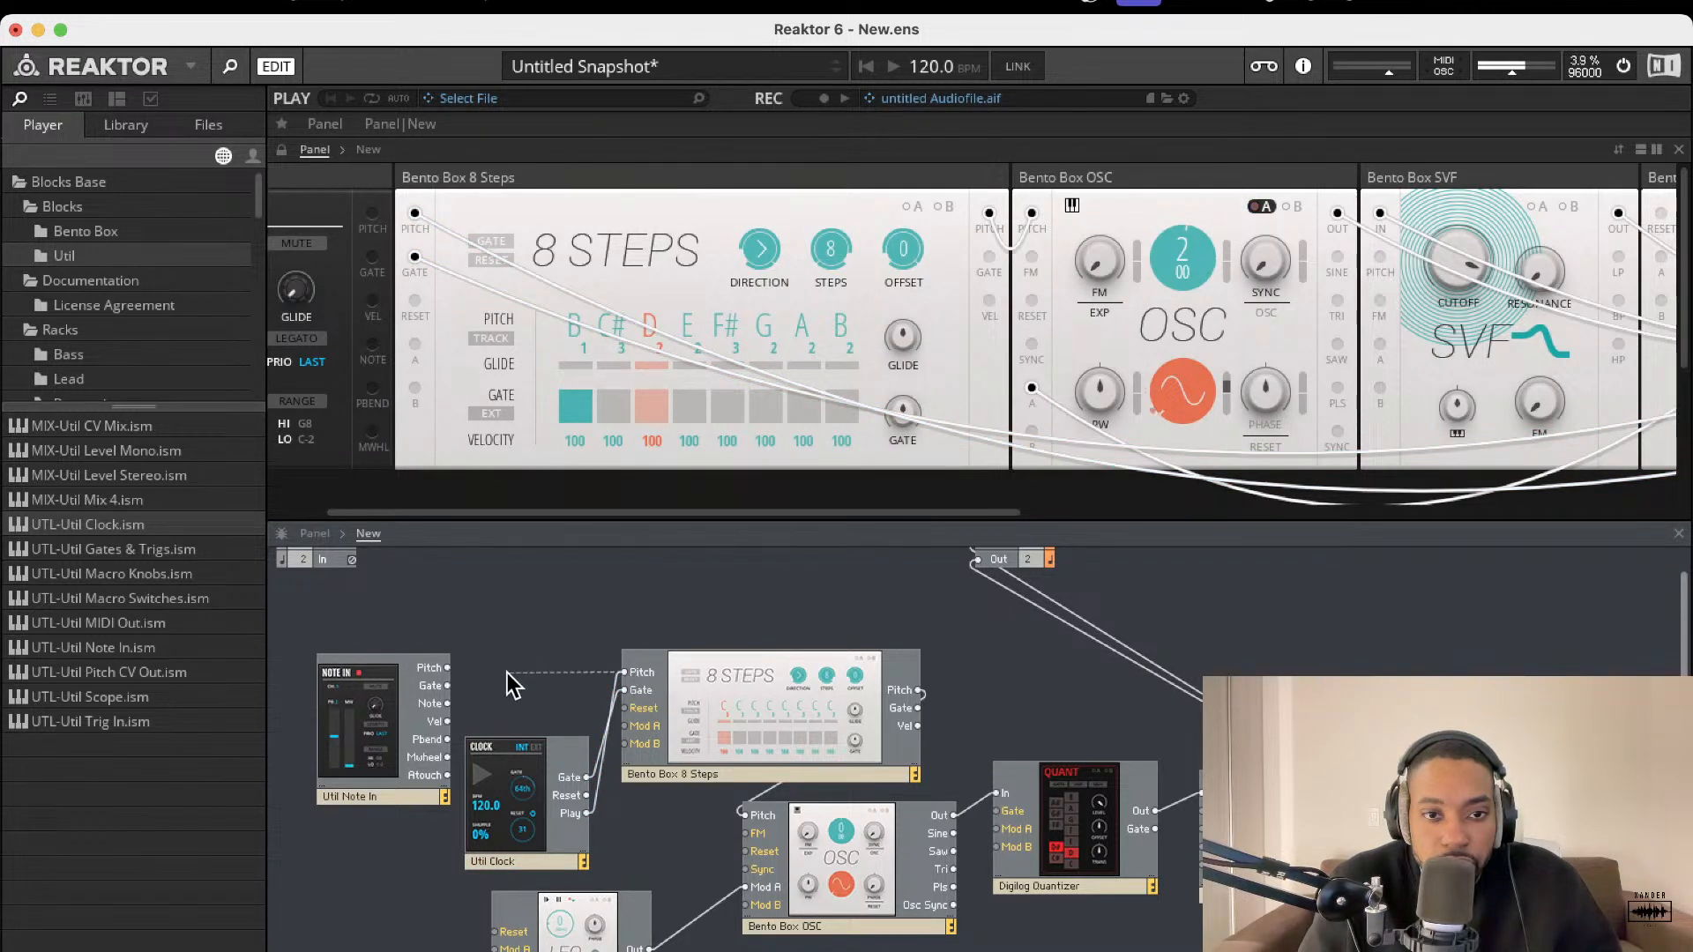
pyautogui.moveTo(506, 673); pyautogui.dragTo(449, 668)
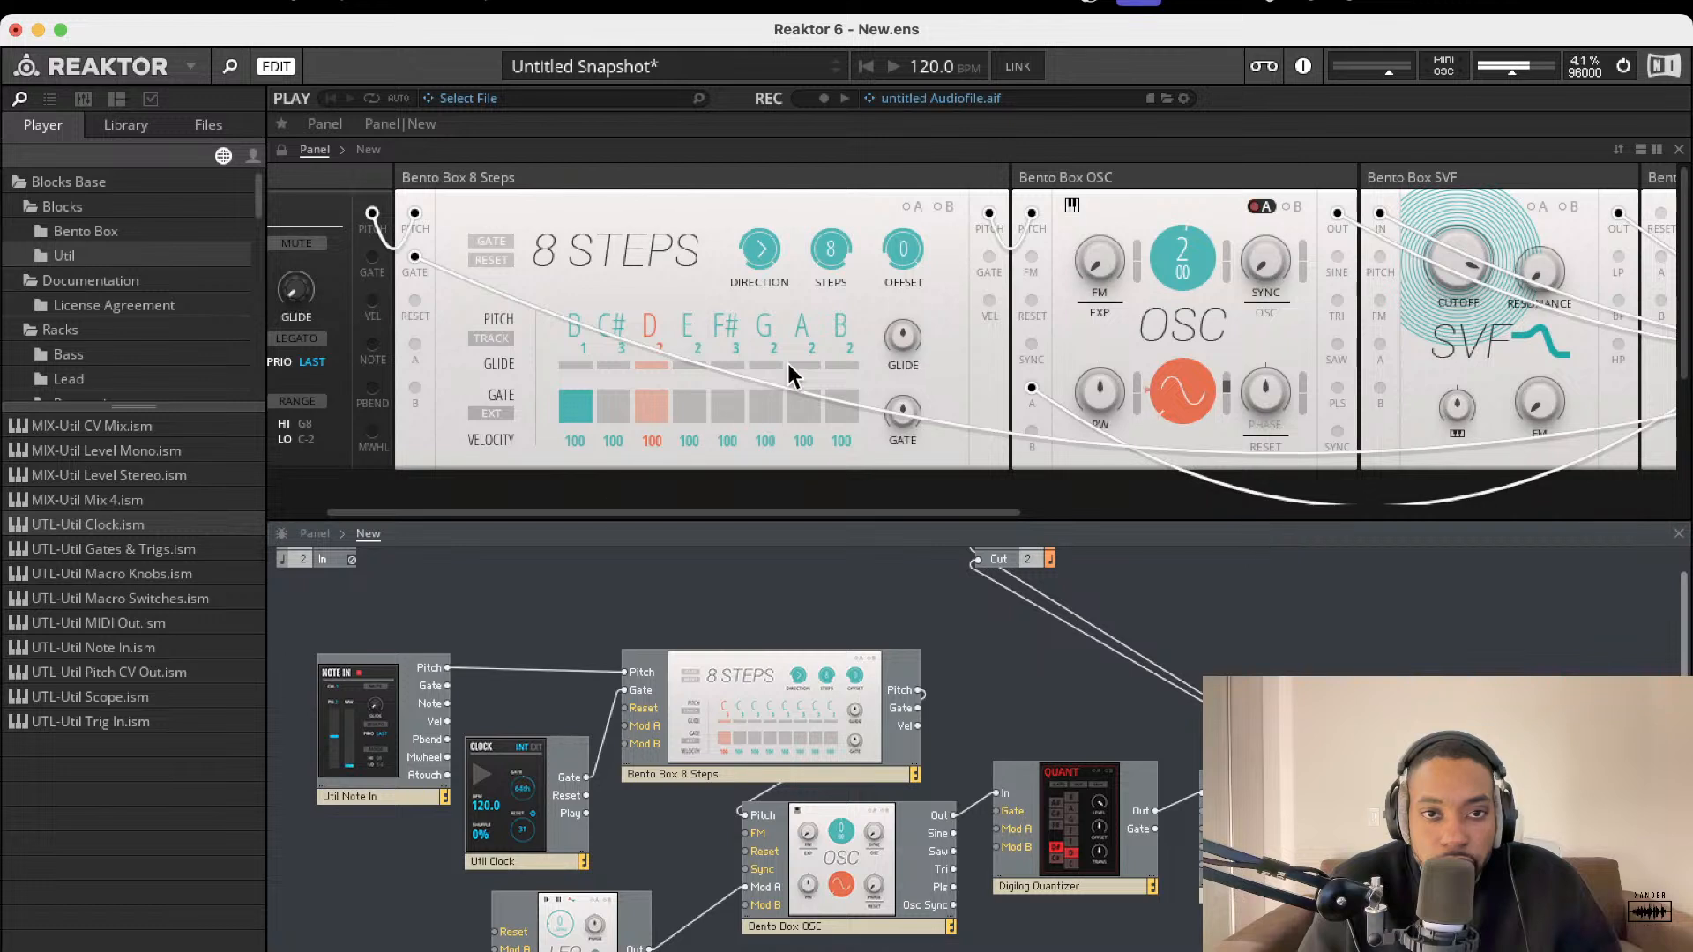
pyautogui.click(647, 413)
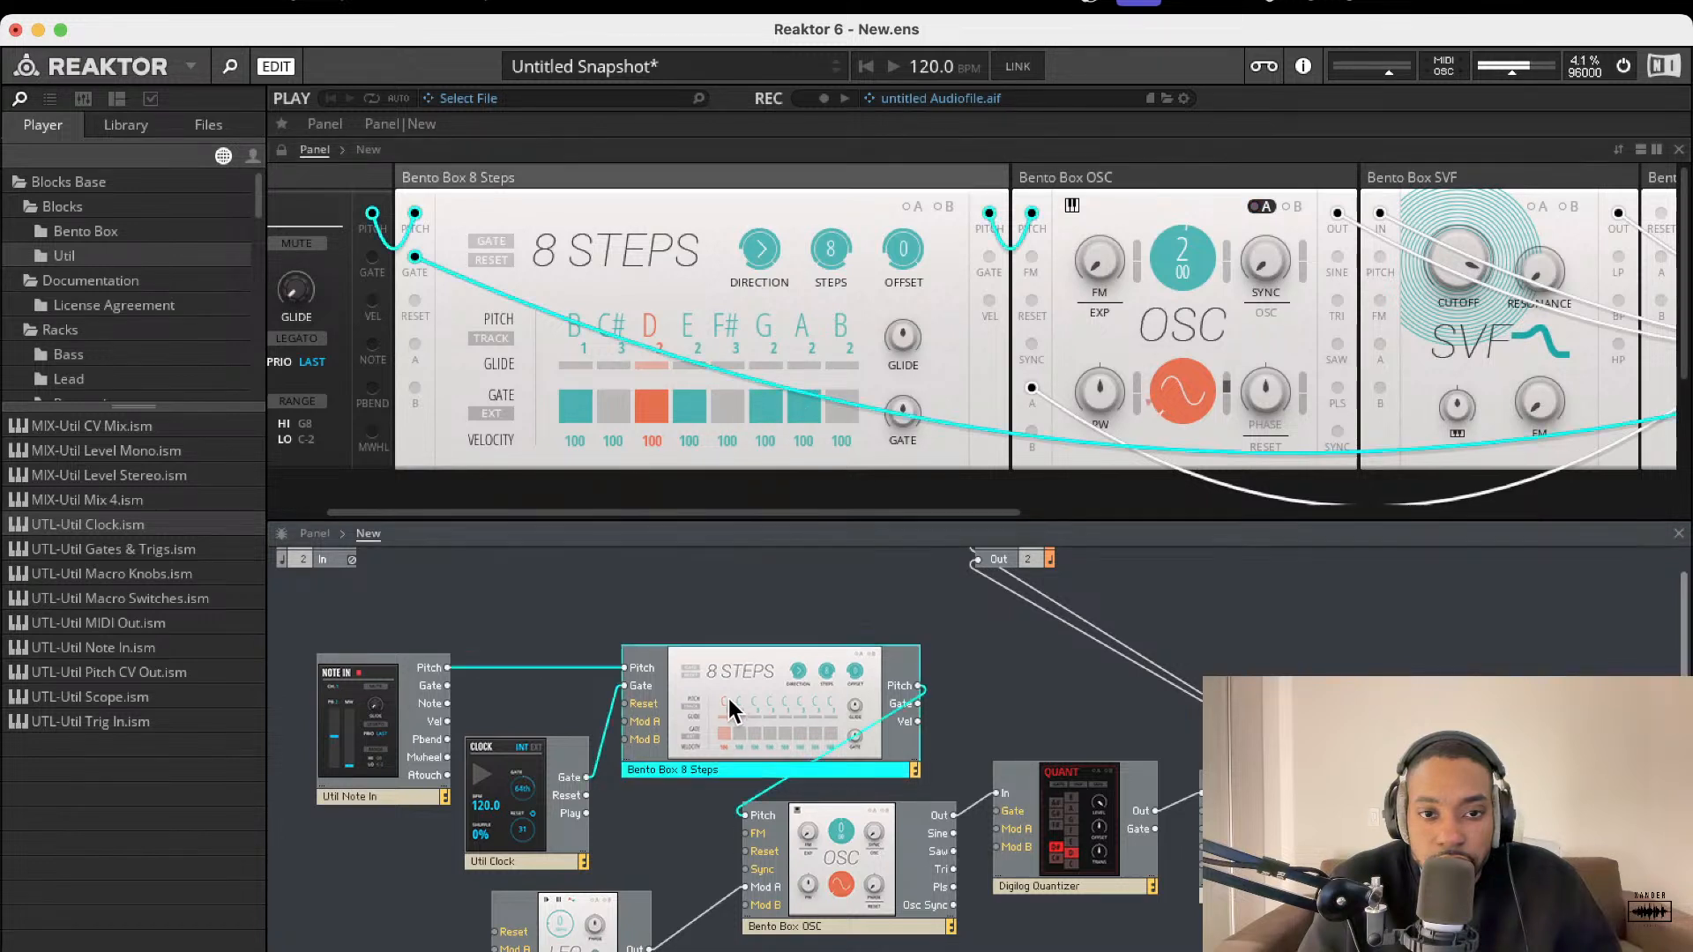
# - Move the 8 Steps block slightly up and left in the structure and place the Util Clock block below Note In
pyautogui.moveTo(728, 698); pyautogui.dragTo(691, 659)
pyautogui.click(543, 793)
pyautogui.moveTo(543, 794); pyautogui.dragTo(430, 927)
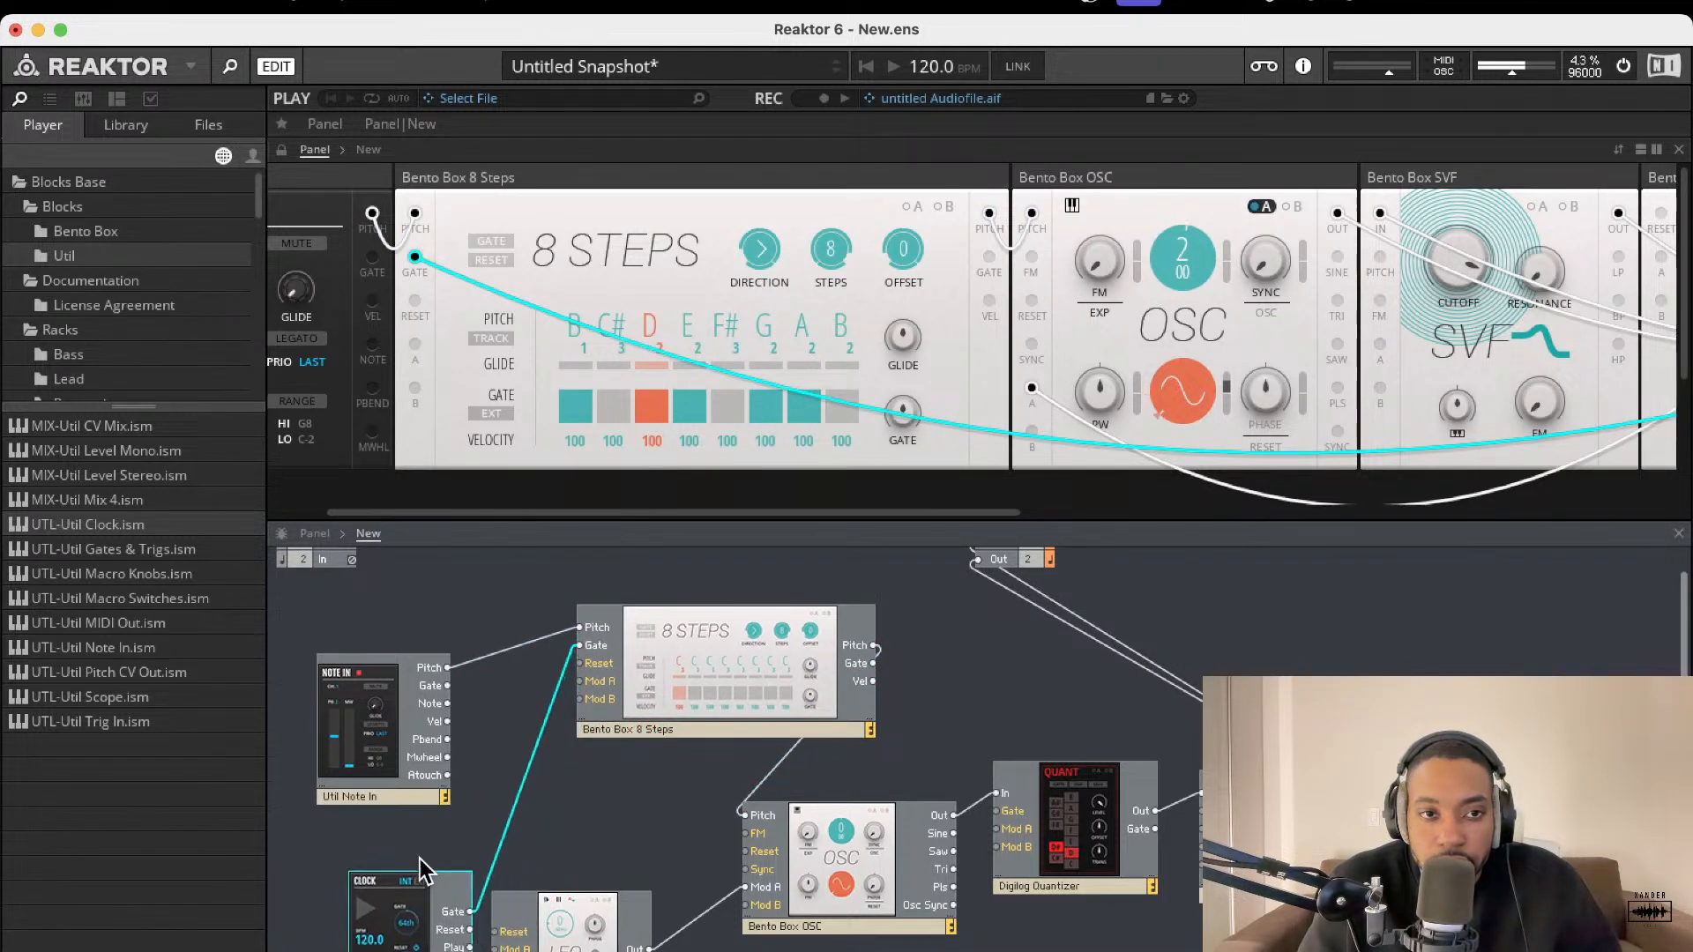
# - Move the Util Clock front panel between Note In and 8 Steps, and start it running in INT mode
pyautogui.hscroll(-3, 422, 388)
pyautogui.hscroll(10, 641, 306)
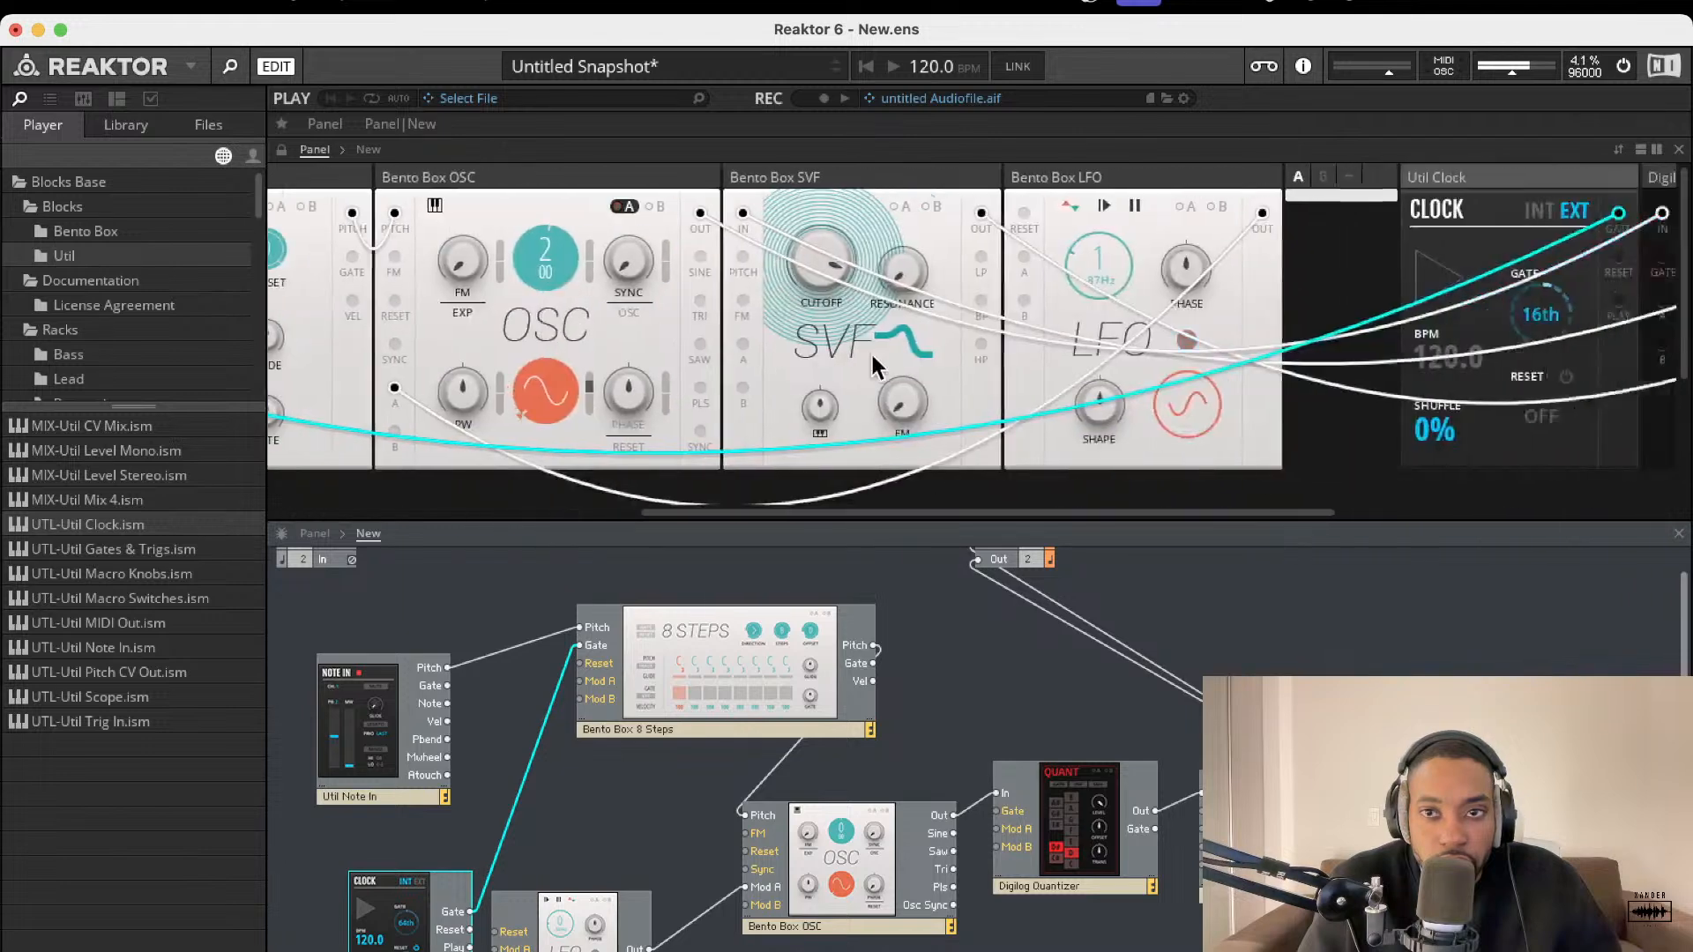
pyautogui.moveTo(838, 182); pyautogui.dragTo(340, 172)
pyautogui.hscroll(-4, 436, 183)
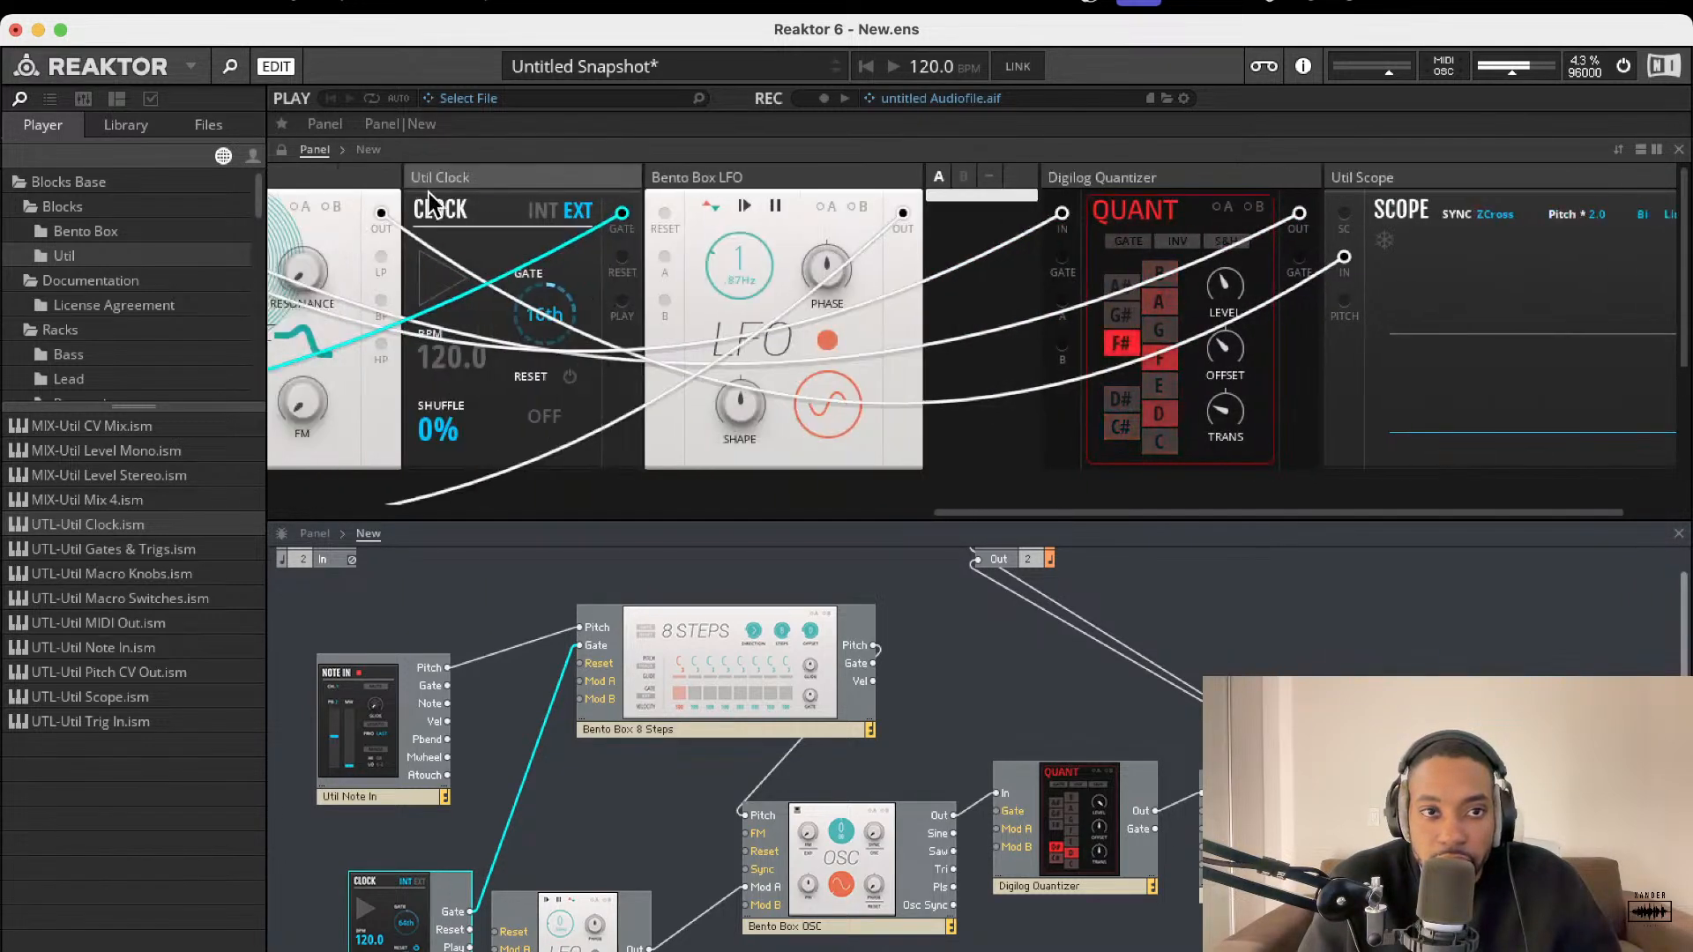
pyautogui.moveTo(705, 179); pyautogui.dragTo(287, 183)
pyautogui.hscroll(-8, 520, 201)
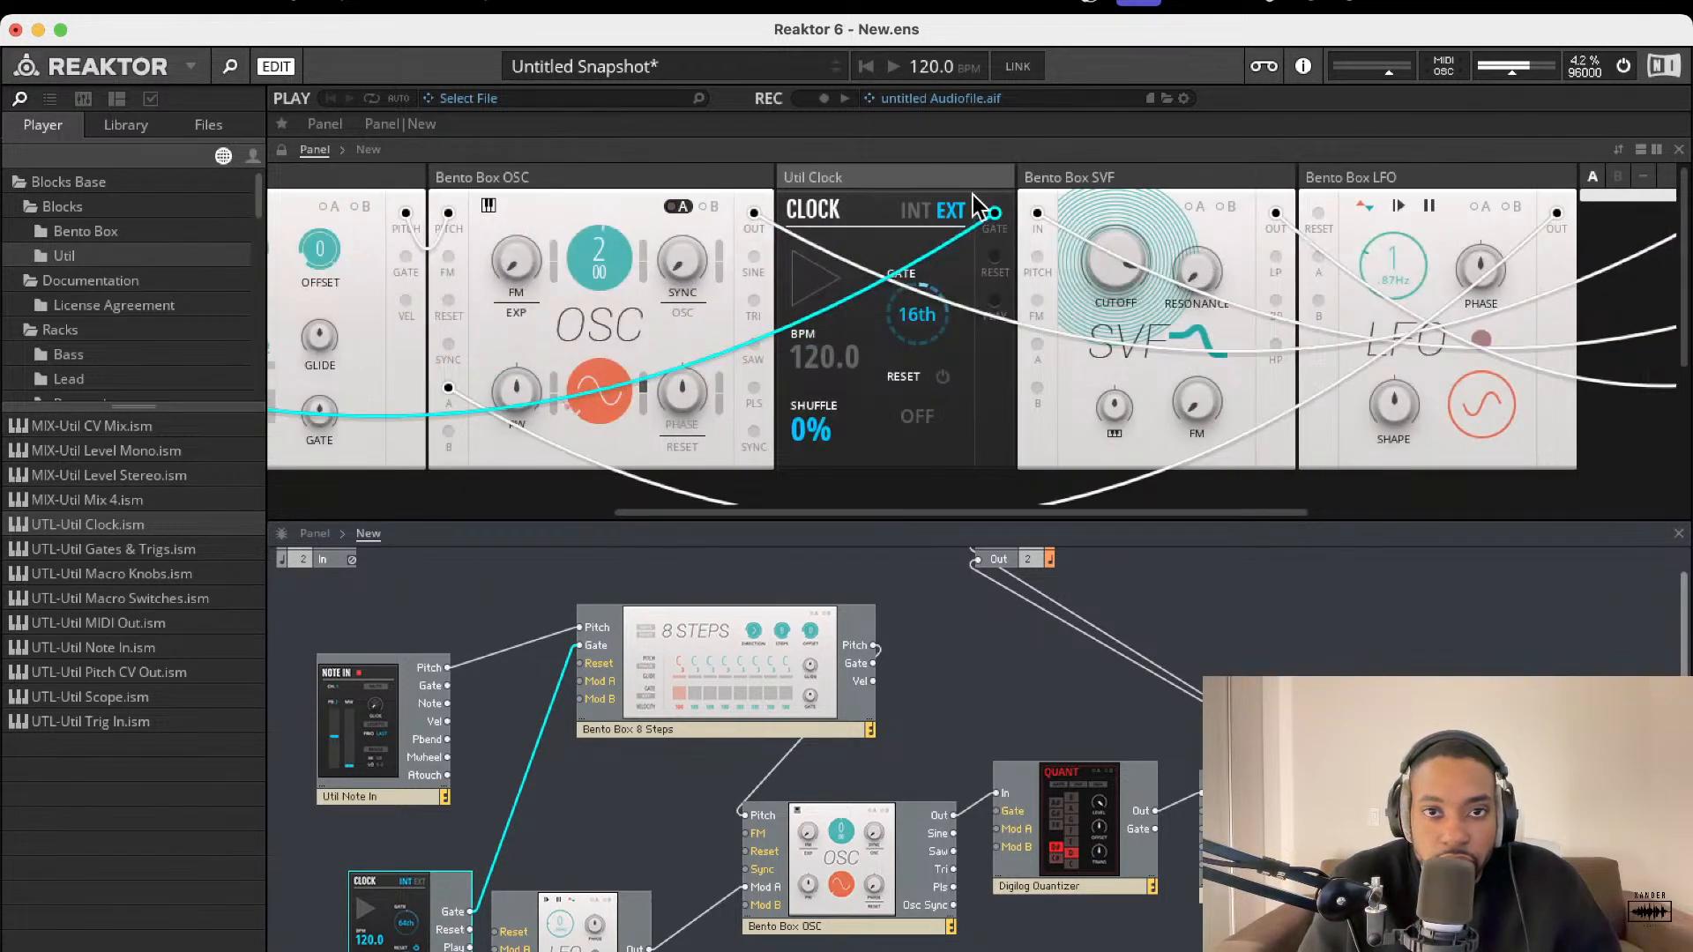
pyautogui.moveTo(974, 196); pyautogui.dragTo(339, 182)
pyautogui.hscroll(-8, 408, 208)
pyautogui.click(559, 210)
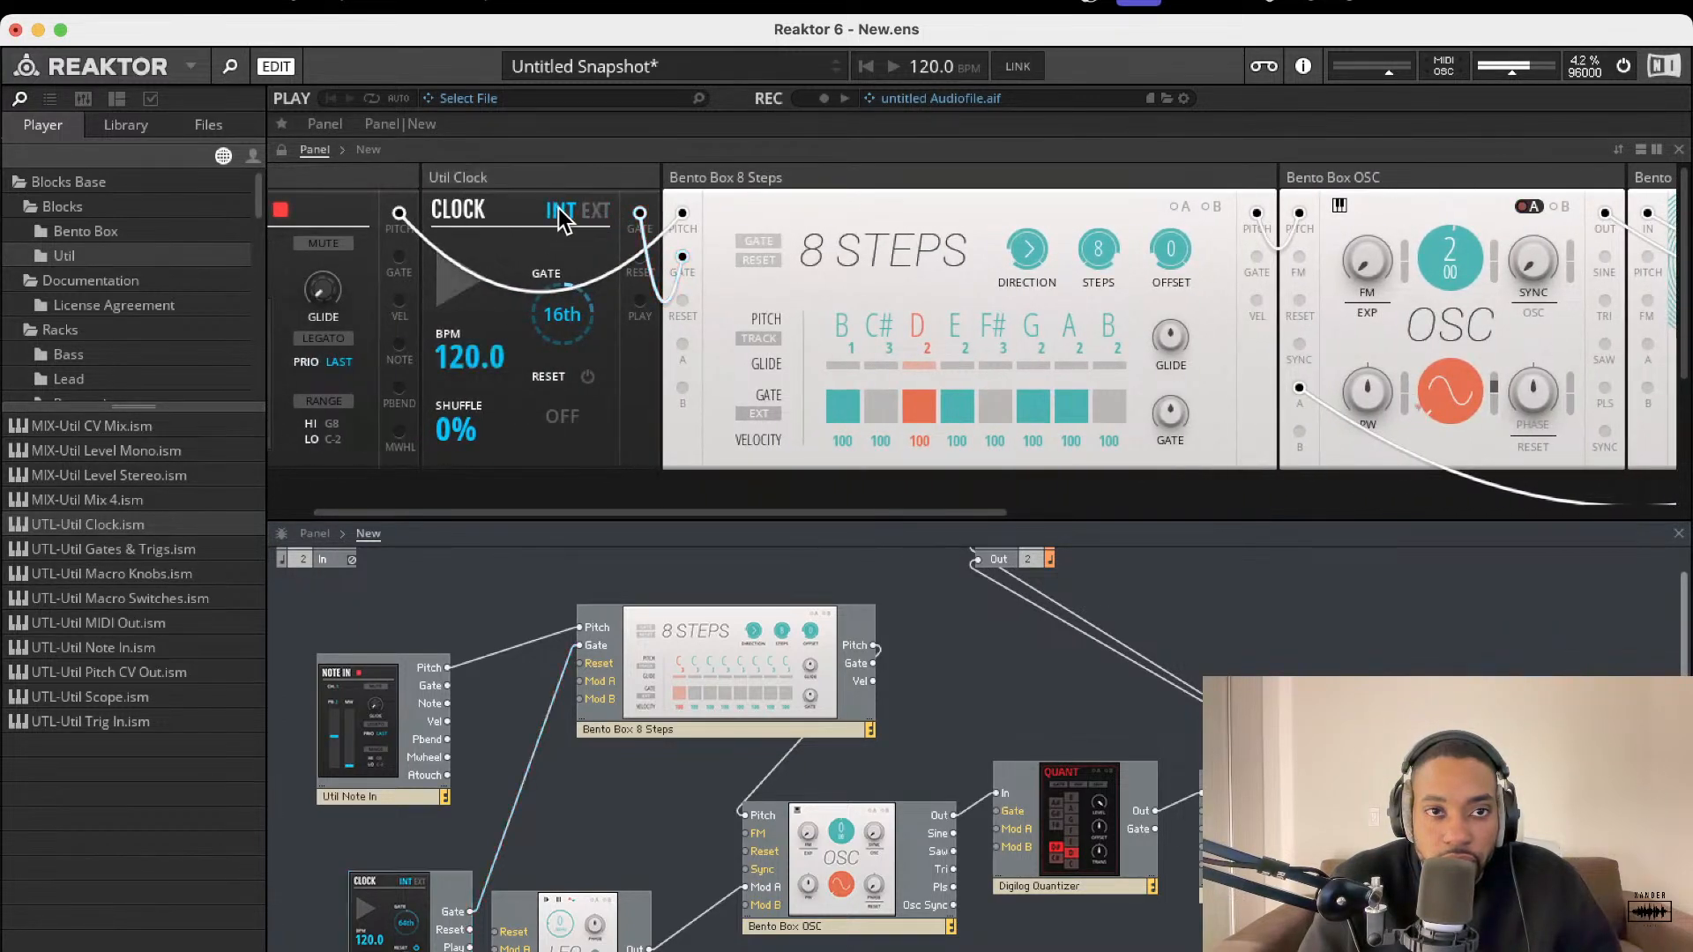
pyautogui.hscroll(3, 741, 499)
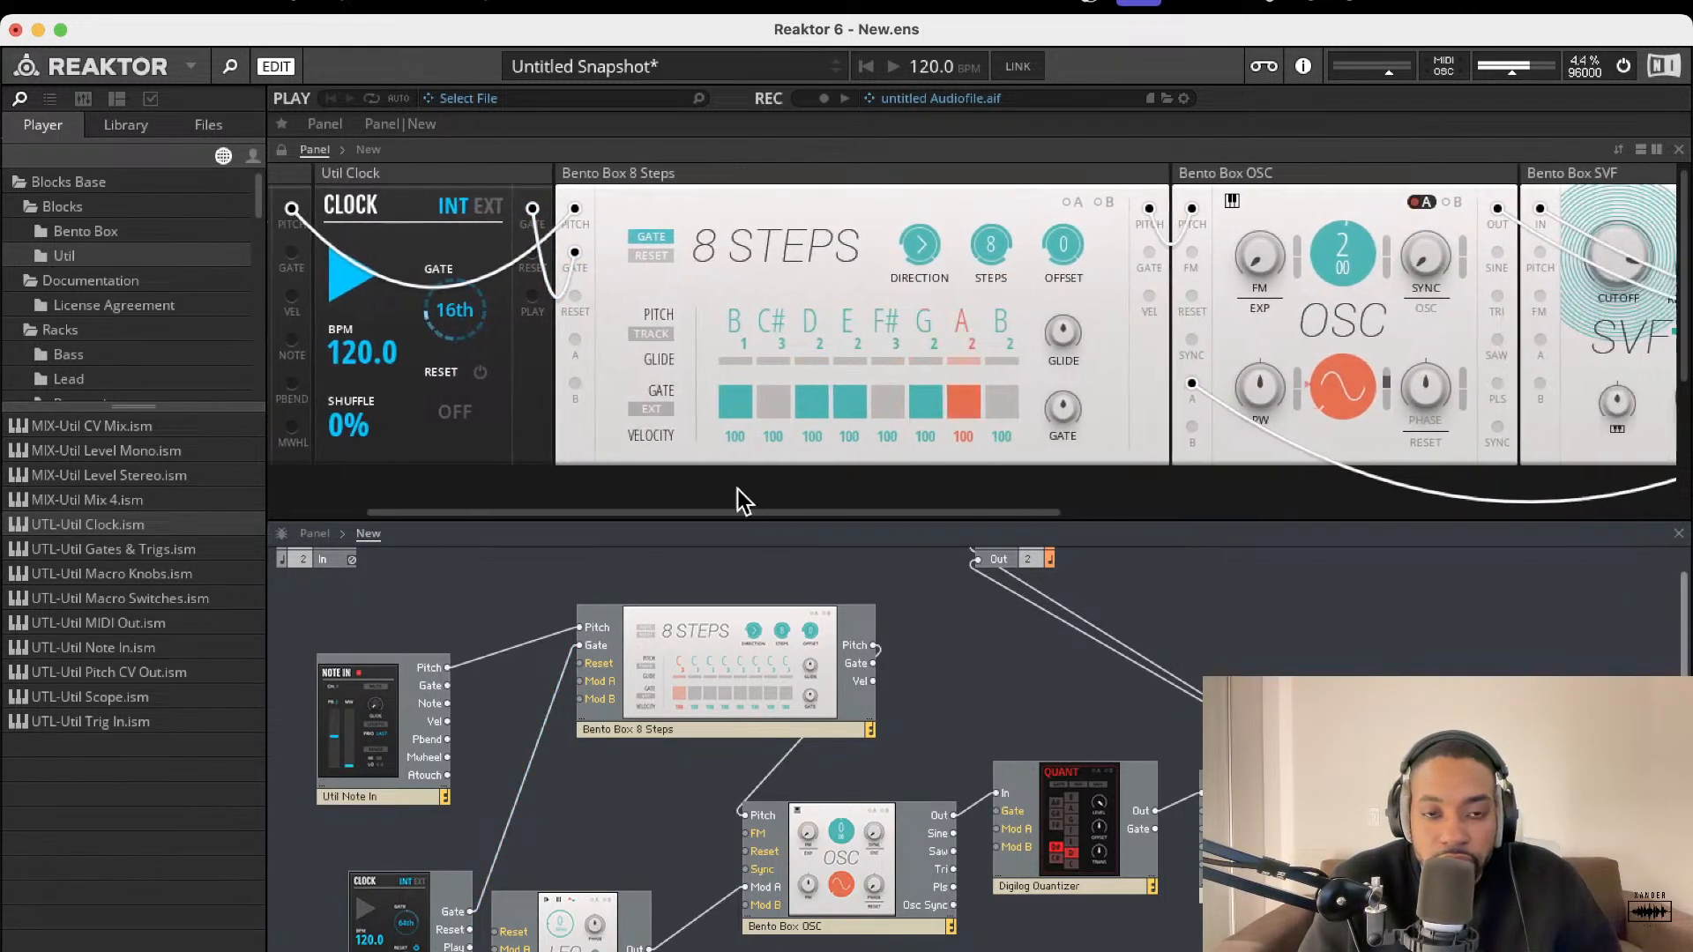
# - Raise the Digilog Quantizer's Level to 77.7, adjust its Offset and set Trans to 47
pyautogui.hscroll(20, 719, 363)
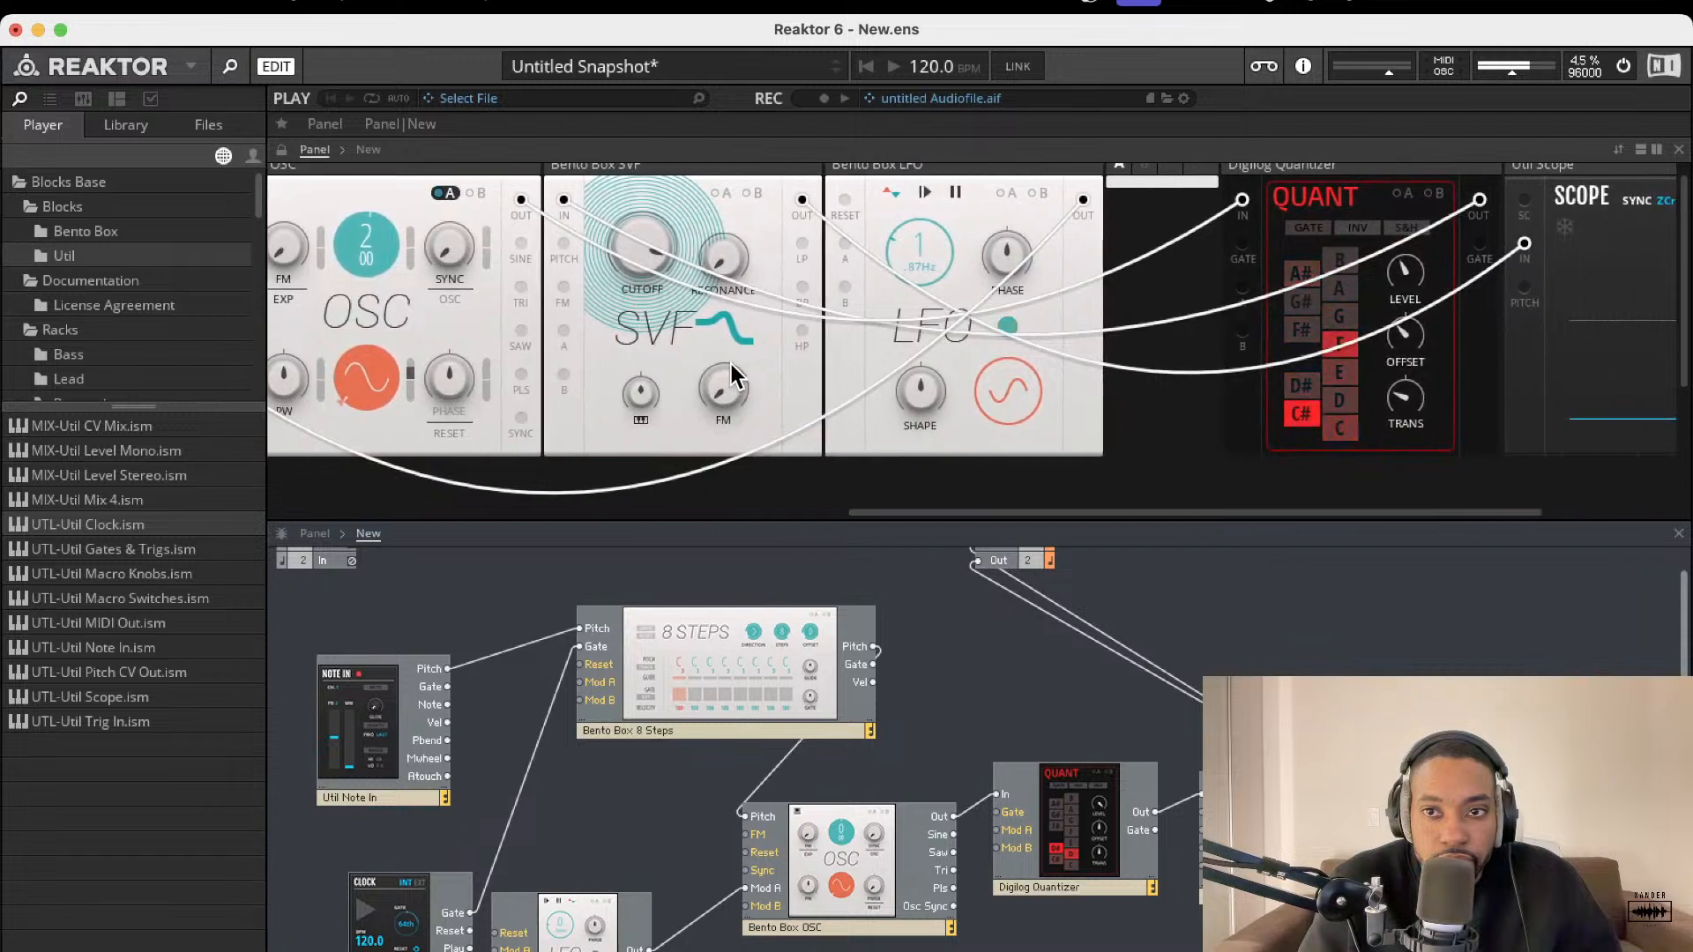
pyautogui.hscroll(1, 732, 364)
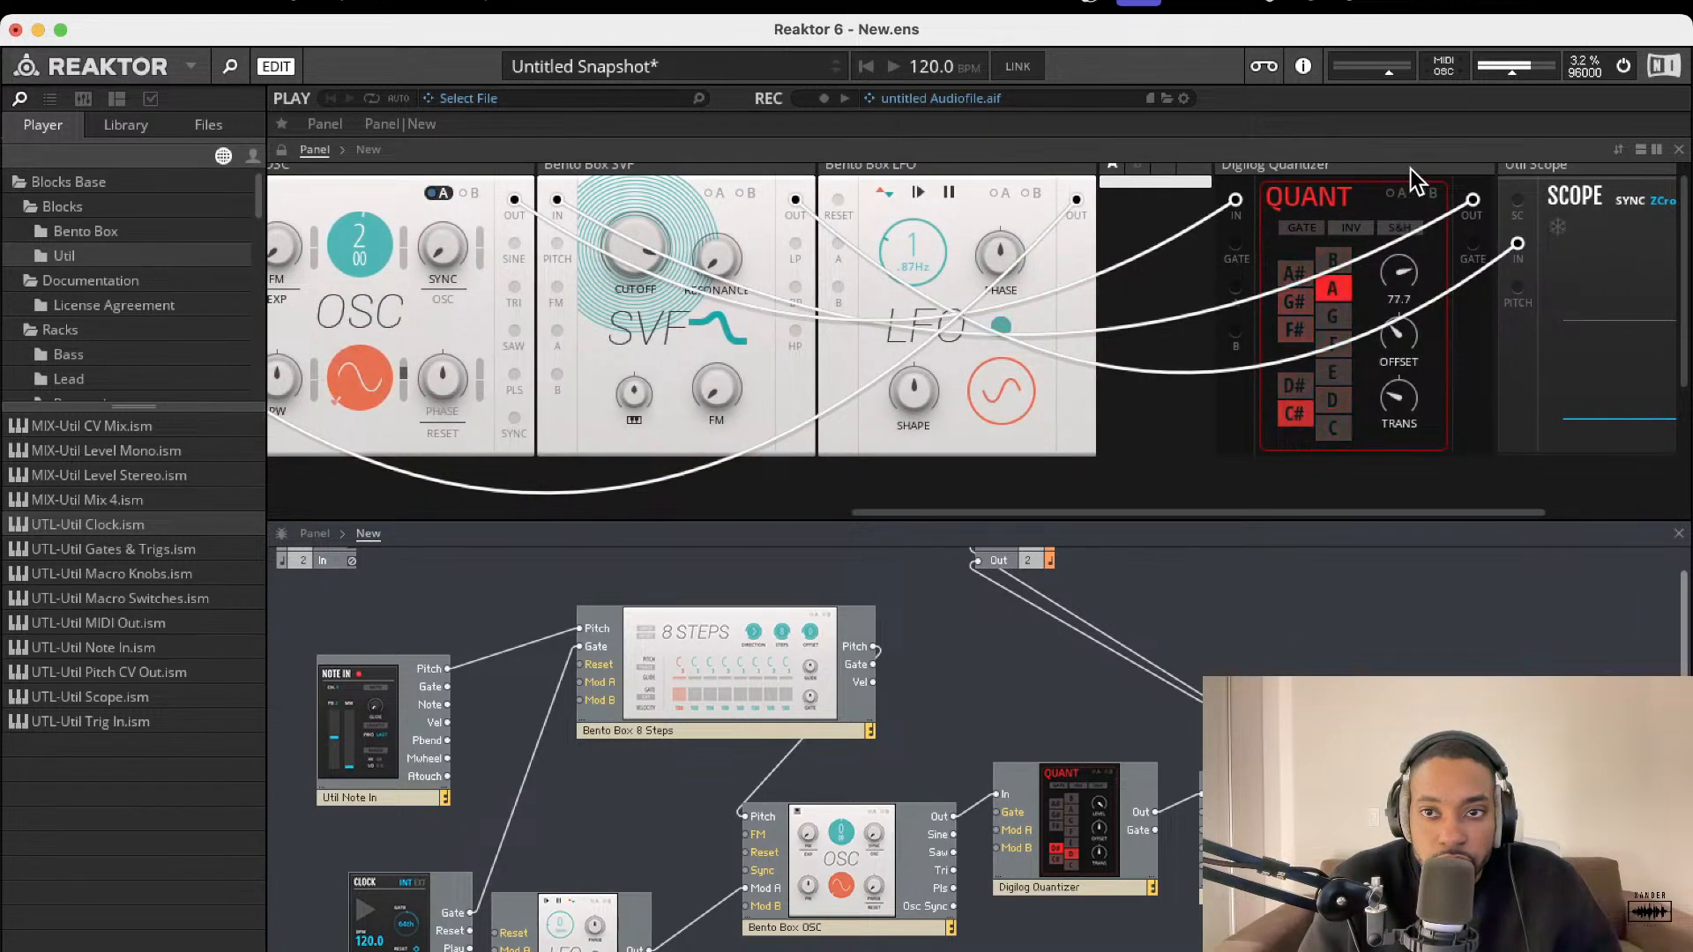
pyautogui.moveTo(1411, 330); pyautogui.dragTo(1412, 296)
pyautogui.moveTo(1406, 386); pyautogui.dragTo(1418, 227)
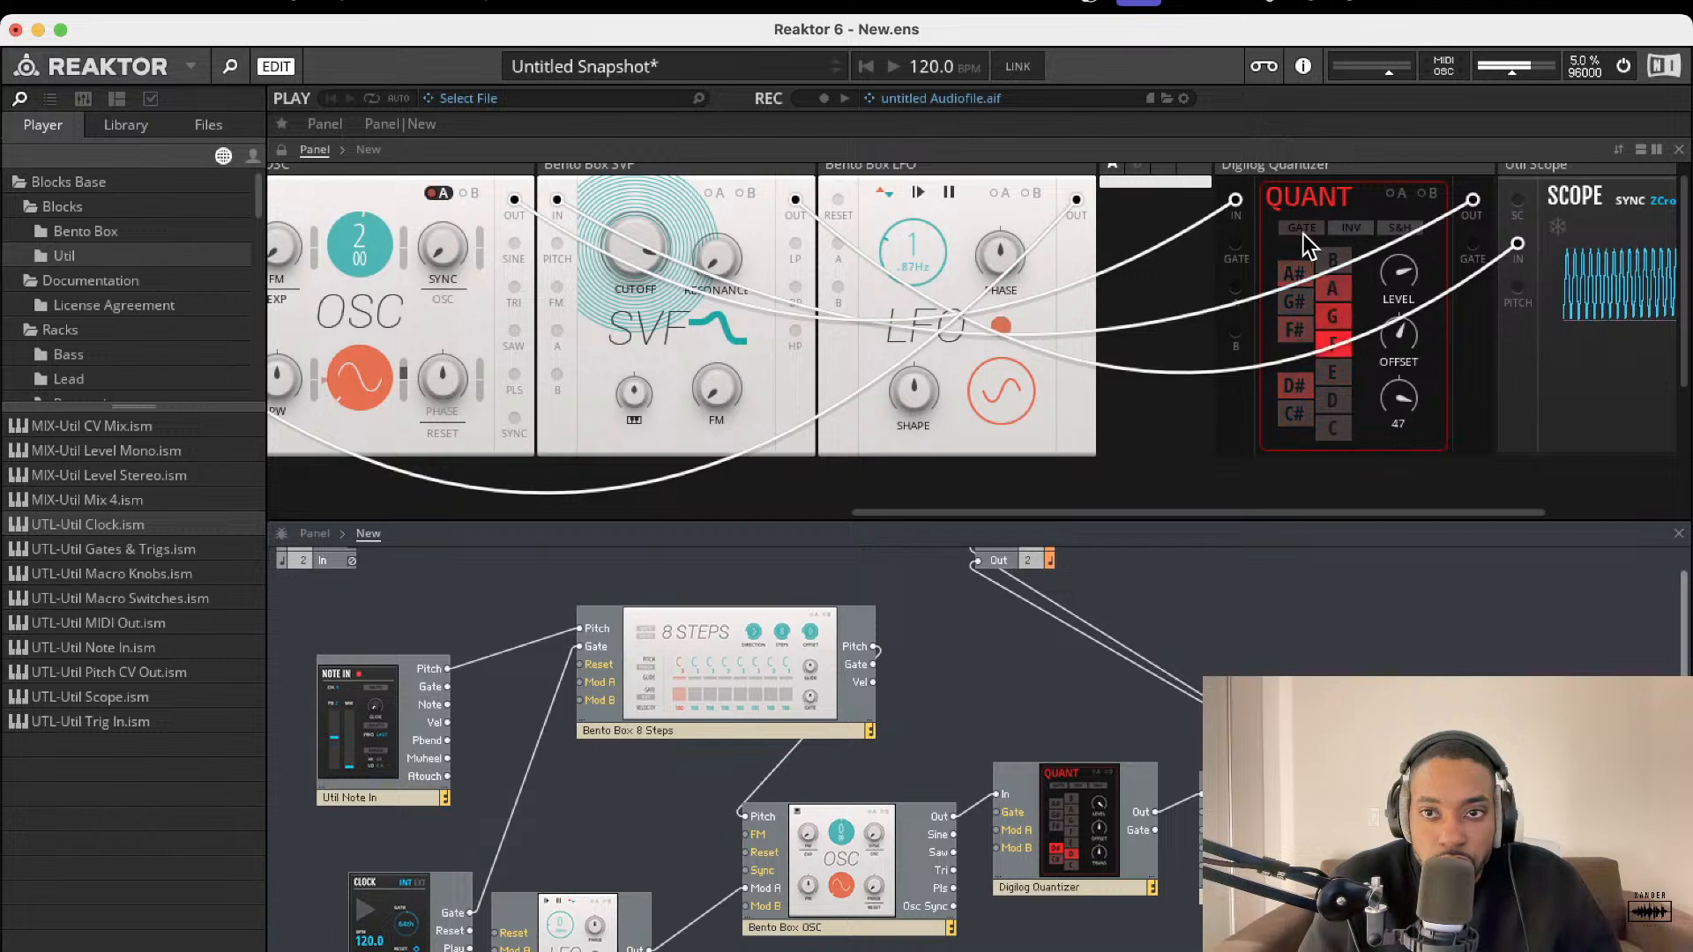
# - Set the Bento Box LFO's rate to 2.82 Hz
pyautogui.hscroll(5, 1177, 319)
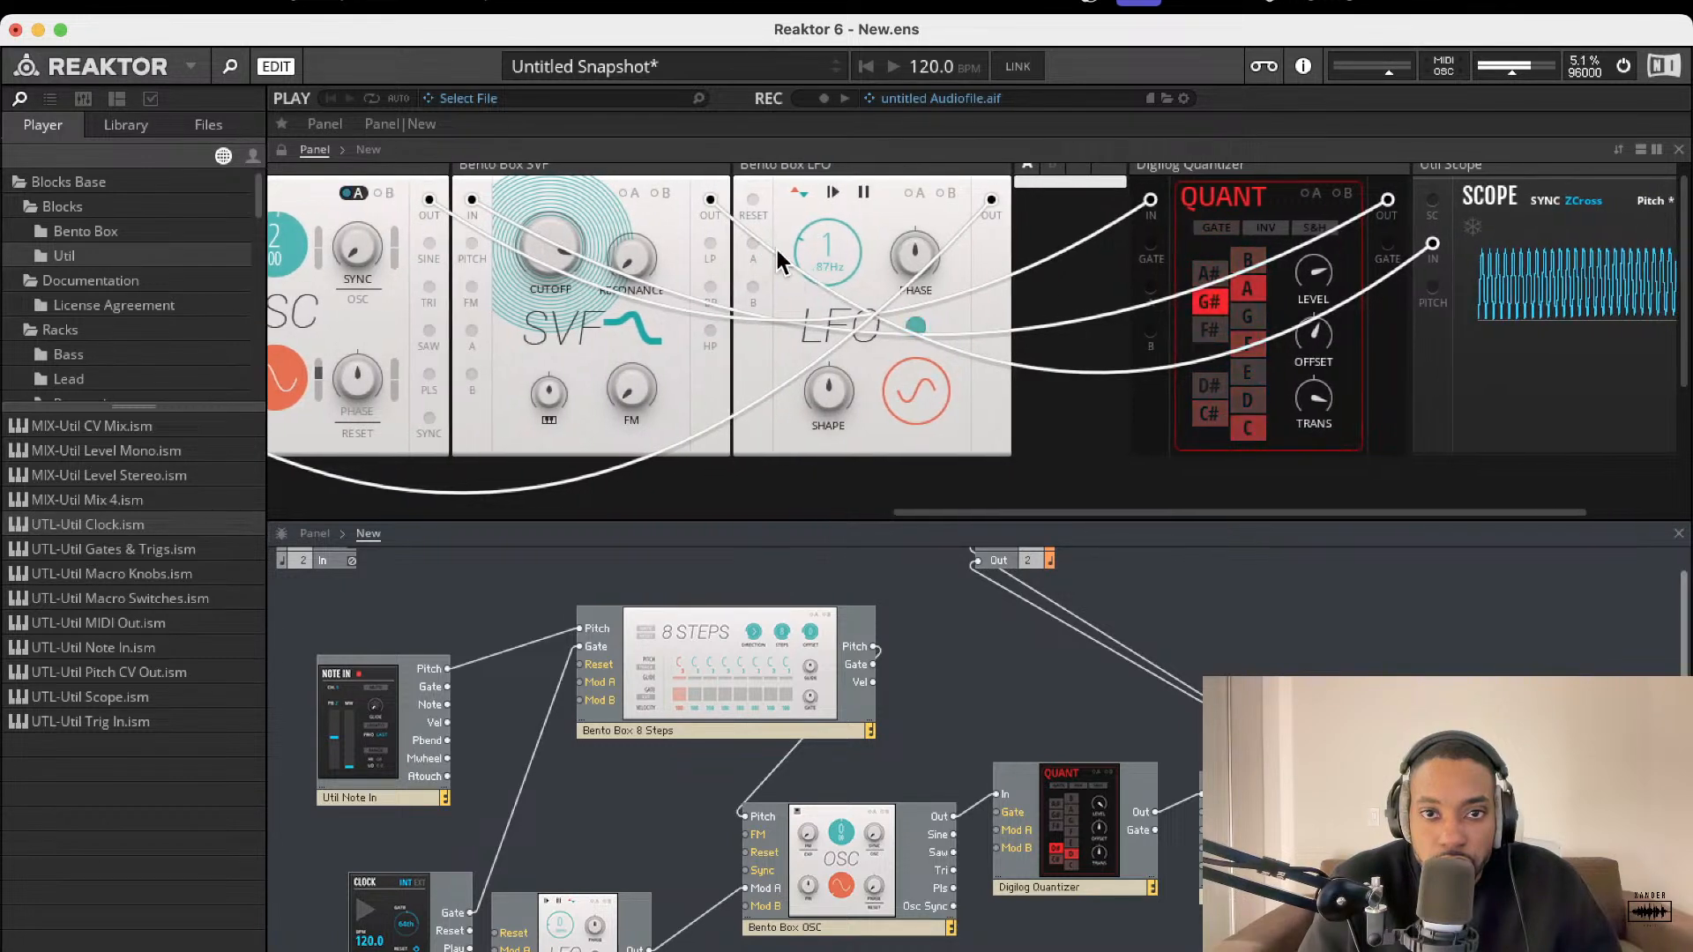
pyautogui.moveTo(779, 261); pyautogui.dragTo(827, 308)
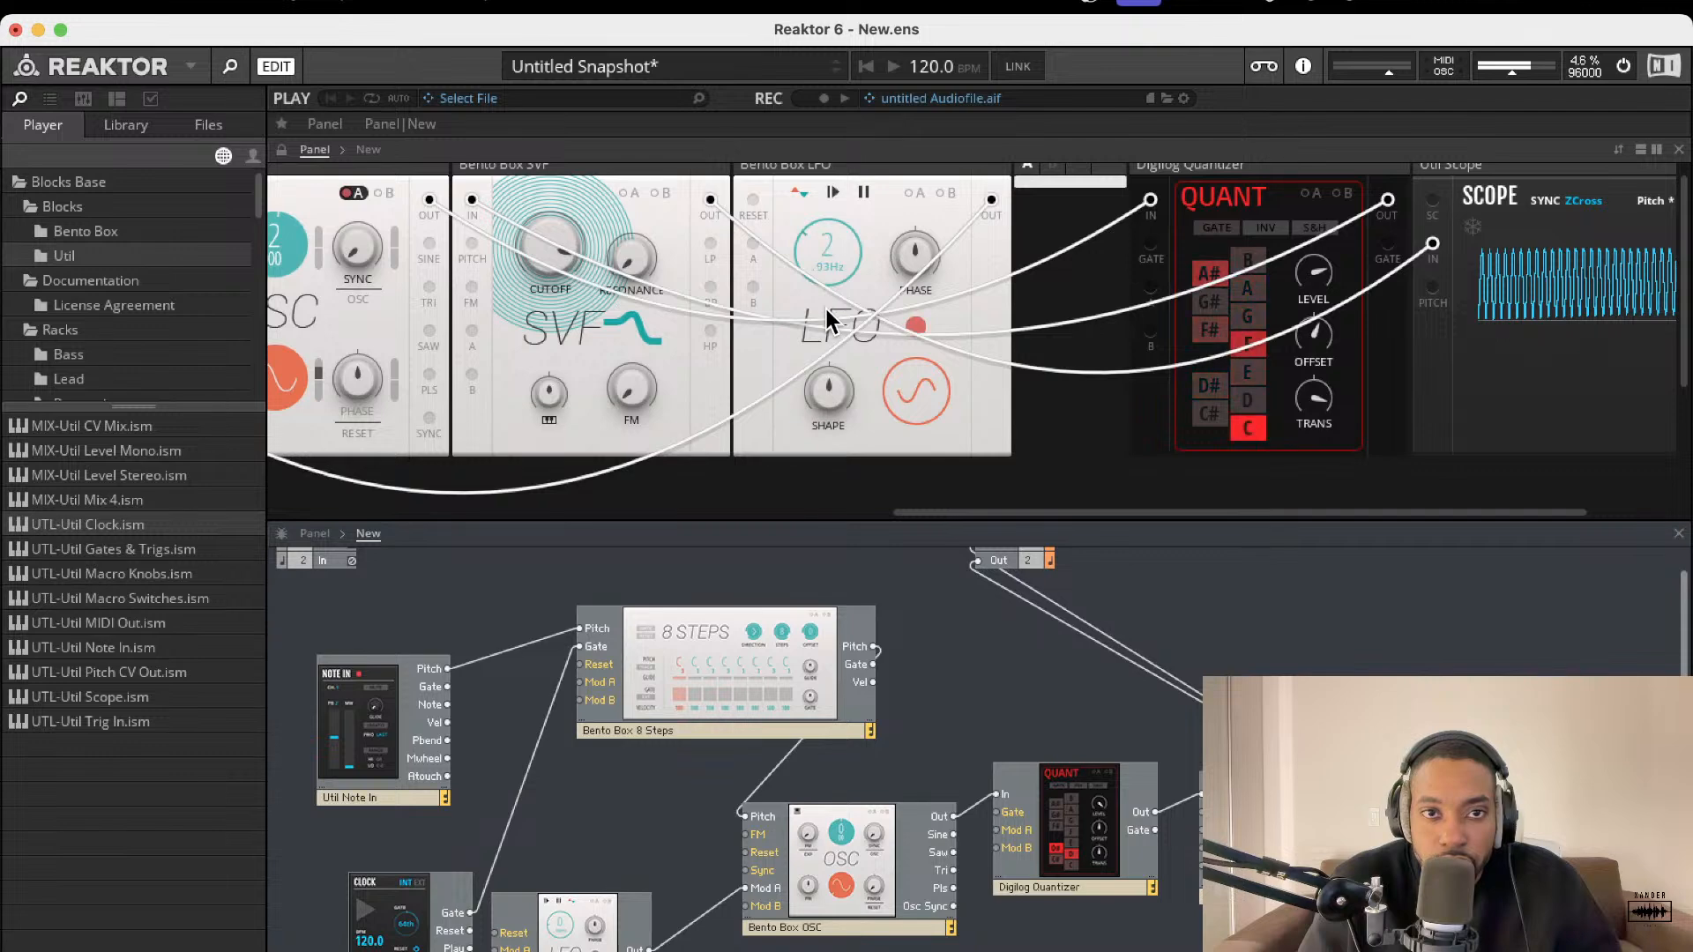
pyautogui.hscroll(10, 977, 310)
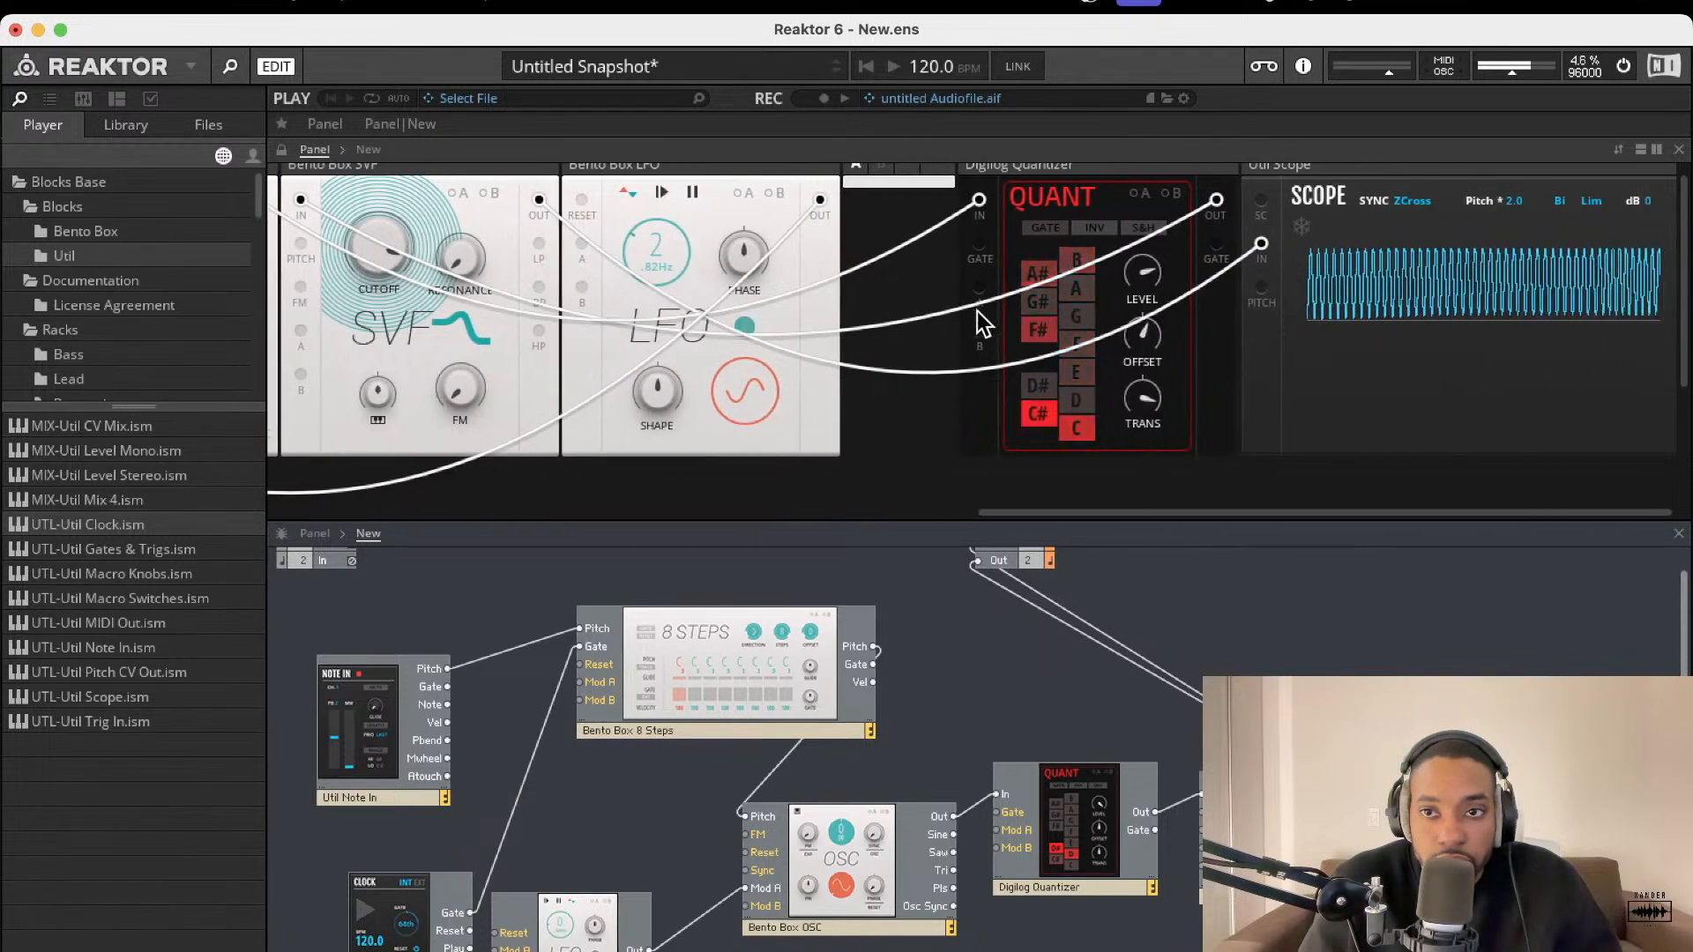
pyautogui.hscroll(-20, 954, 305)
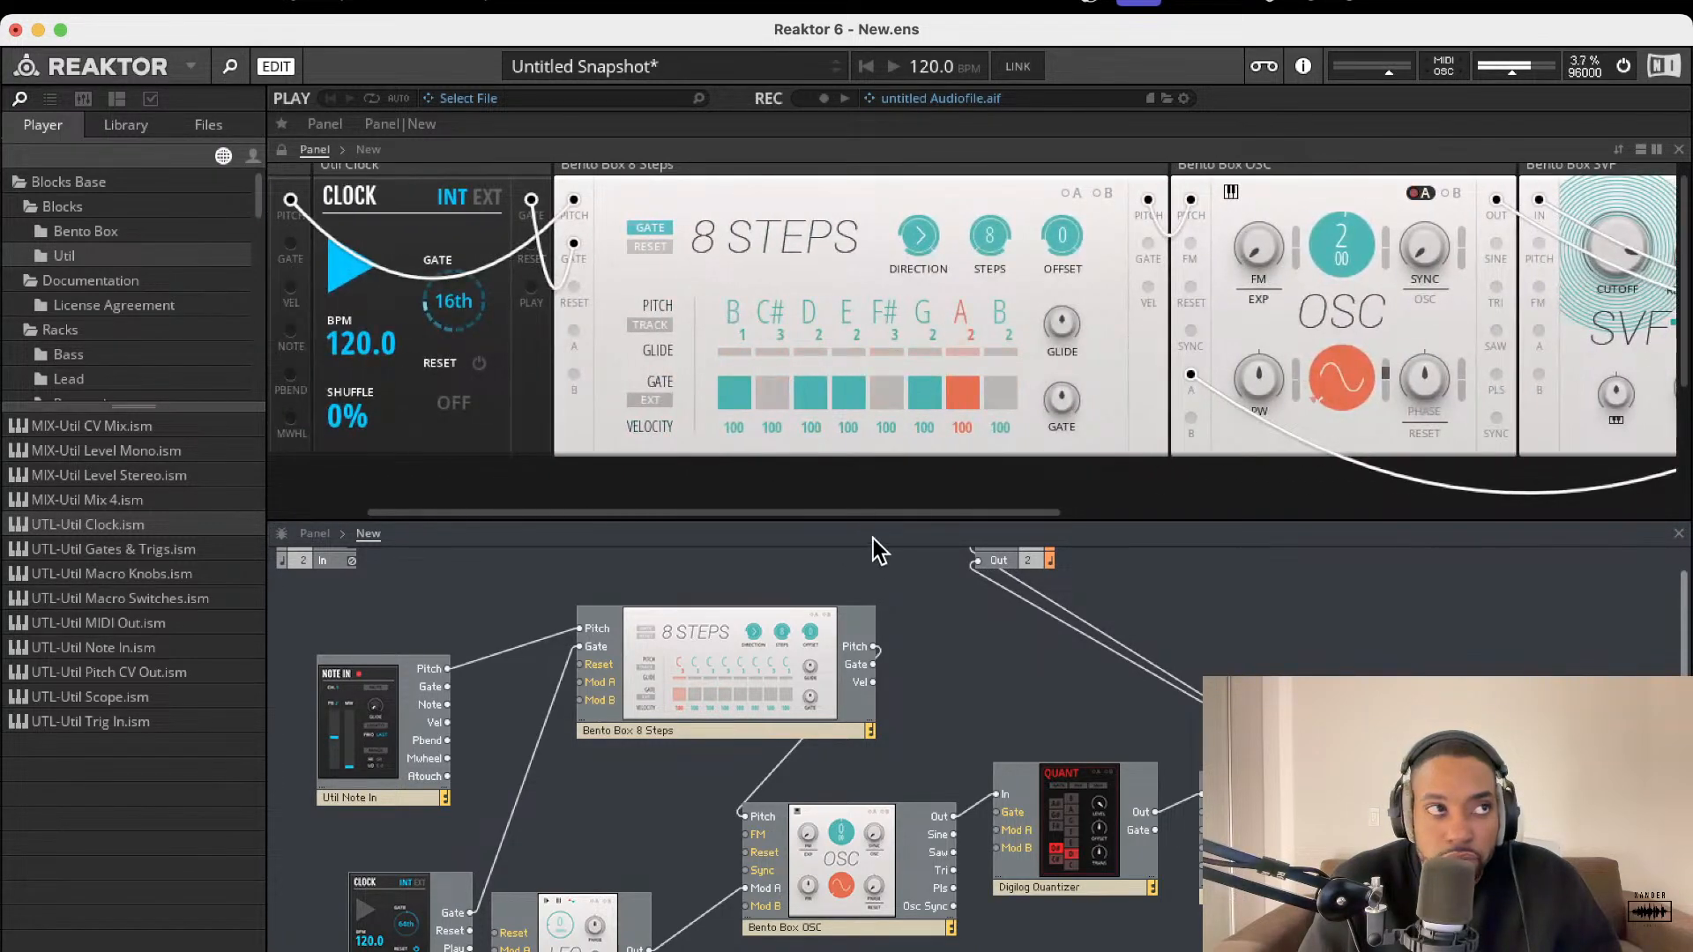
# - Rearrange the Digilog Quantizer, Bento Box SVF and Util Scope blocks higher in the structure, in signal order
pyautogui.click(1214, 674)
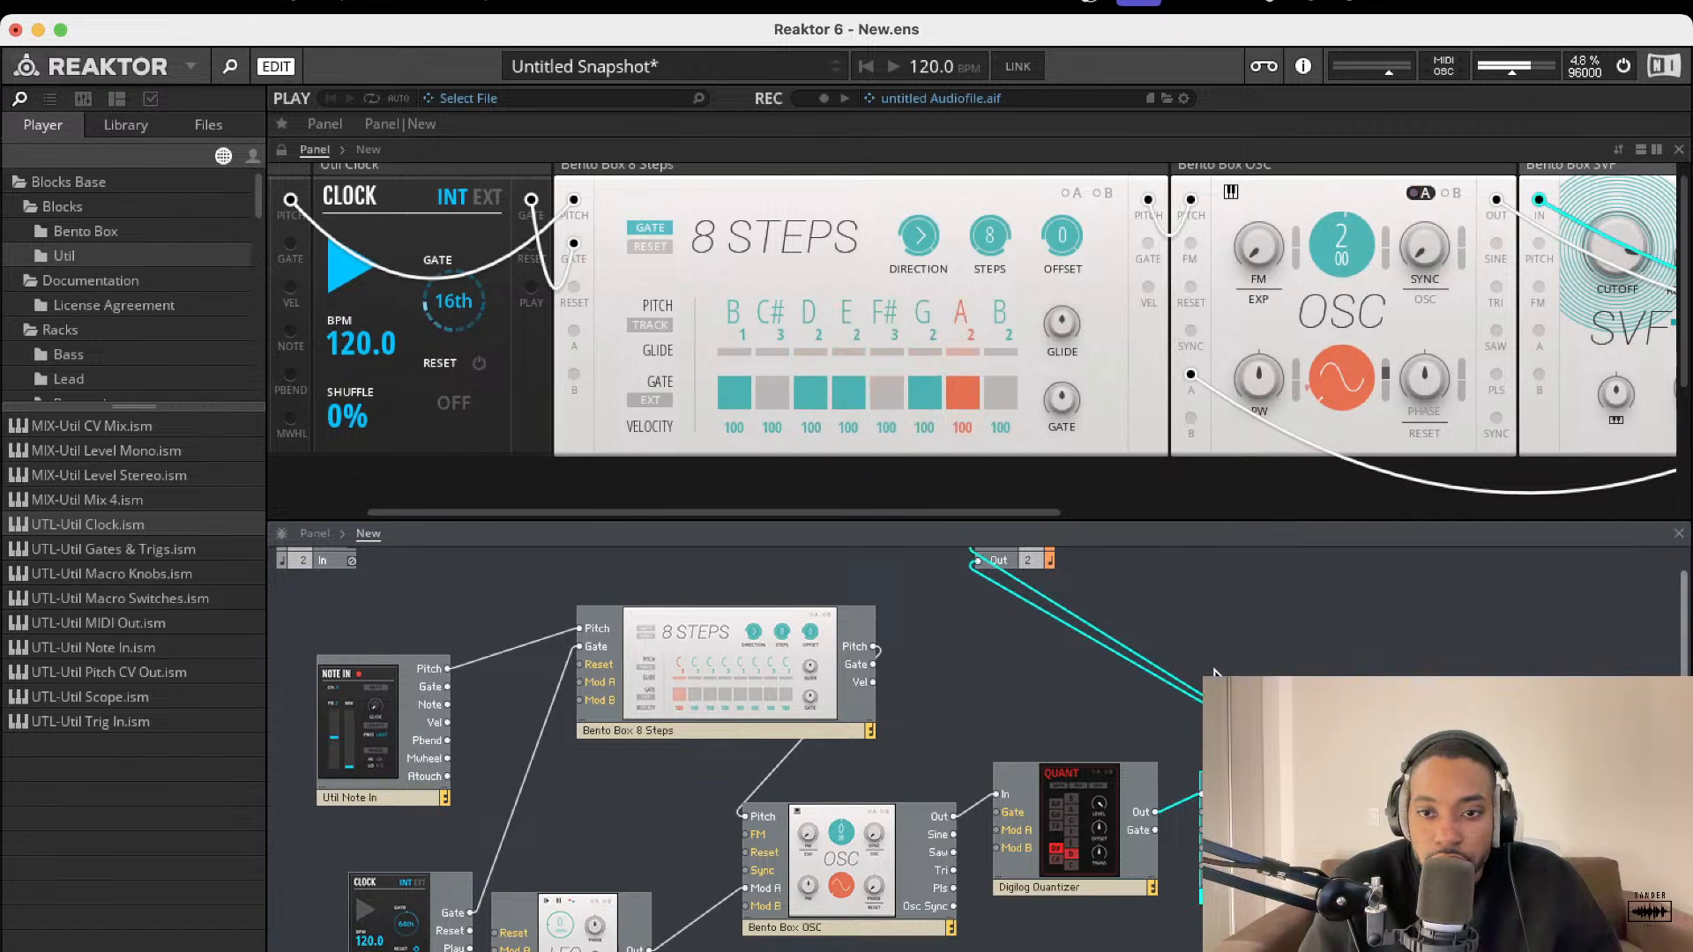
pyautogui.moveTo(1278, 825); pyautogui.dragTo(1248, 715)
pyautogui.click(1345, 736)
pyautogui.moveTo(1464, 689); pyautogui.dragTo(1468, 739)
pyautogui.moveTo(1050, 814); pyautogui.dragTo(1007, 713)
pyautogui.moveTo(1296, 706); pyautogui.dragTo(1296, 648)
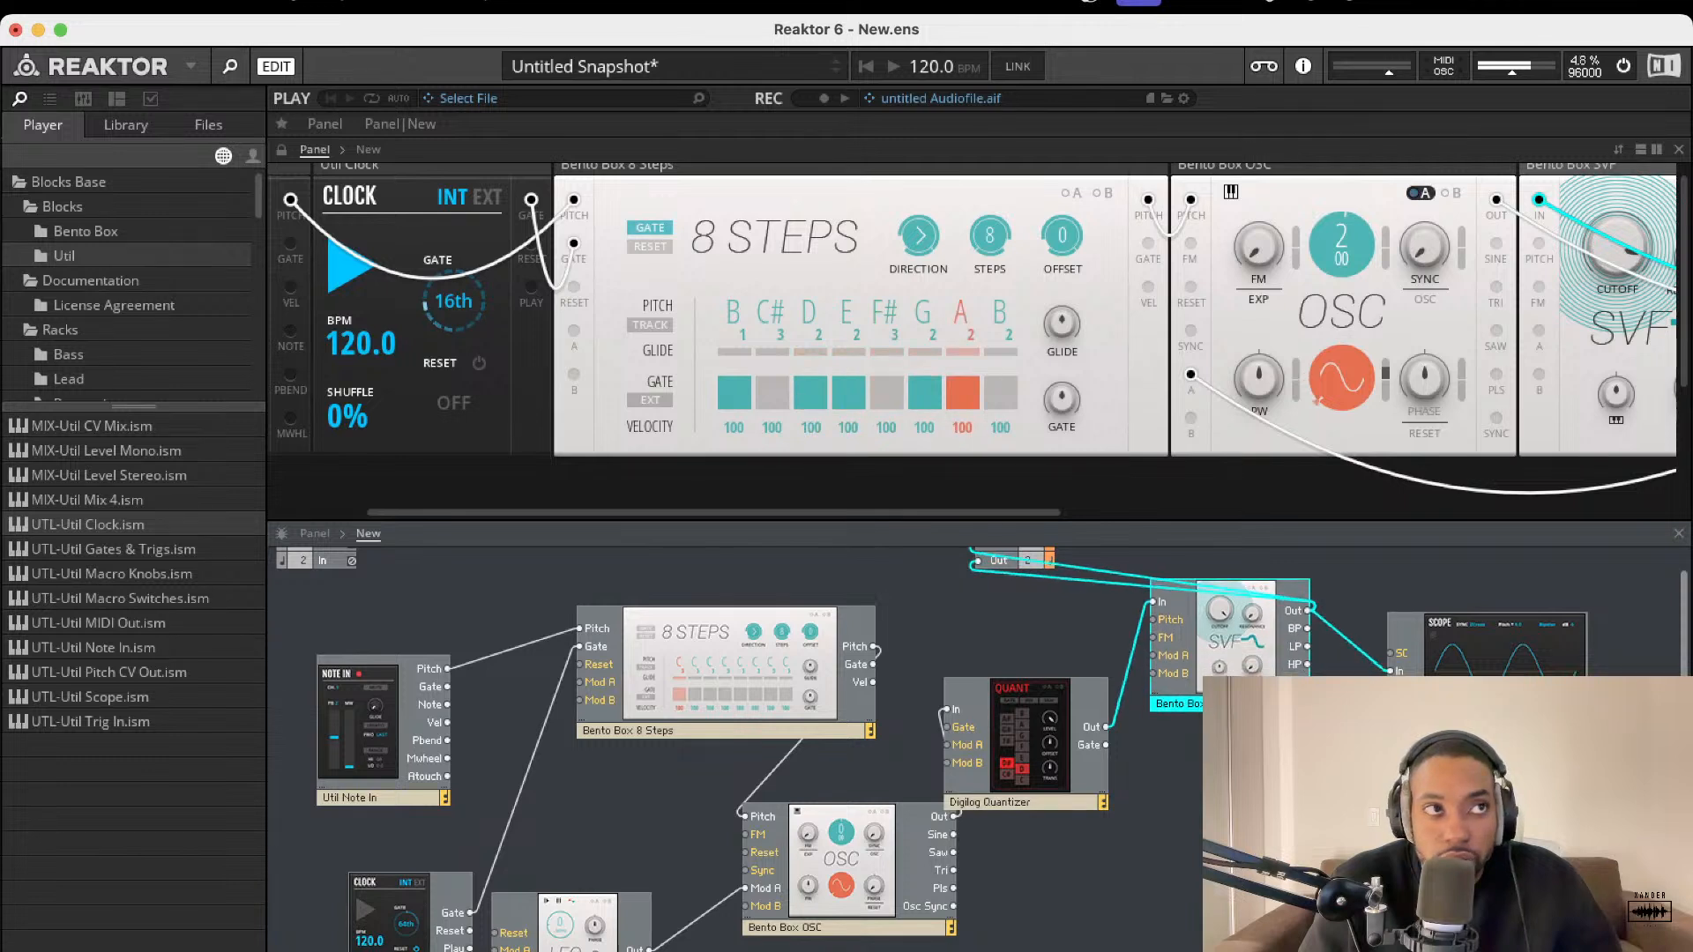
pyautogui.moveTo(1412, 648); pyautogui.dragTo(1492, 611)
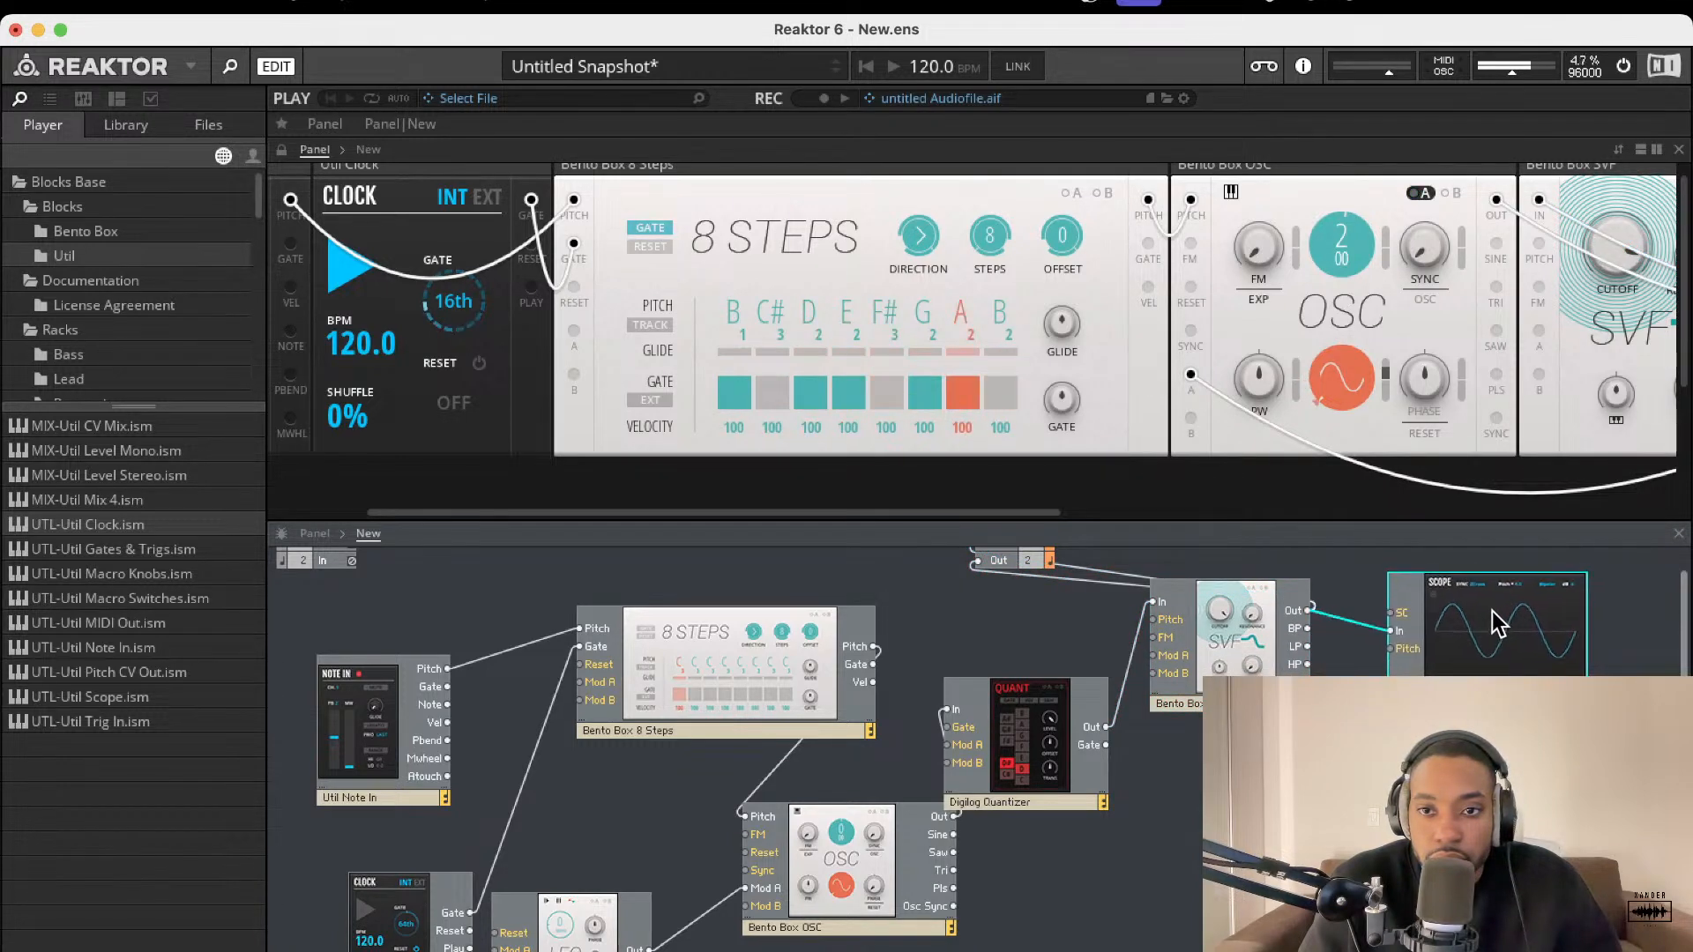
# - Select both audio output terminals in the structure and move them above the Bento Box SVF block
pyautogui.scroll(1, 1135, 597)
pyautogui.click(1028, 582)
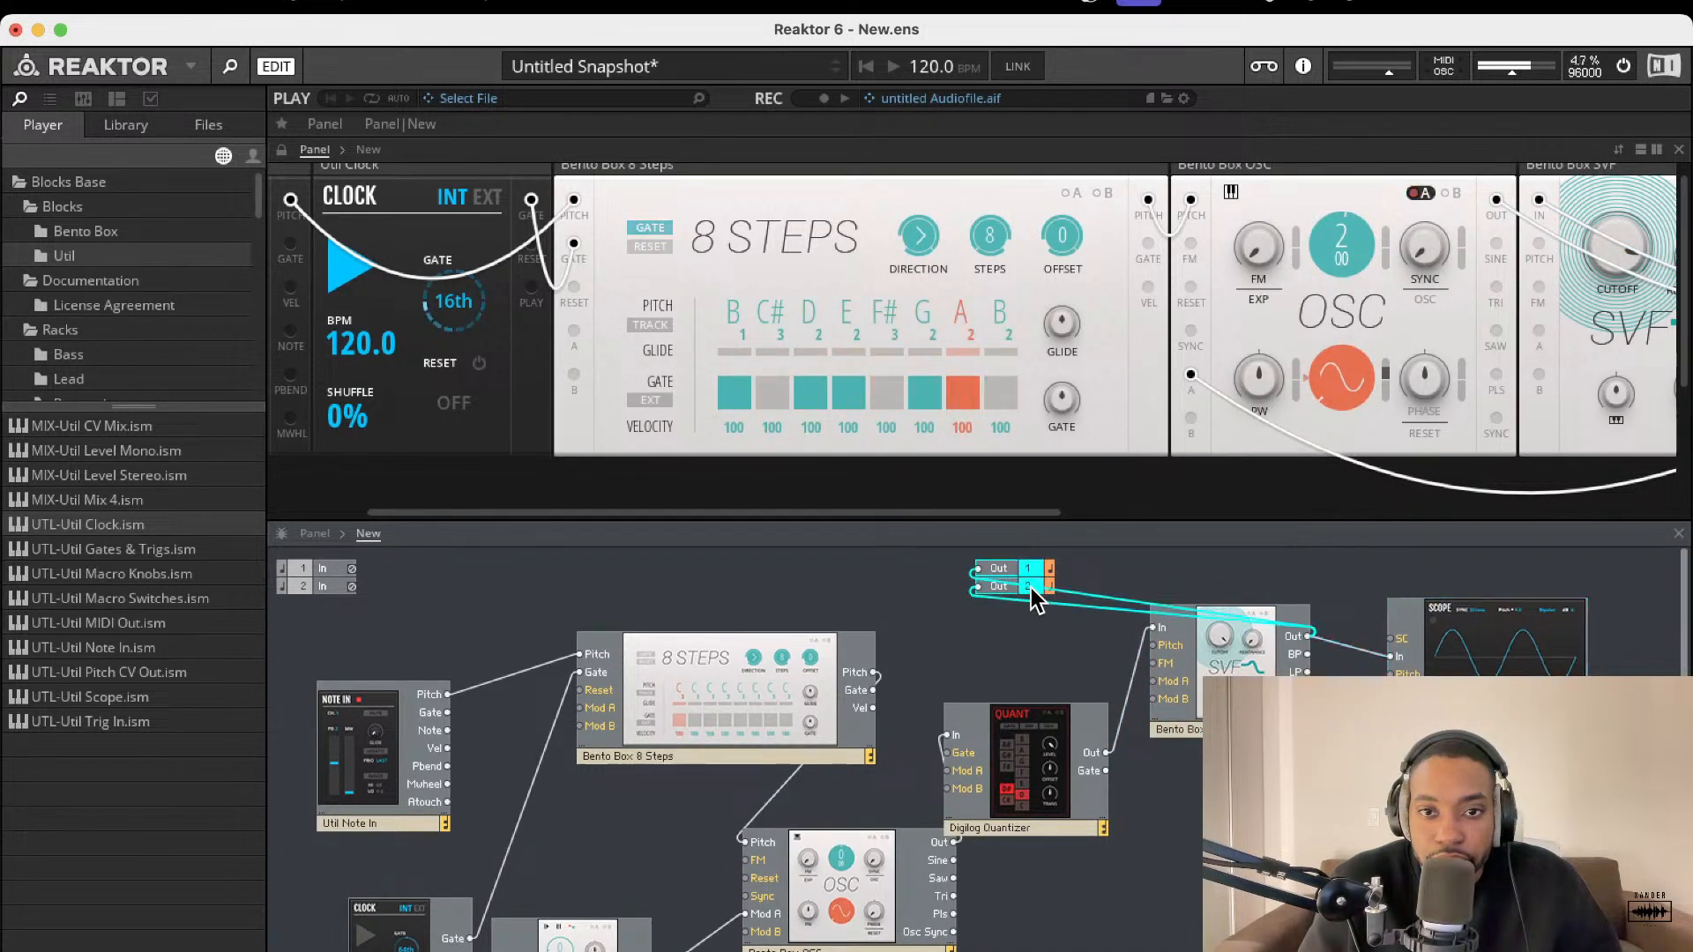
pyautogui.moveTo(1023, 566); pyautogui.dragTo(1213, 556)
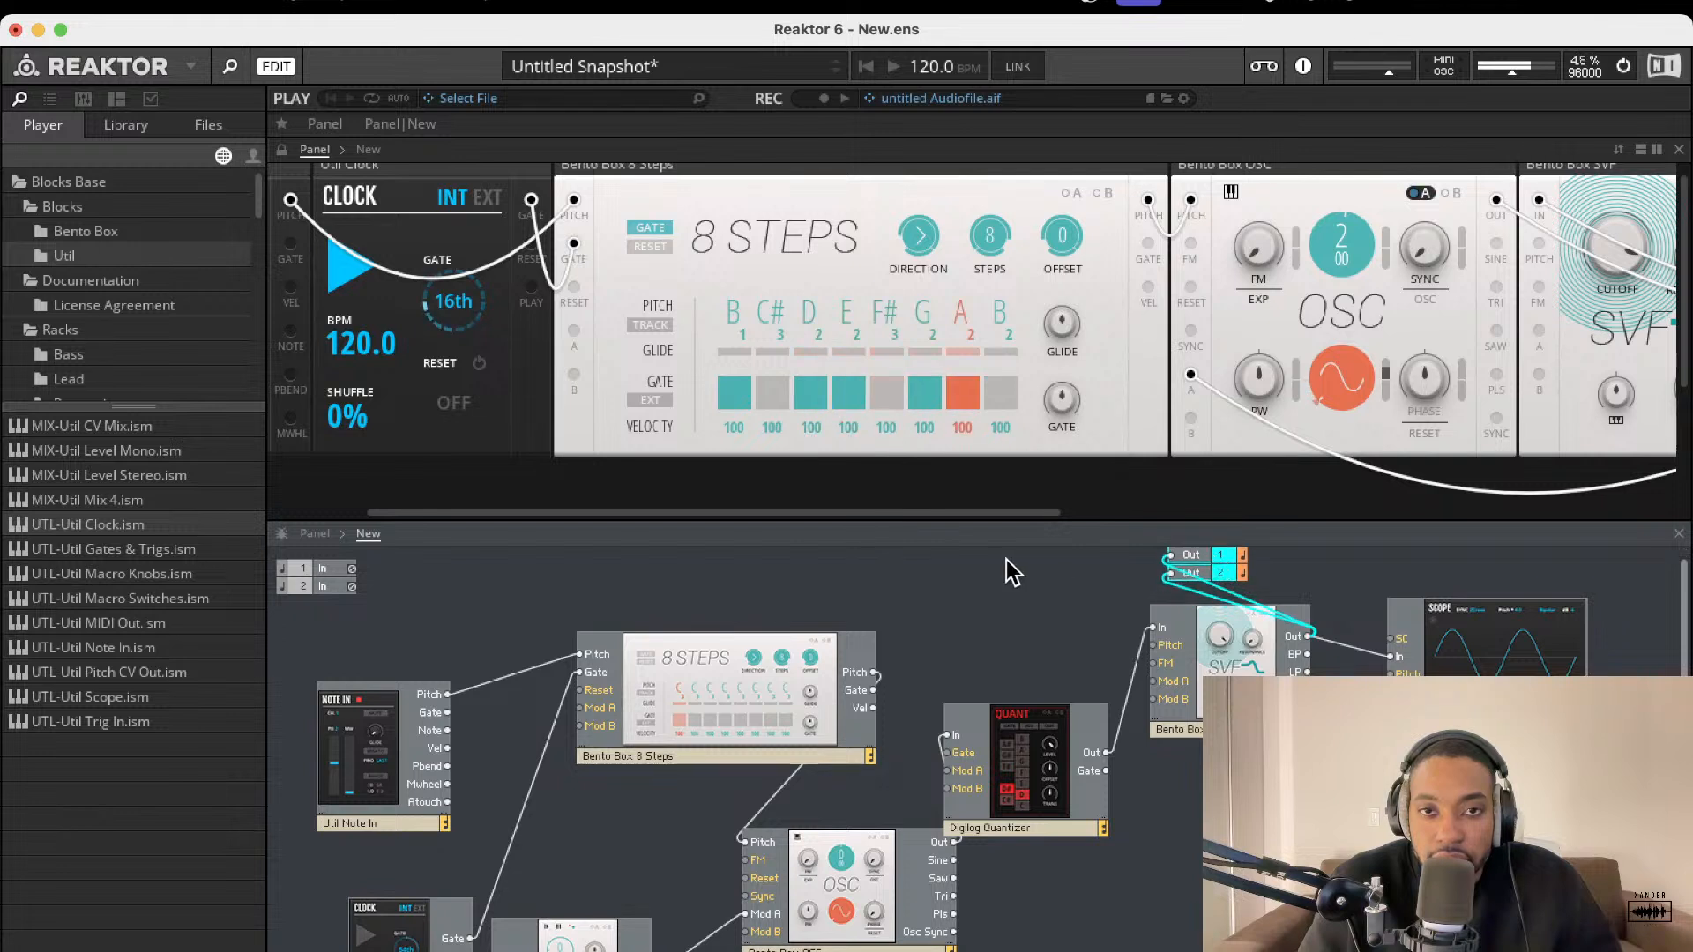
# - Lower the Bento Box OSC's pitch to -6.00
pyautogui.hscroll(1, 965, 256)
pyautogui.hscroll(5, 965, 255)
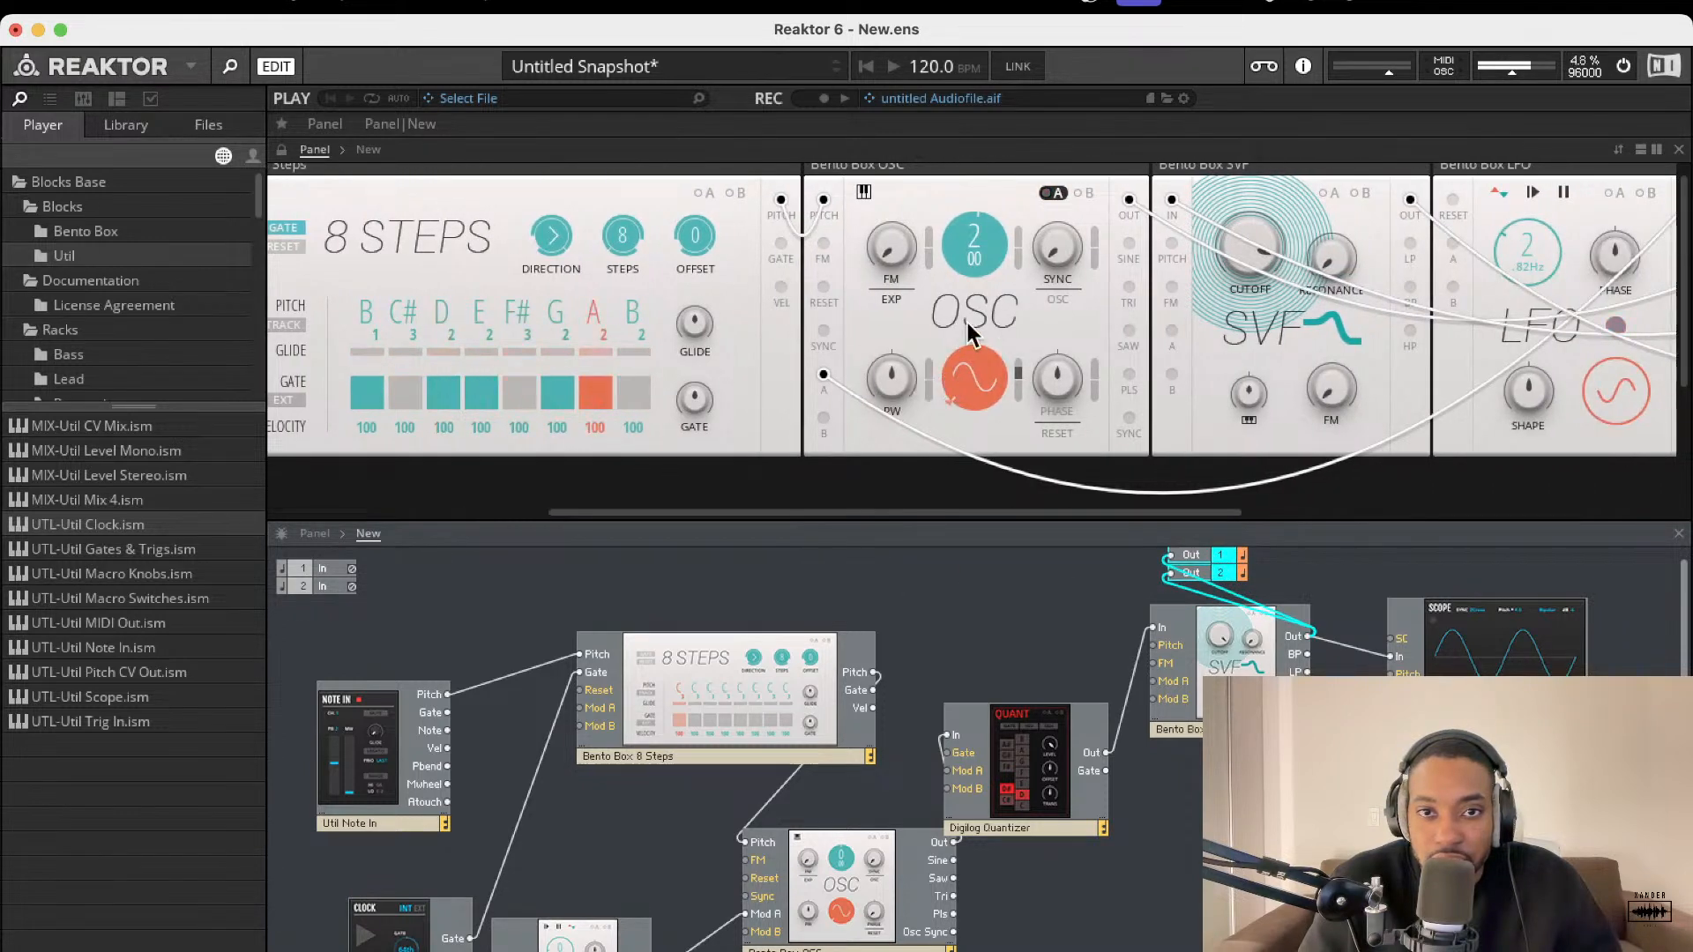
pyautogui.moveTo(974, 236); pyautogui.dragTo(957, 292)
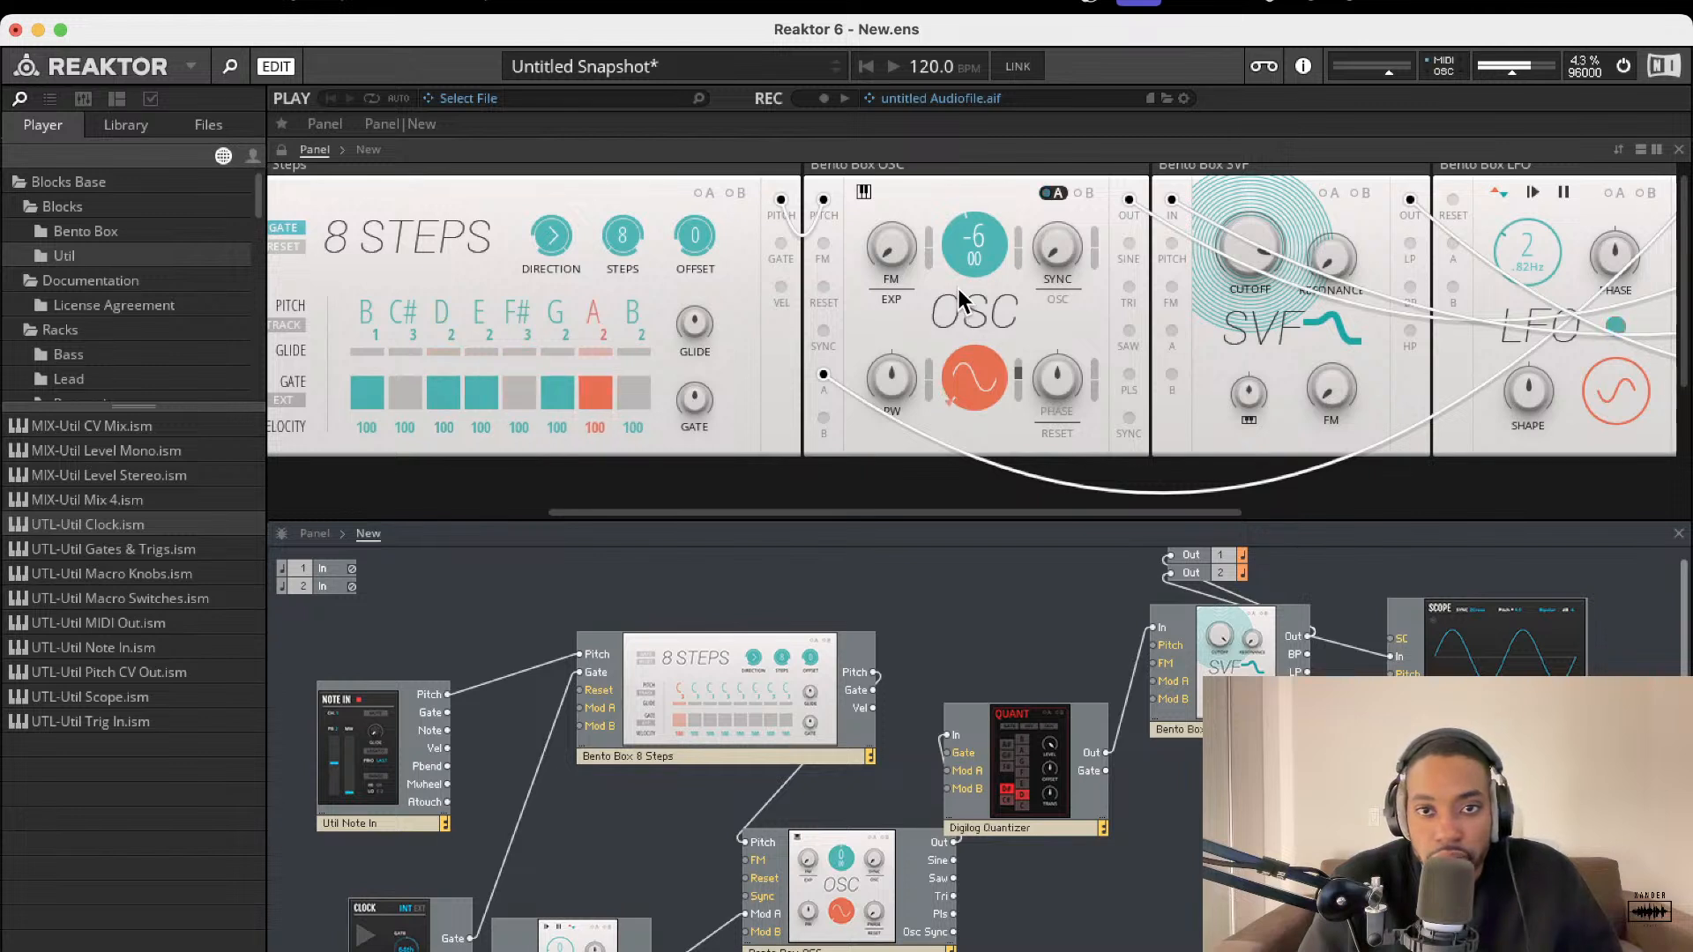
# - Fine-tune the Digilog Quantizer's Level to 78.5
pyautogui.scroll(-2, 576, 740)
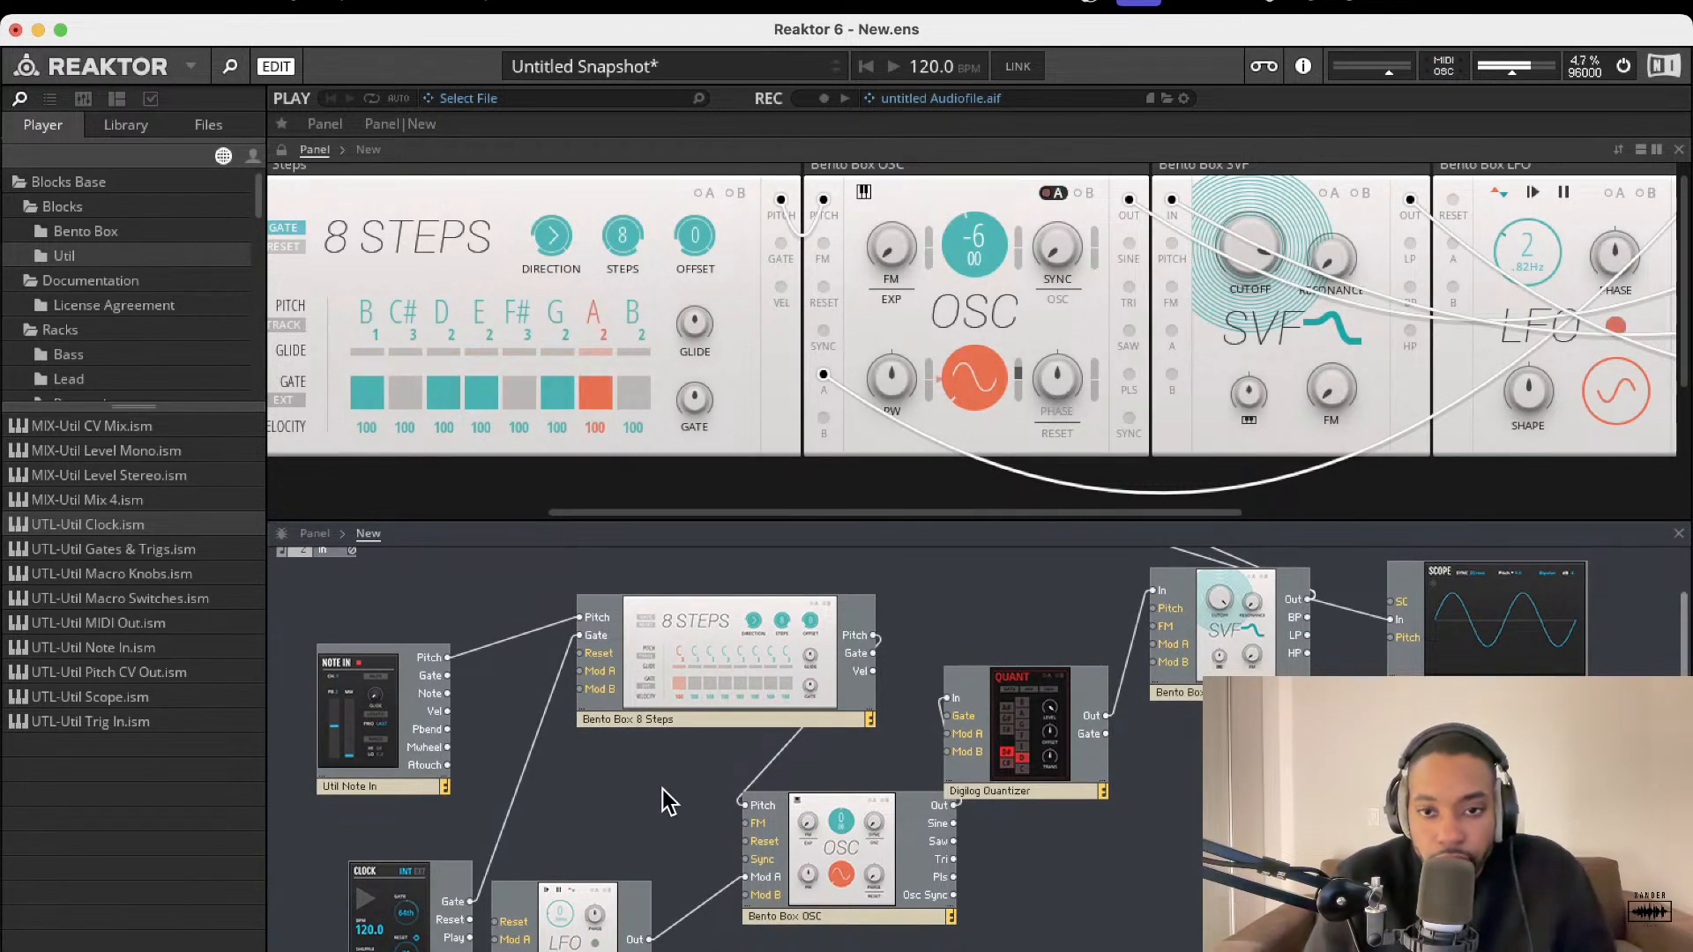
pyautogui.hscroll(10, 641, 321)
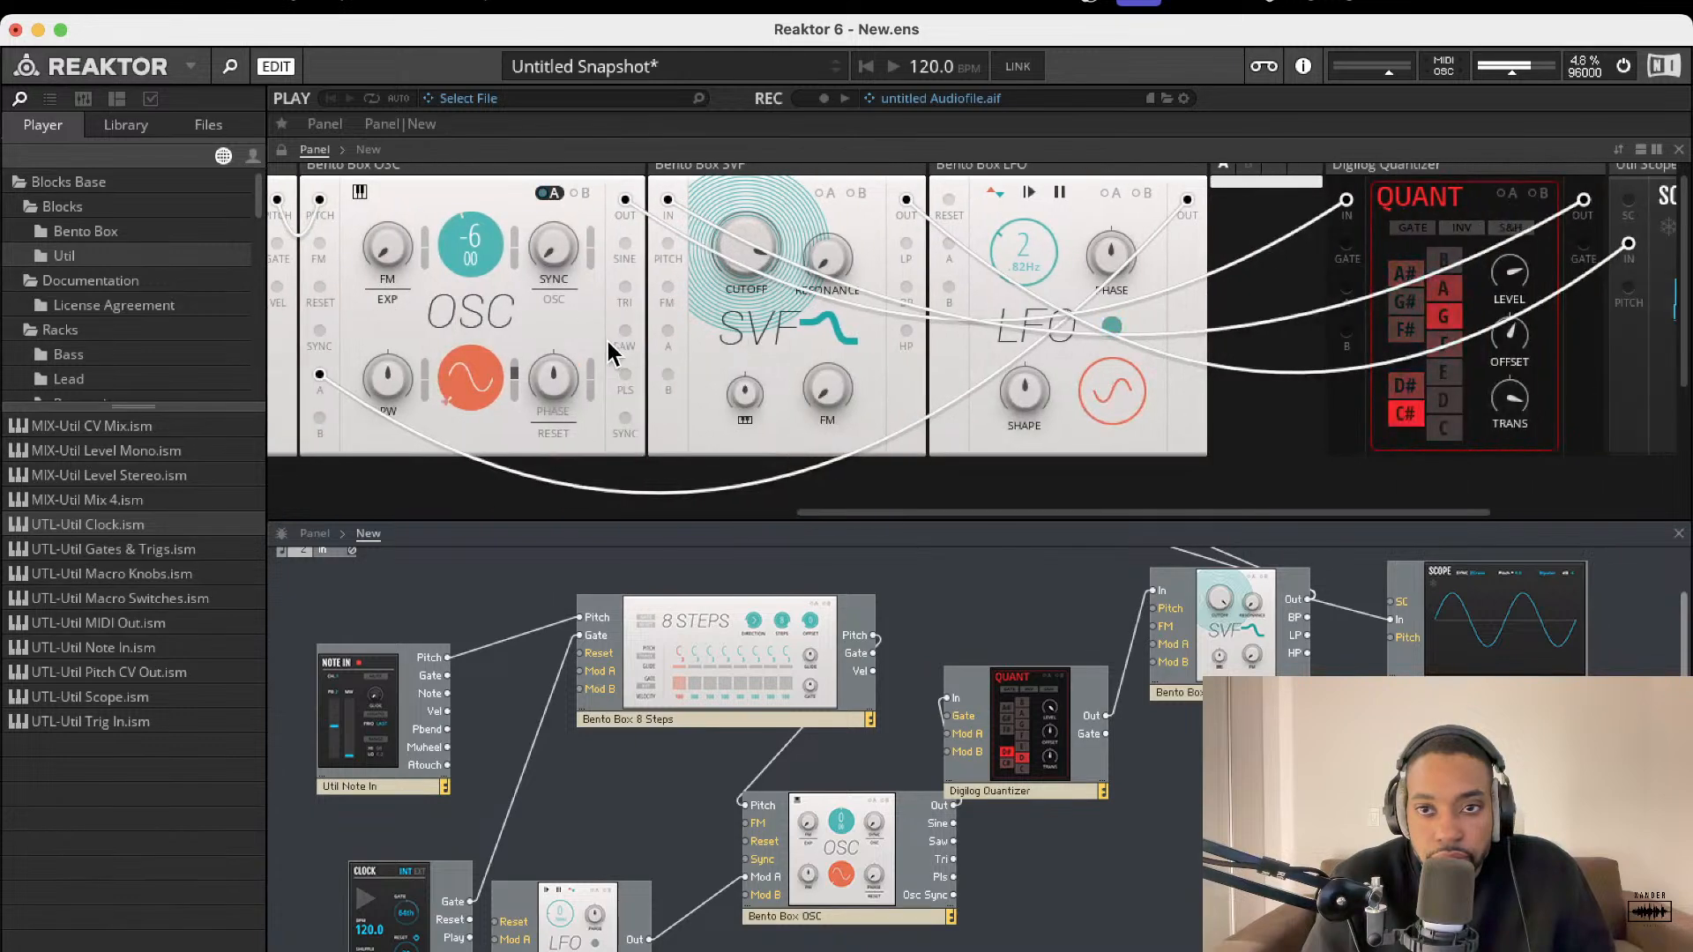
pyautogui.moveTo(1270, 271); pyautogui.dragTo(1273, 403)
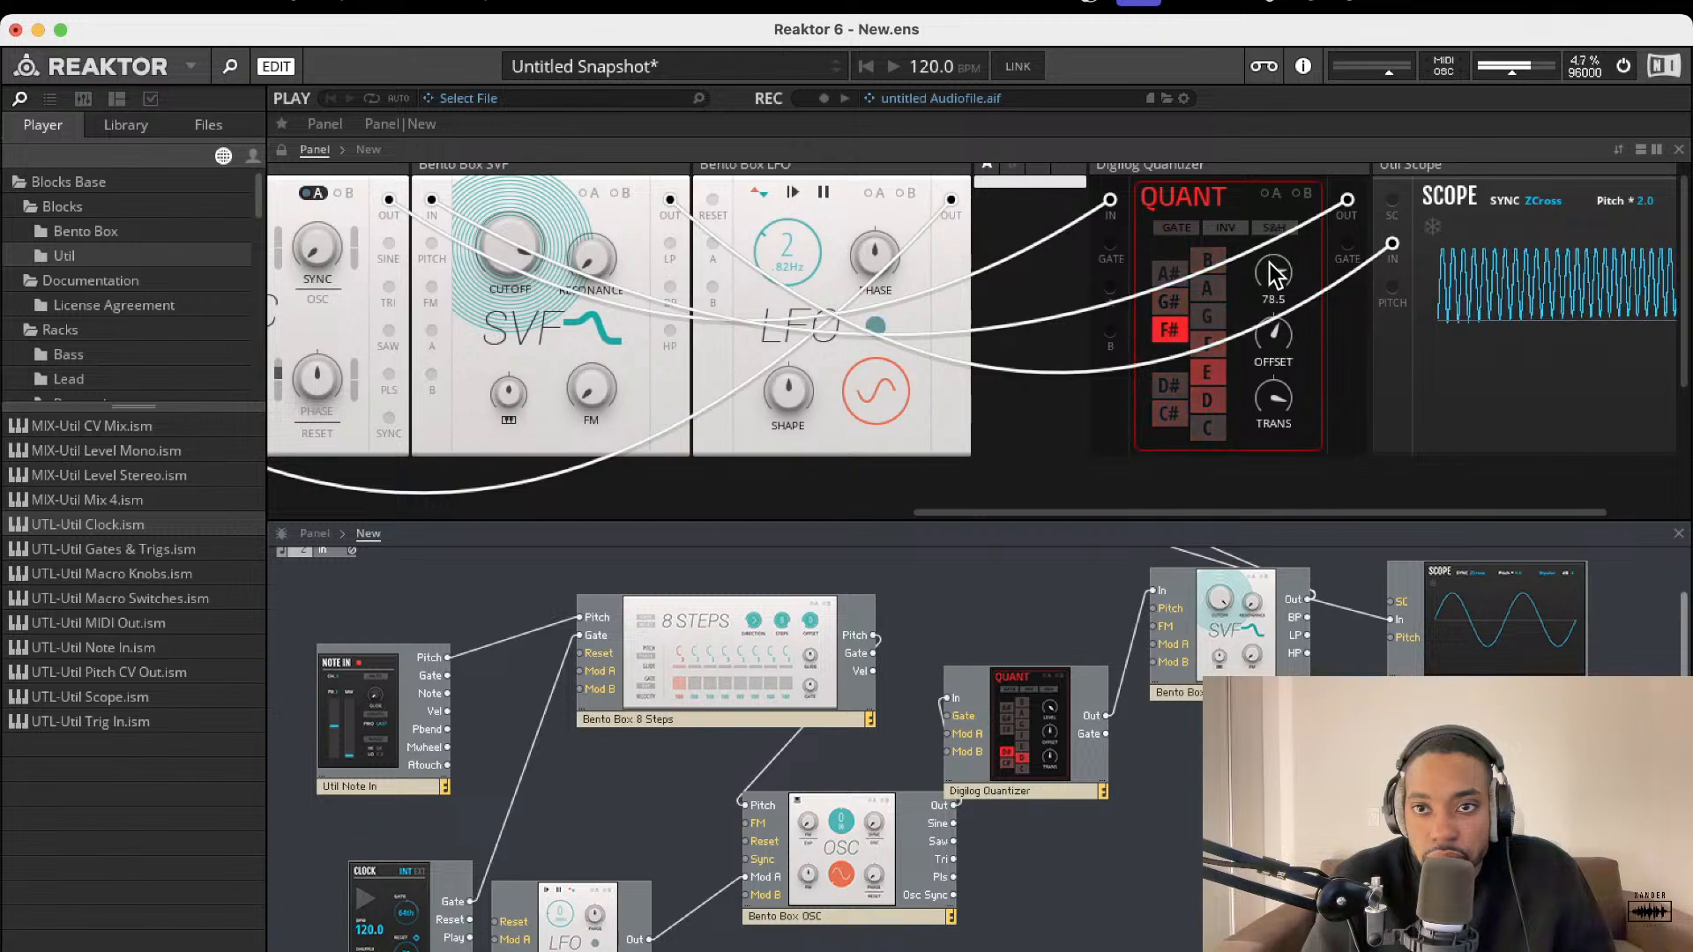
pyautogui.hscroll(-3, 1146, 262)
pyautogui.hscroll(-1, 1147, 262)
pyautogui.hotkey('ctrl', 'Left')
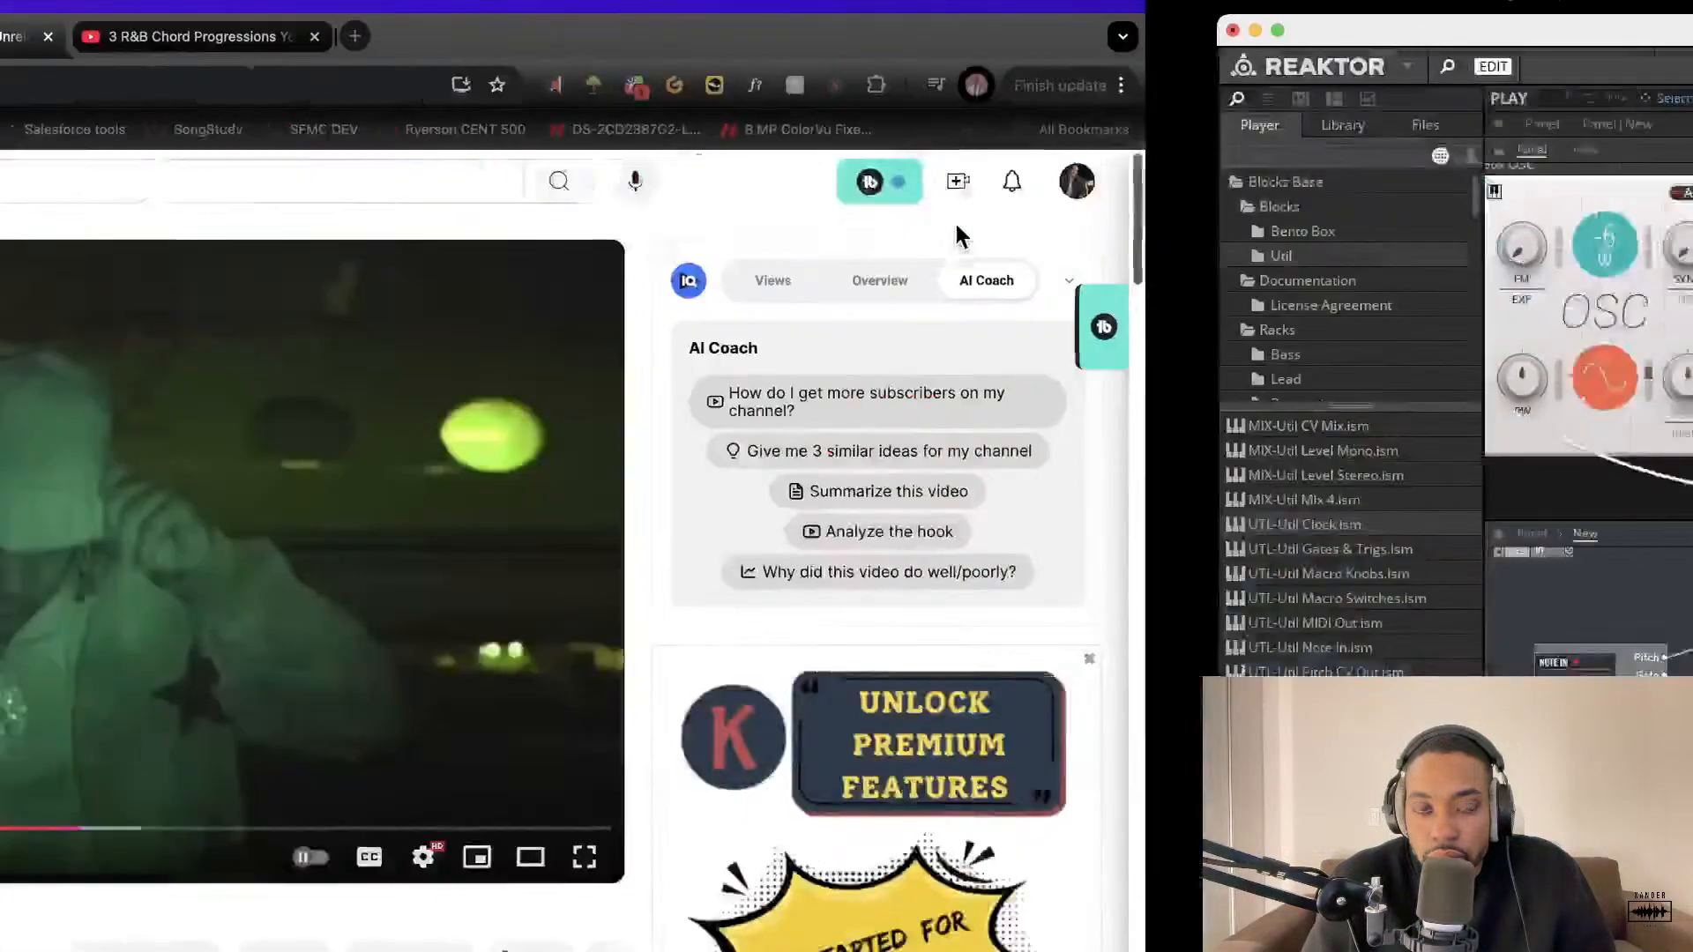
pyautogui.hotkey('ctrl', 'Right')
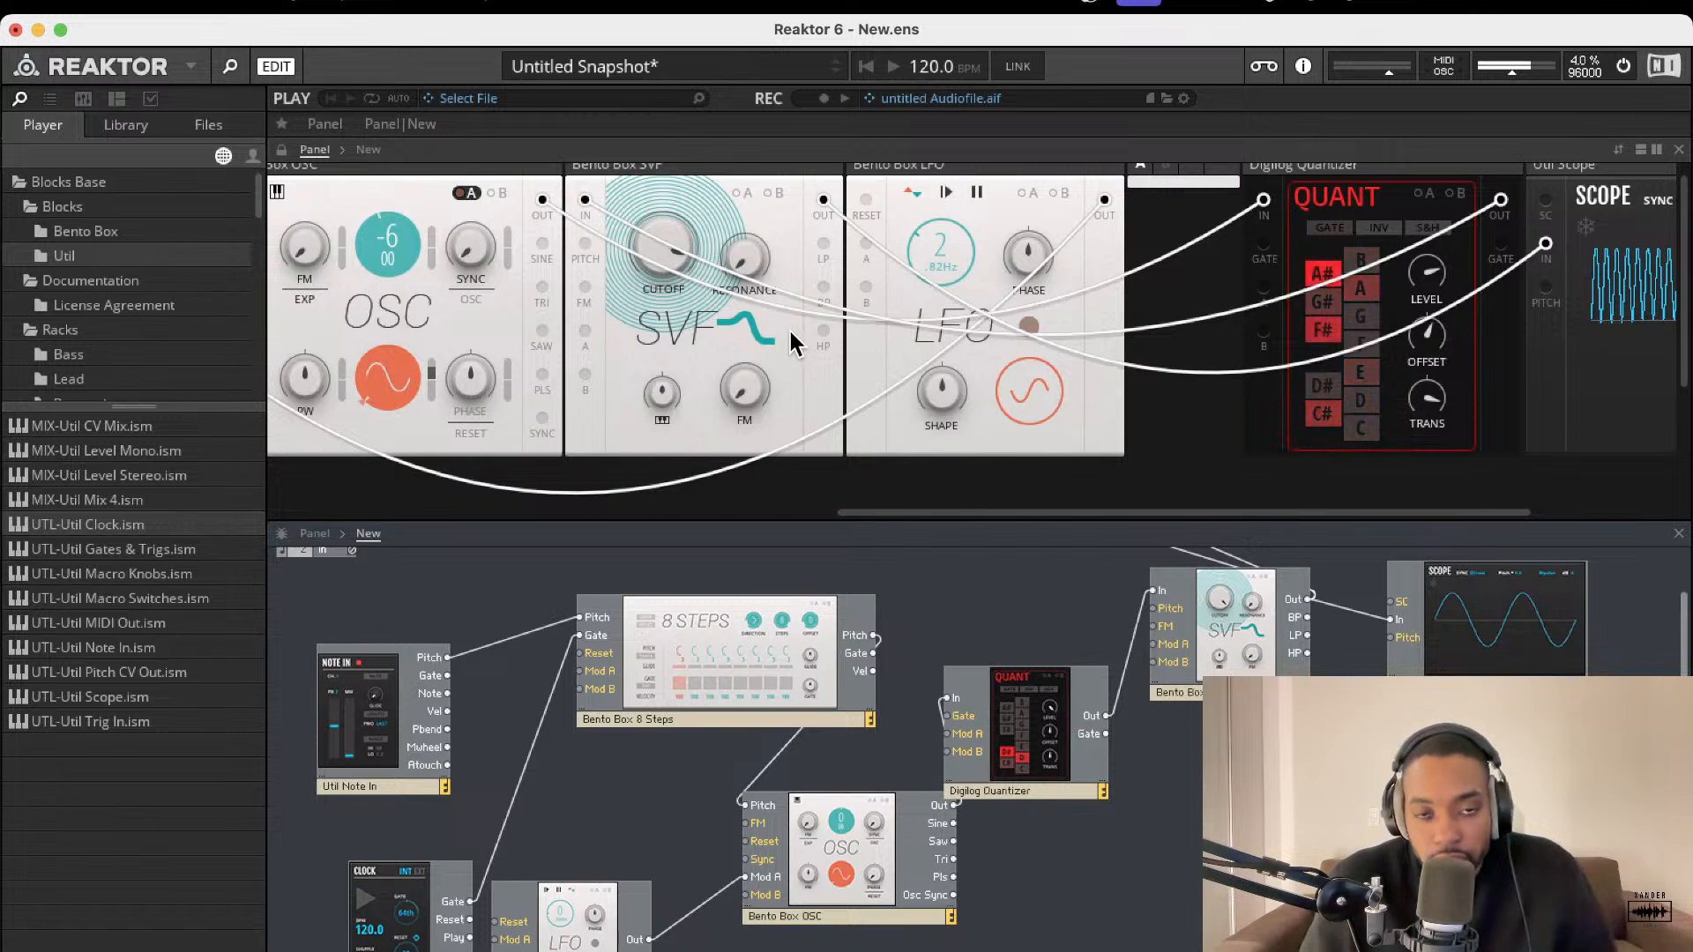
# - Set the Util Clock's tempo to 97.0 BPM
pyautogui.hscroll(-10, 662, 390)
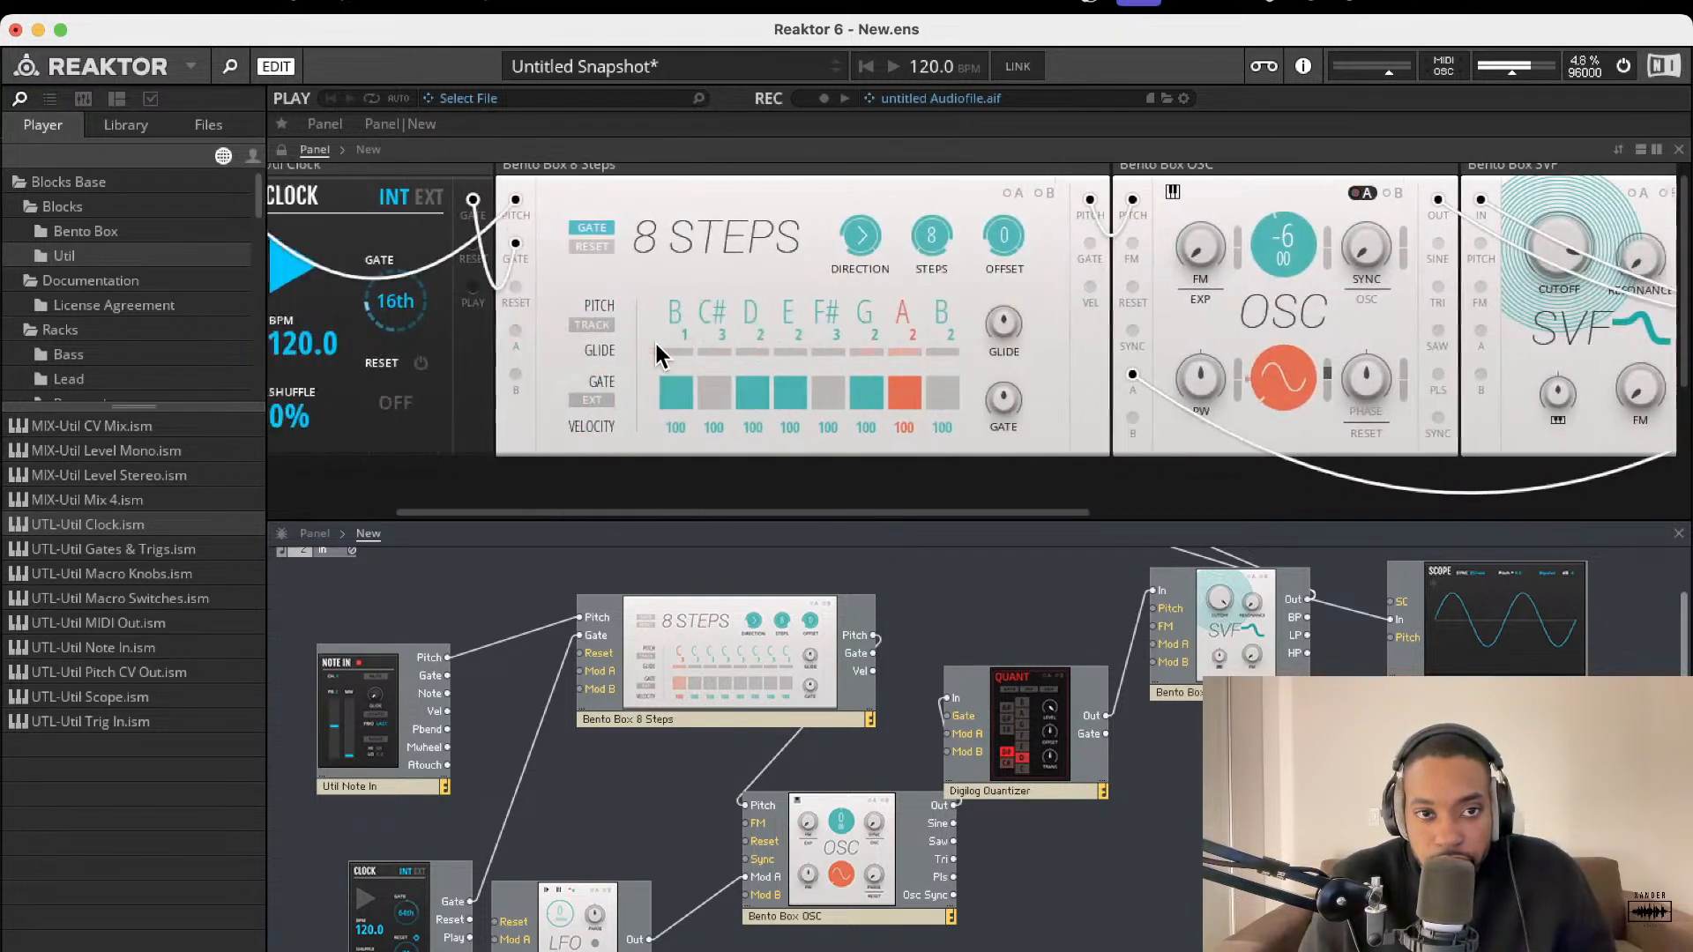
pyautogui.hscroll(-5, 676, 346)
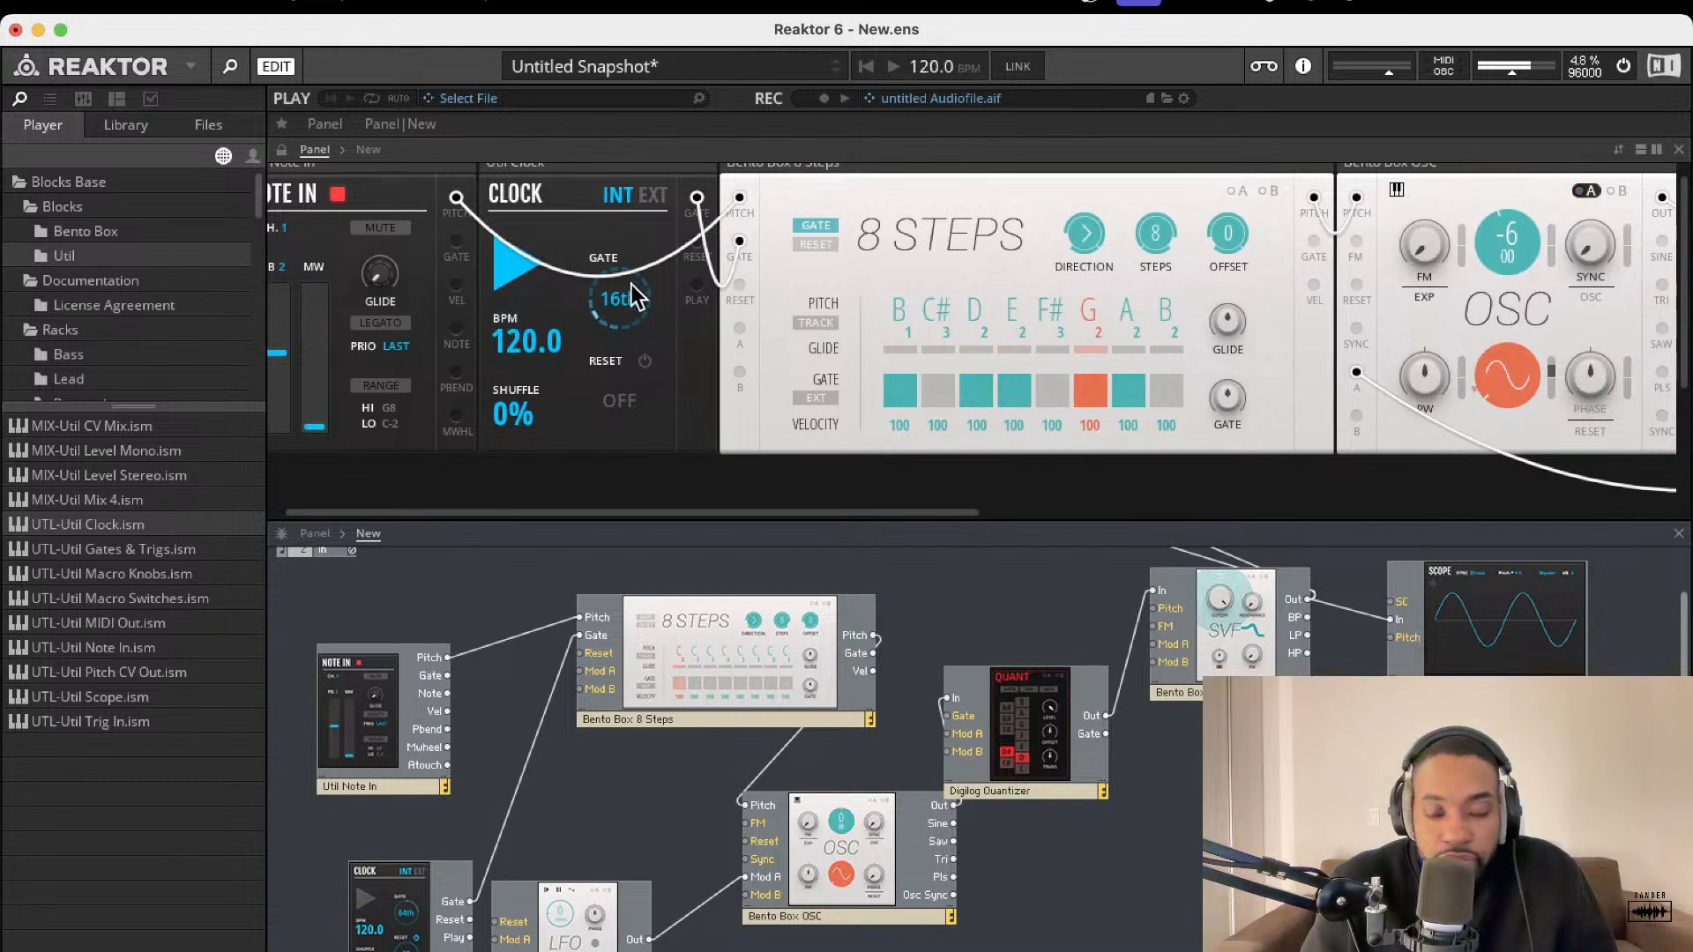
pyautogui.moveTo(532, 353)
pyautogui.mouseDown()
pyautogui.moveTo(536, 401)
pyautogui.moveTo(532, 370)
pyautogui.mouseUp()
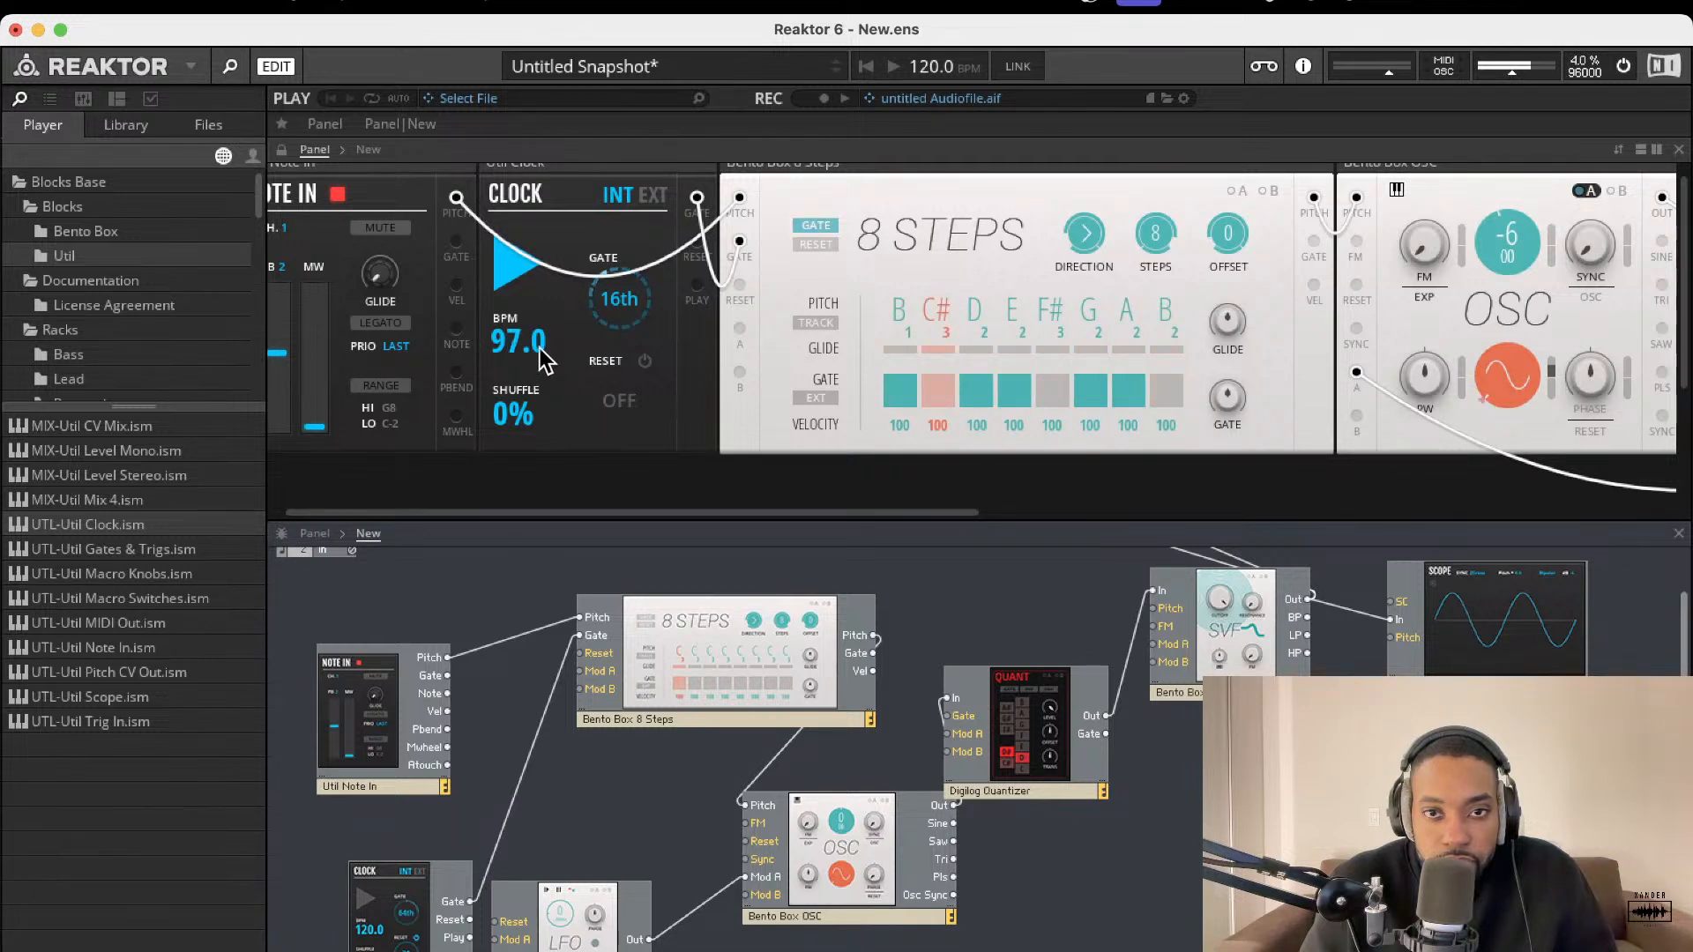
# - Adjust the Bento Box SVF, setting Cutoff to 8.16 kHz and Resonance to 23.4 and tweaking its keyboard tracking
pyautogui.hscroll(3, 540, 360)
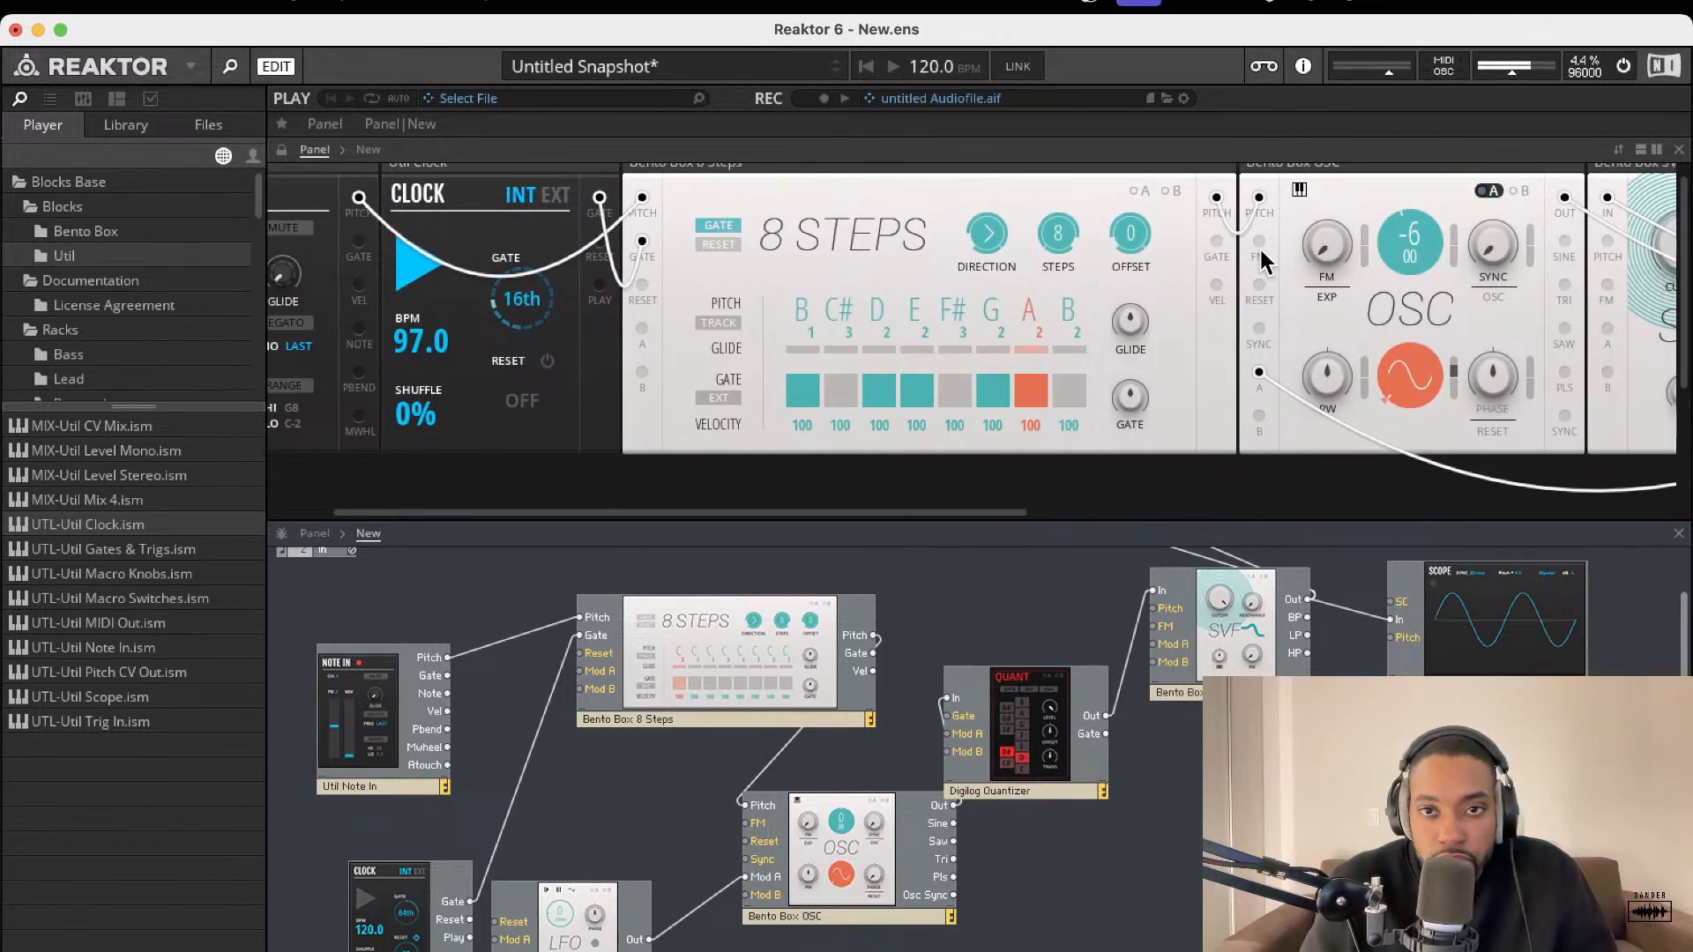
pyautogui.hscroll(5, 1262, 261)
pyautogui.hscroll(4, 1190, 392)
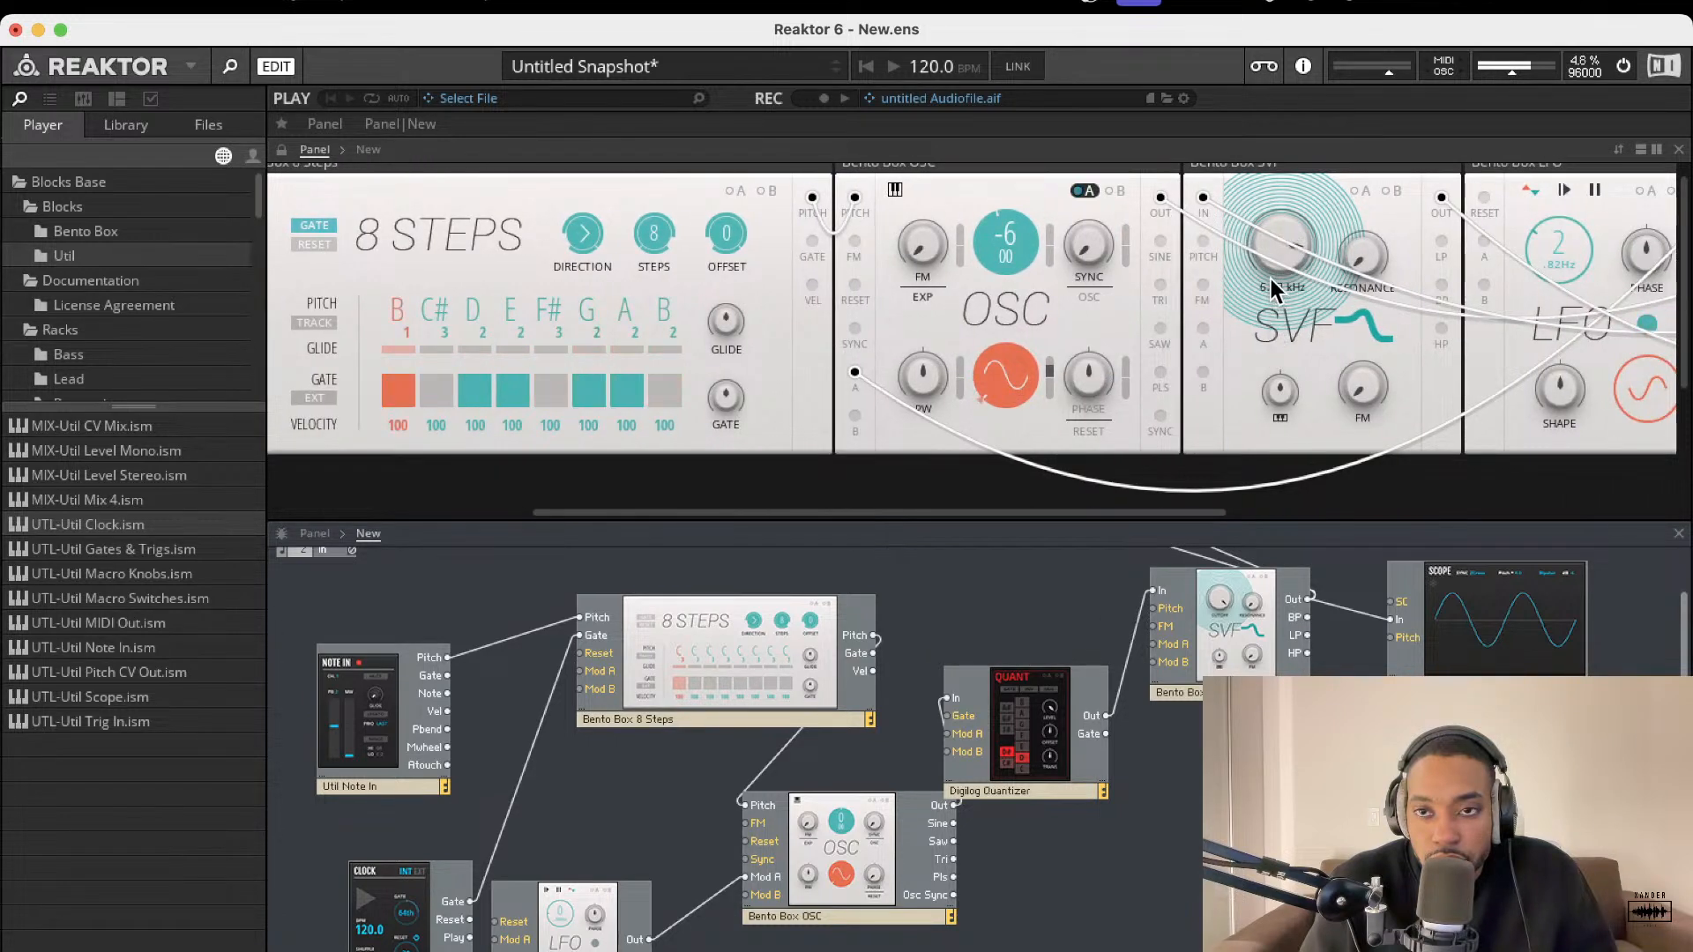
pyautogui.moveTo(1273, 425); pyautogui.dragTo(1288, 254)
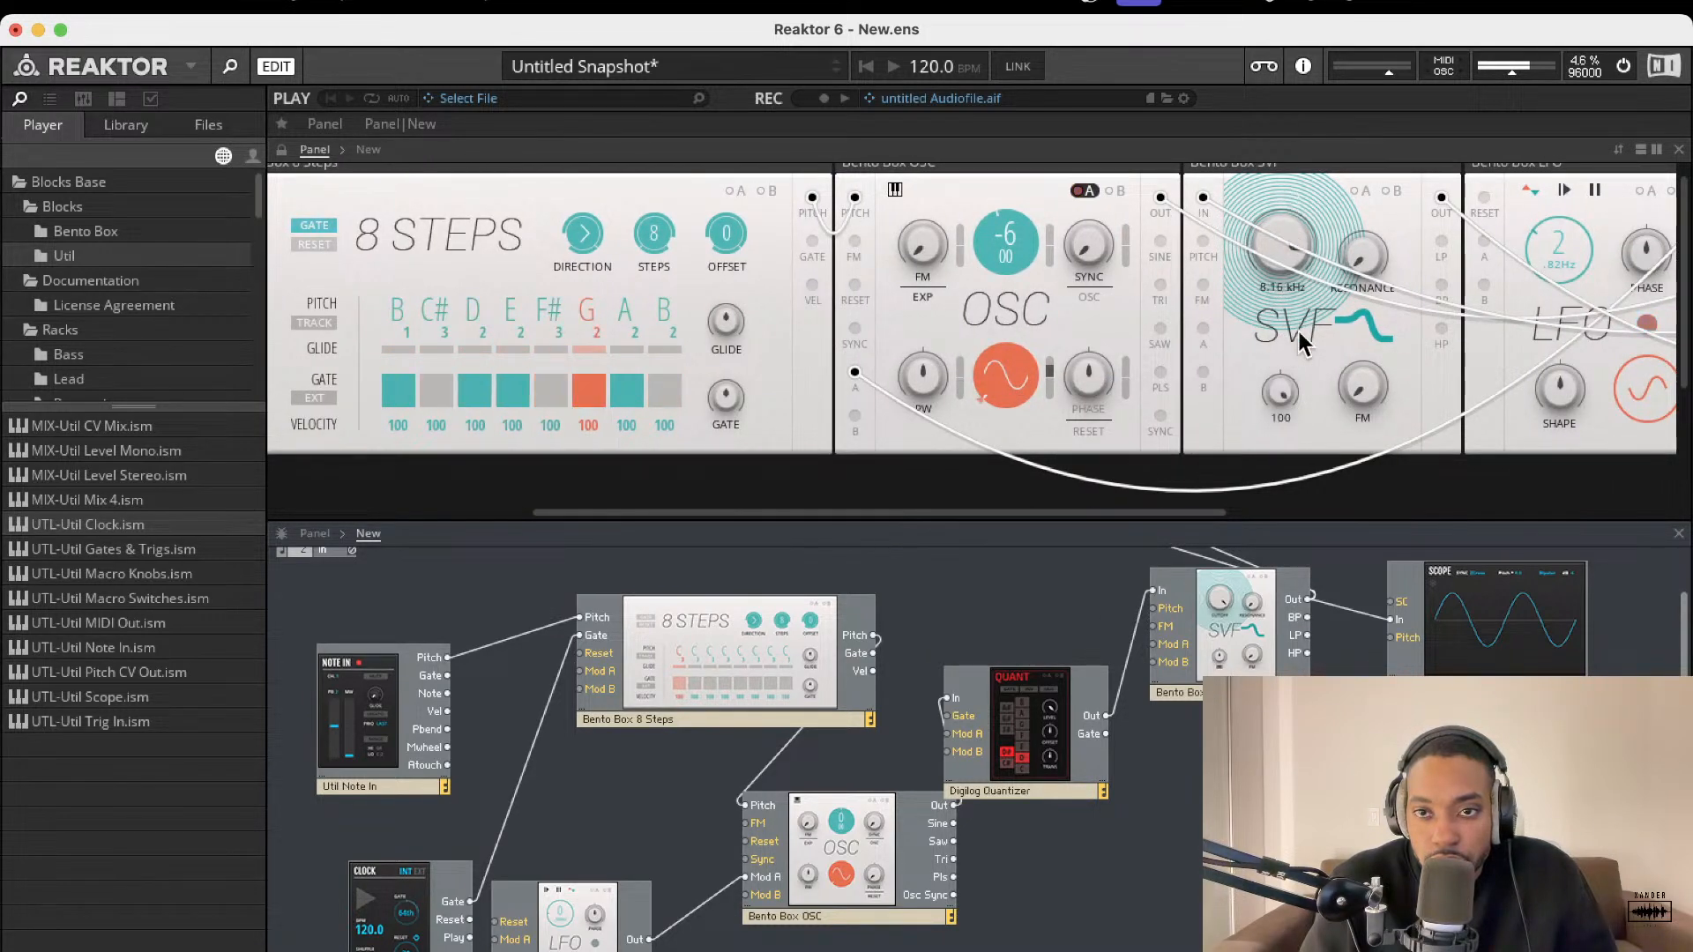
pyautogui.moveTo(1281, 392); pyautogui.dragTo(1283, 398)
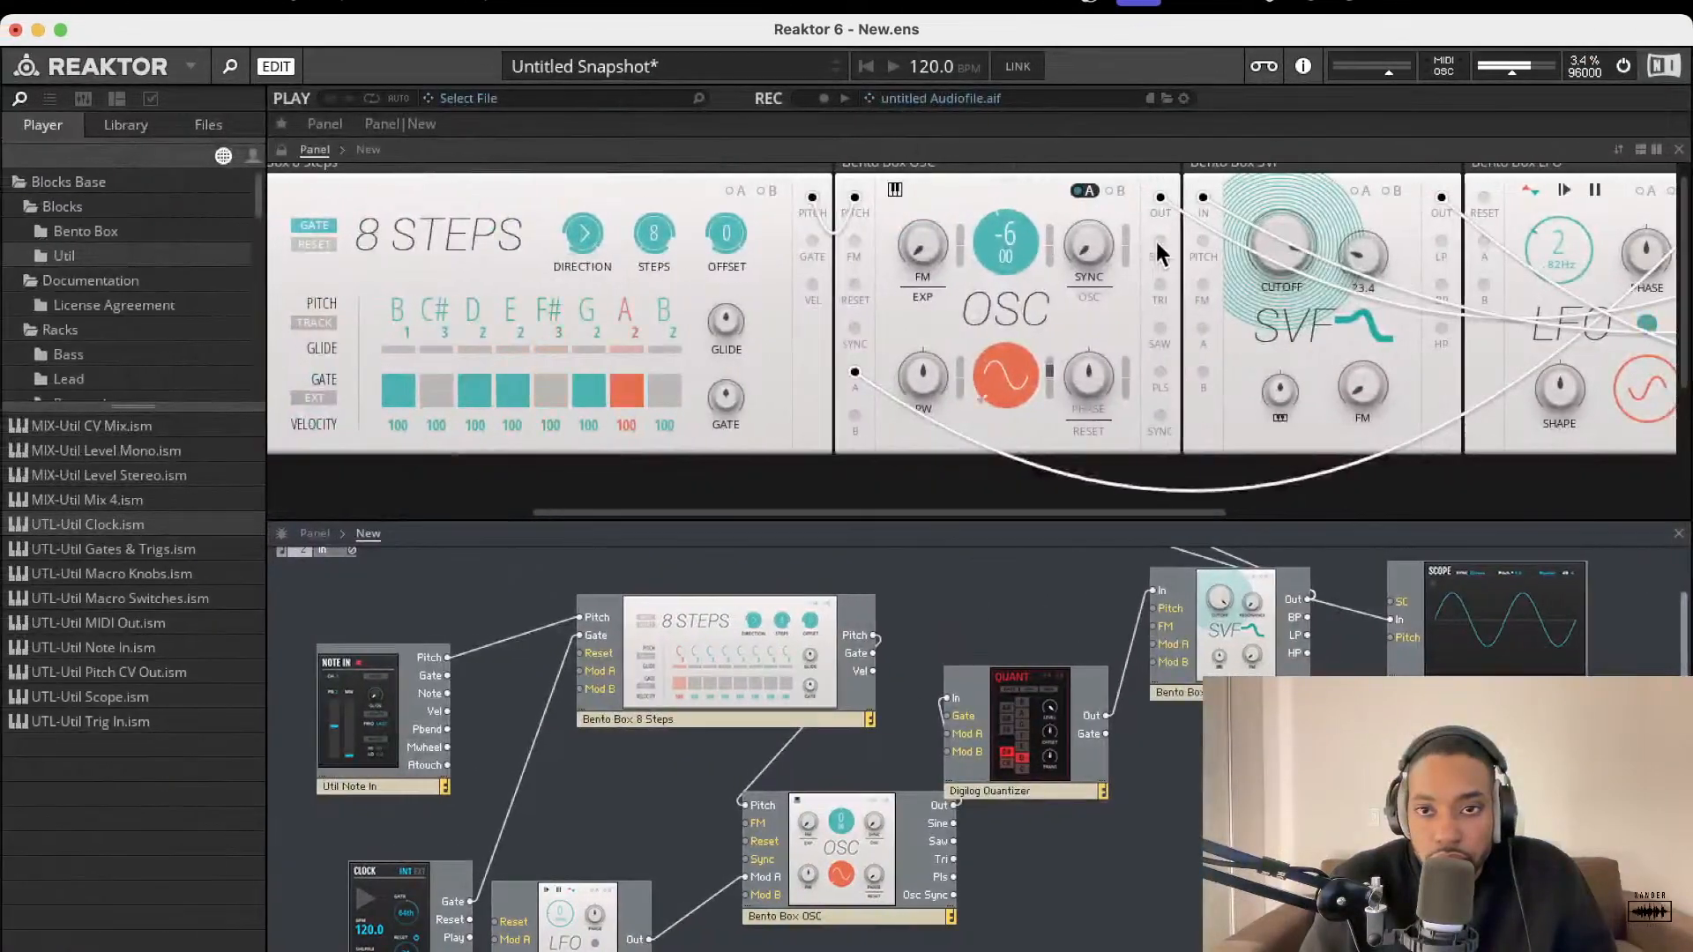
pyautogui.hscroll(2, 1411, 265)
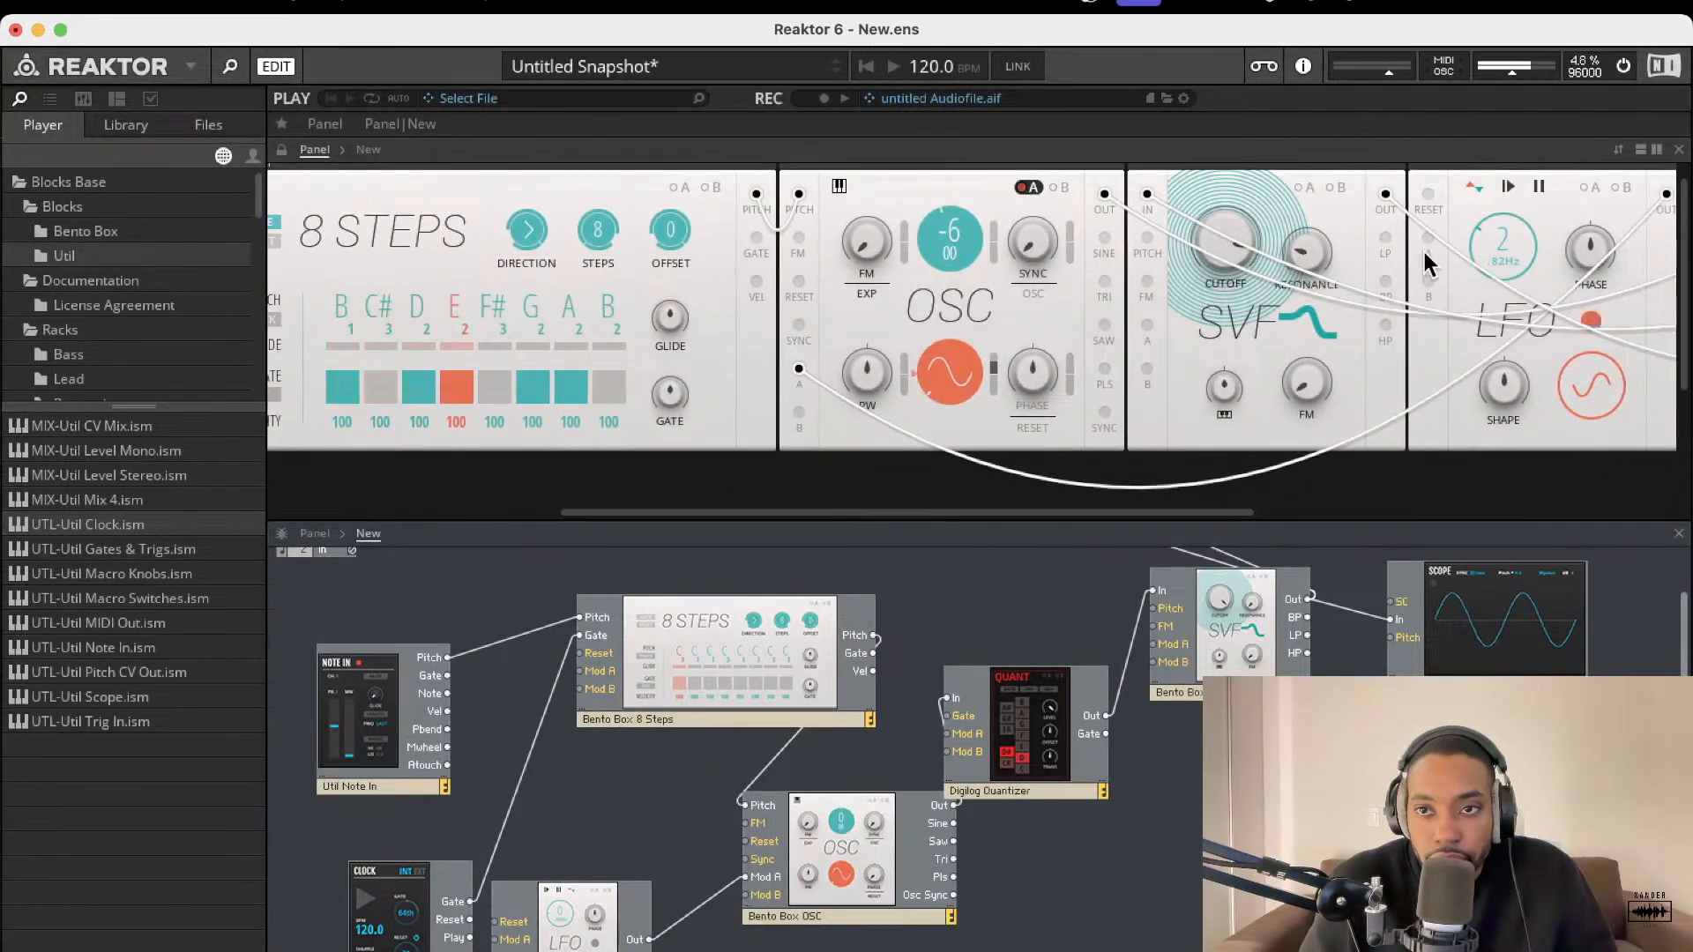
pyautogui.moveTo(1591, 255); pyautogui.dragTo(1581, 346)
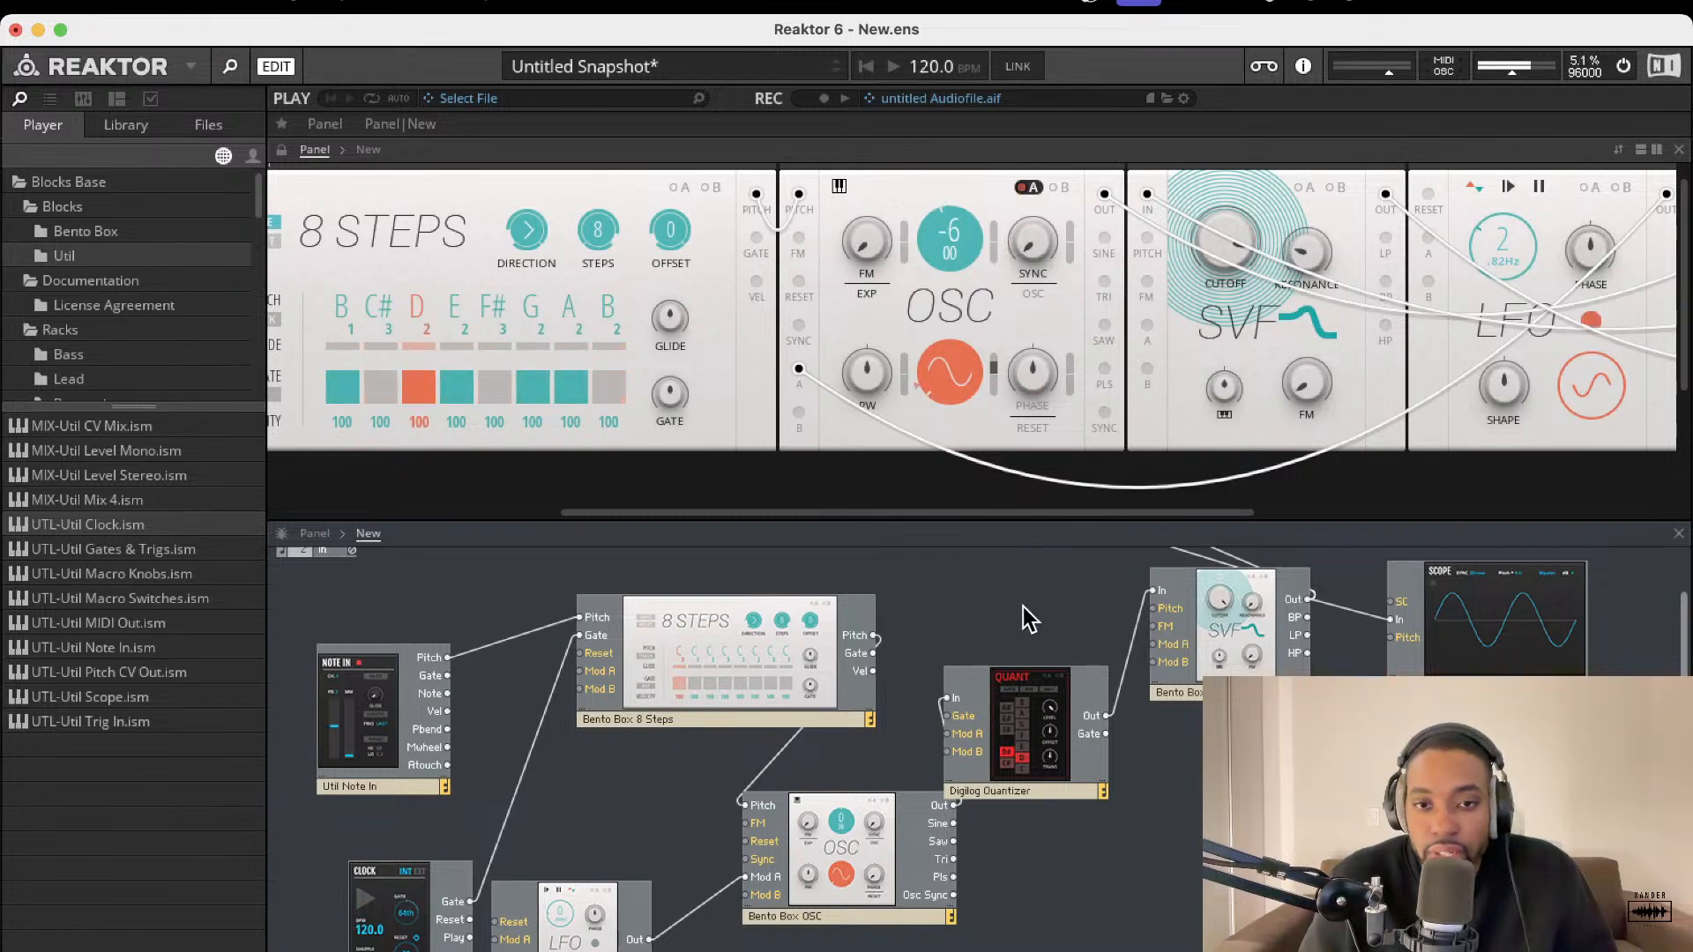
# - Duplicate the Bento Box LFO and place the copy directly above the original in the structure
pyautogui.scroll(1, 1091, 692)
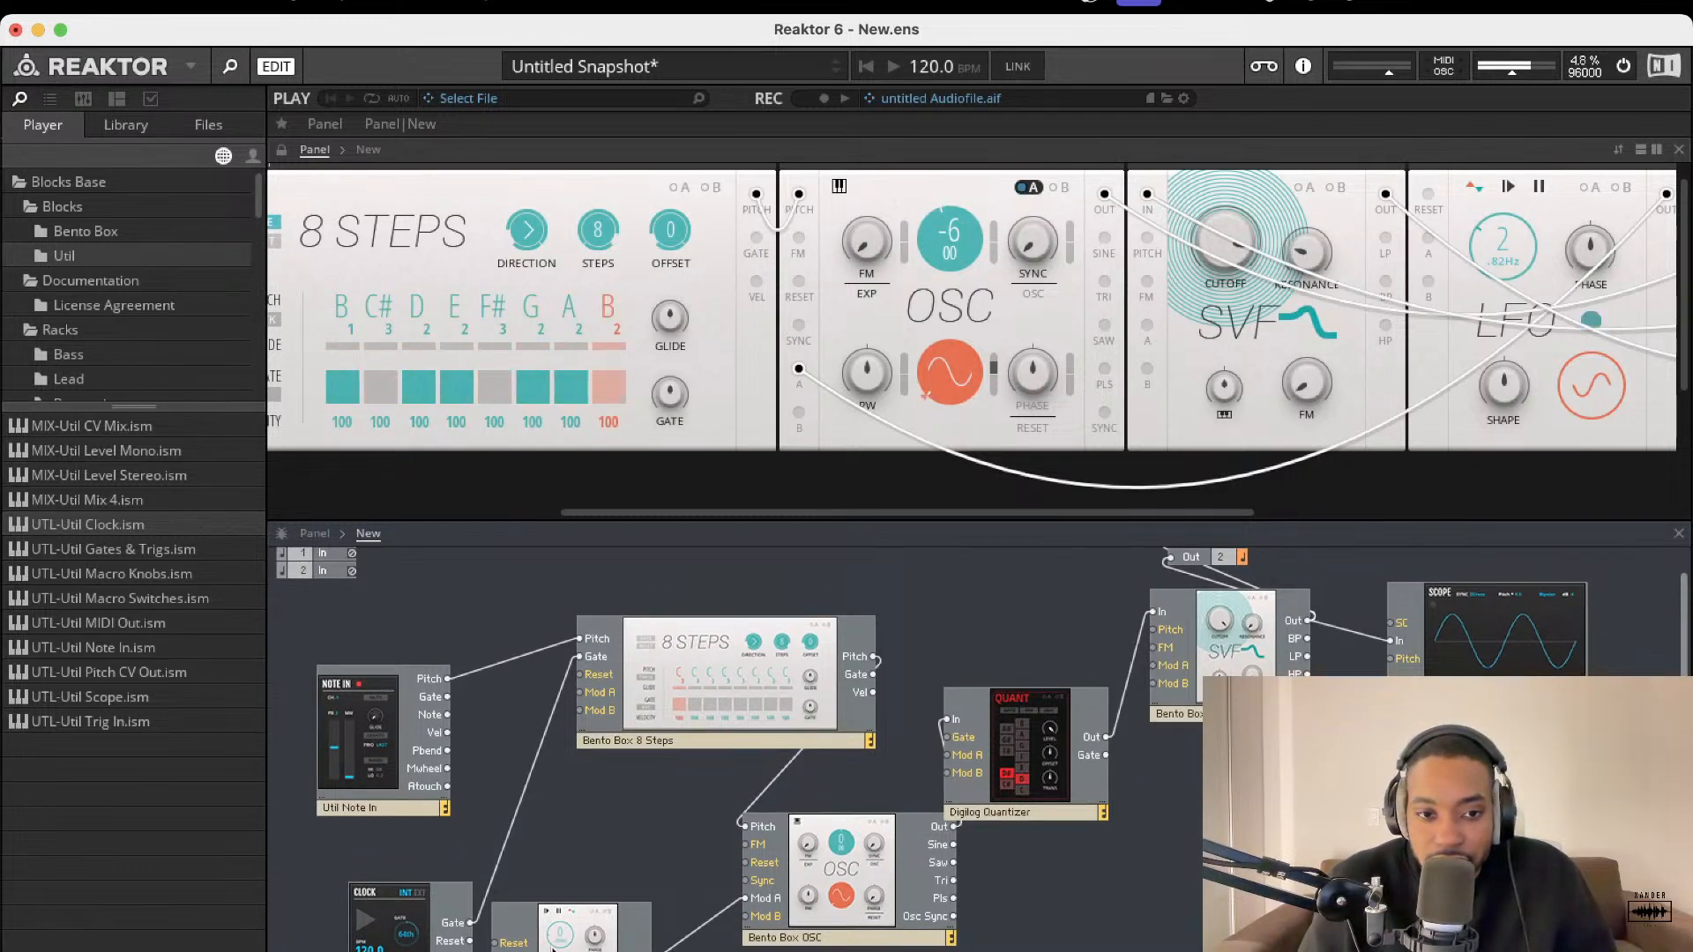
pyautogui.click(573, 926)
pyautogui.scroll(1, 578, 935)
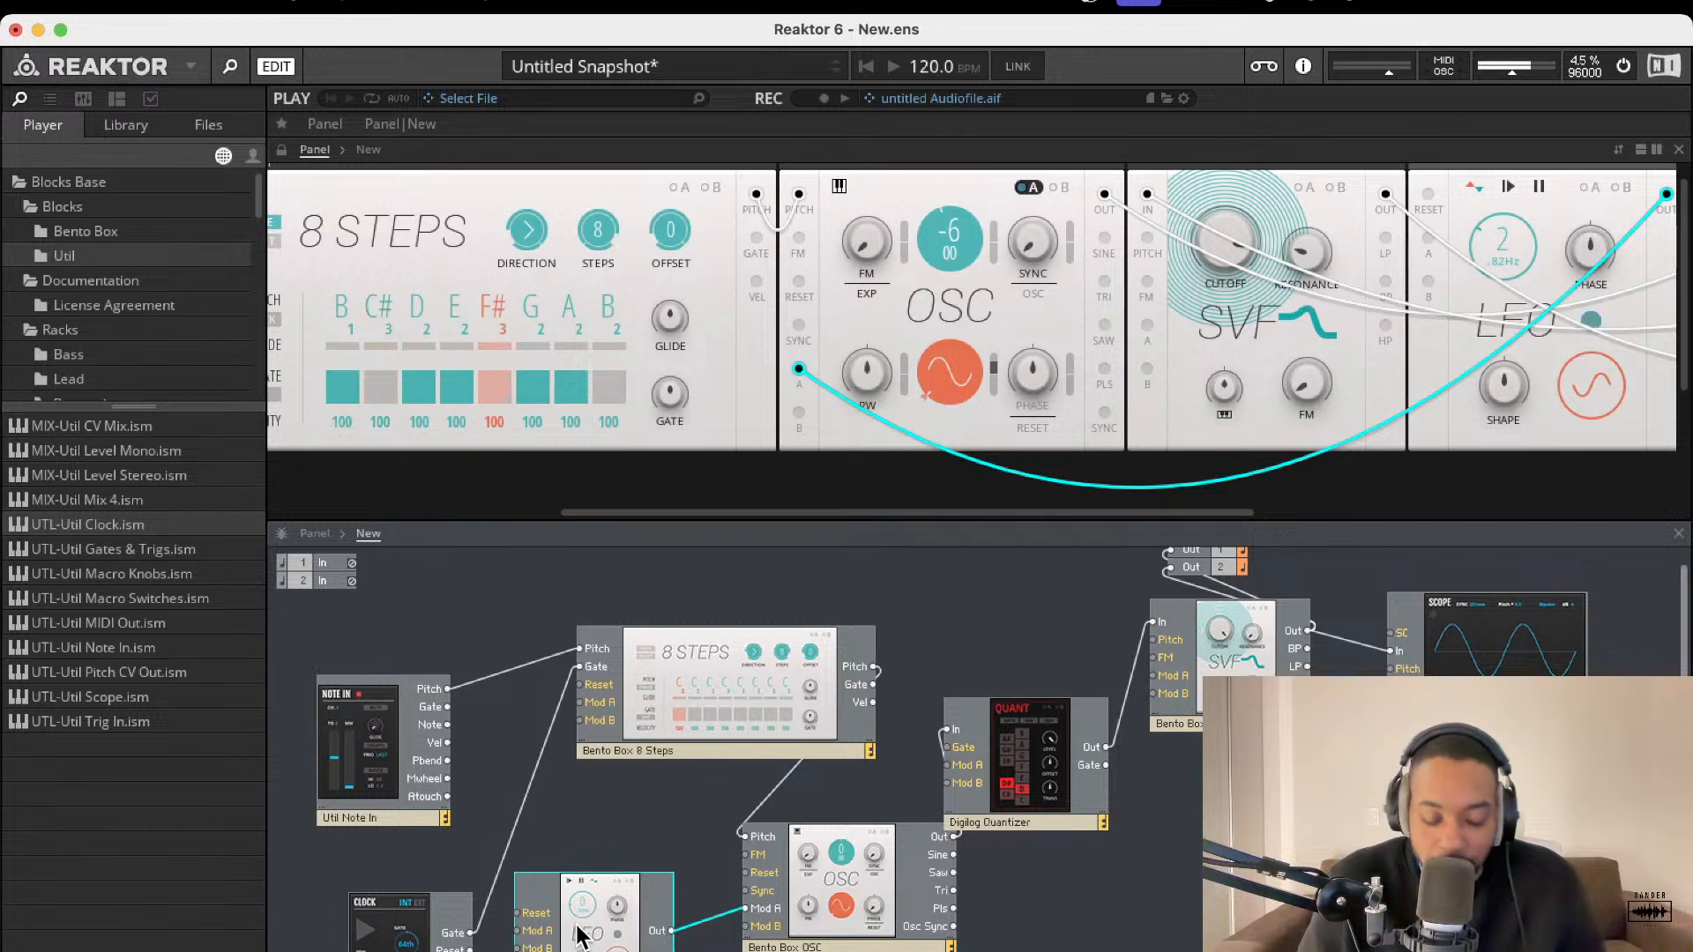
pyautogui.moveTo(571, 917)
pyautogui.moveTo(571, 921); pyautogui.dragTo(573, 824)
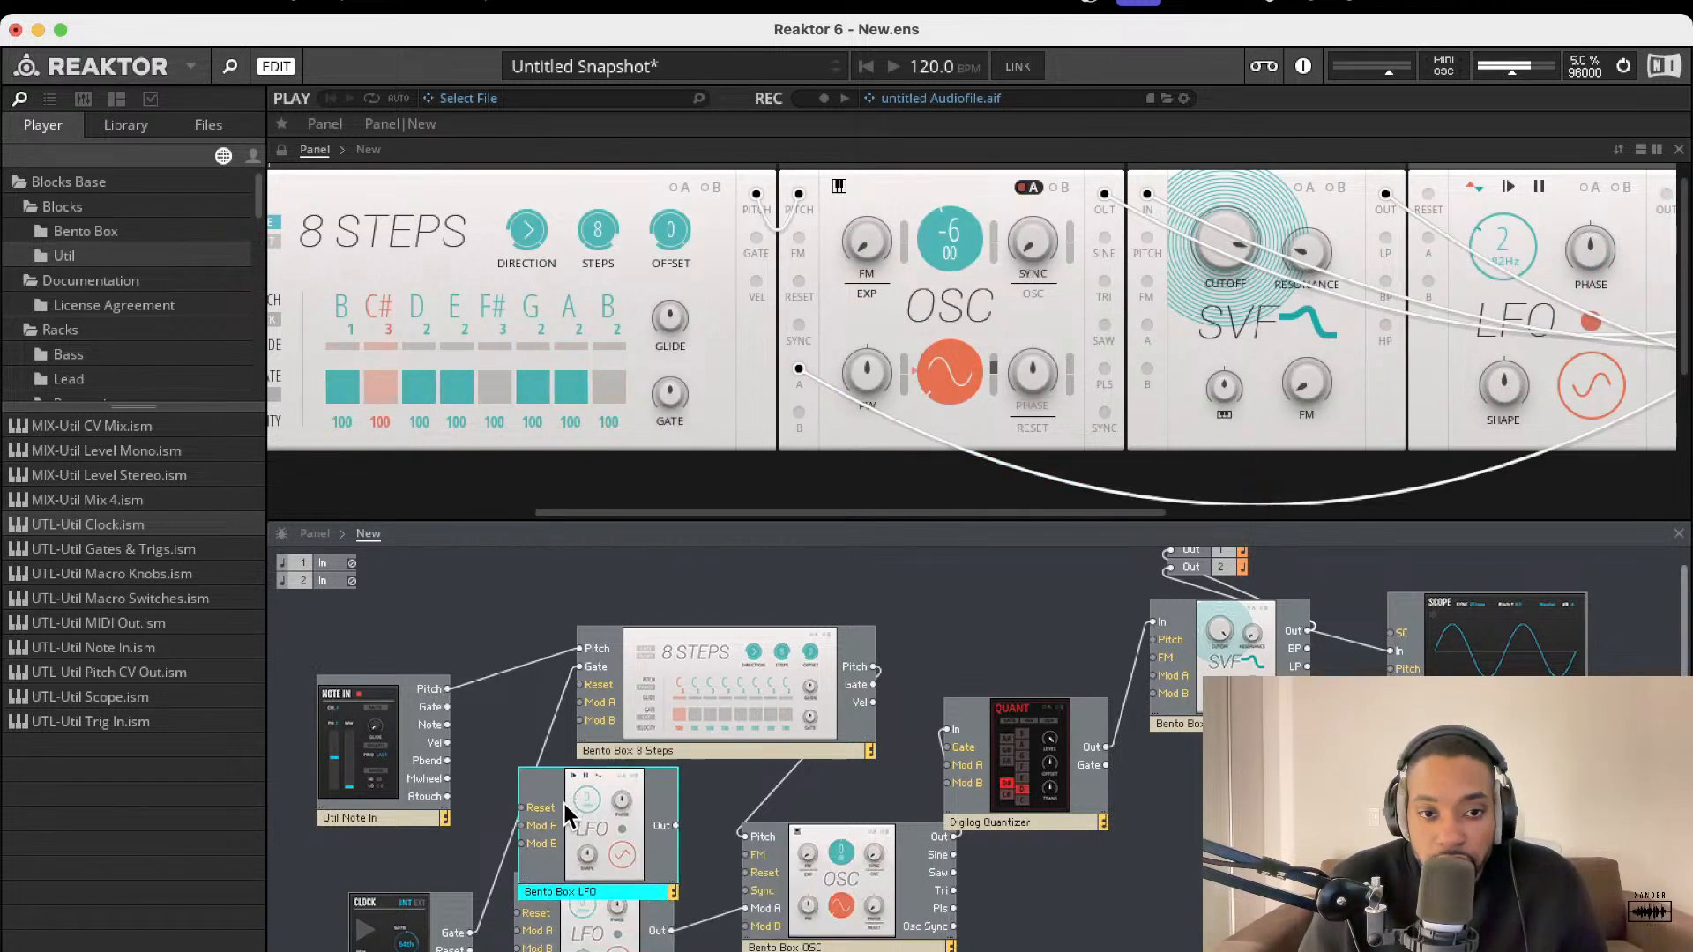
# - Connect the upper LFO's output to the Bento Box OSC's FM input and adjust the oscillator's FM amount and modulation depth
pyautogui.moveTo(752, 850); pyautogui.dragTo(748, 855)
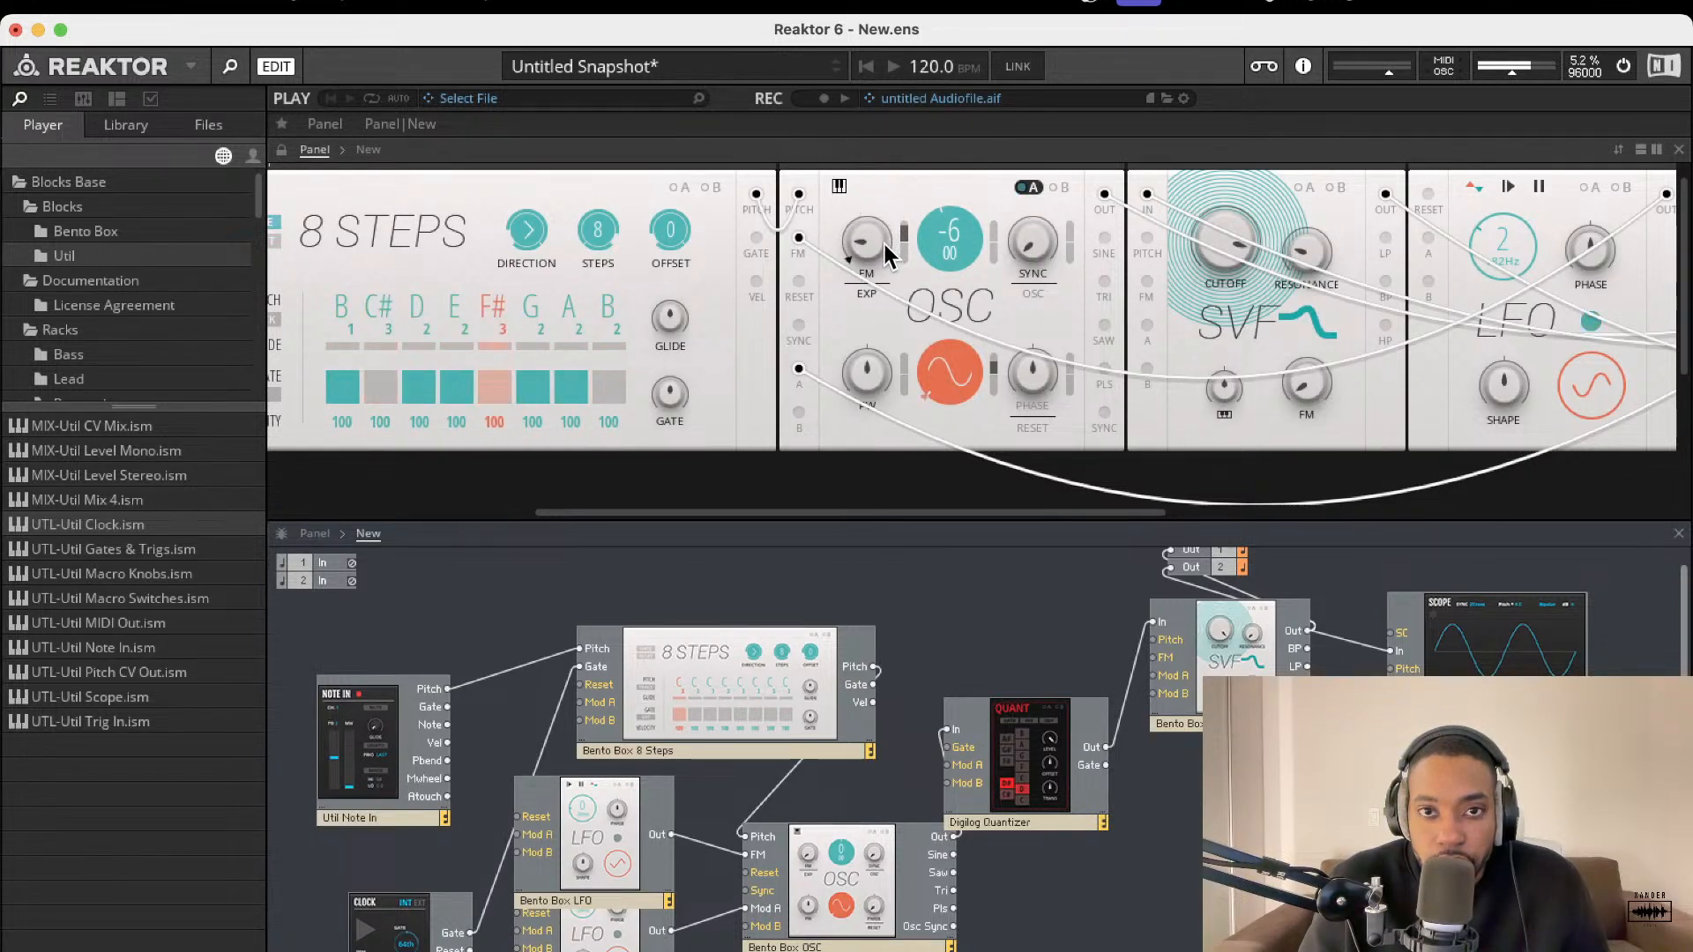
pyautogui.moveTo(888, 256)
pyautogui.mouseDown()
pyautogui.moveTo(879, 185)
pyautogui.moveTo(879, 249)
pyautogui.mouseUp()
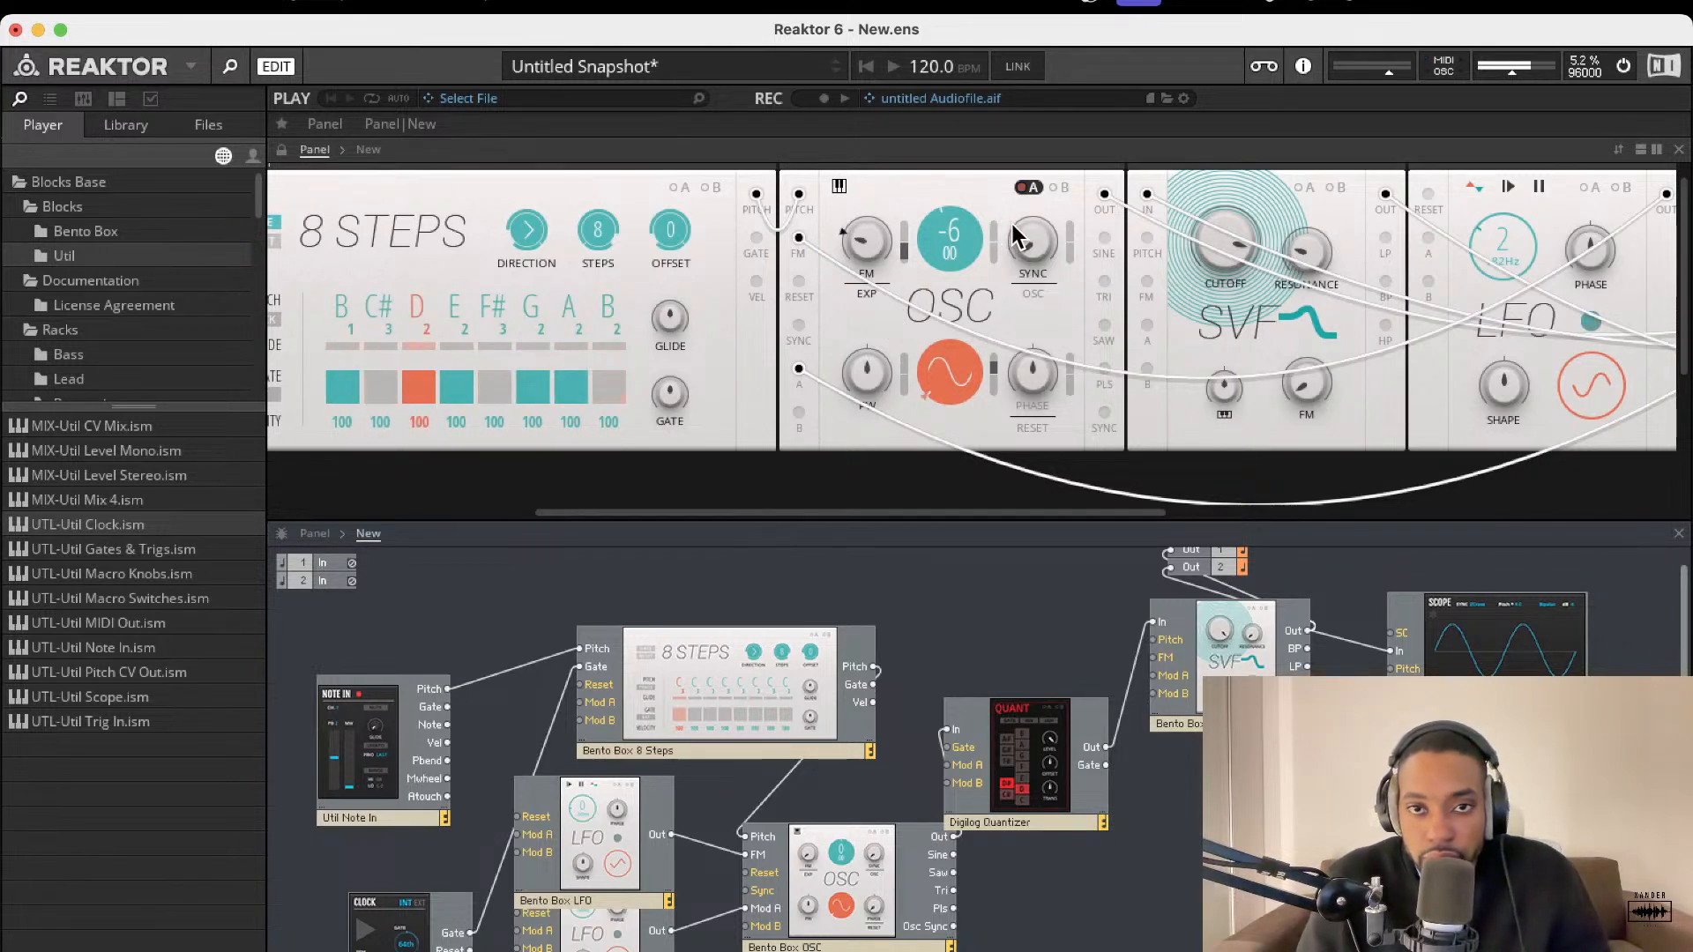
# - Try switching off the A, G, F# and D# notes in the Digilog Quantizer
pyautogui.hscroll(5, 1012, 236)
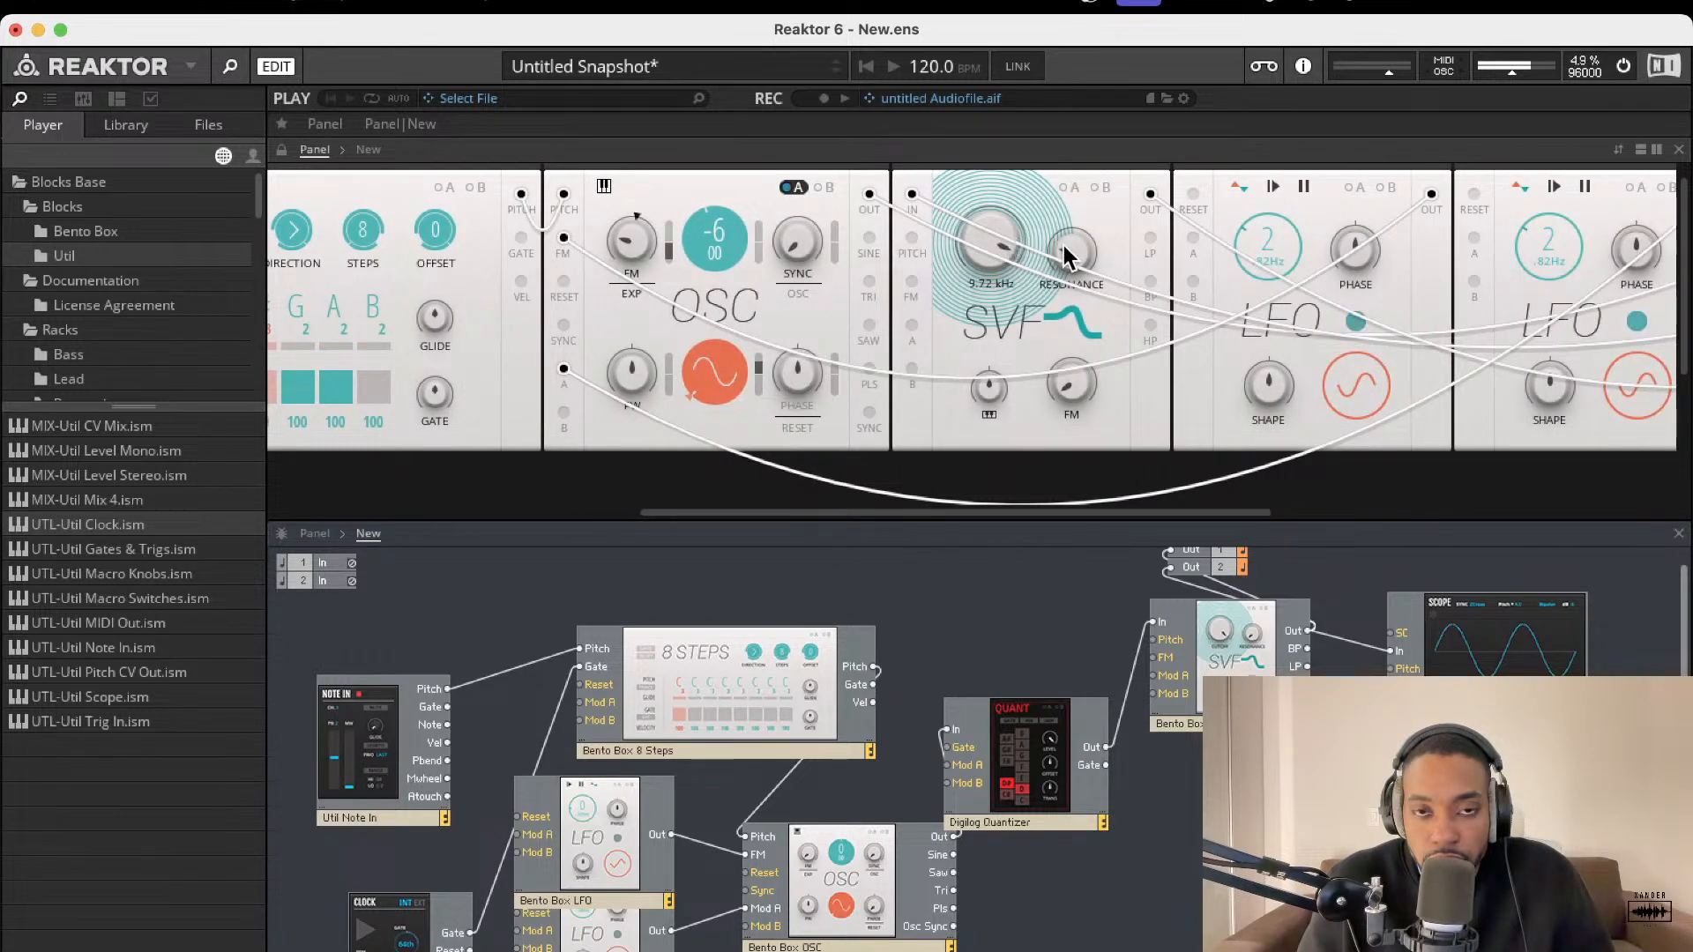
pyautogui.hscroll(4, 1023, 246)
pyautogui.hscroll(3, 1137, 243)
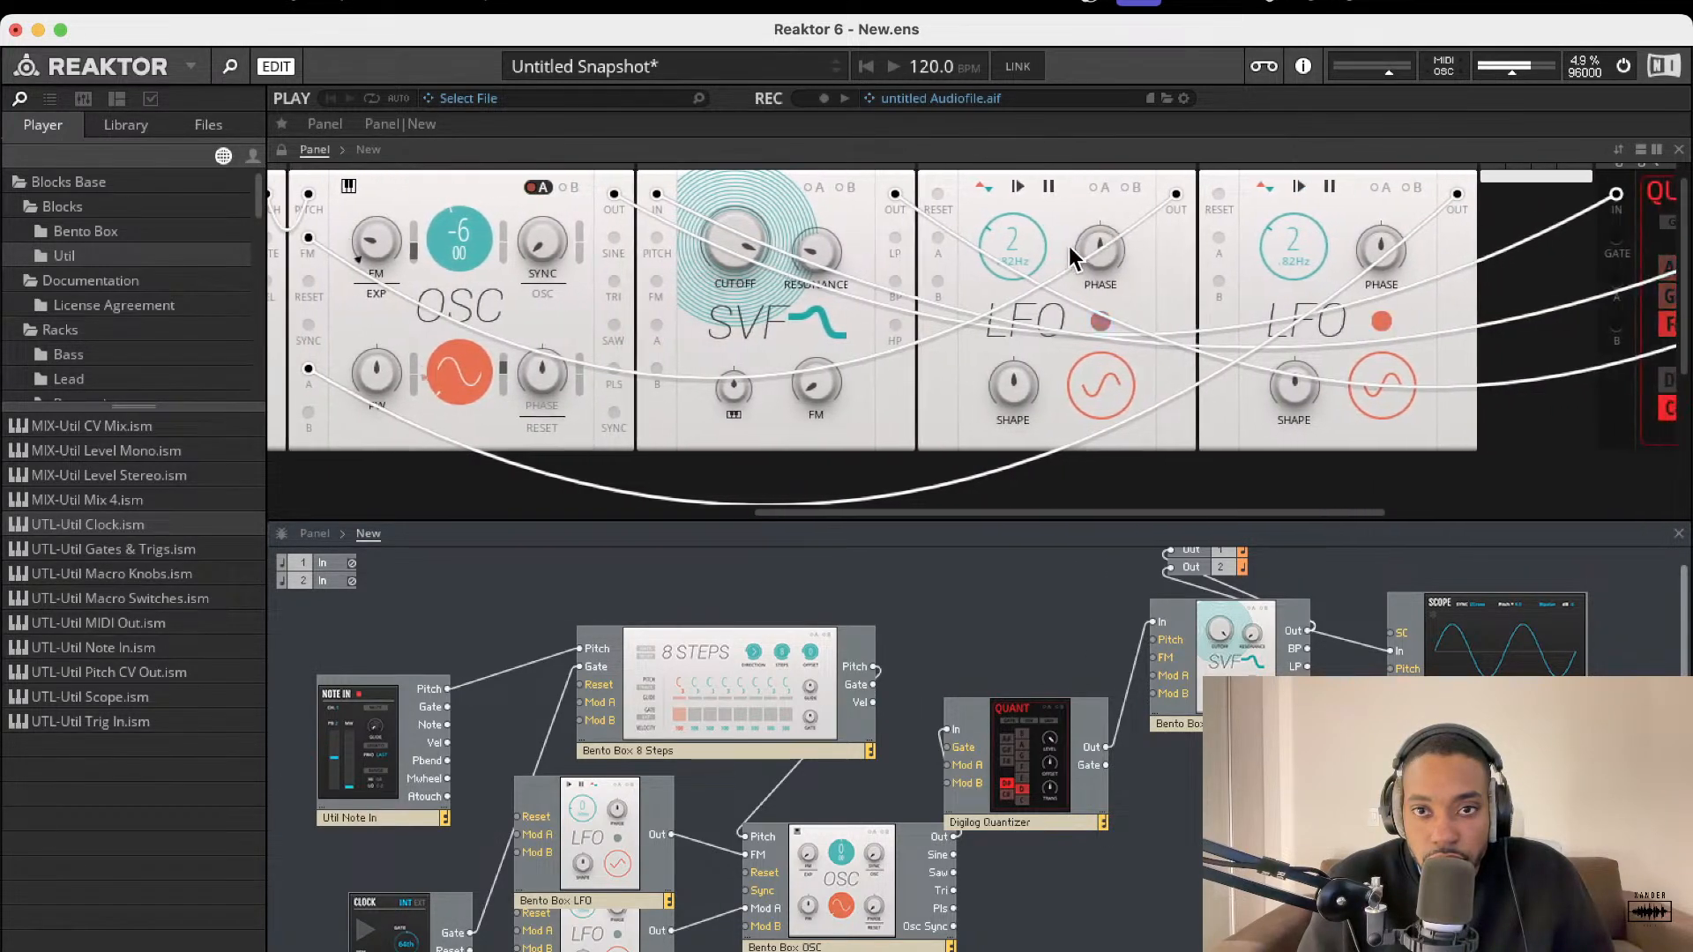
pyautogui.hscroll(4, 1119, 237)
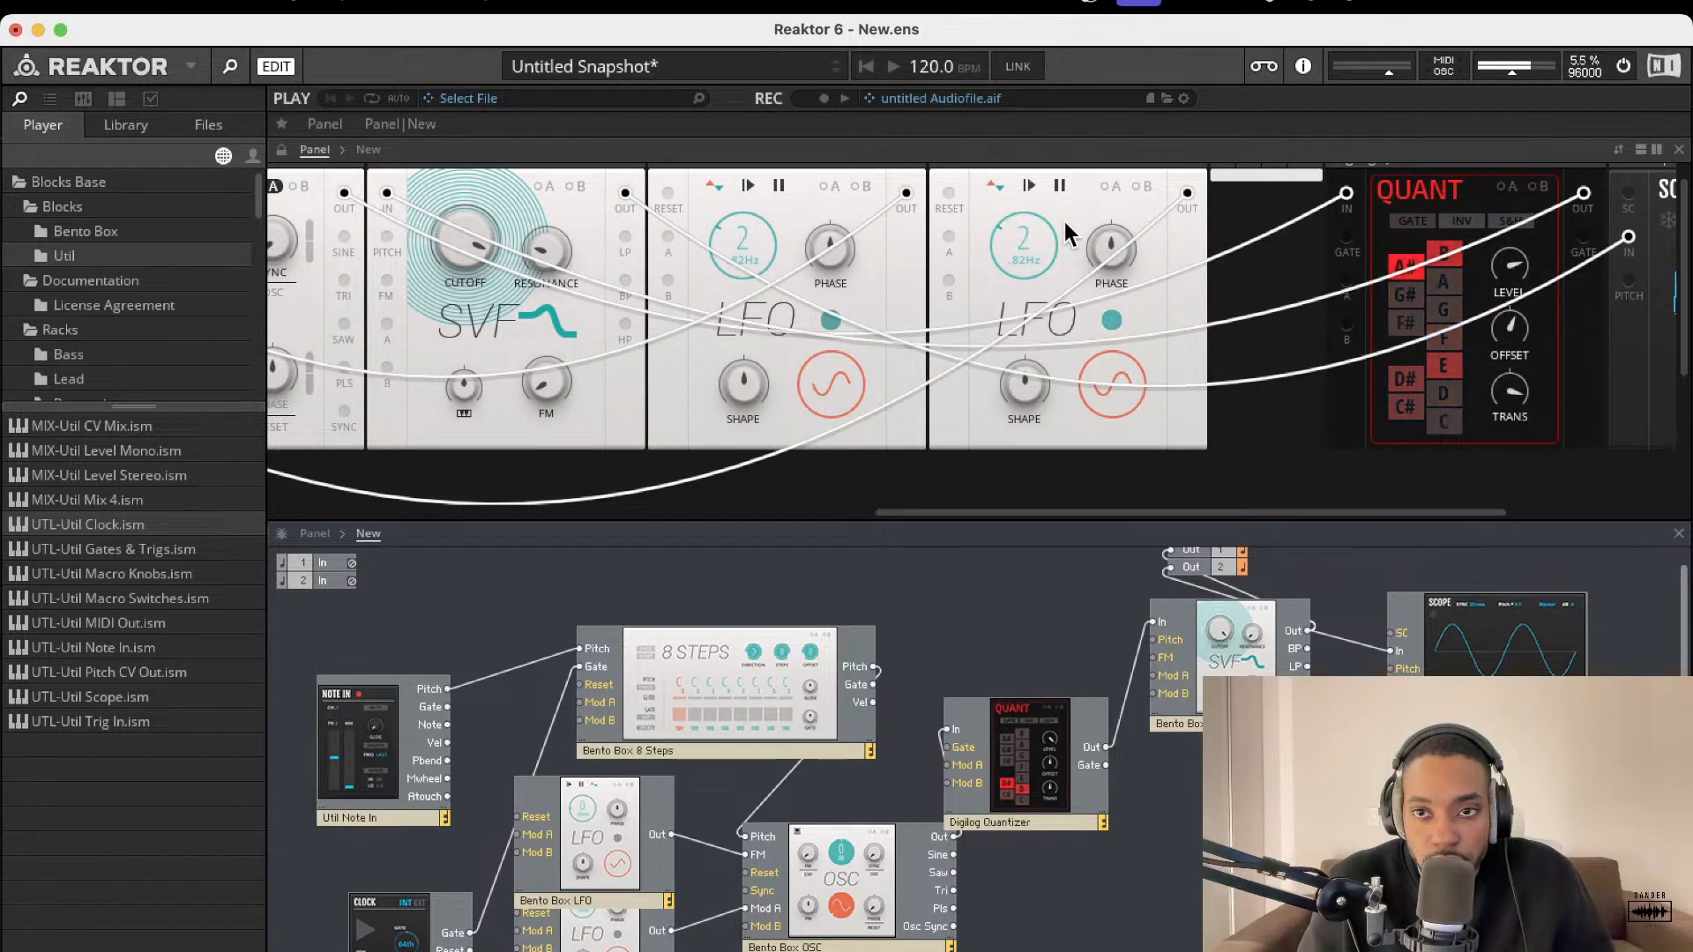
pyautogui.hscroll(6, 1164, 247)
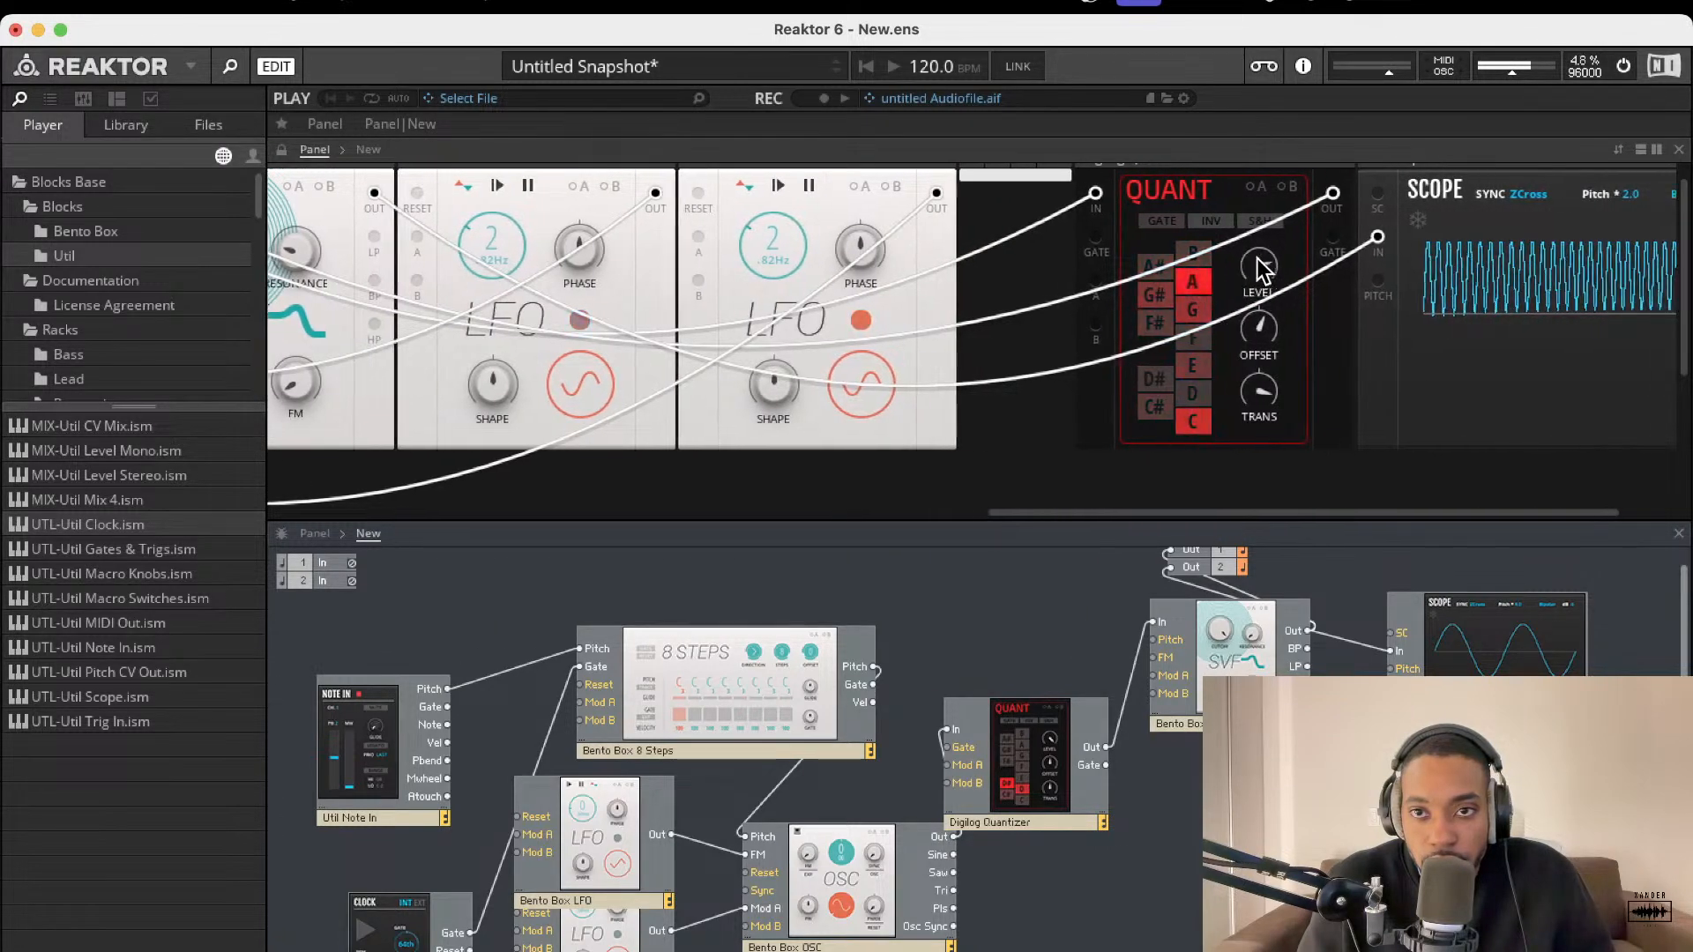
pyautogui.click(1165, 310)
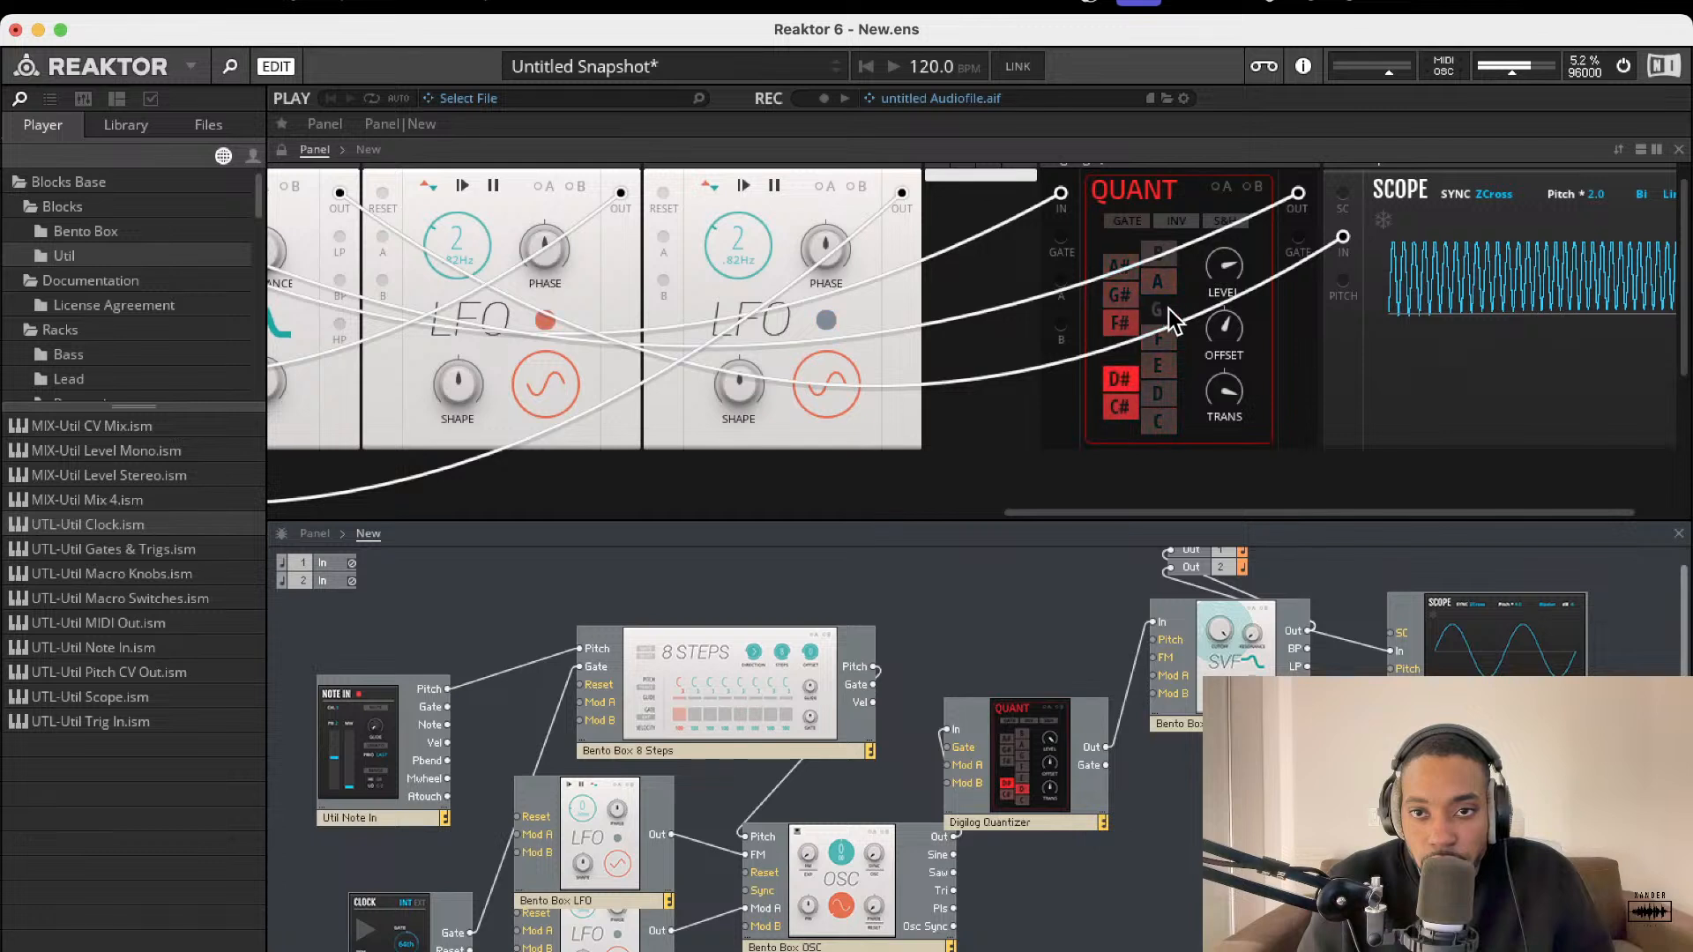
pyautogui.click(1120, 321)
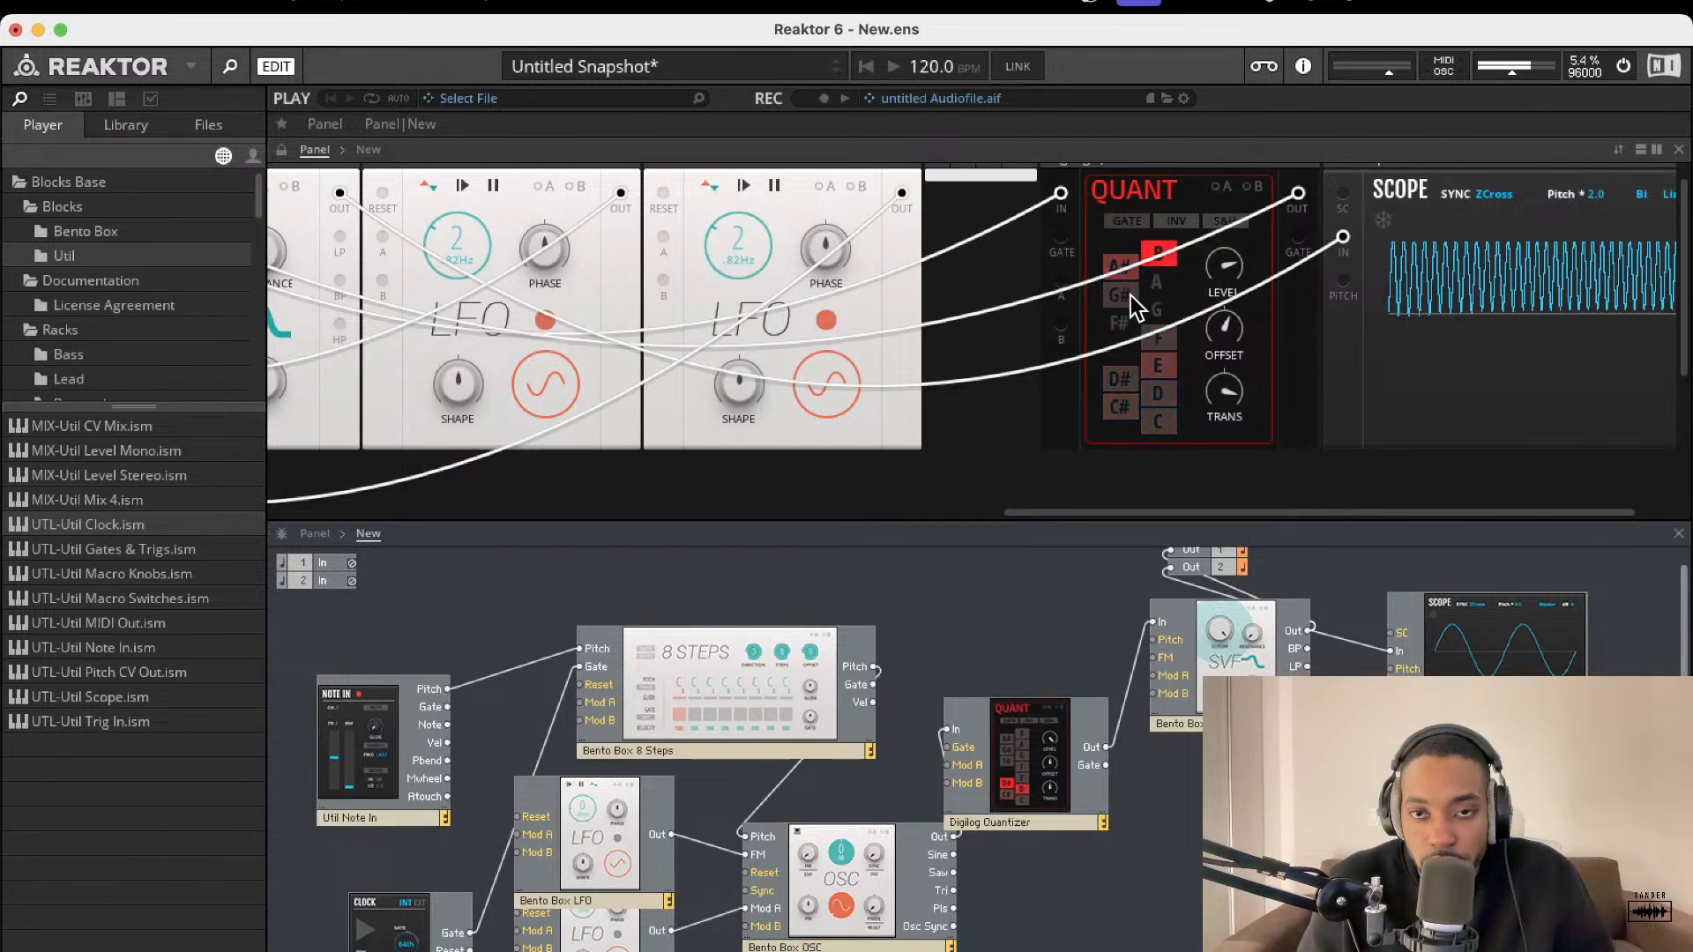
pyautogui.hscroll(2, 1173, 299)
pyautogui.hscroll(2, 1194, 299)
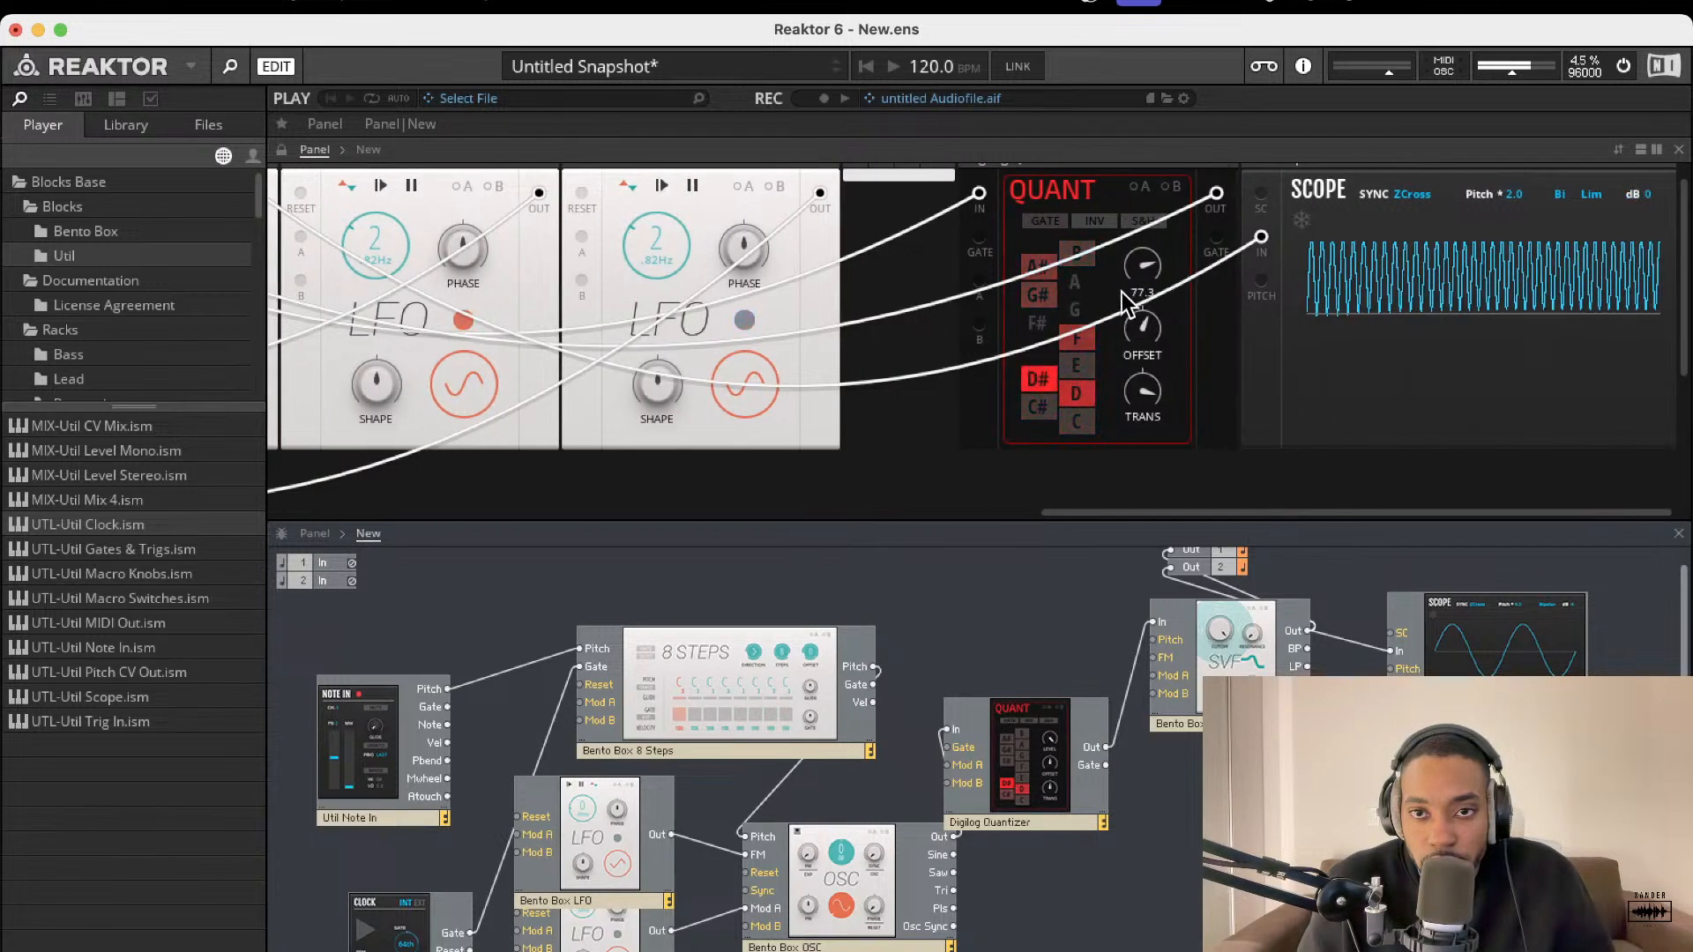
pyautogui.click(1040, 379)
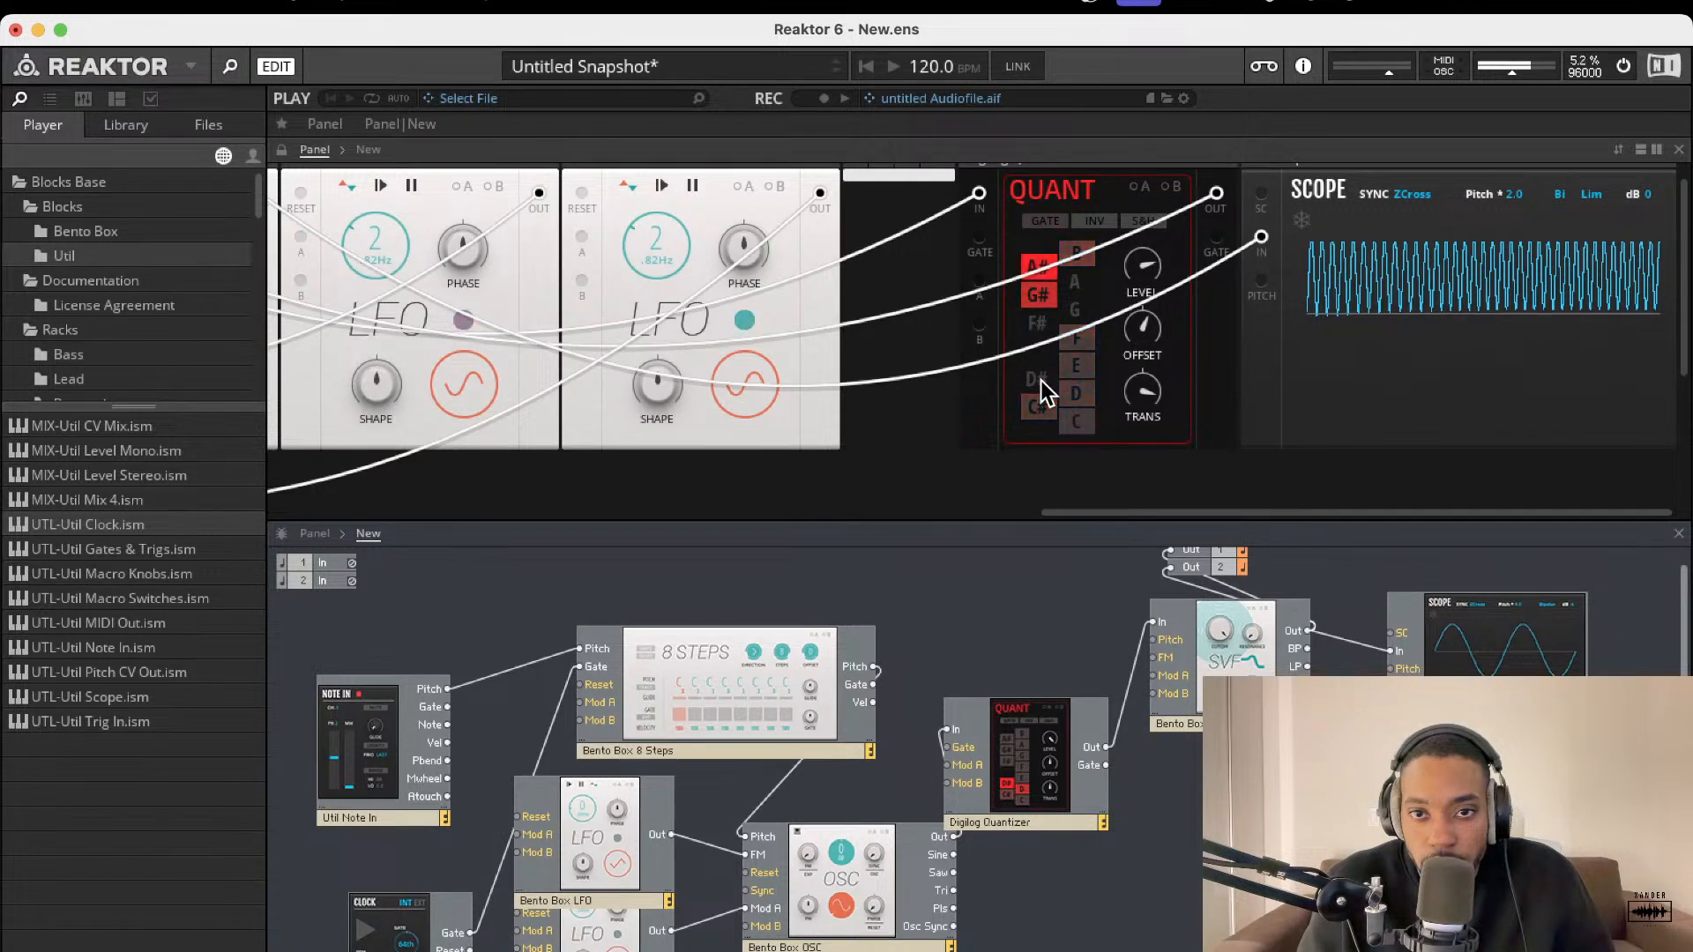
# - Switch the quantizer's F#, G and A notes back on
pyautogui.click(1037, 323)
pyautogui.click(1076, 310)
pyautogui.click(1075, 282)
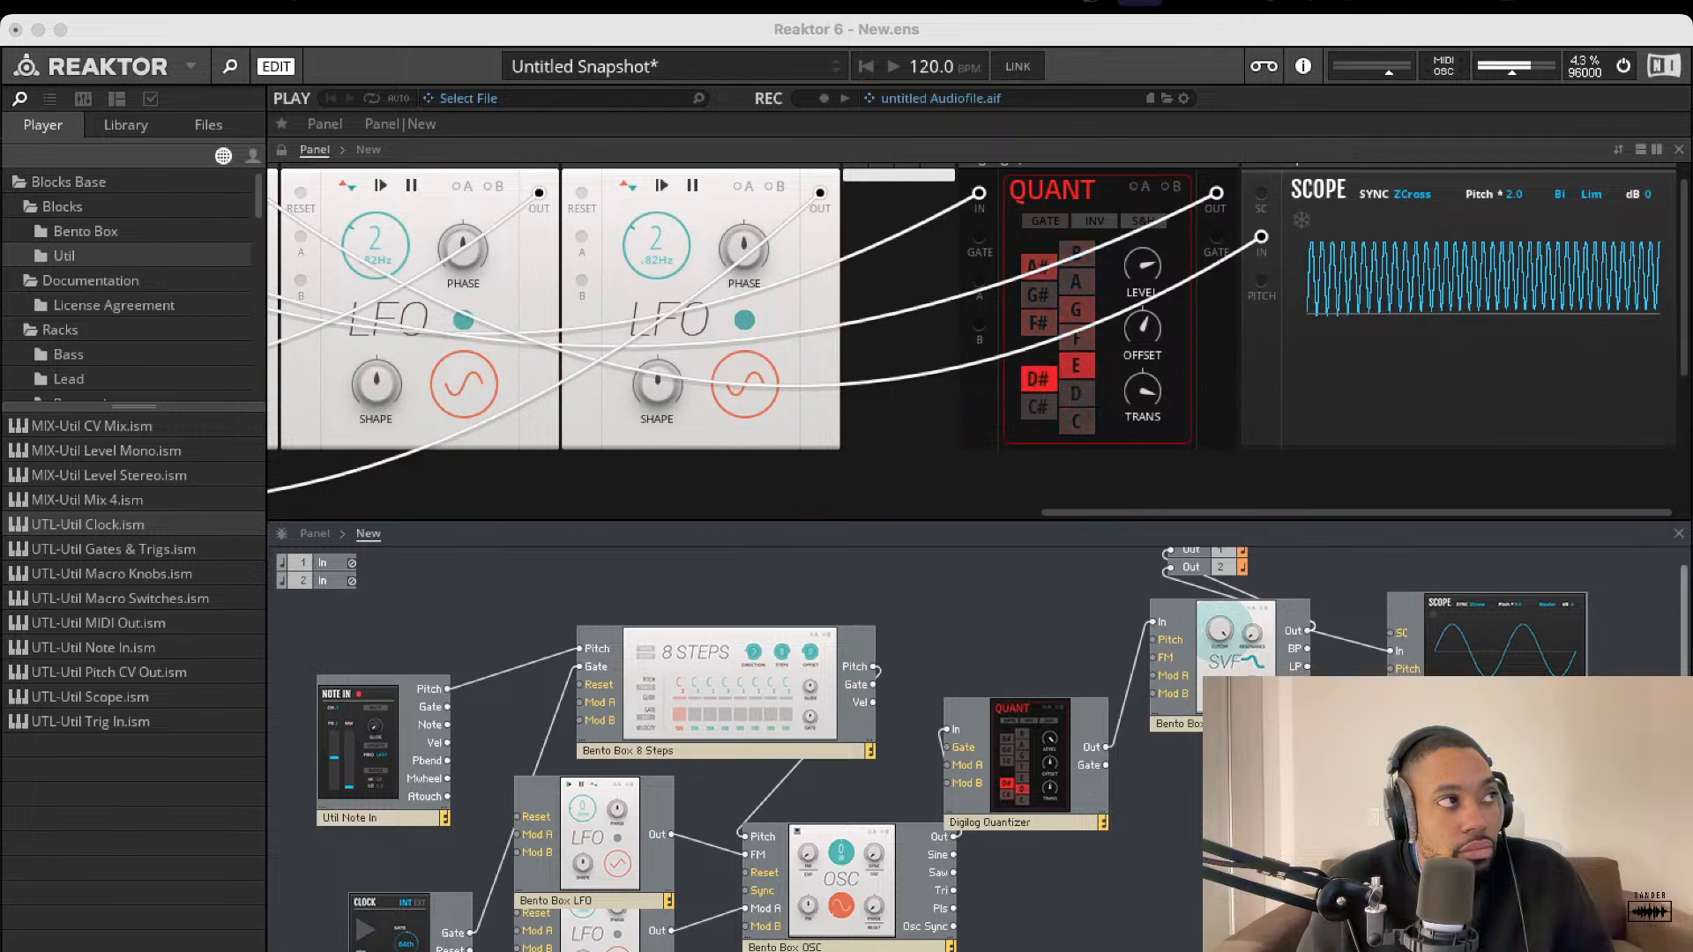
# - Try the quantizer scale without G and A, and enable both notes again
pyautogui.click(1077, 312)
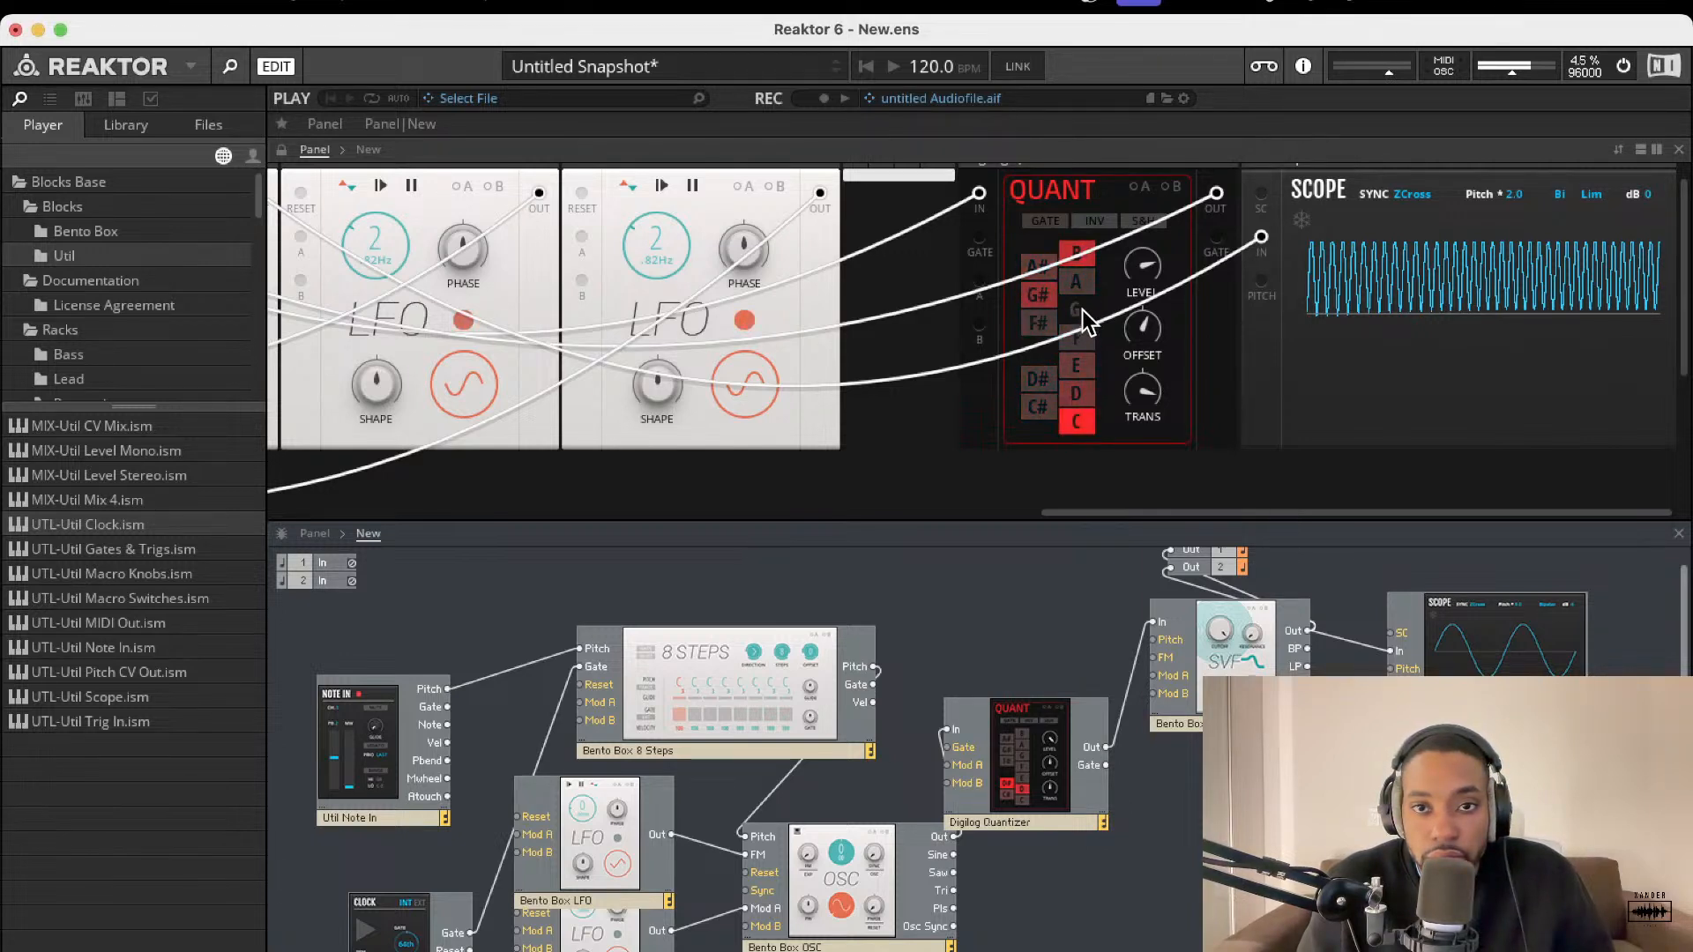
pyautogui.click(1084, 289)
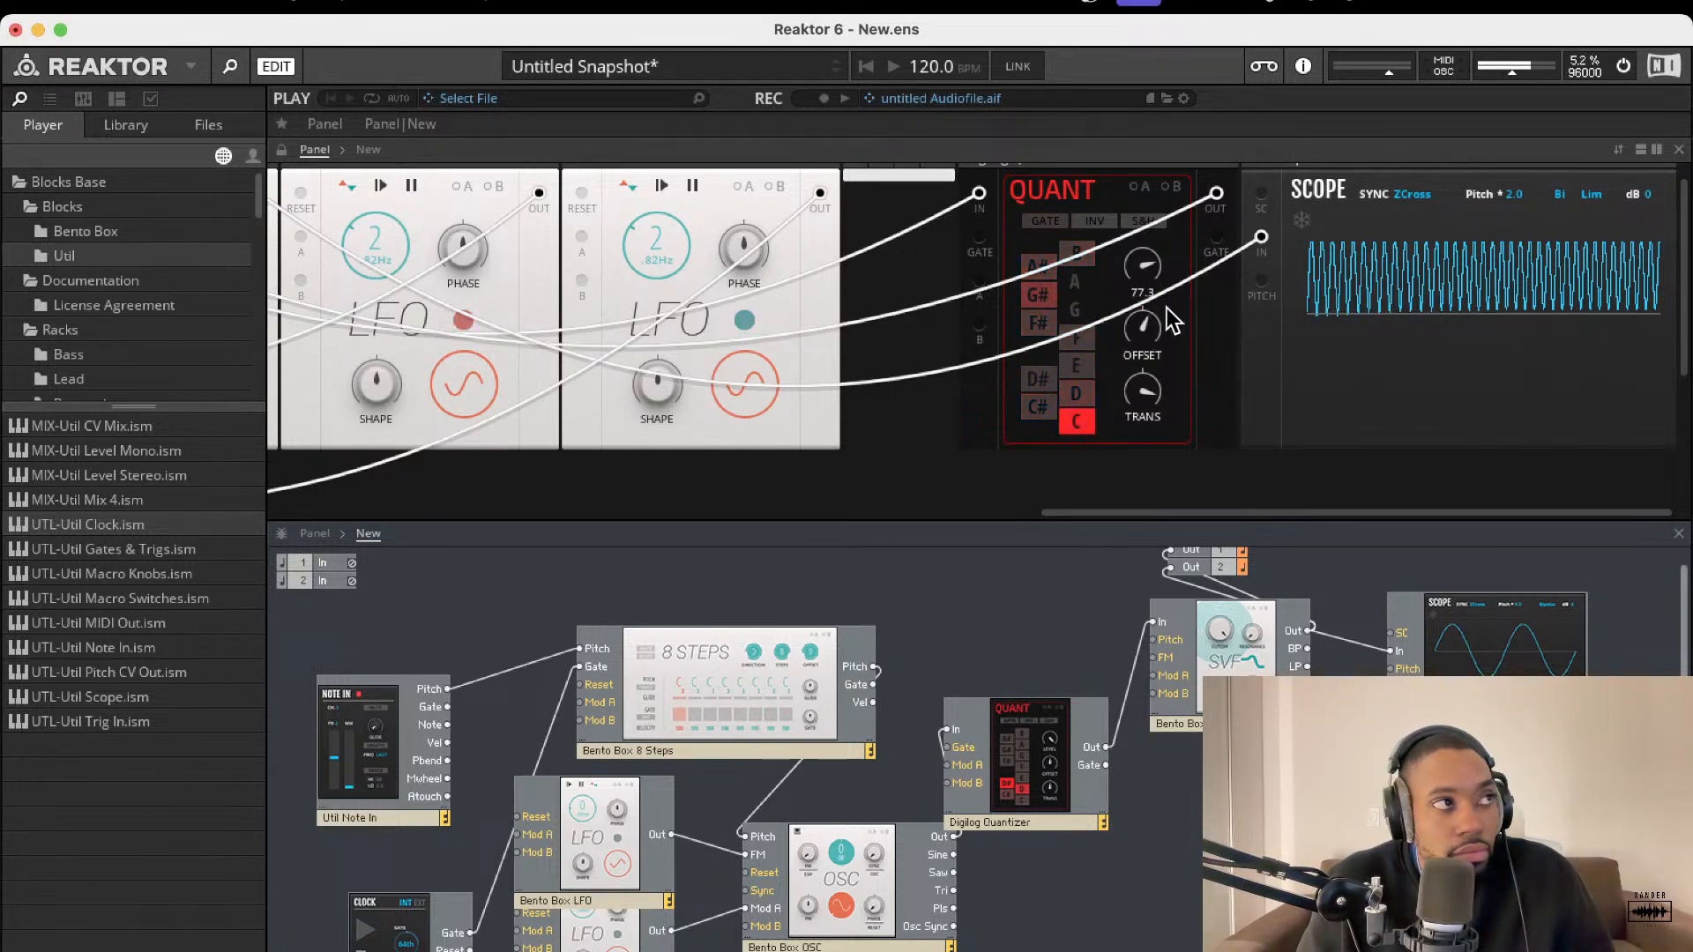
pyautogui.click(1076, 312)
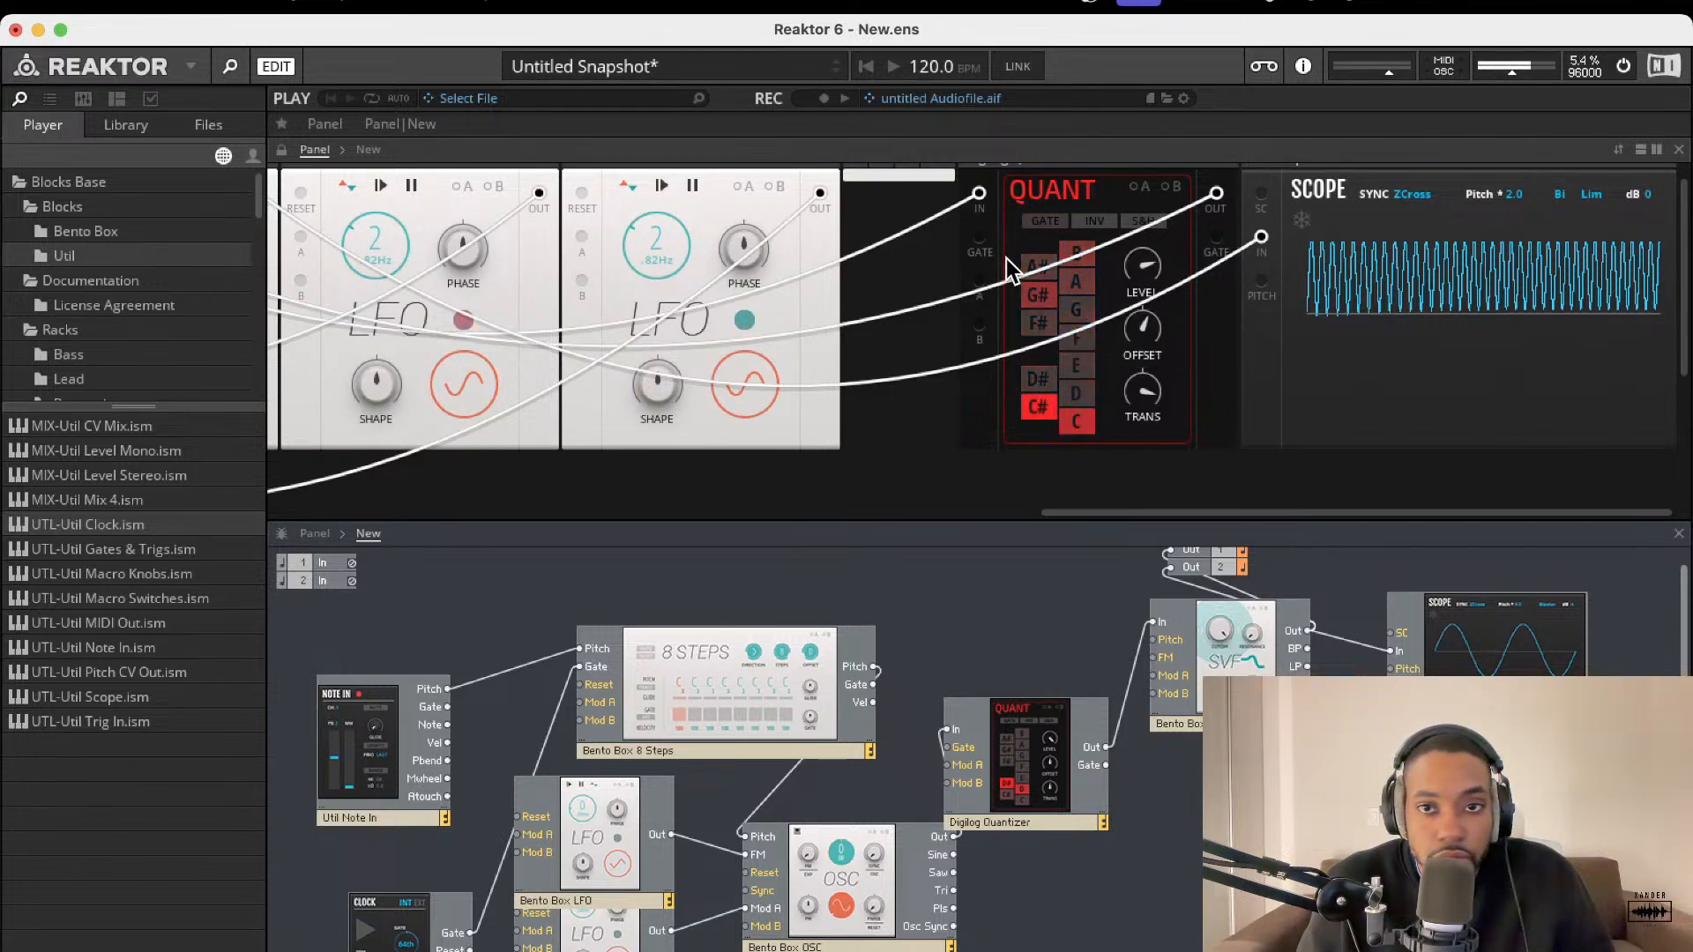
# - Switch off the A#, F, D# and C notes in the Digilog Quantizer
pyautogui.click(1037, 267)
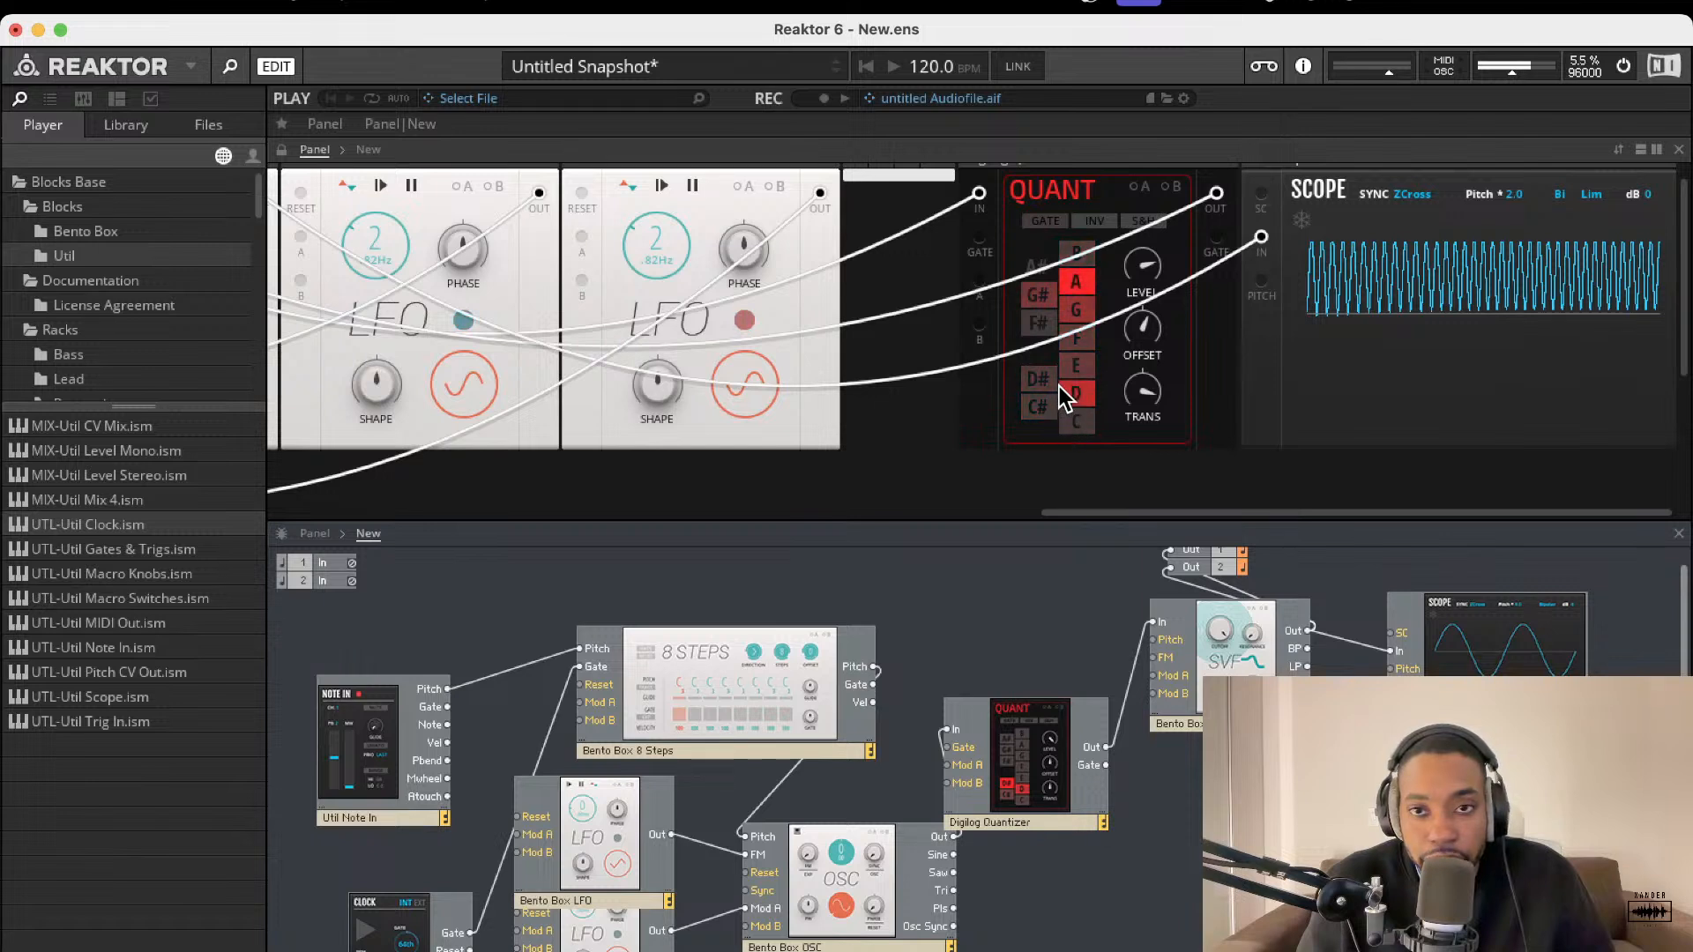
pyautogui.click(1038, 379)
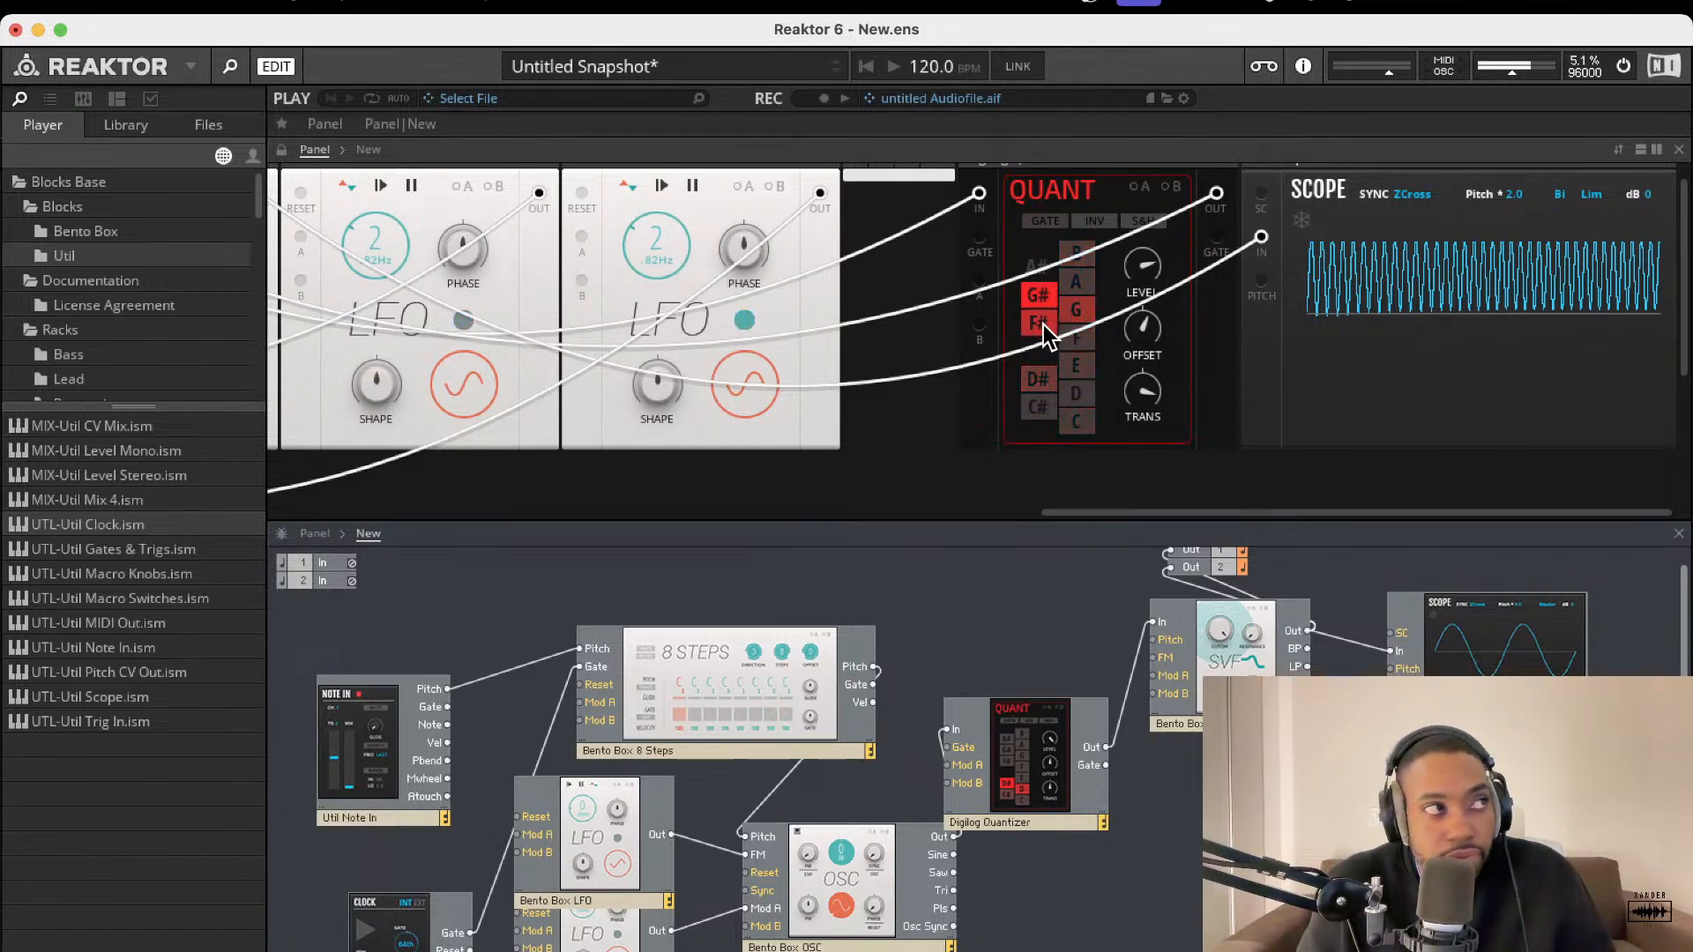
pyautogui.click(1046, 378)
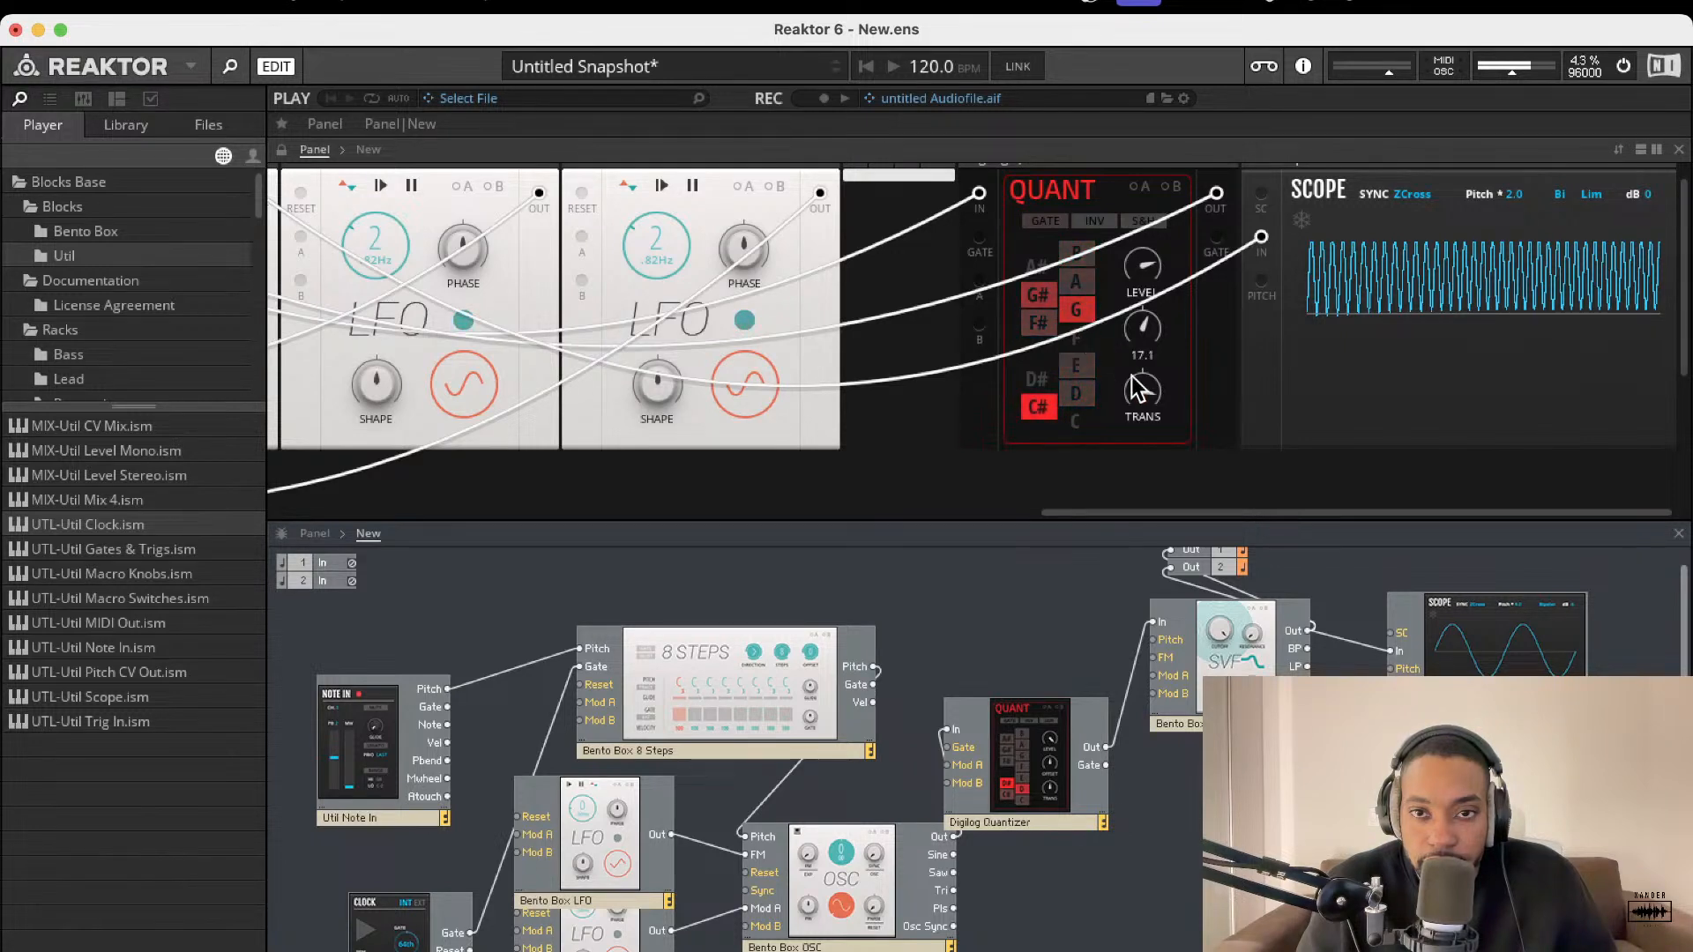
# - Raise the Digilog Quantizer's Level and Offset
pyautogui.moveTo(1146, 262)
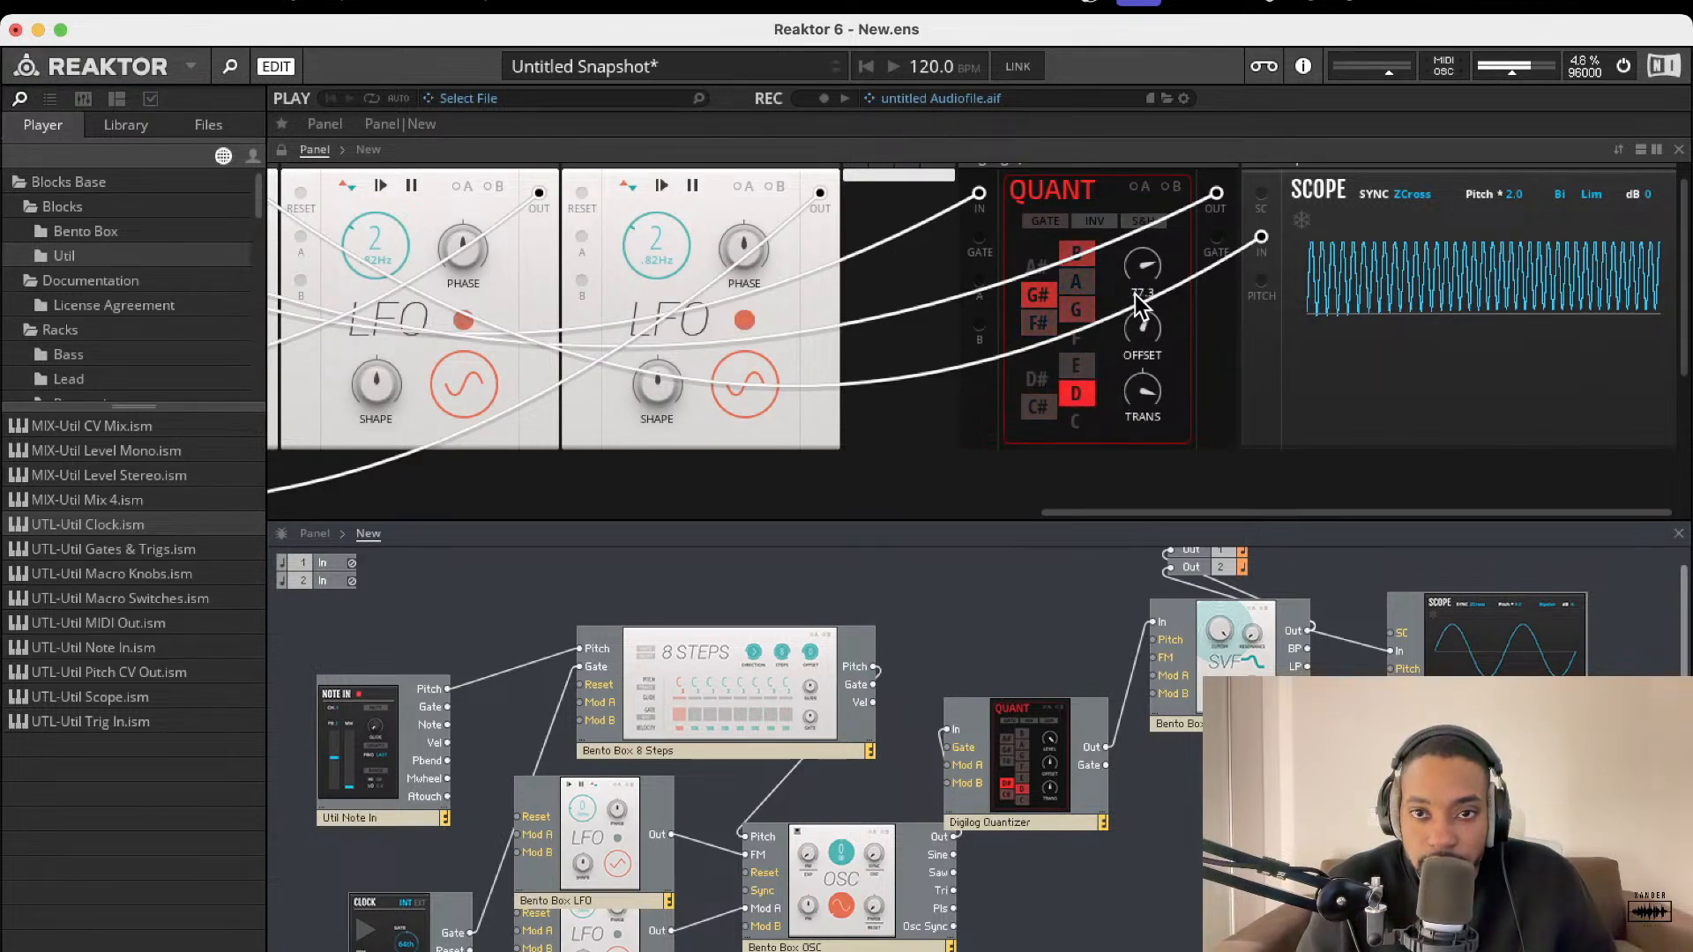
pyautogui.moveTo(1146, 262); pyautogui.dragTo(1144, 230)
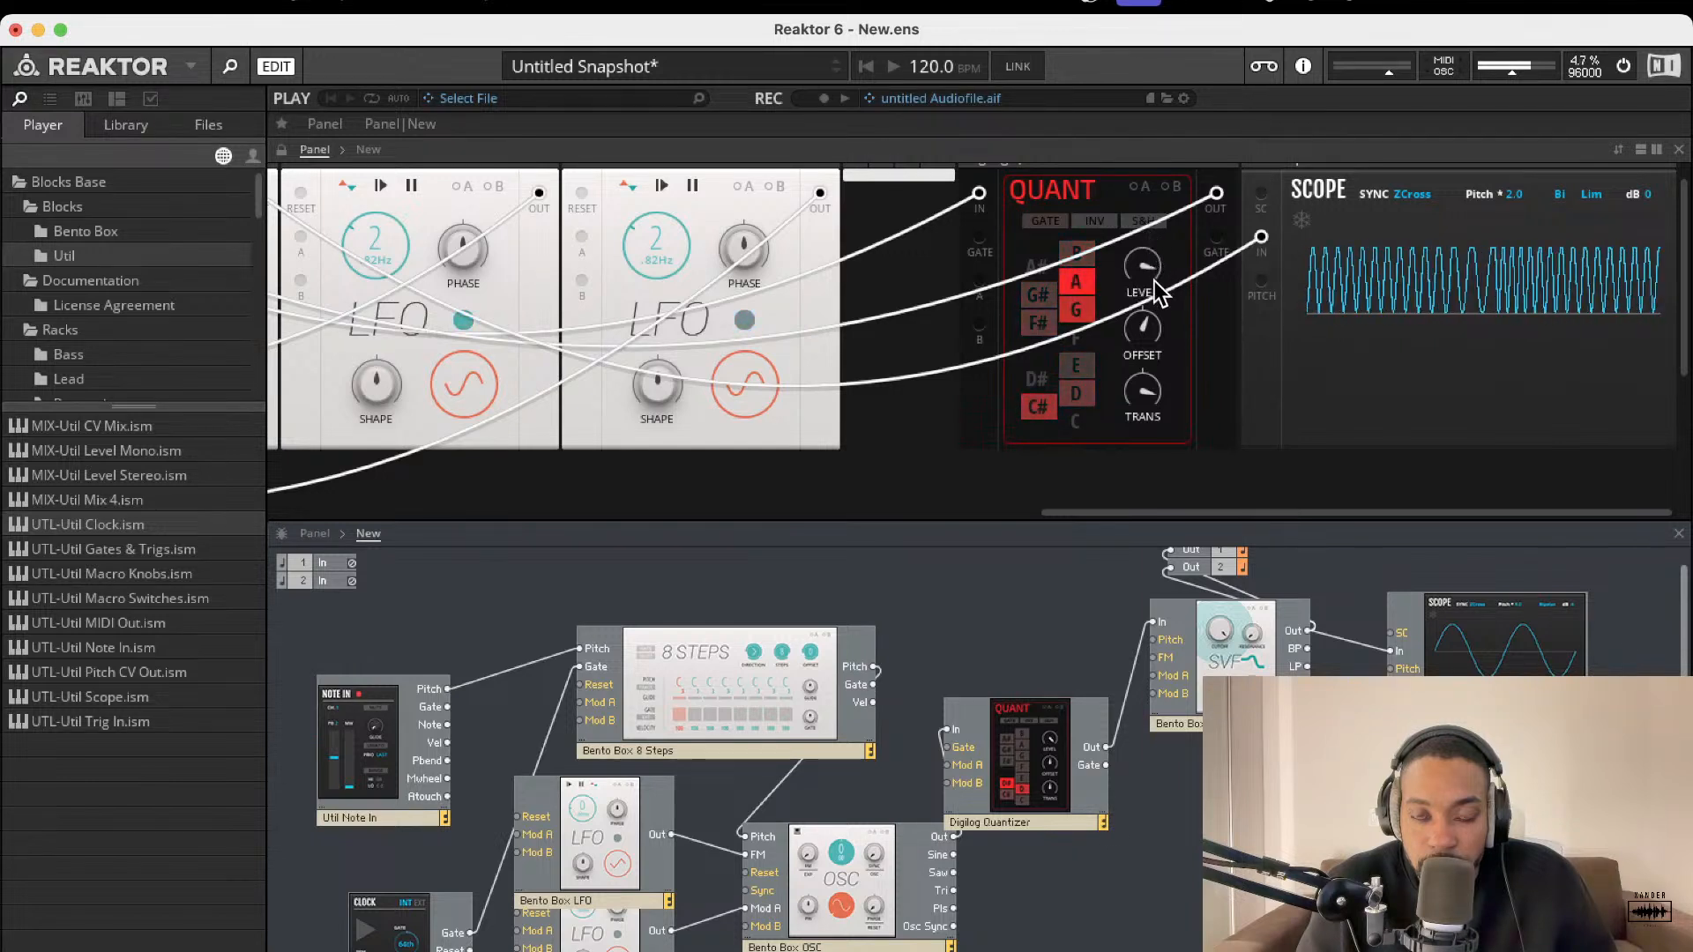
pyautogui.moveTo(1150, 270)
pyautogui.moveTo(1155, 315)
pyautogui.mouseDown()
pyautogui.moveTo(1140, 336)
pyautogui.moveTo(1162, 245)
pyautogui.moveTo(1162, 311)
pyautogui.mouseUp()
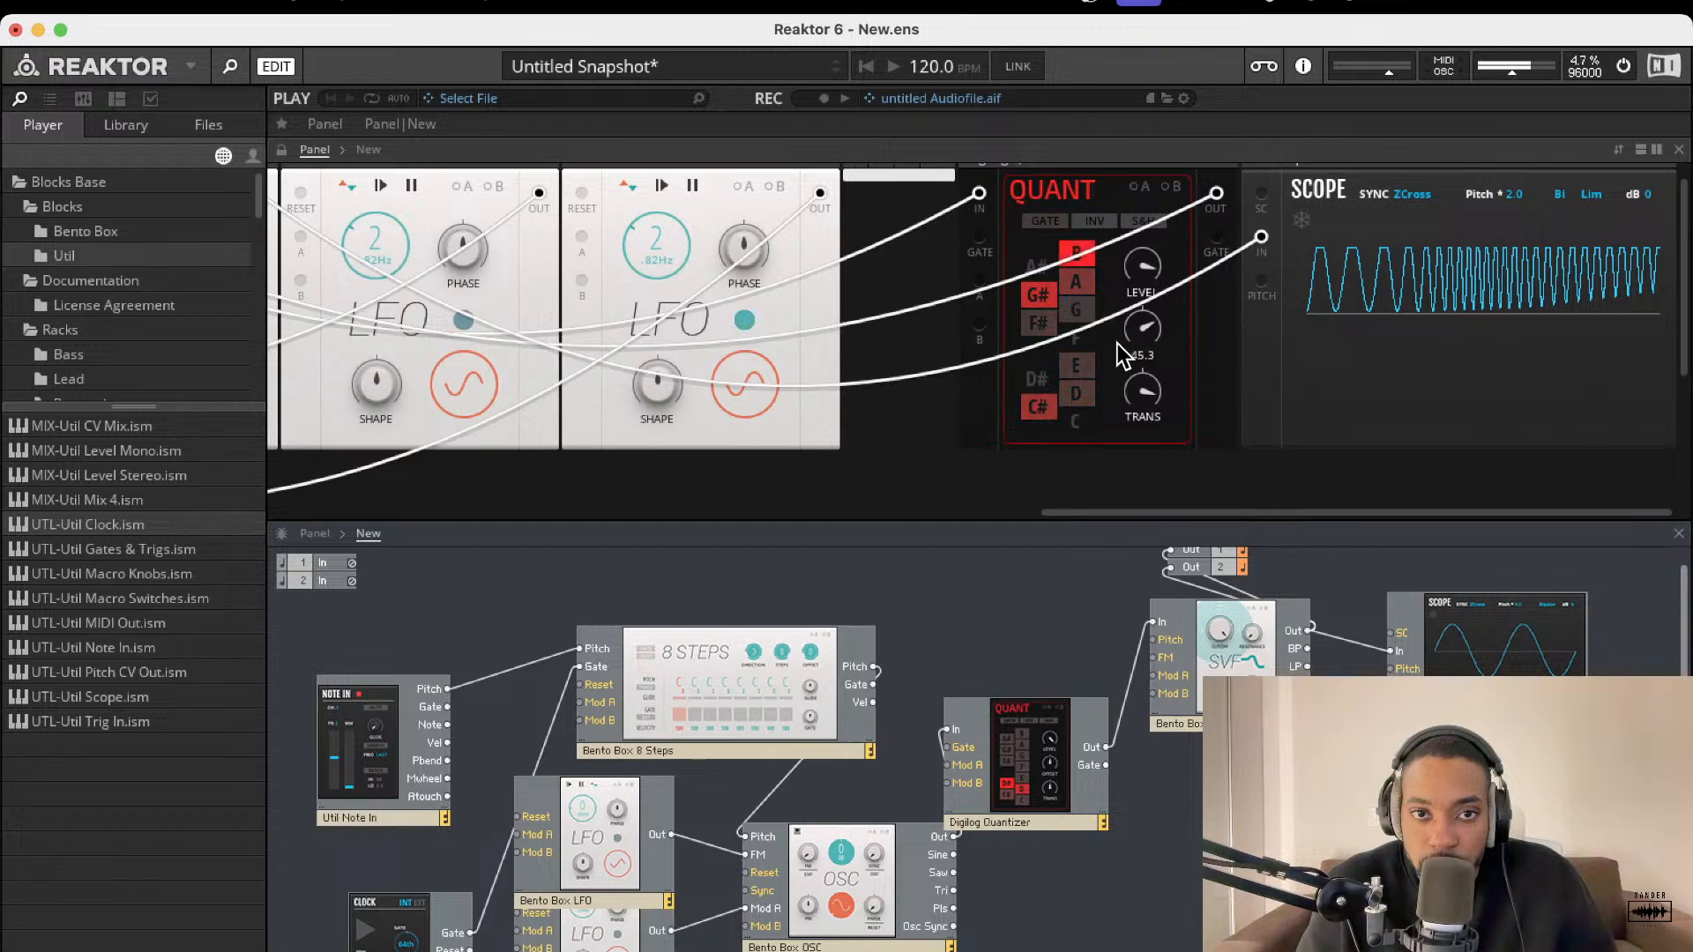
# - Try a sawtooth waveform and a different Shape on the first Bento Box LFO, and restore the sine wave and Shape 0
pyautogui.hscroll(-5, 739, 374)
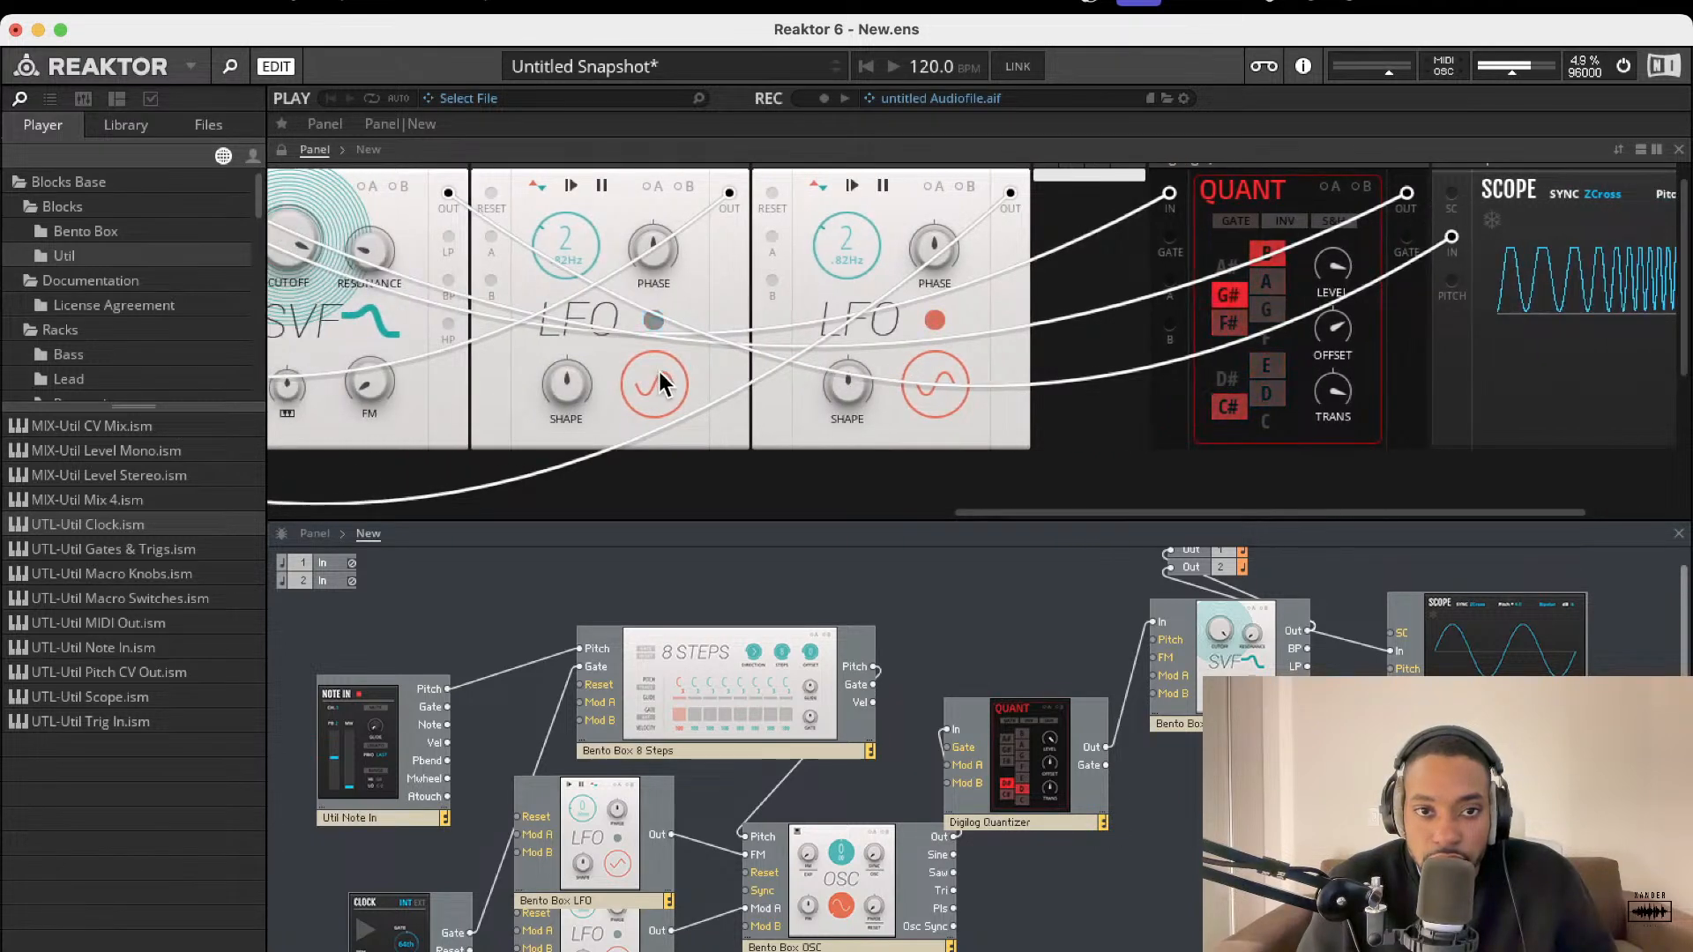
pyautogui.moveTo(660, 370); pyautogui.dragTo(673, 239)
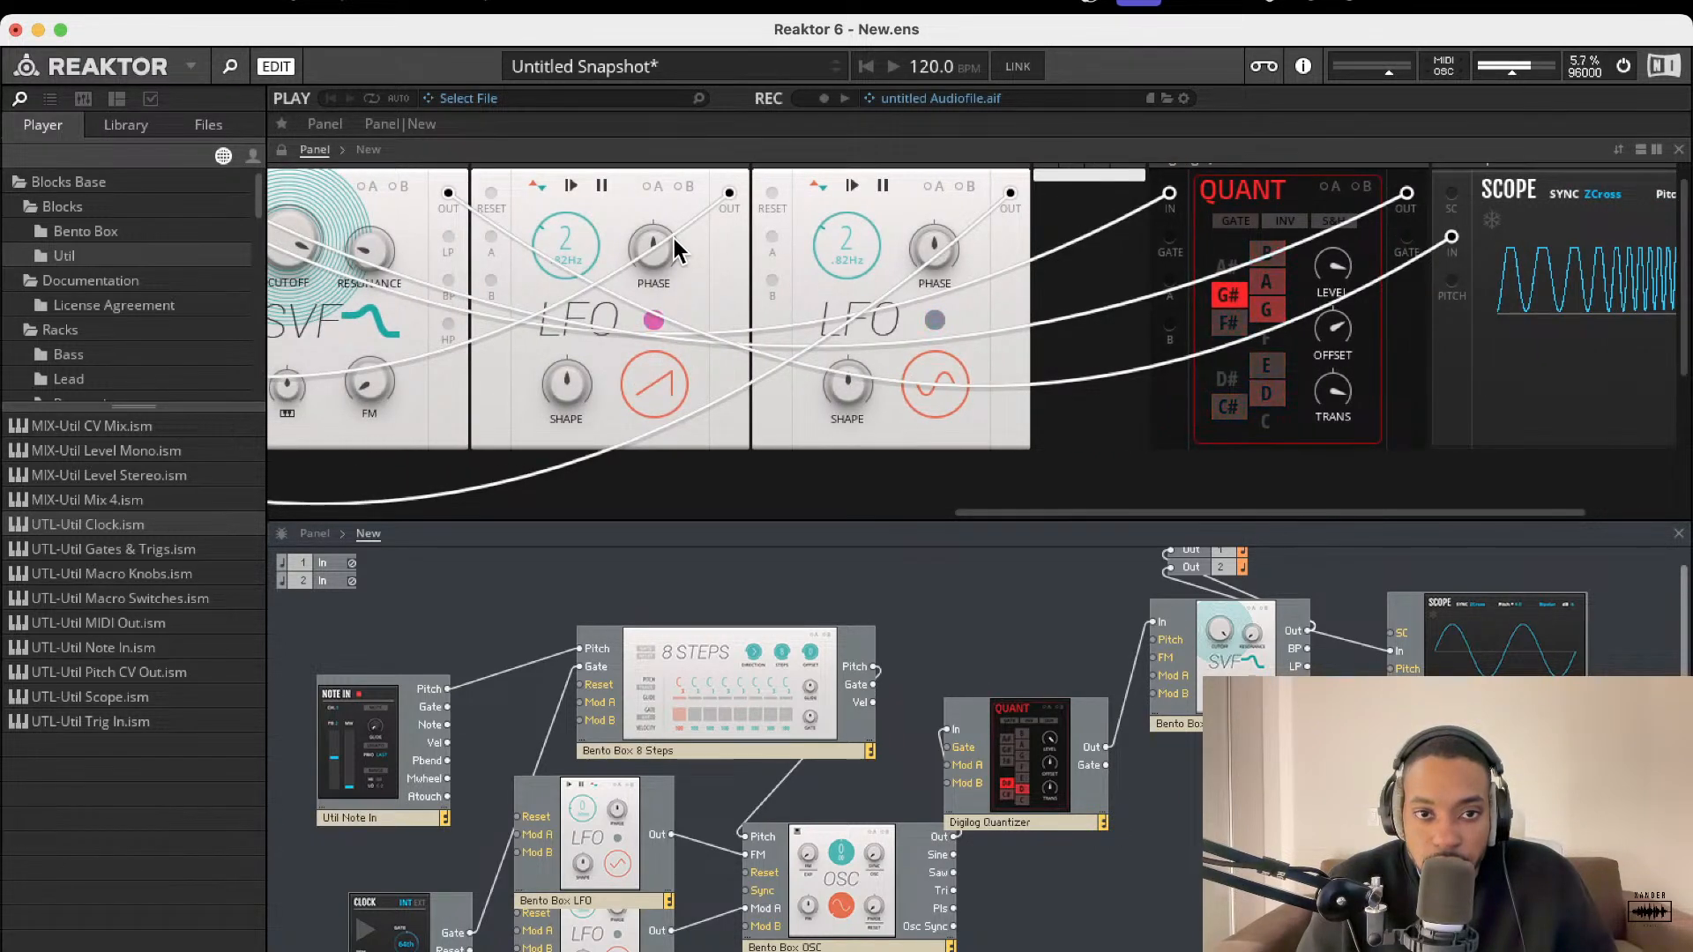
pyautogui.moveTo(675, 239); pyautogui.dragTo(663, 410)
pyautogui.moveTo(573, 382)
pyautogui.mouseDown()
pyautogui.moveTo(594, 198)
pyautogui.moveTo(598, 384)
pyautogui.mouseUp()
pyautogui.doubleClick(582, 387)
# - Duplicate the Bento Box OSC, place the copy beneath the original and connect the copy's output to the Digilog Quantizer's Mod B input
pyautogui.hscroll(-3, 614, 367)
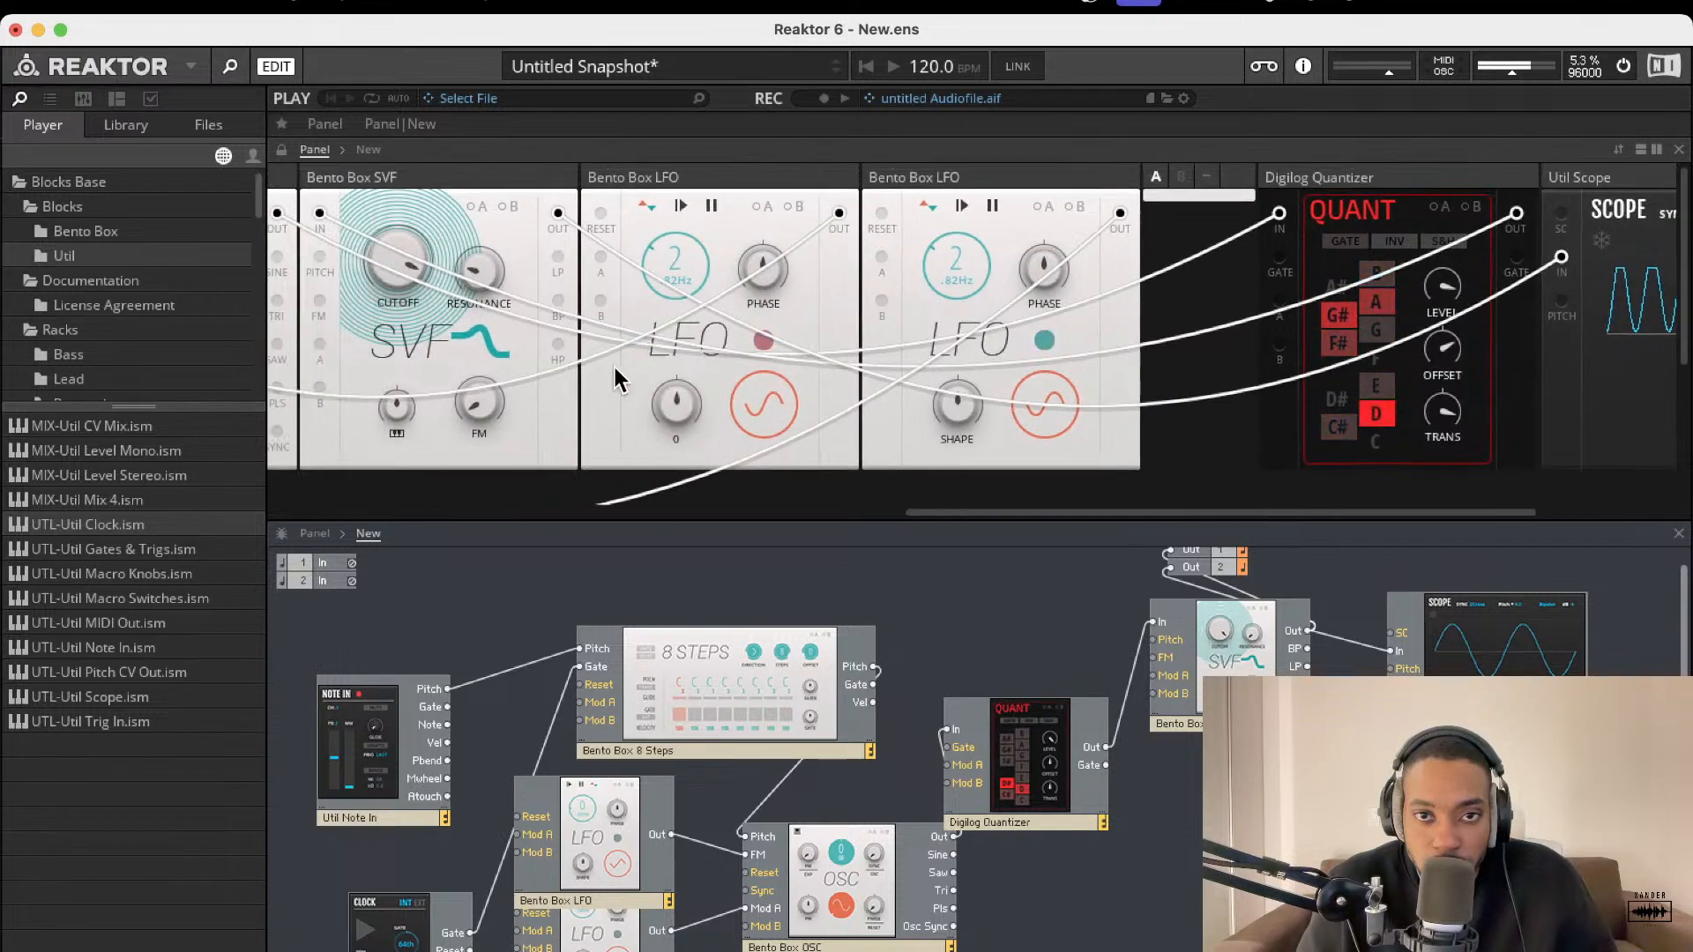
pyautogui.hscroll(-3, 614, 369)
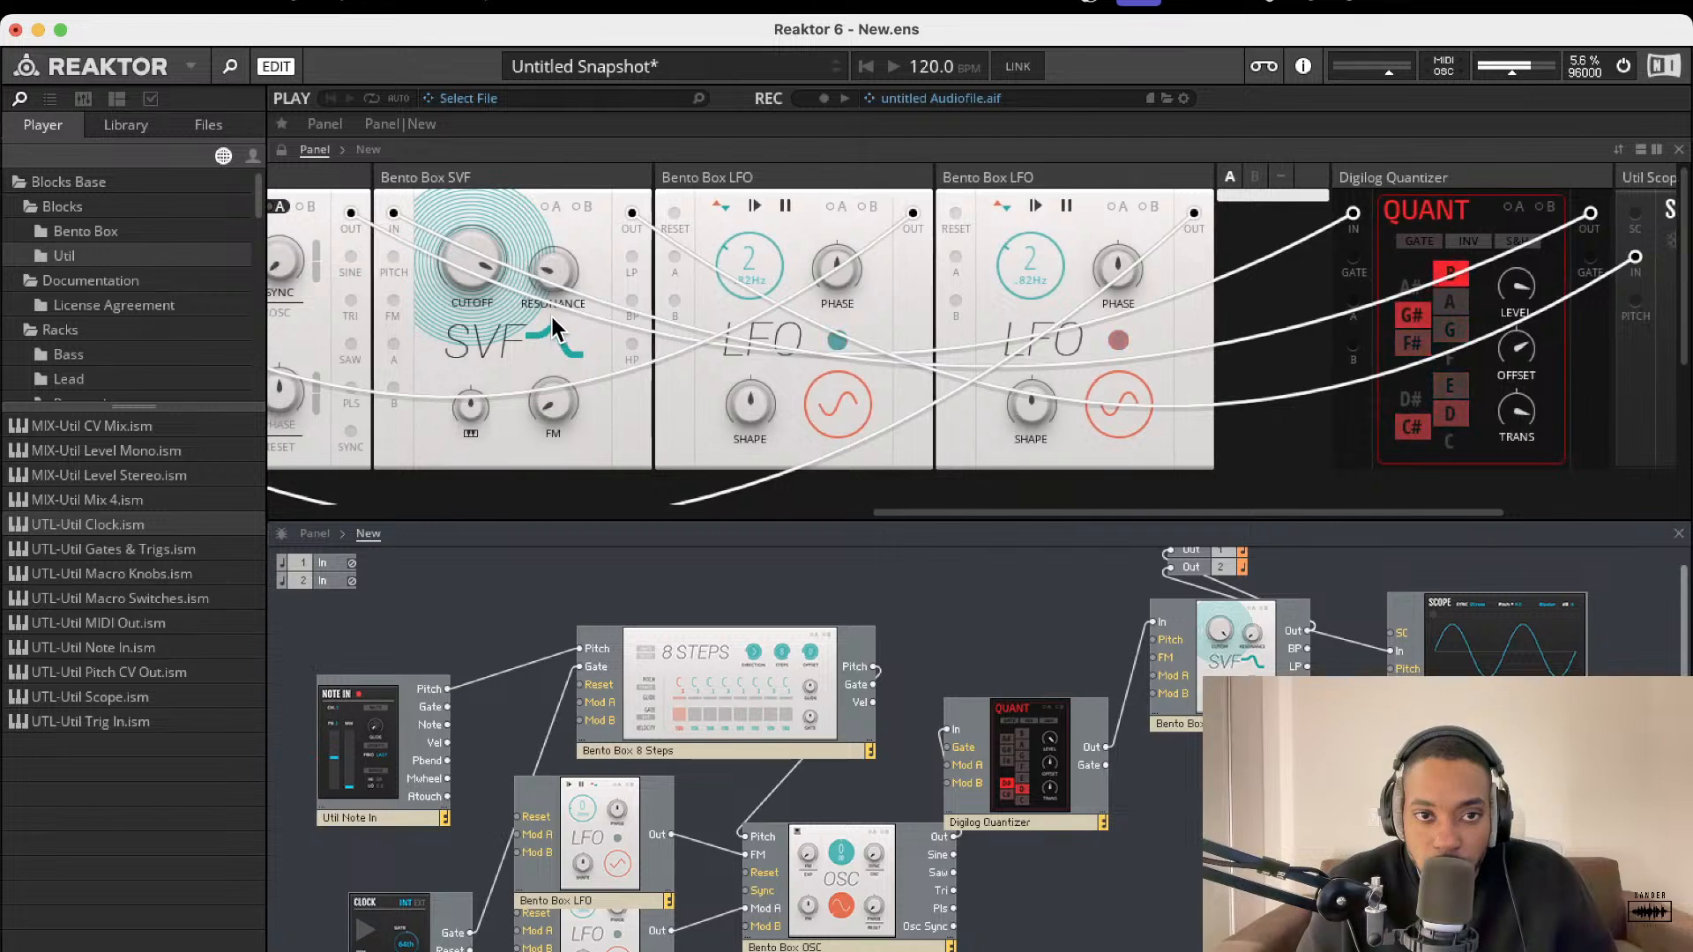
pyautogui.hscroll(-15, 556, 331)
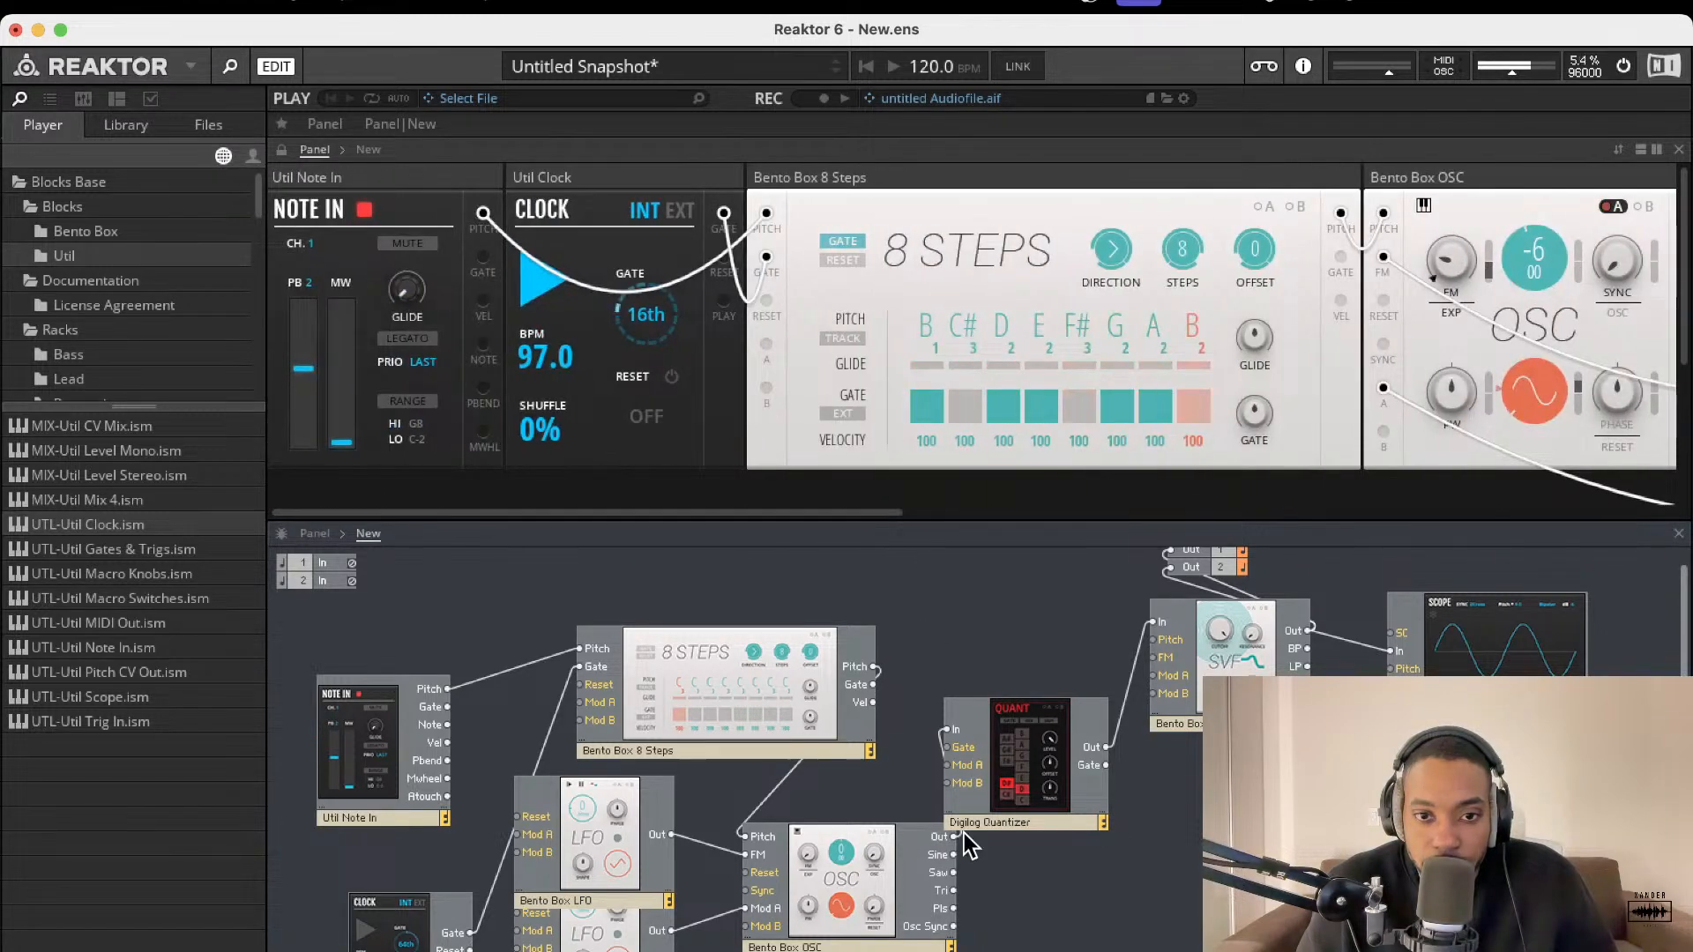
pyautogui.moveTo(873, 875); pyautogui.dragTo(876, 827)
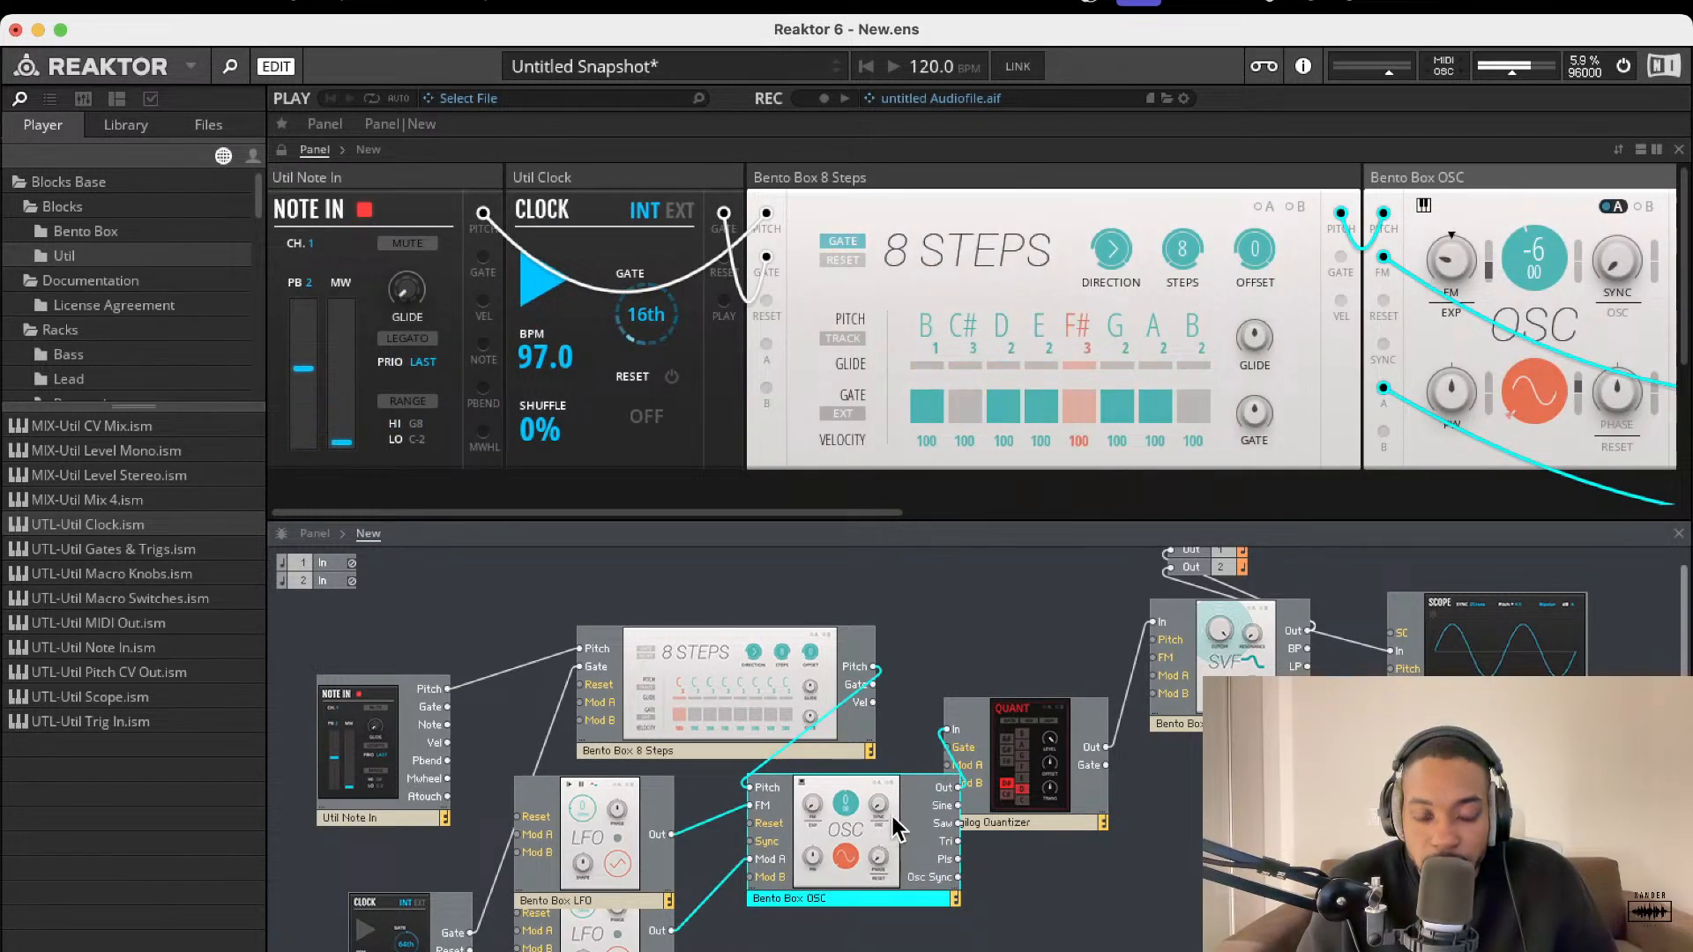
pyautogui.press('super+d')
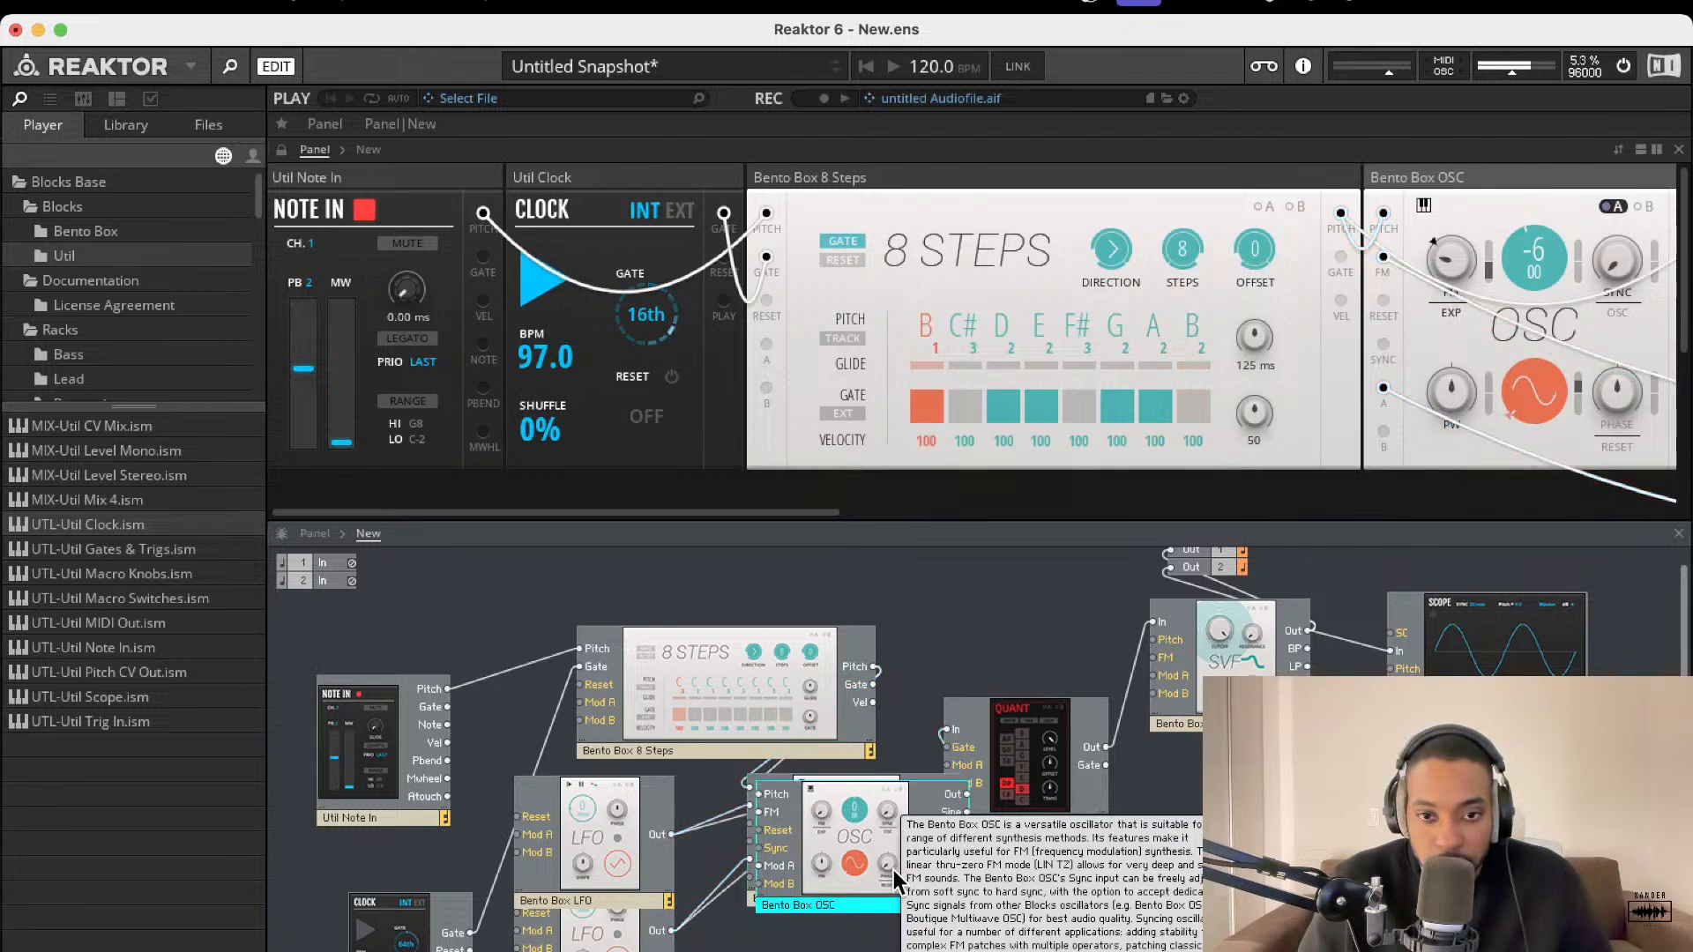
pyautogui.moveTo(846, 871); pyautogui.dragTo(817, 933)
pyautogui.scroll(-2, 935, 860)
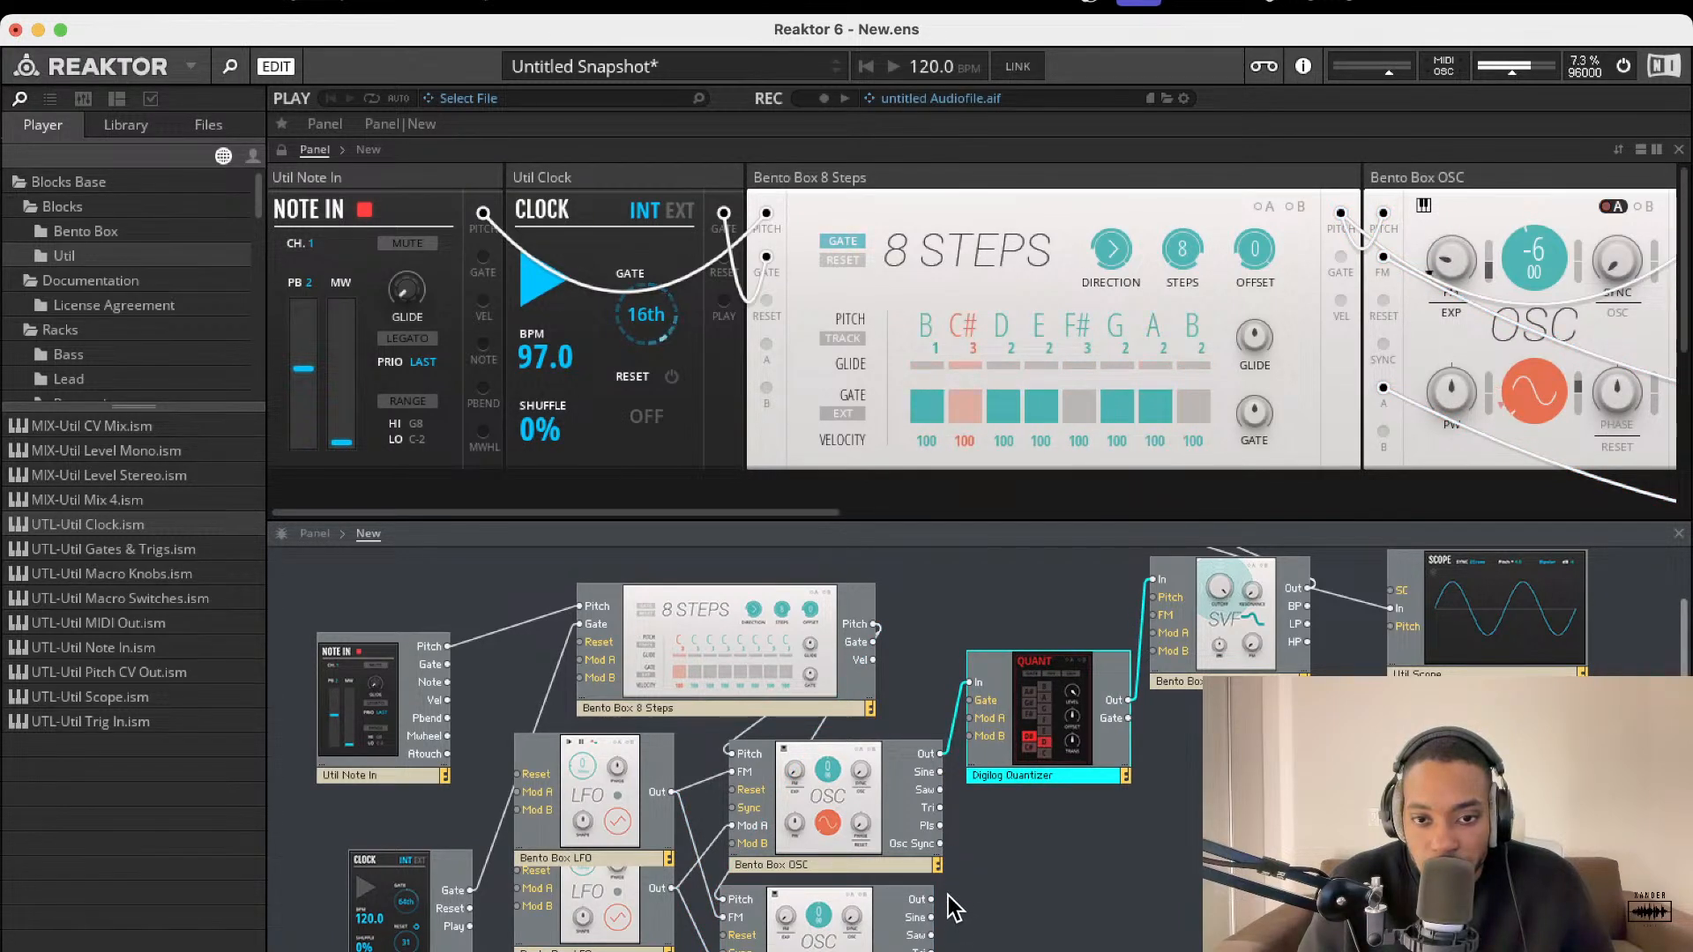
pyautogui.moveTo(932, 899); pyautogui.dragTo(977, 741)
# - Rename the upper Bento Box OSC as Bento Box OSC 1 and its copy beneath as Bento Box OSC 2
pyautogui.hscroll(10, 1349, 353)
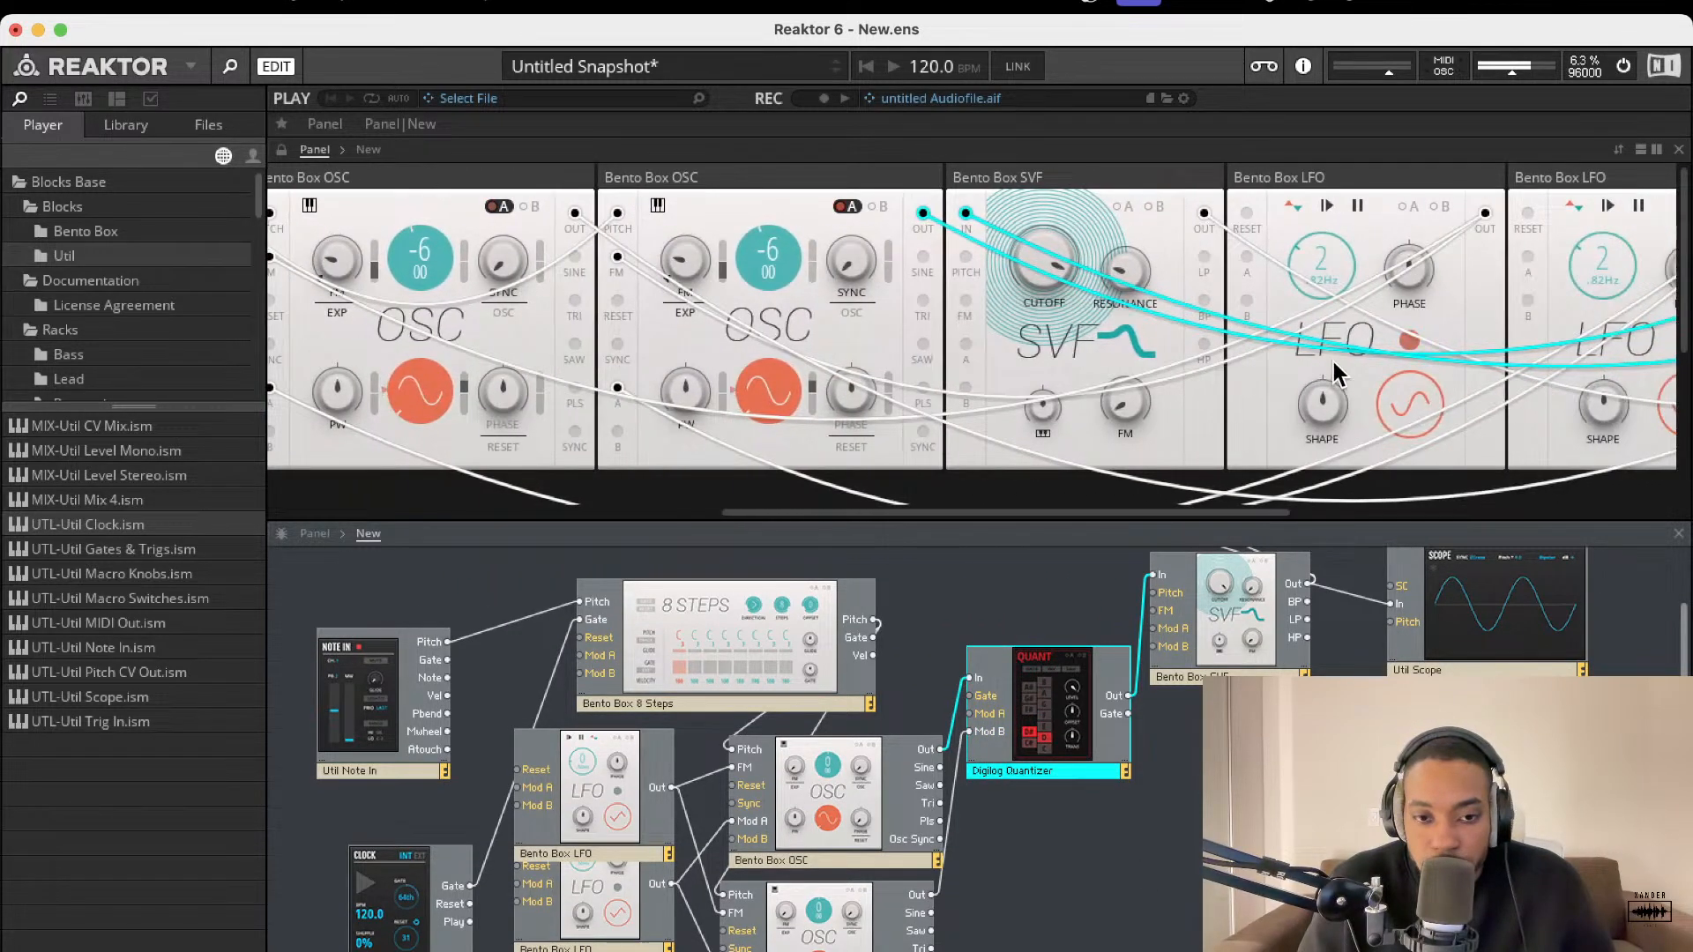
pyautogui.click(819, 857)
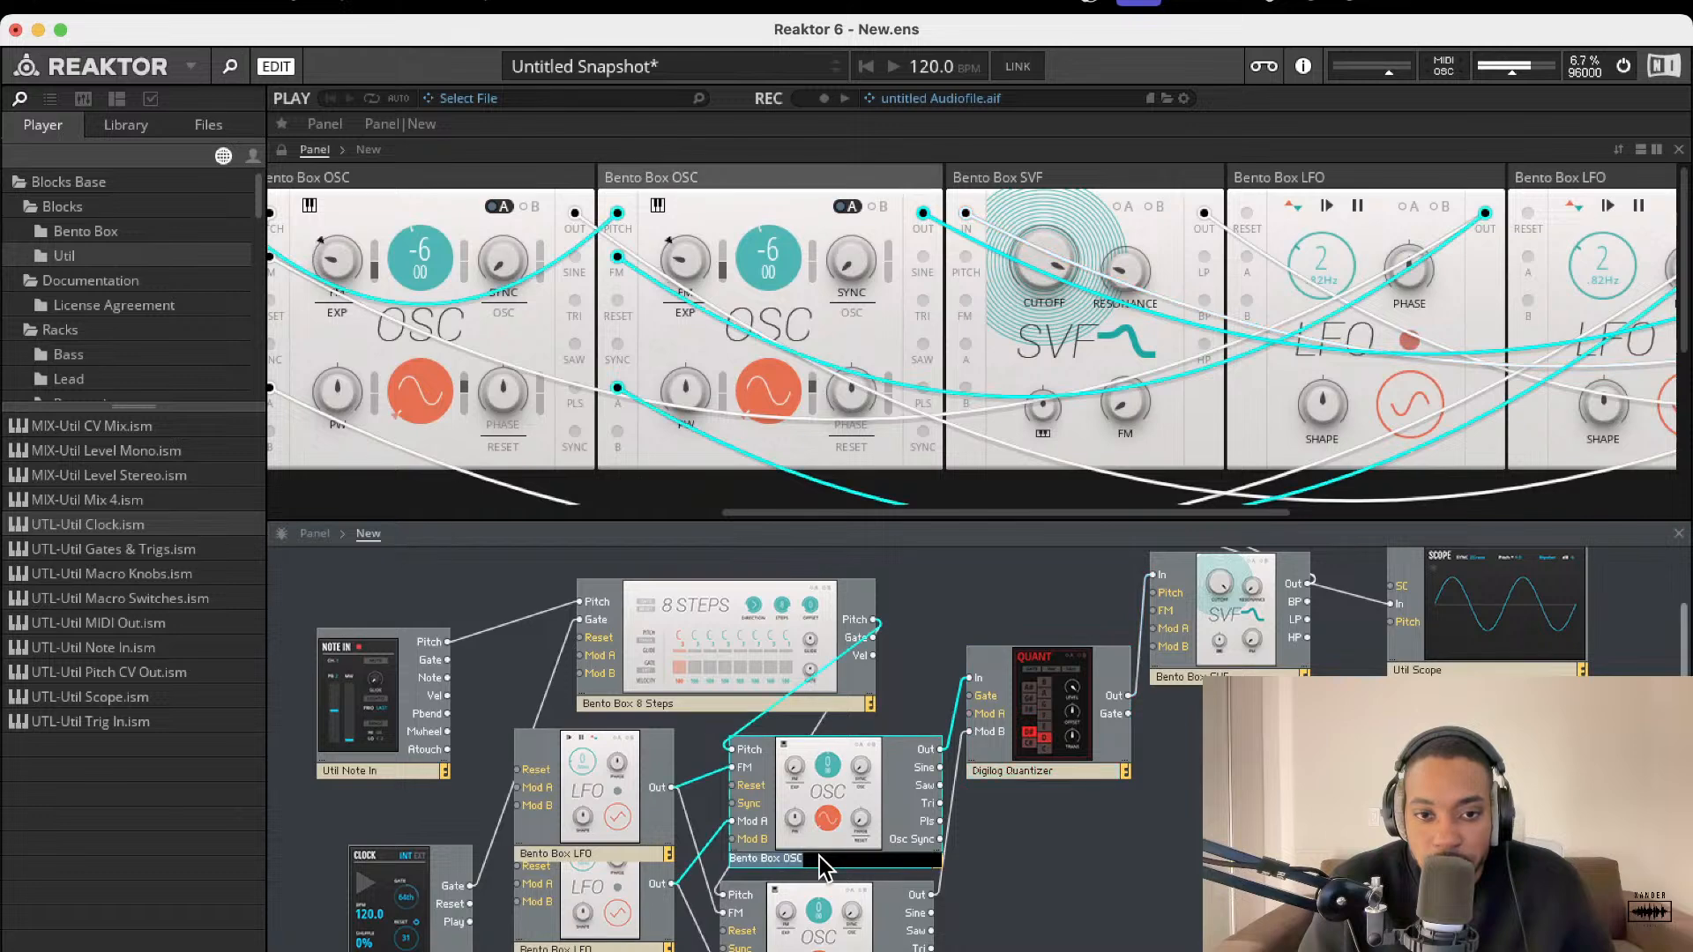
pyautogui.click(998, 886)
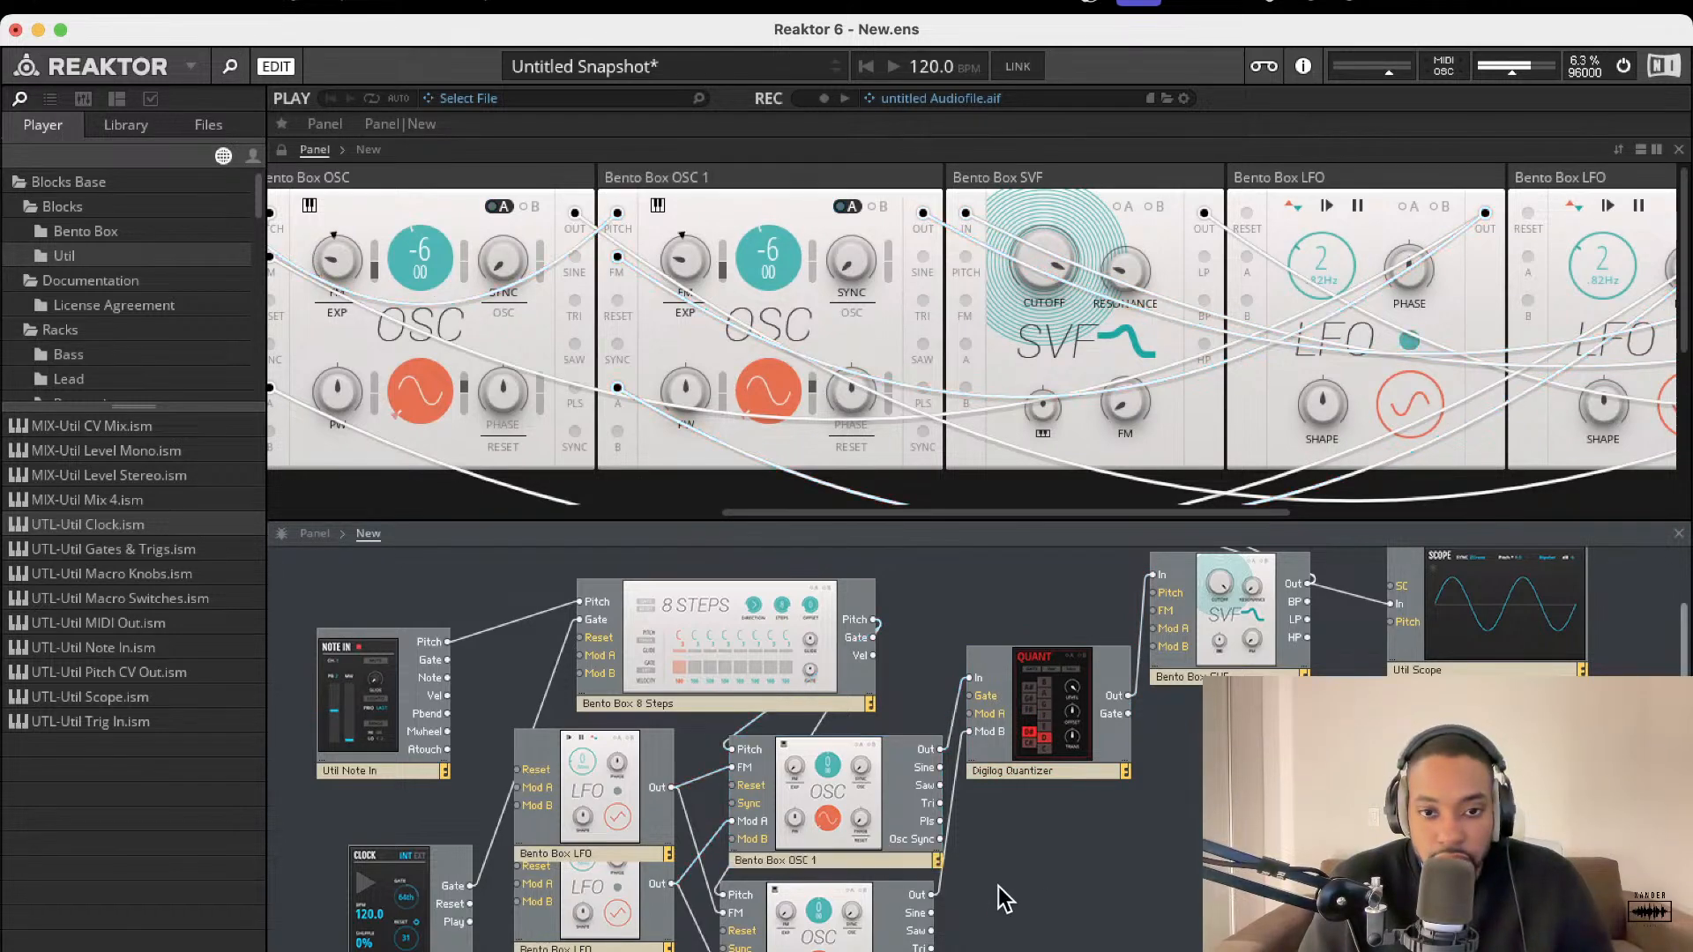
pyautogui.moveTo(824, 889); pyautogui.dragTo(820, 889)
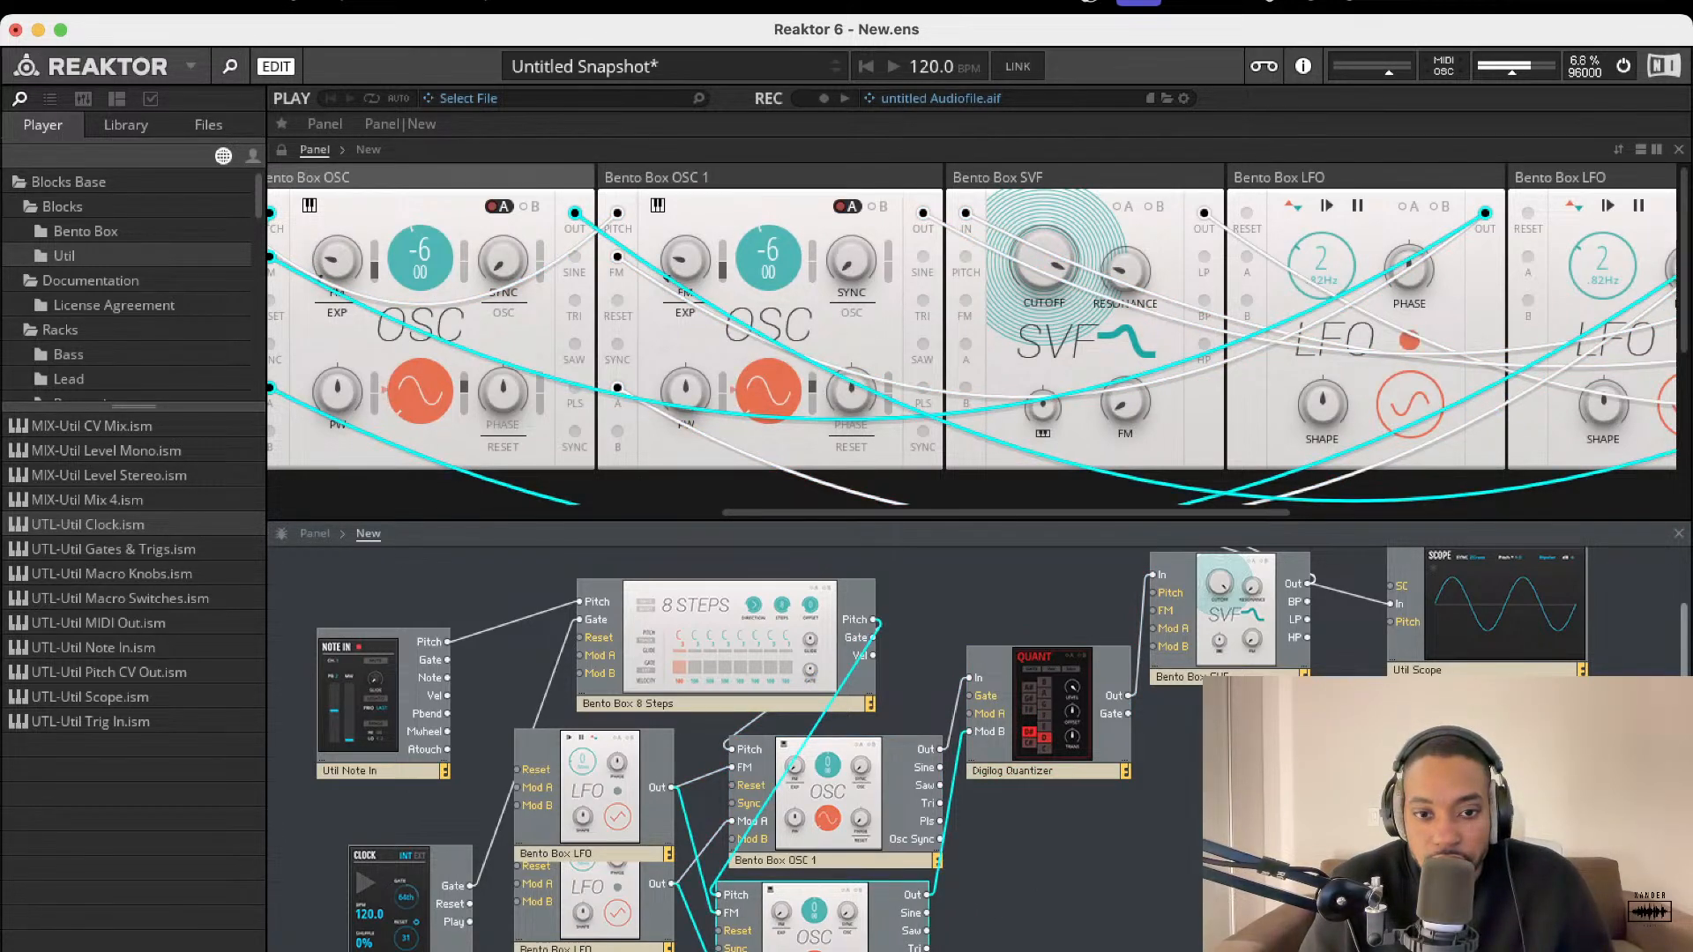
pyautogui.click(941, 909)
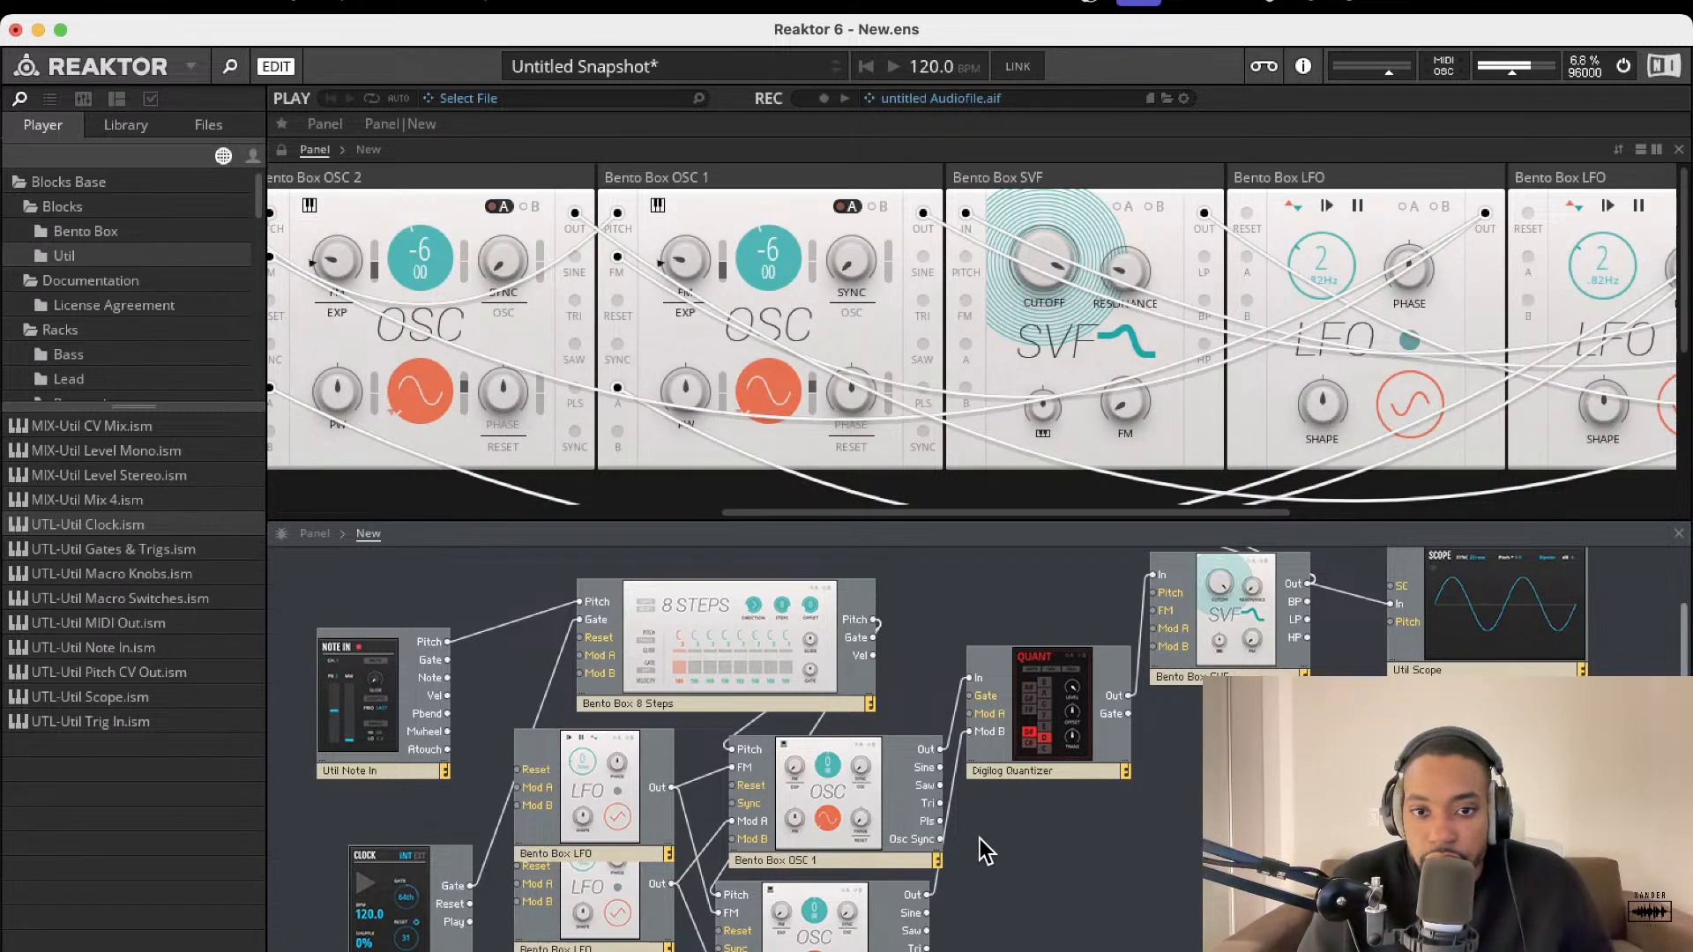
# - Try several frequencies on the second Bento Box LFO, including the default 0, and return it to 2
pyautogui.hscroll(10, 1089, 394)
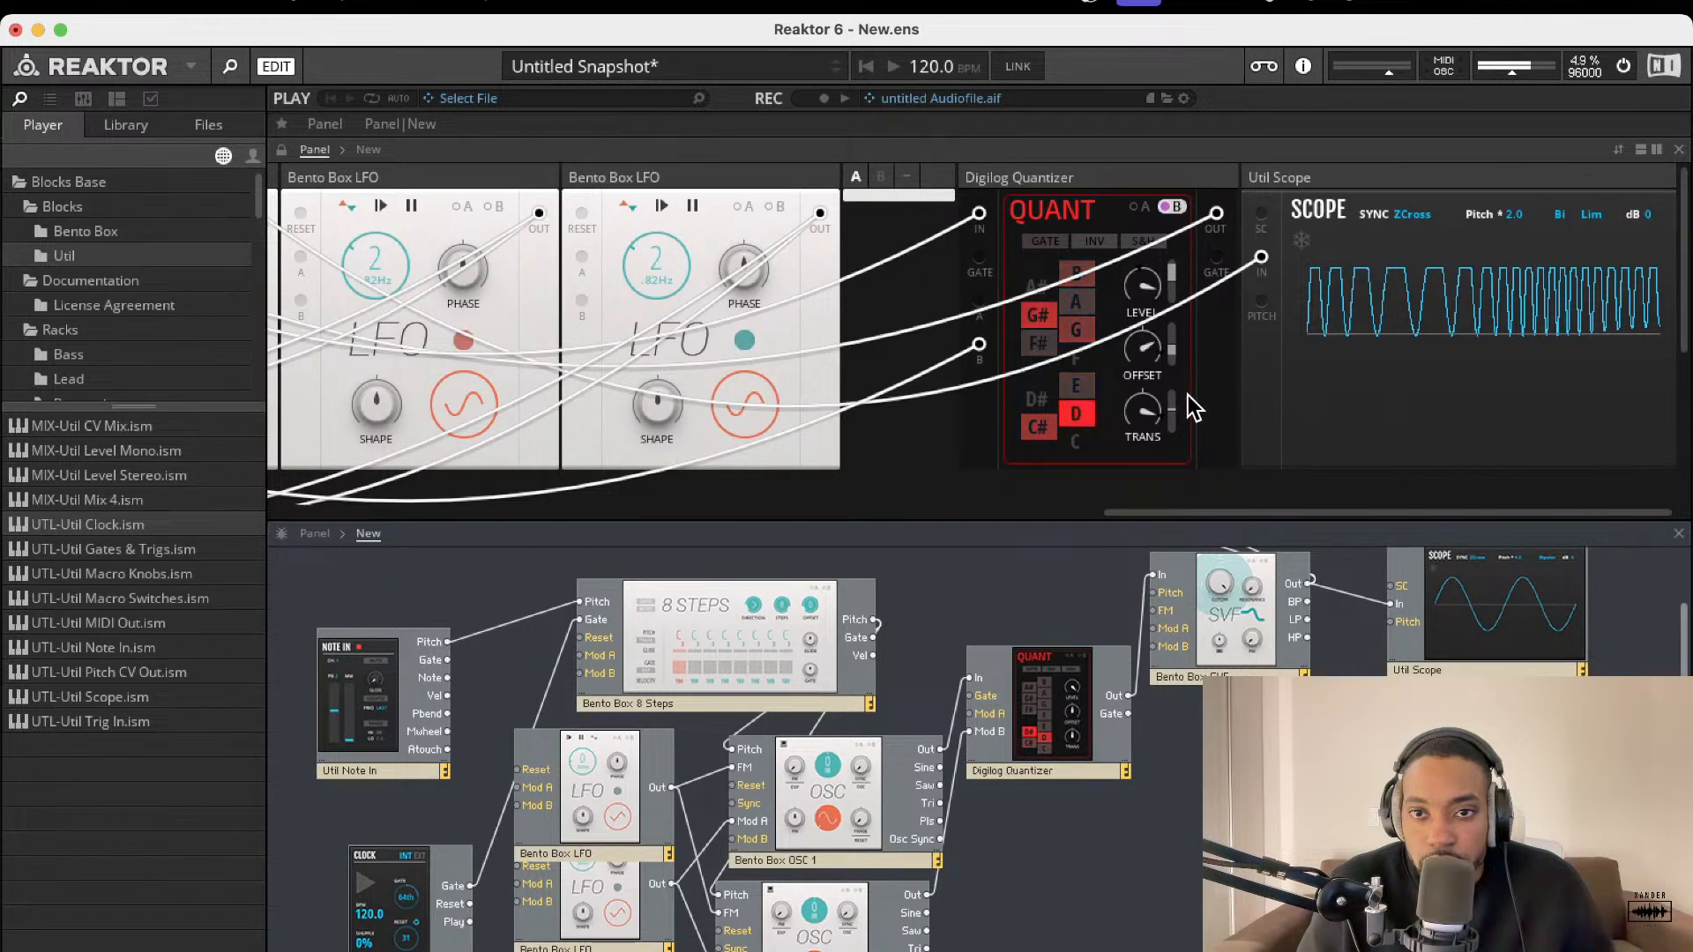
pyautogui.hscroll(-10, 773, 247)
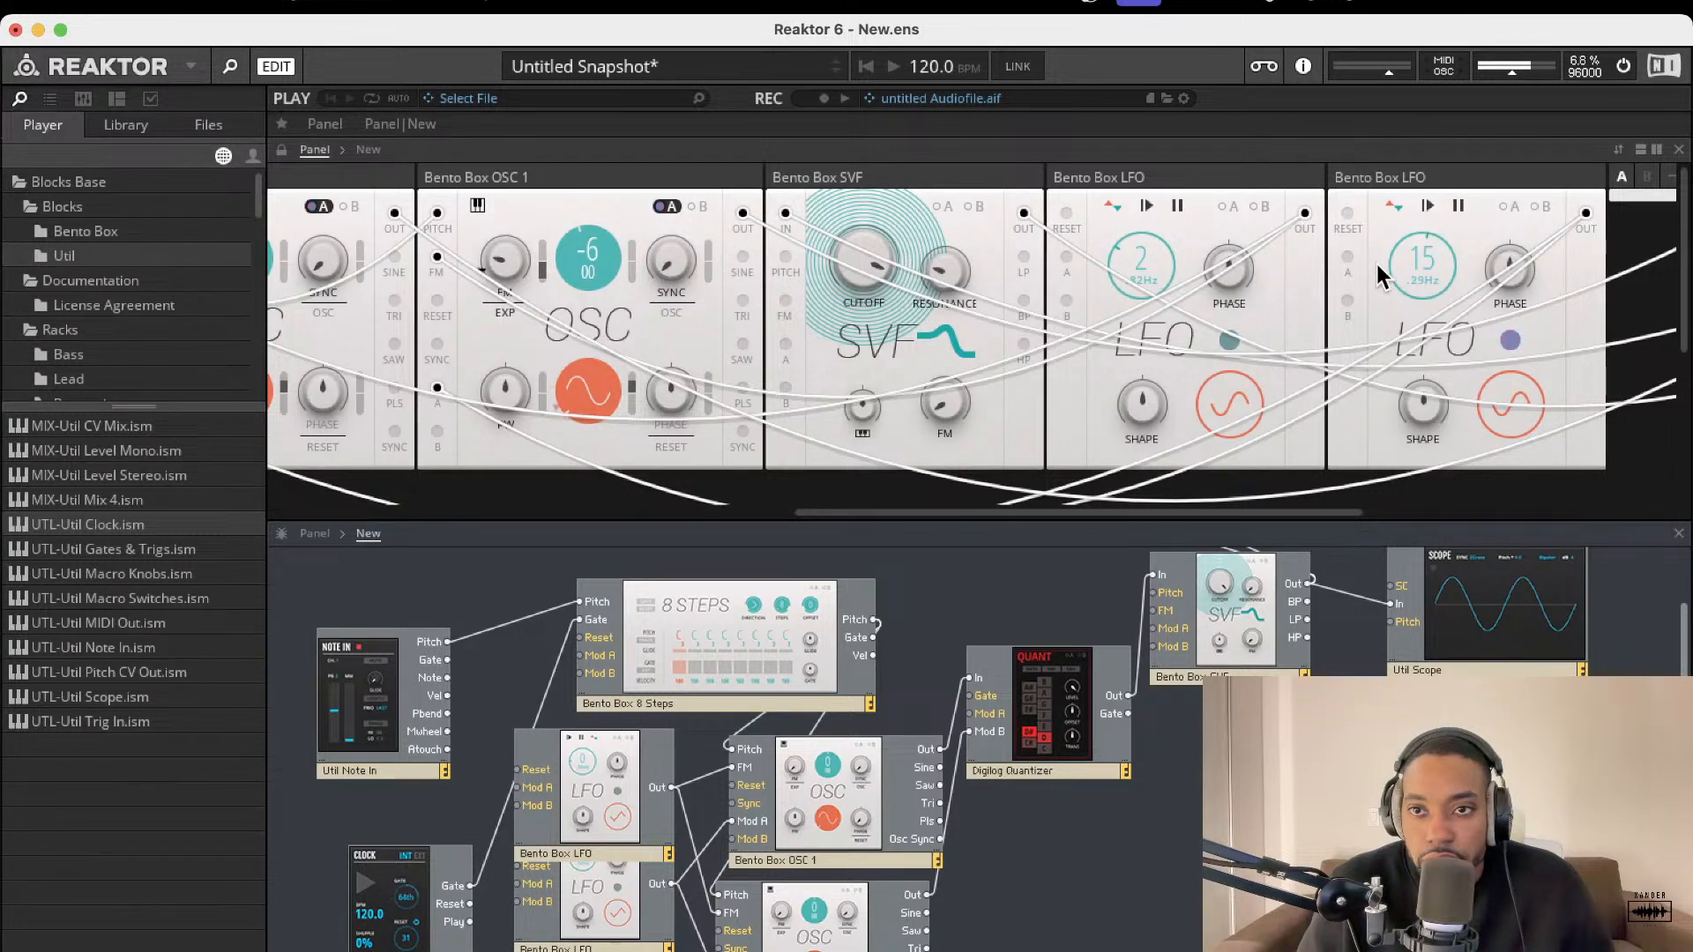
pyautogui.hscroll(10, 1375, 261)
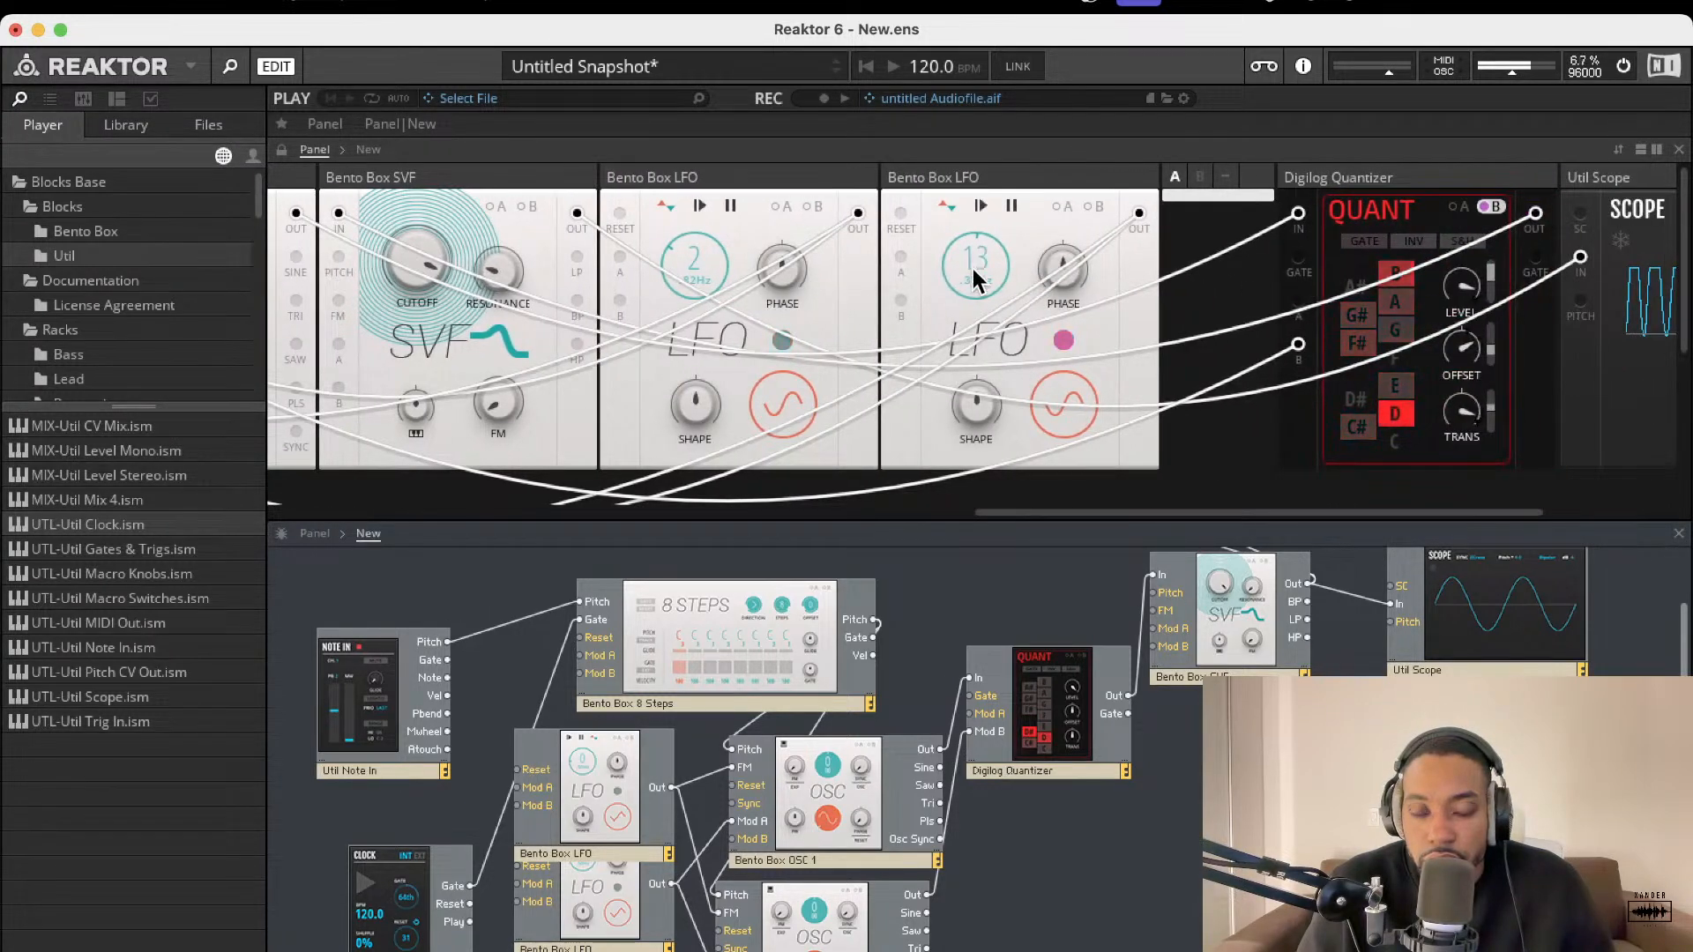
pyautogui.moveTo(968, 298); pyautogui.dragTo(963, 323)
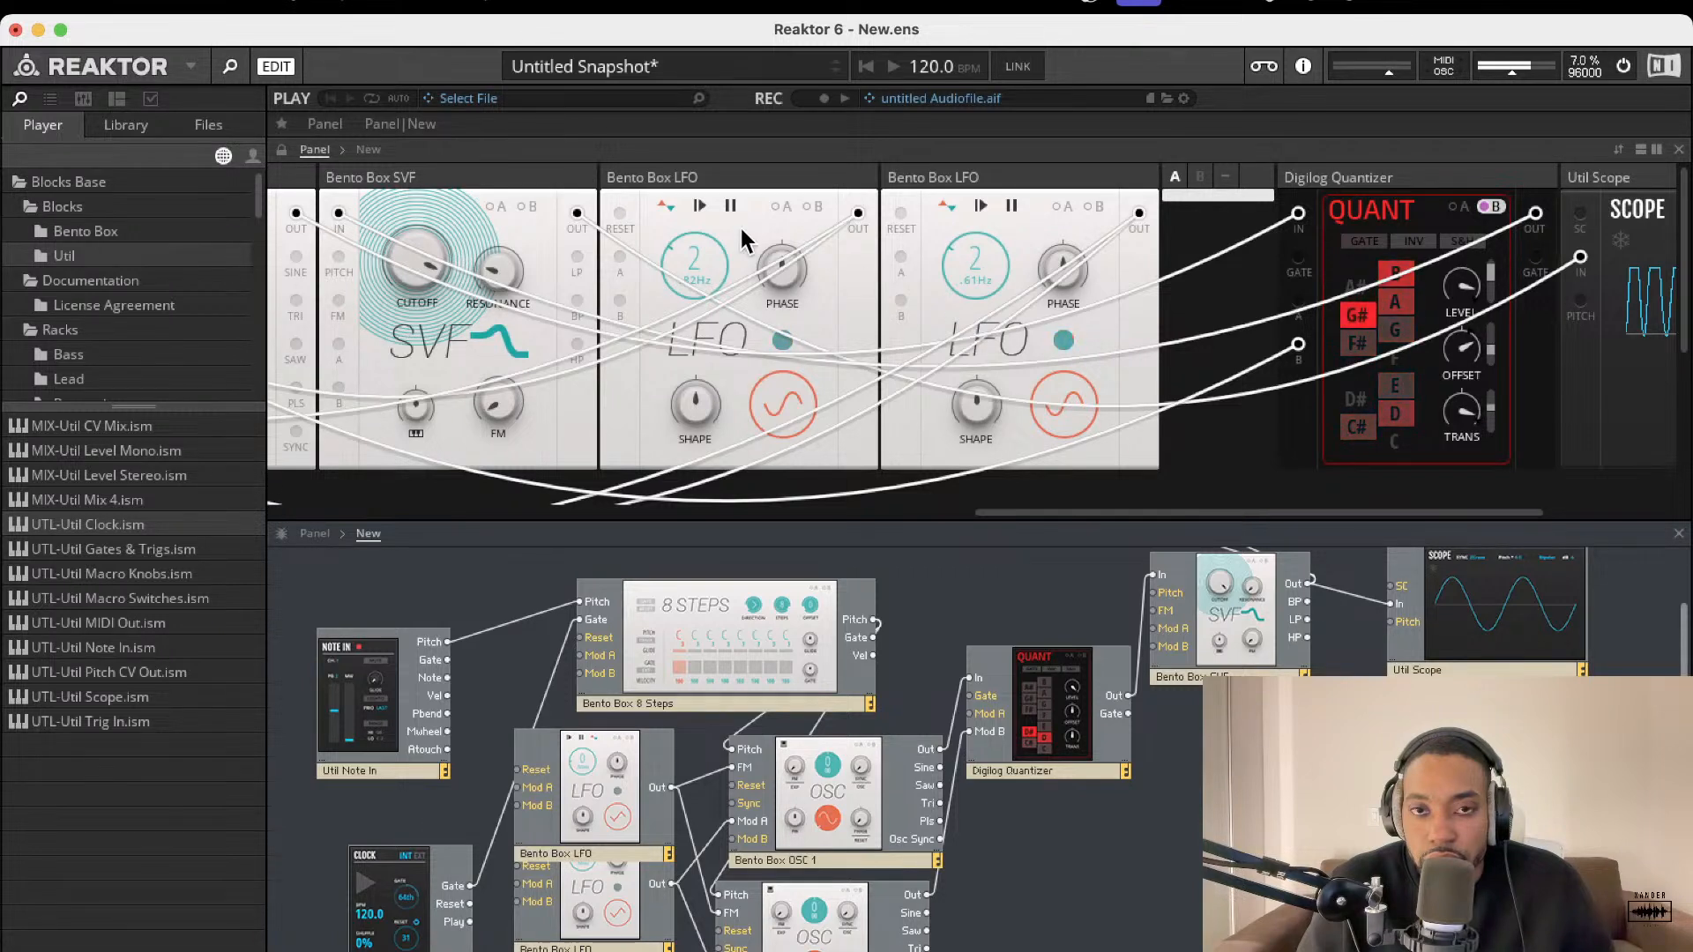
pyautogui.doubleClick(975, 282)
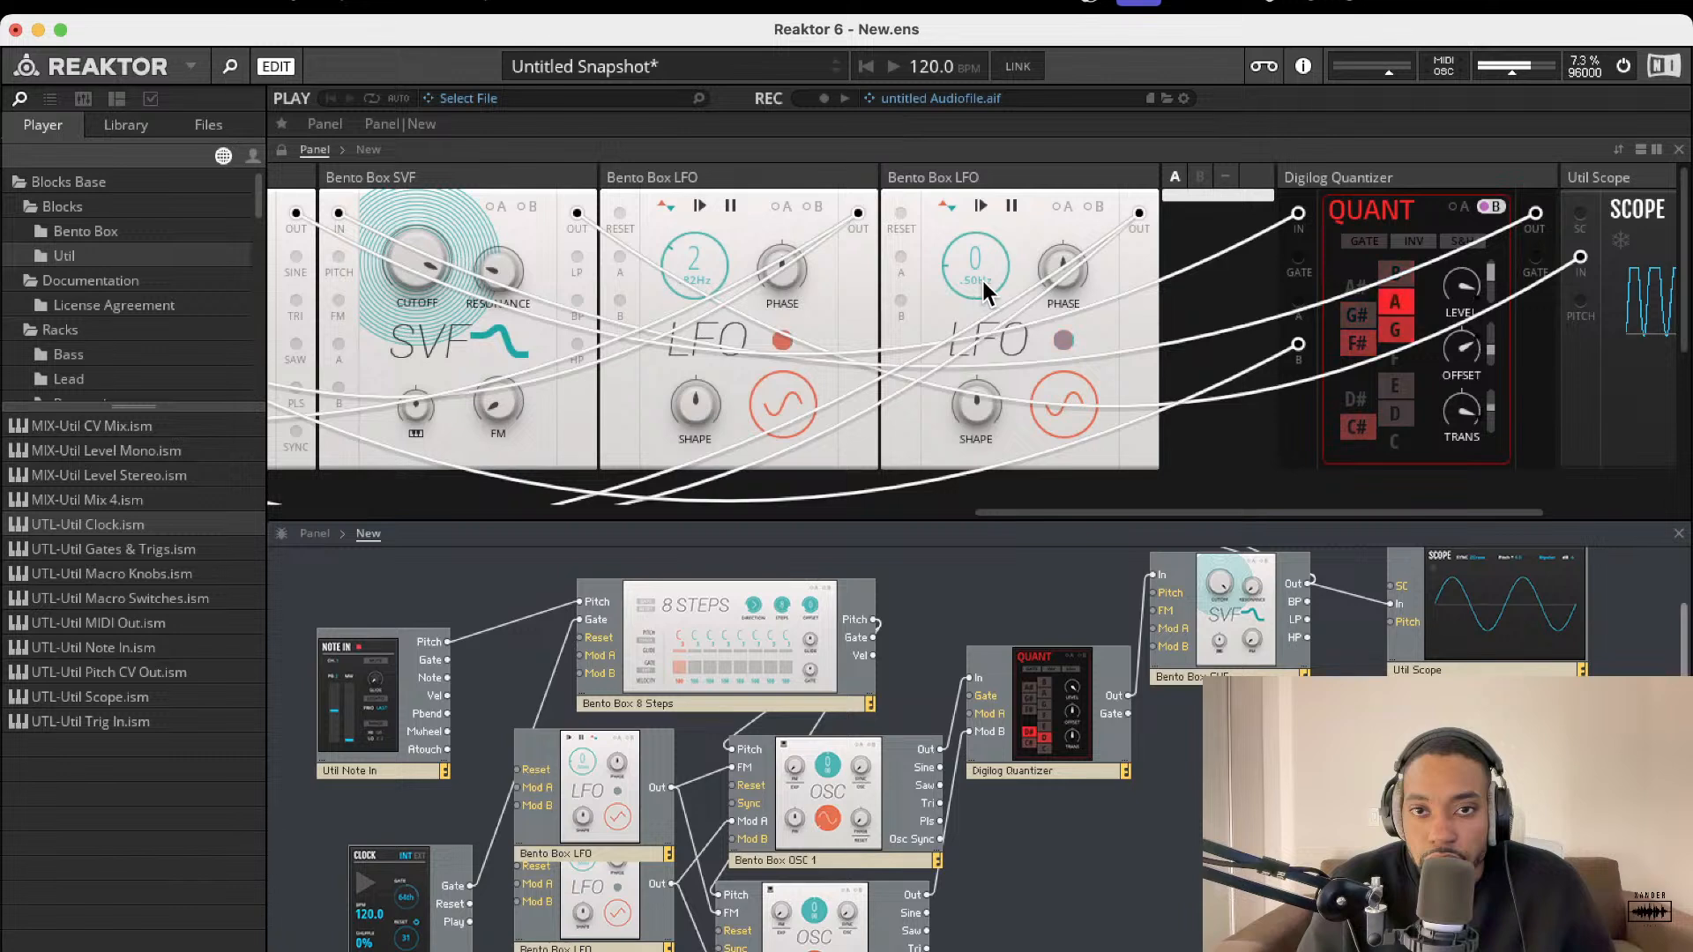
pyautogui.moveTo(975, 256); pyautogui.dragTo(982, 210)
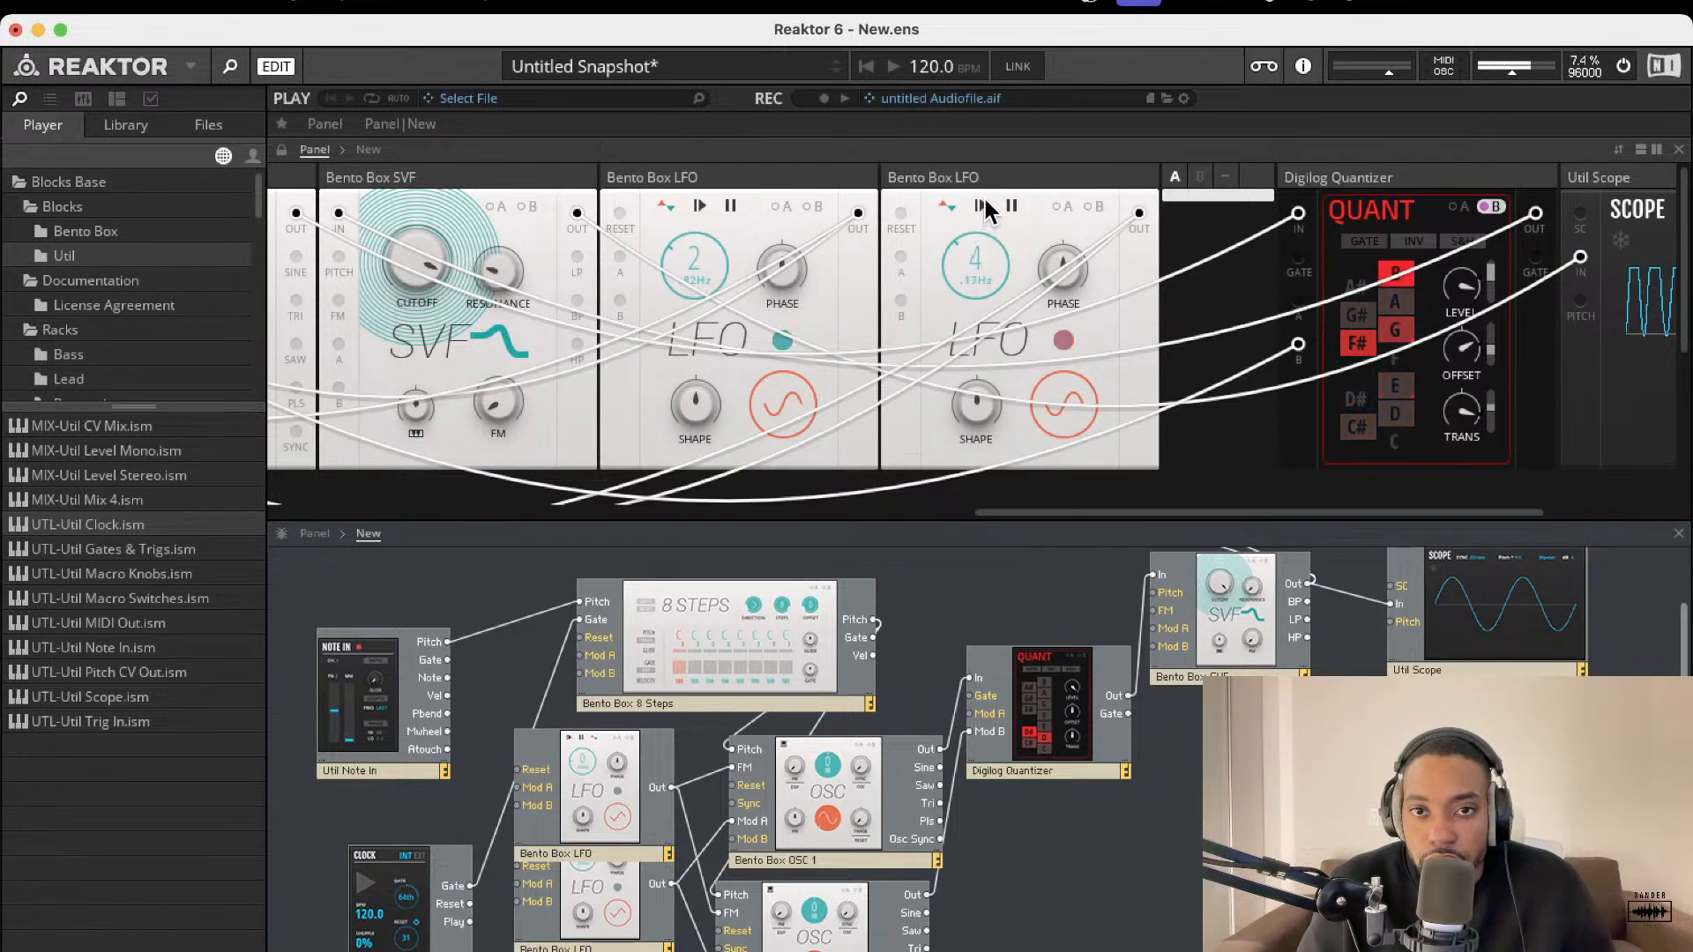
pyautogui.doubleClick(969, 277)
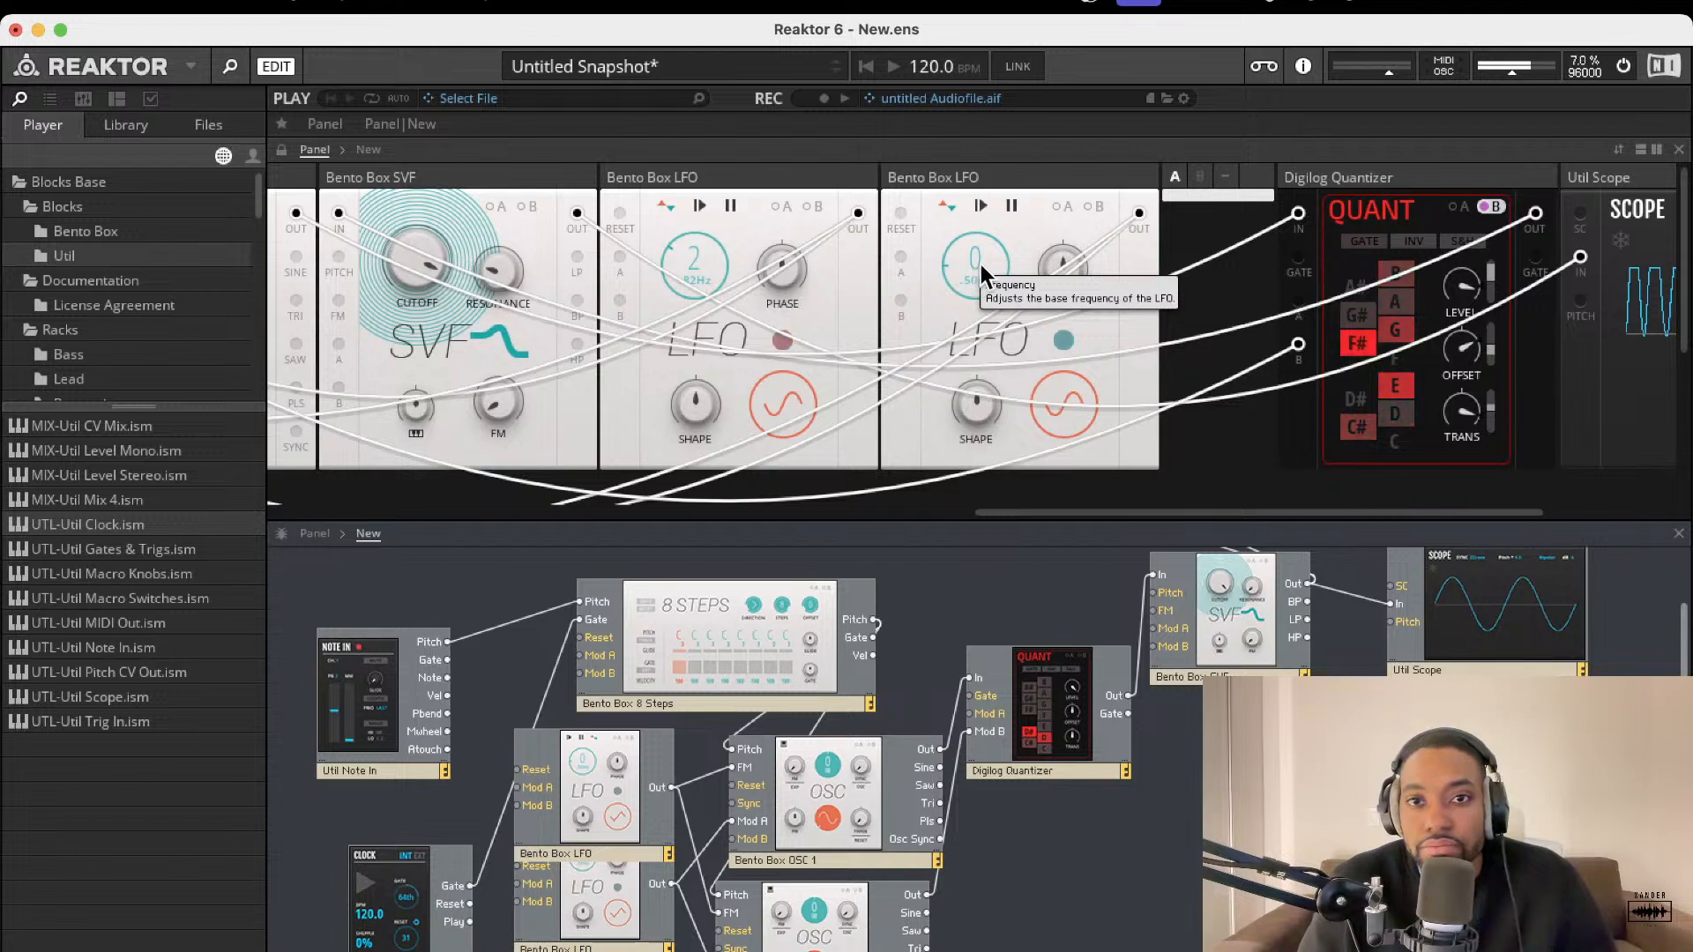
pyautogui.moveTo(976, 252); pyautogui.dragTo(982, 218)
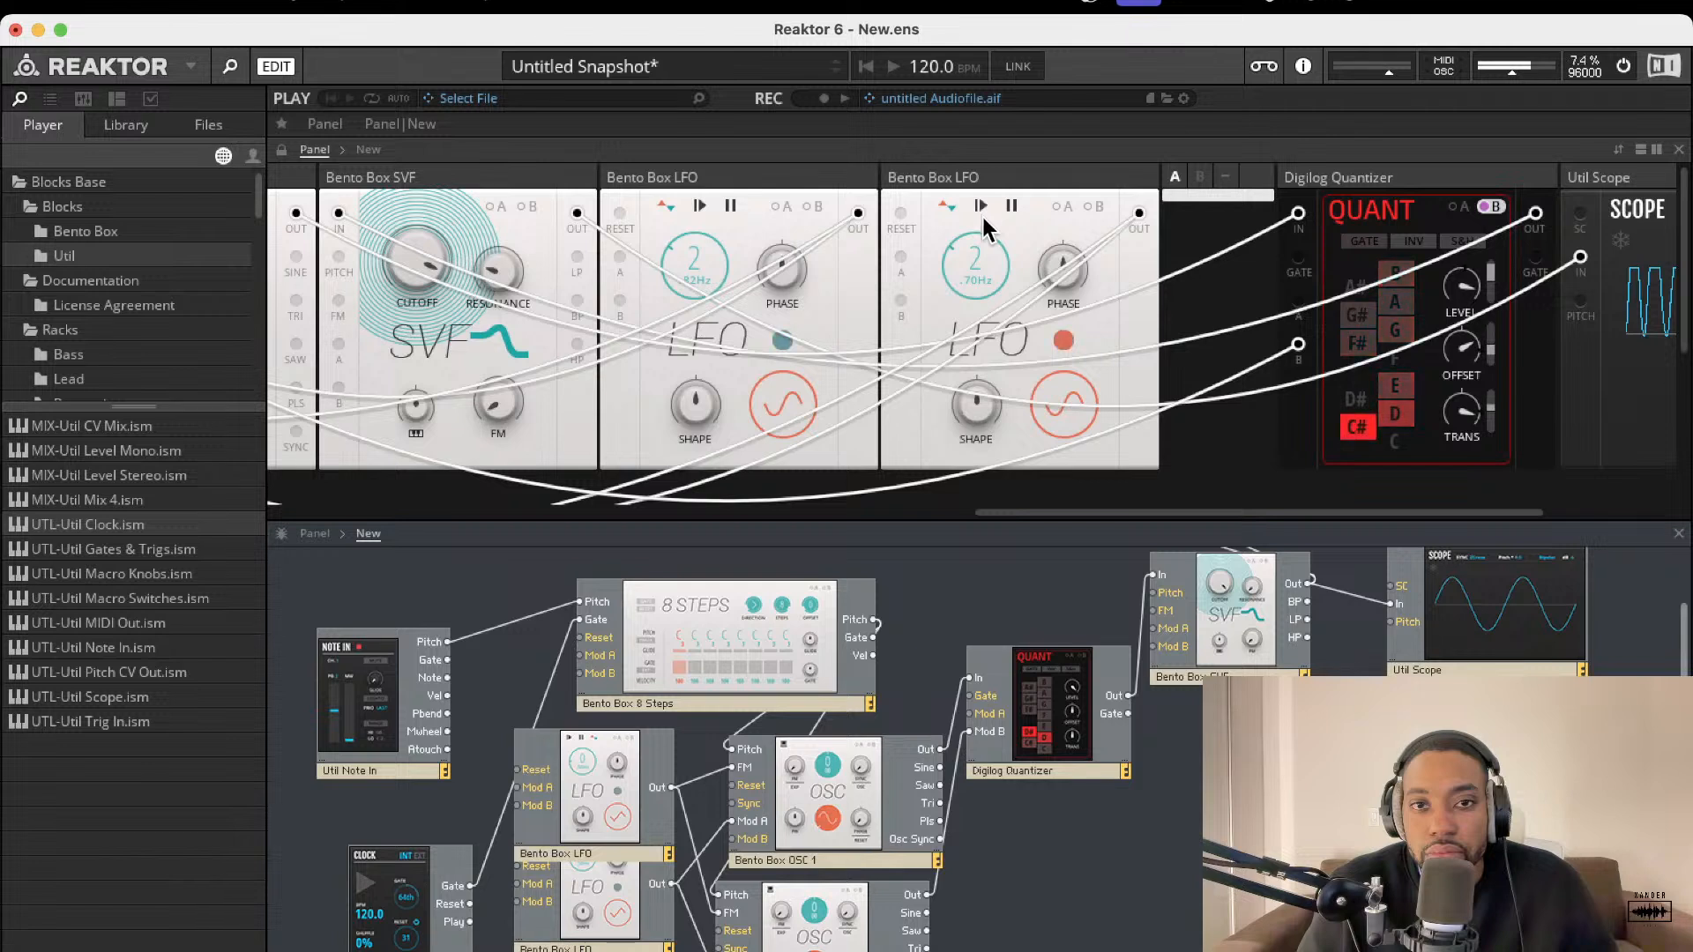
pyautogui.doubleClick(971, 284)
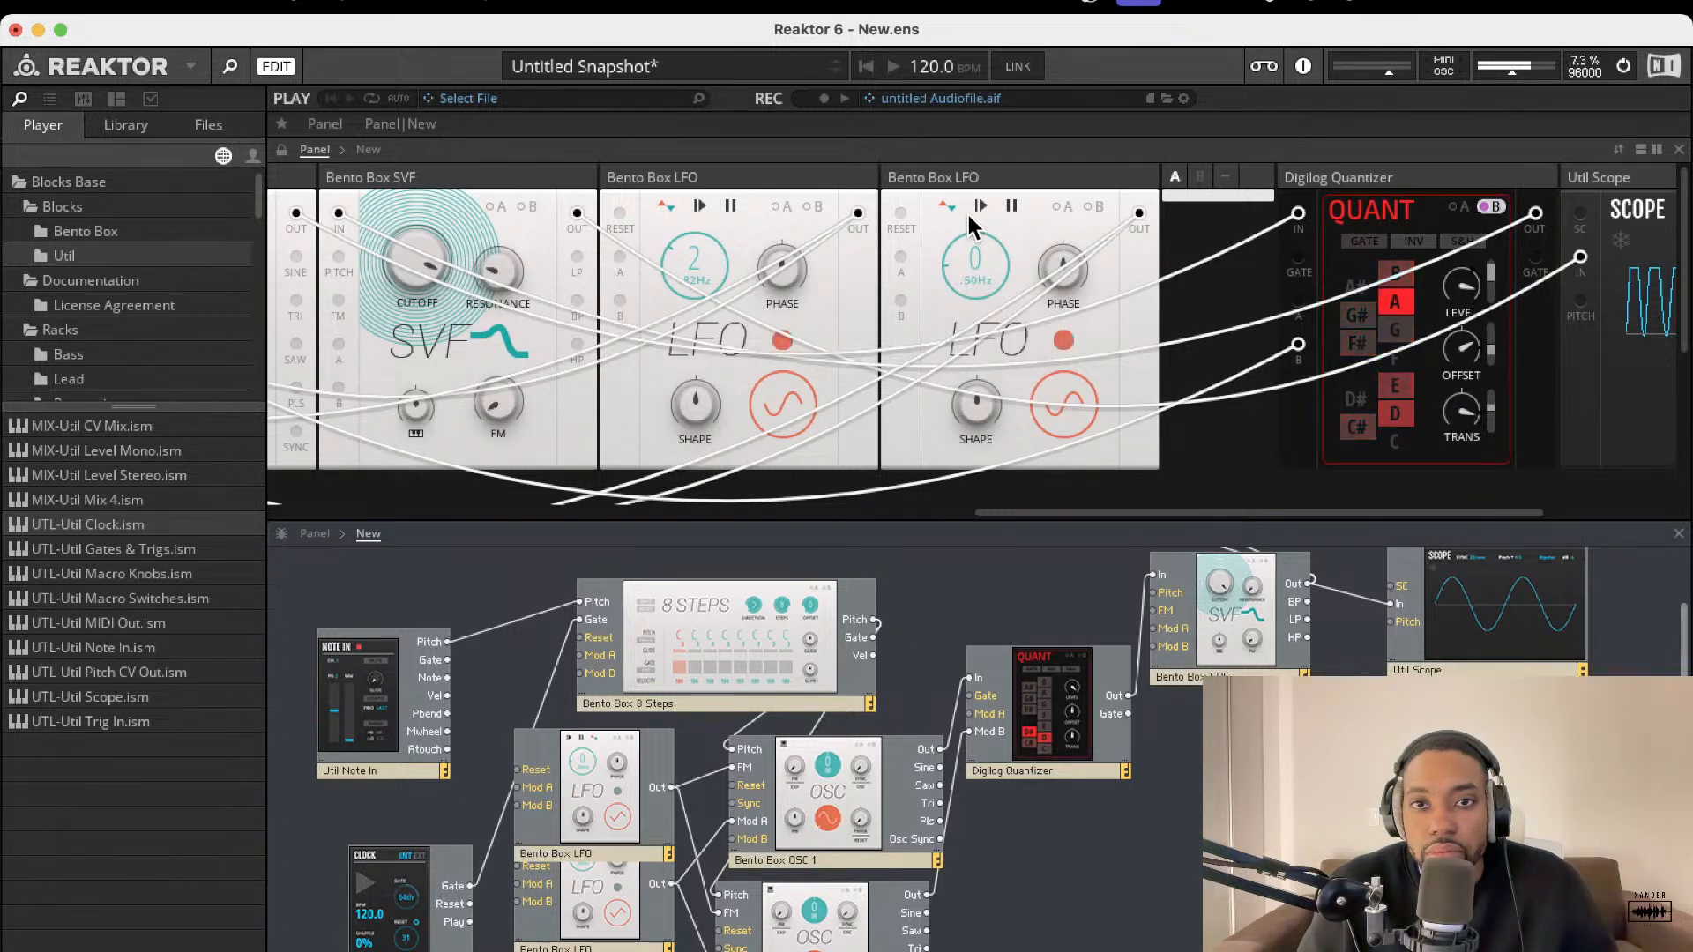
pyautogui.moveTo(994, 282); pyautogui.dragTo(984, 234)
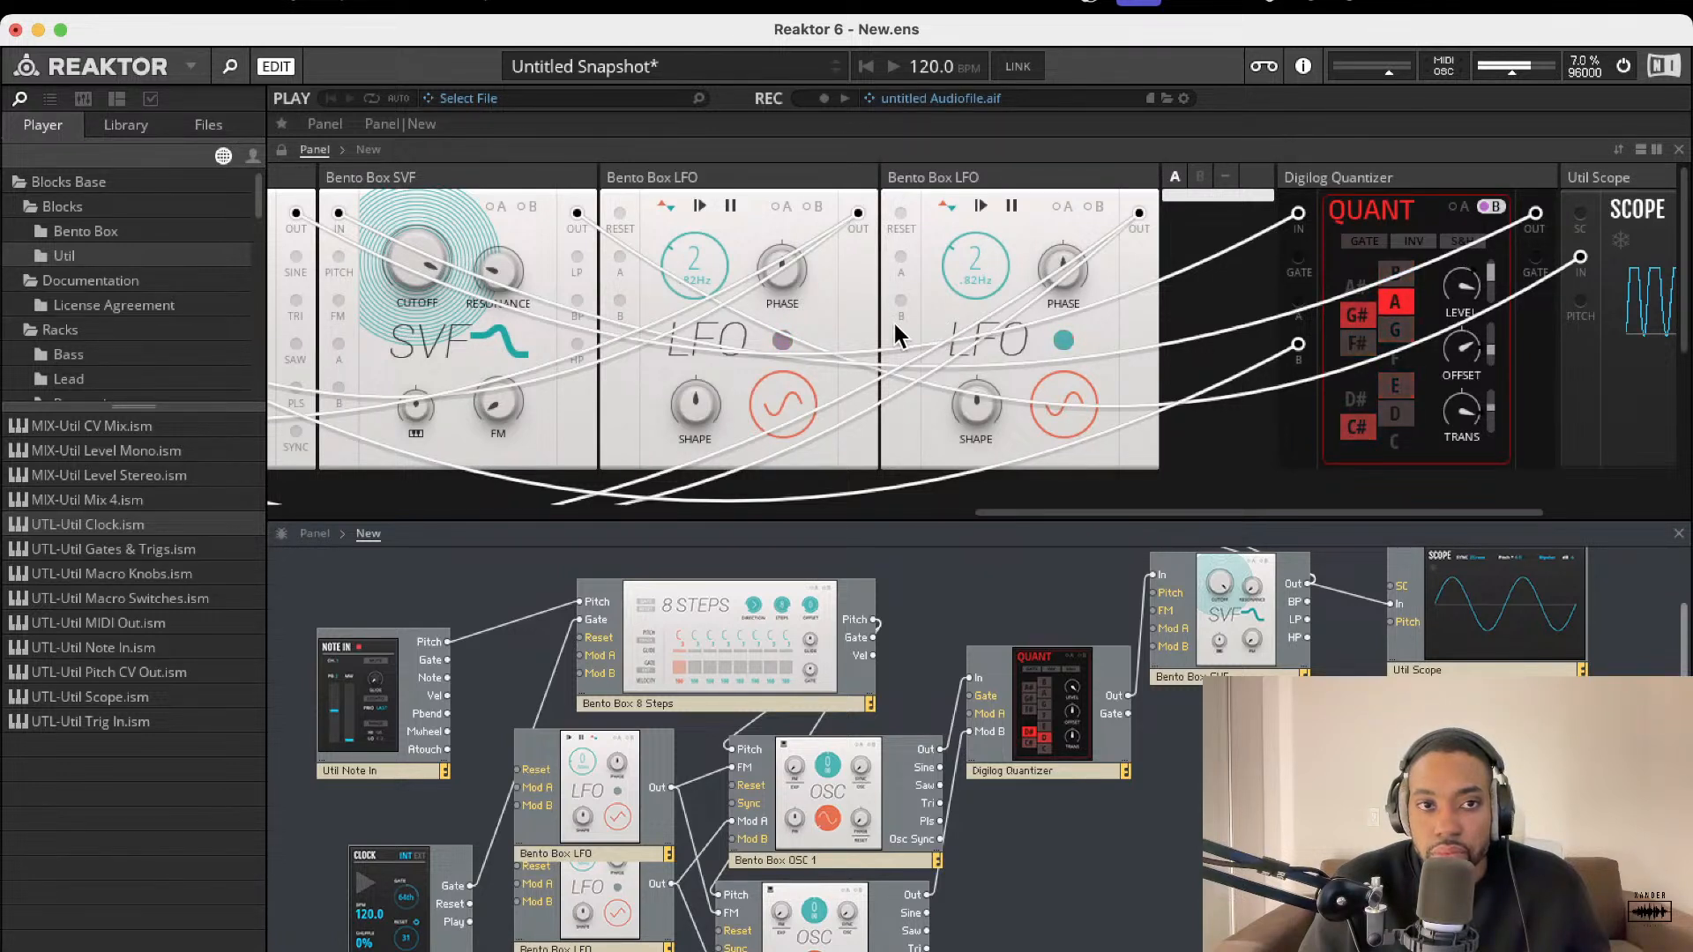
# - Examine the panel's signal chain from the note input, clock and 8 Steps through the oscillators, filter and LFOs to the quantizer and scope
pyautogui.hscroll(-10, 1164, 308)
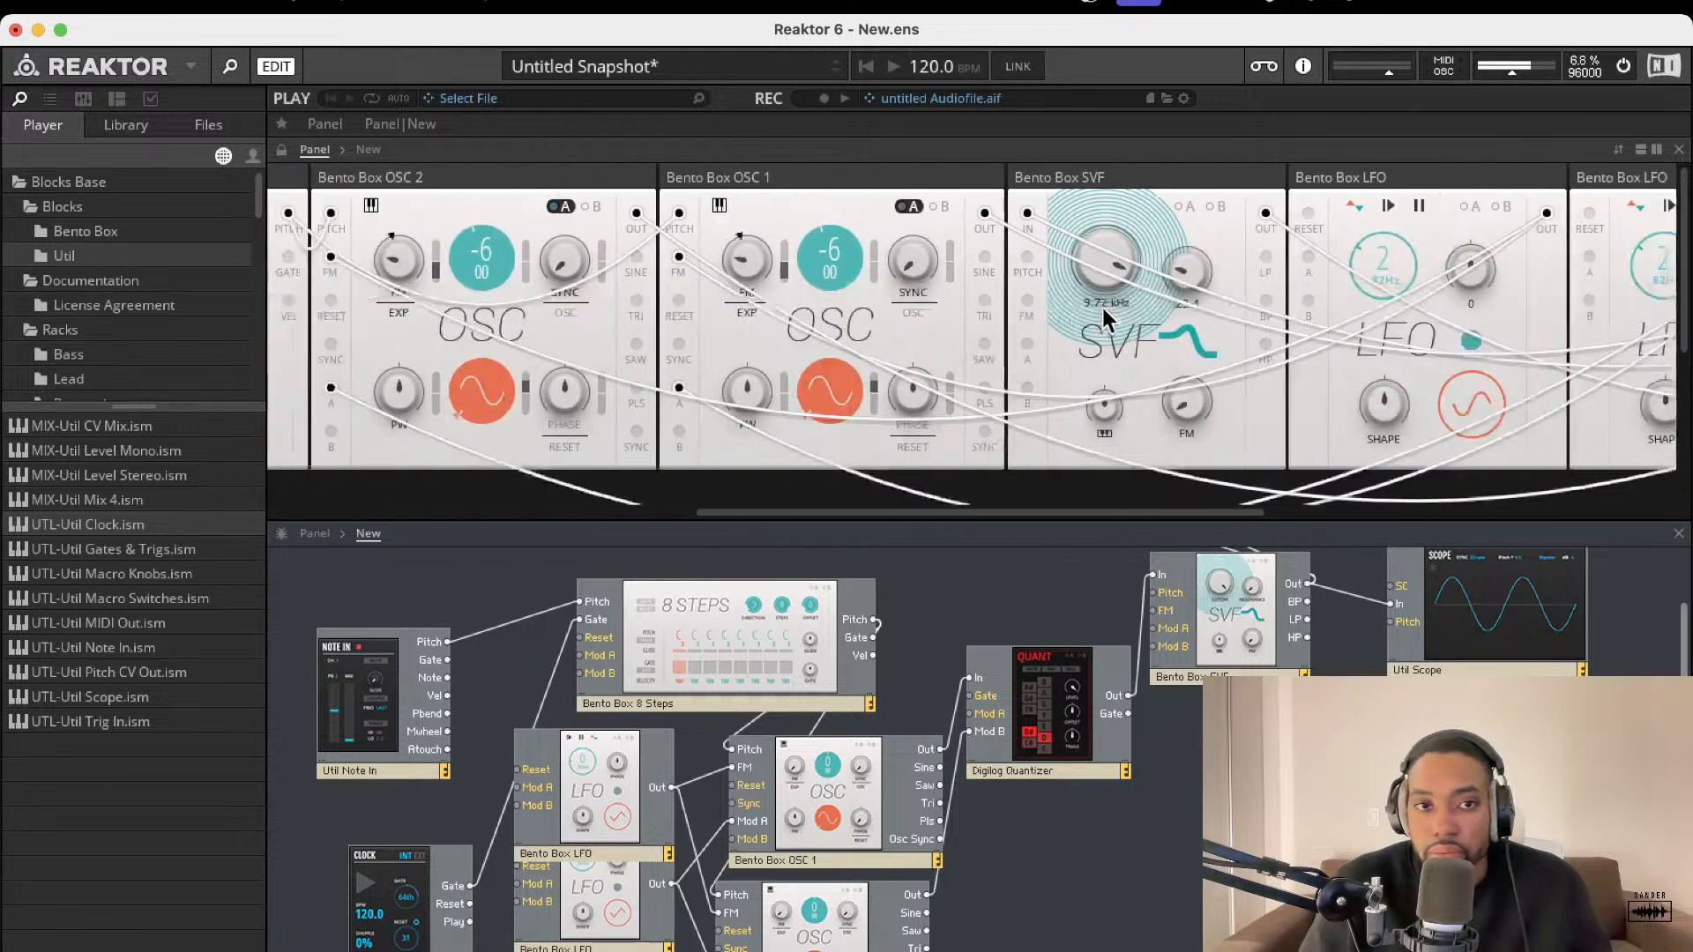
pyautogui.hscroll(-3, 617, 454)
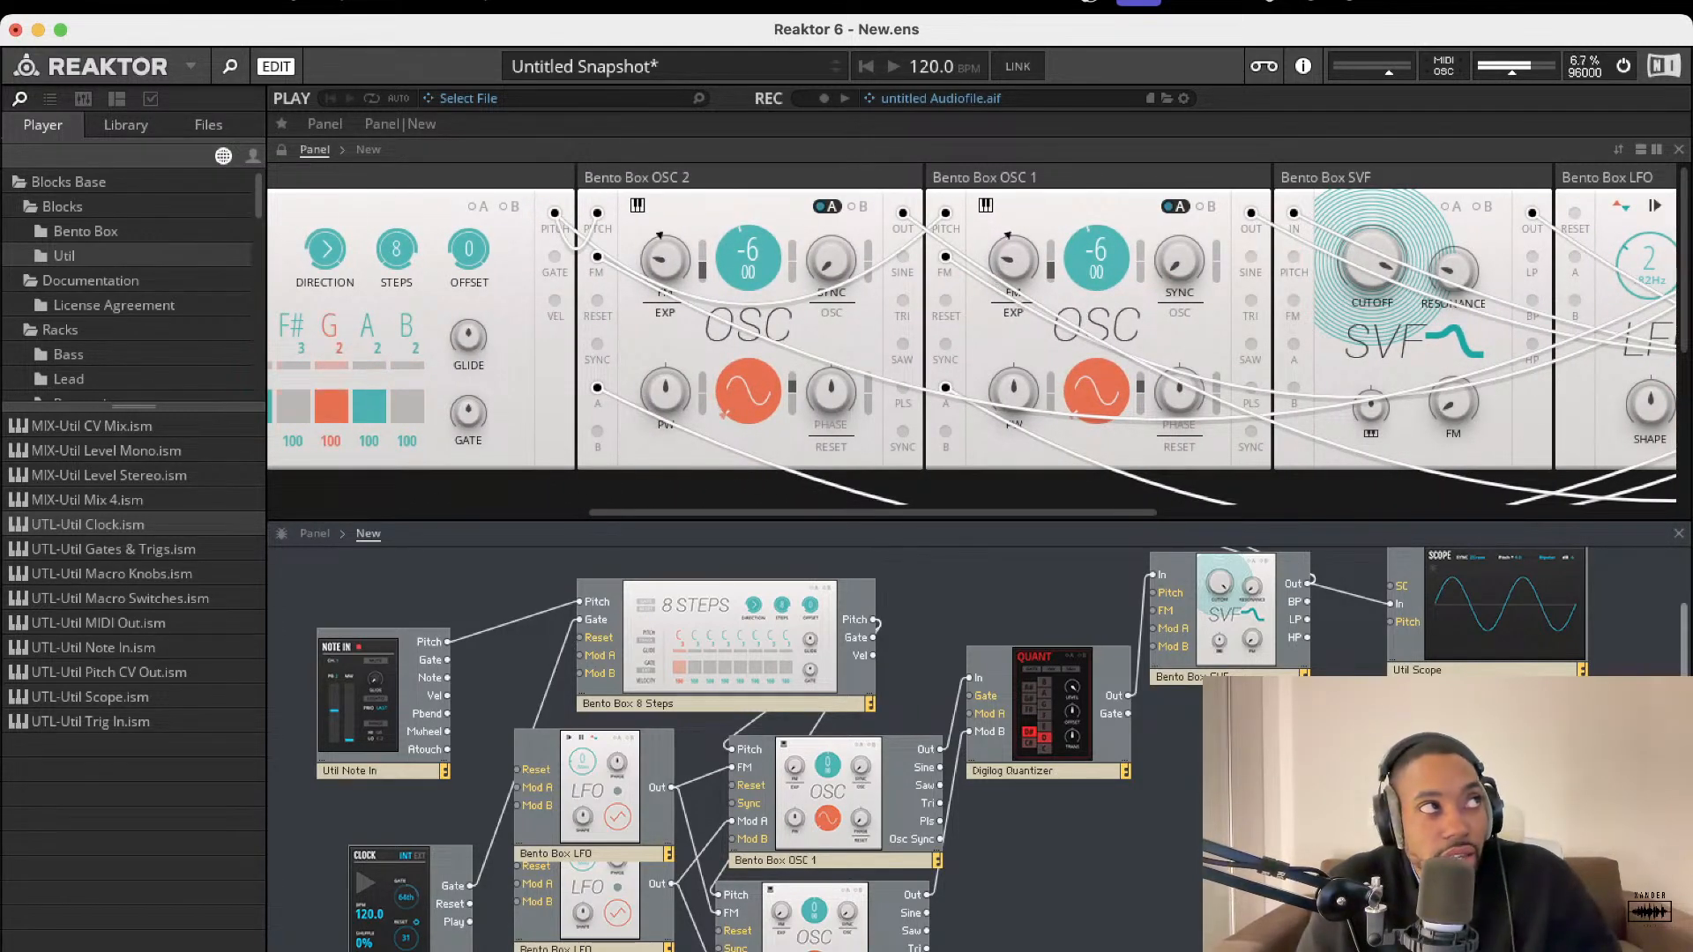
pyautogui.press('super+Tab')
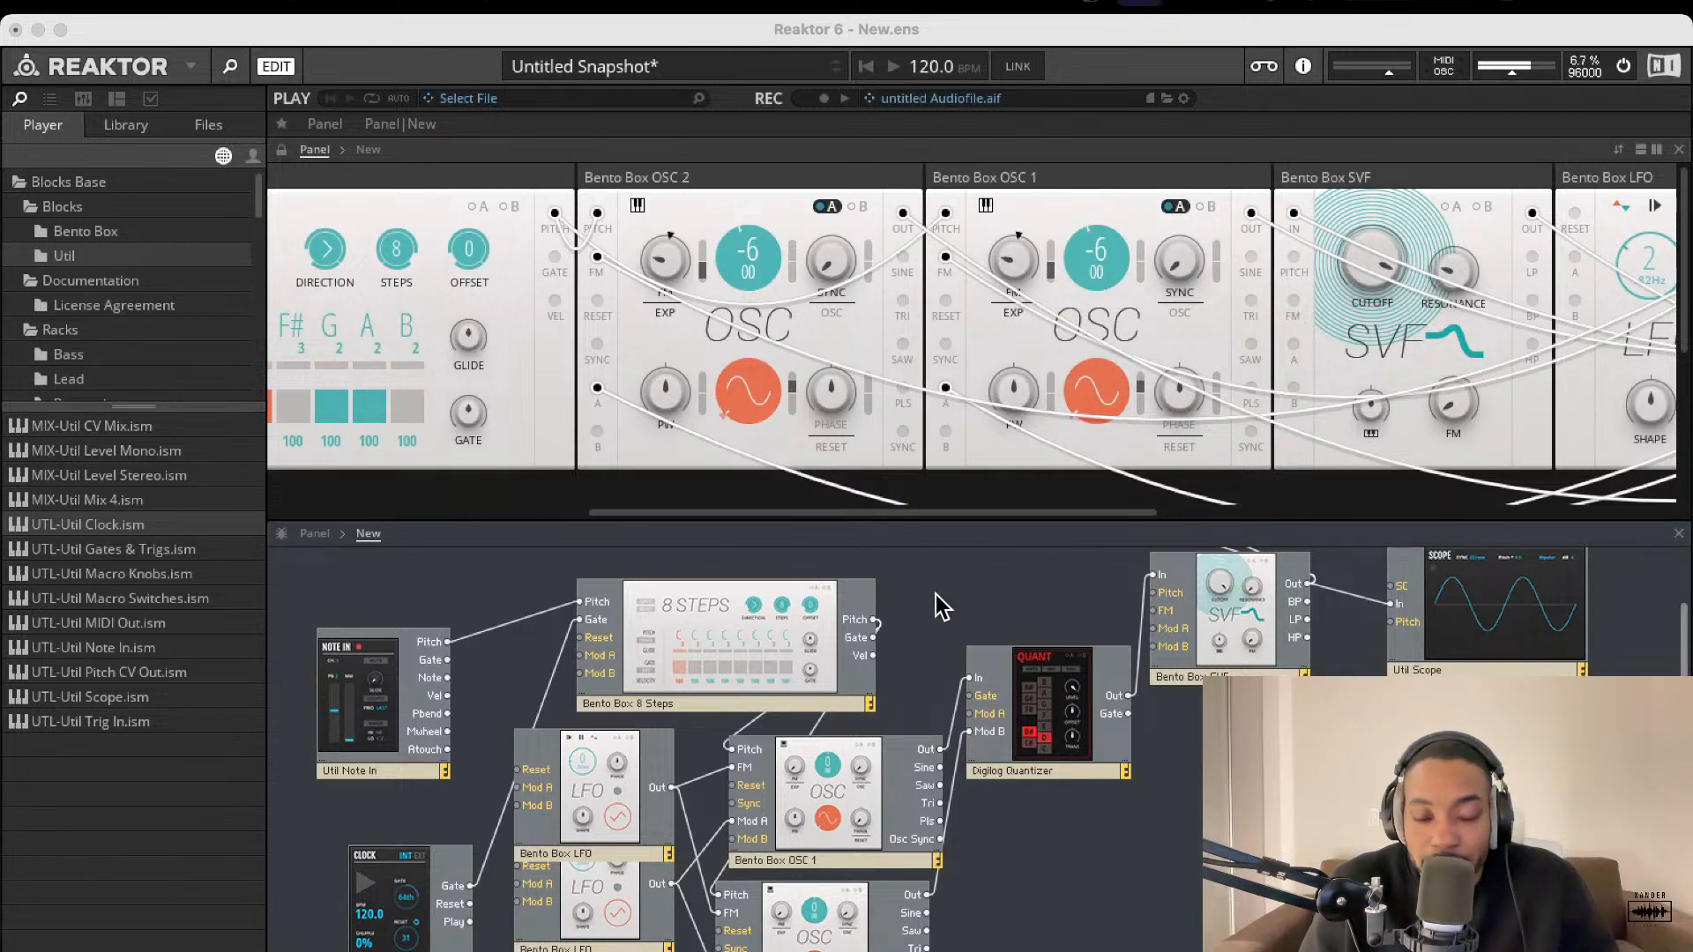
pyautogui.hscroll(-10, 893, 394)
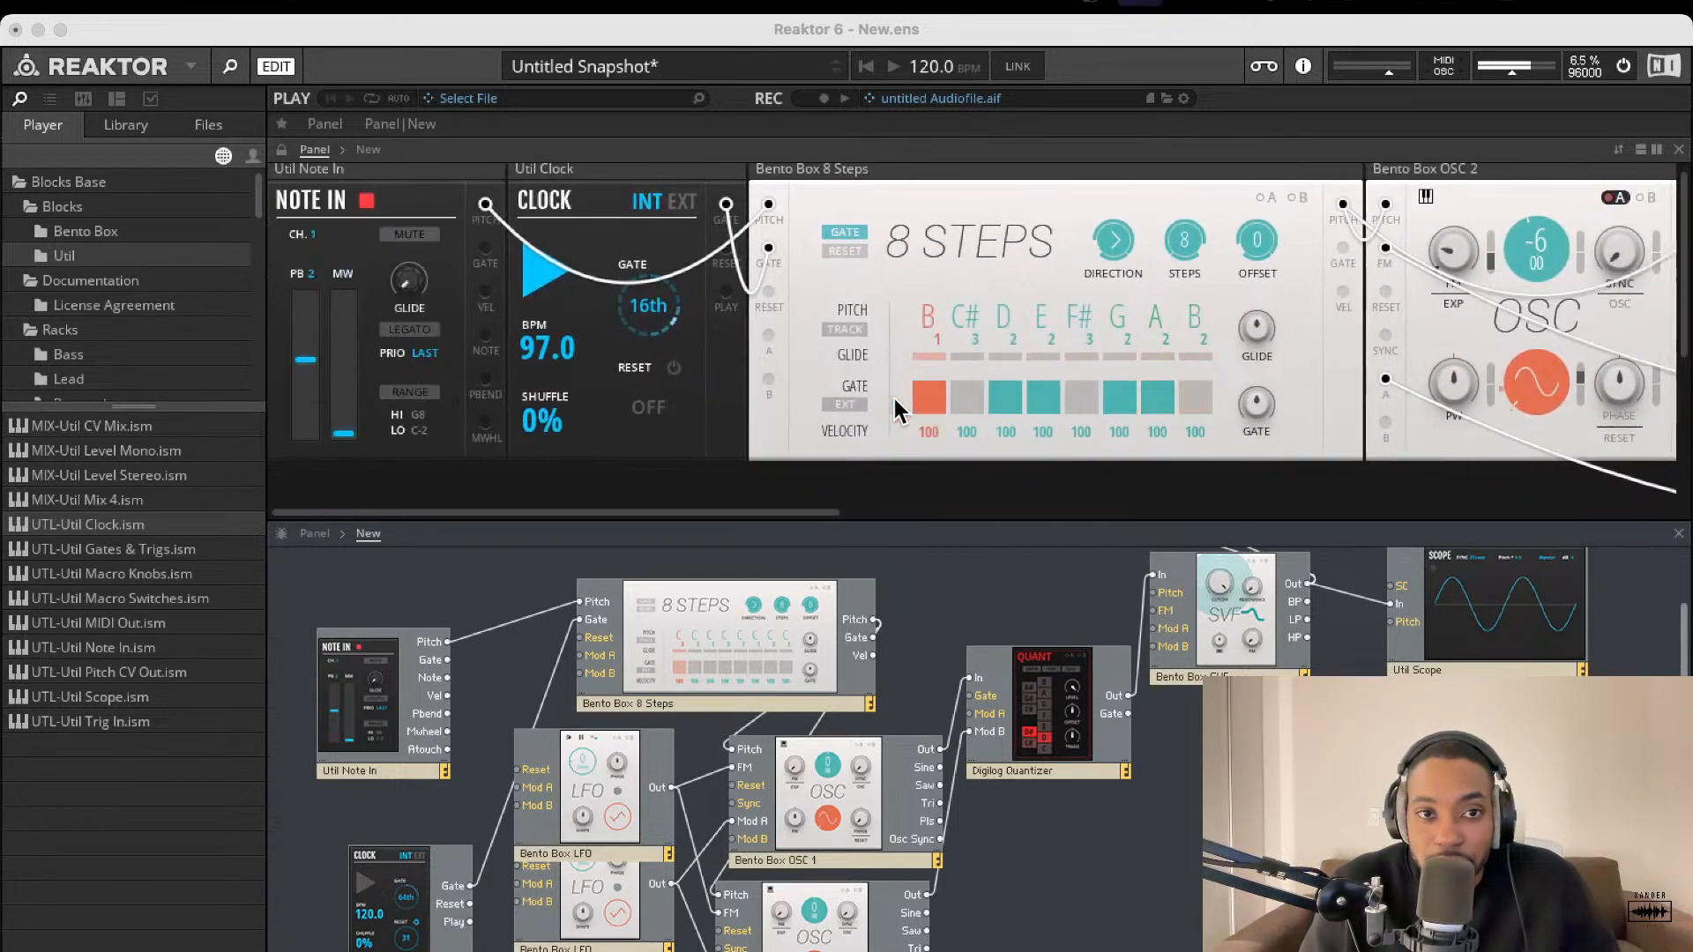
pyautogui.hscroll(5, 892, 394)
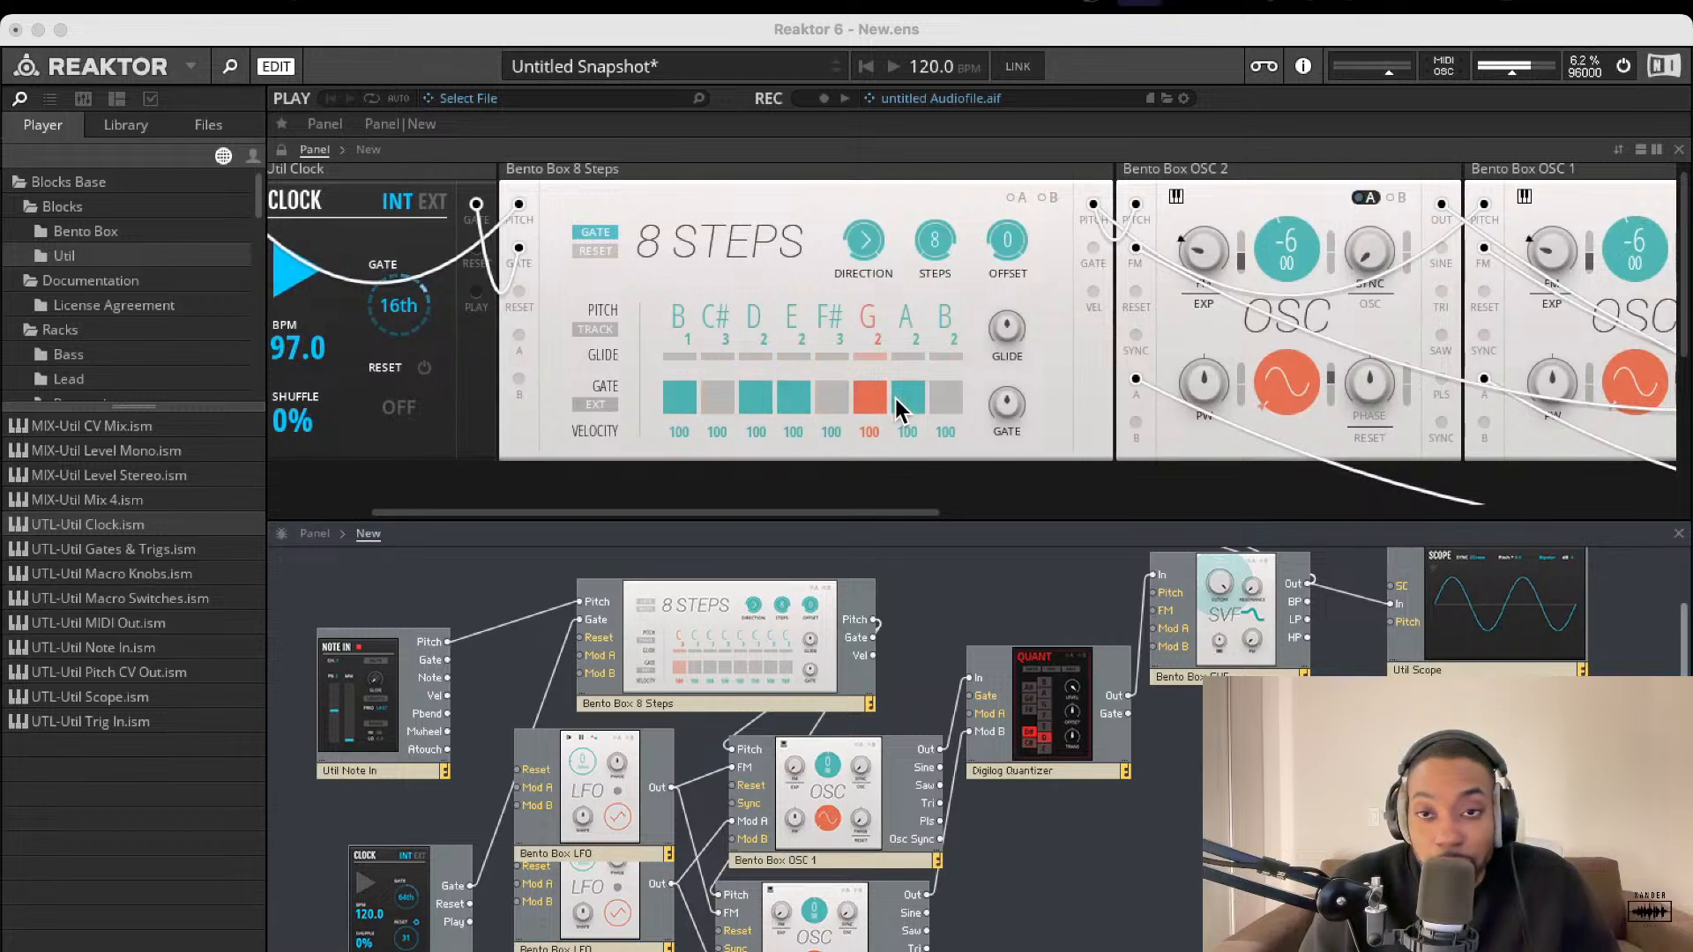
pyautogui.hscroll(6, 897, 408)
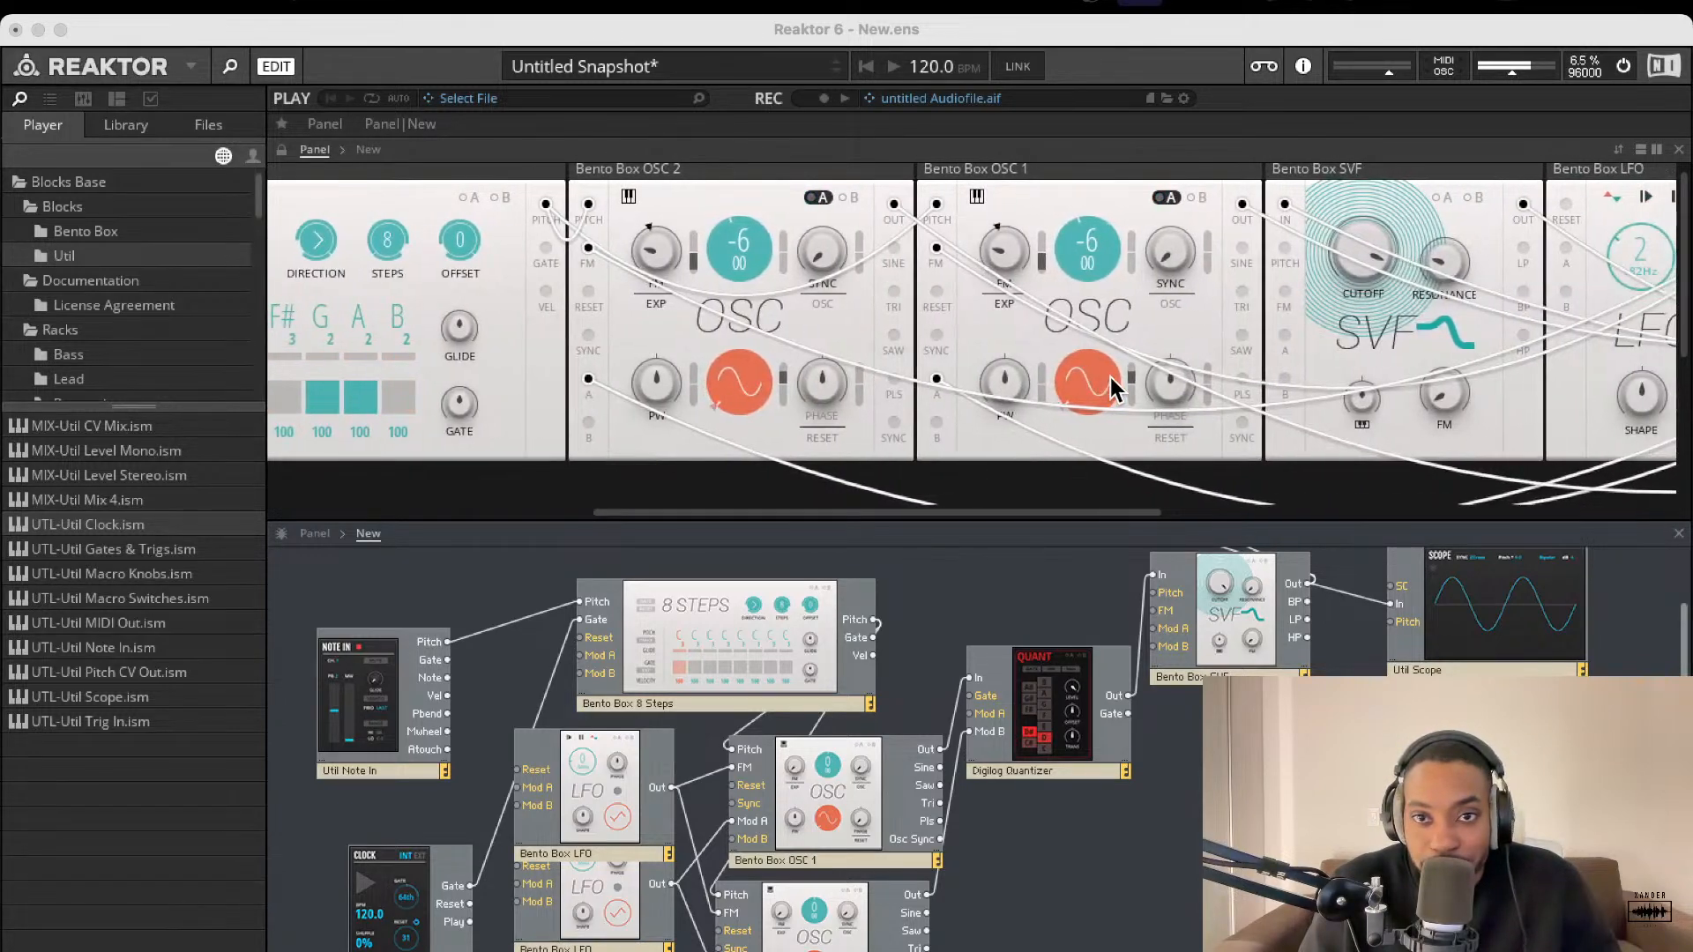
pyautogui.hscroll(10, 1110, 377)
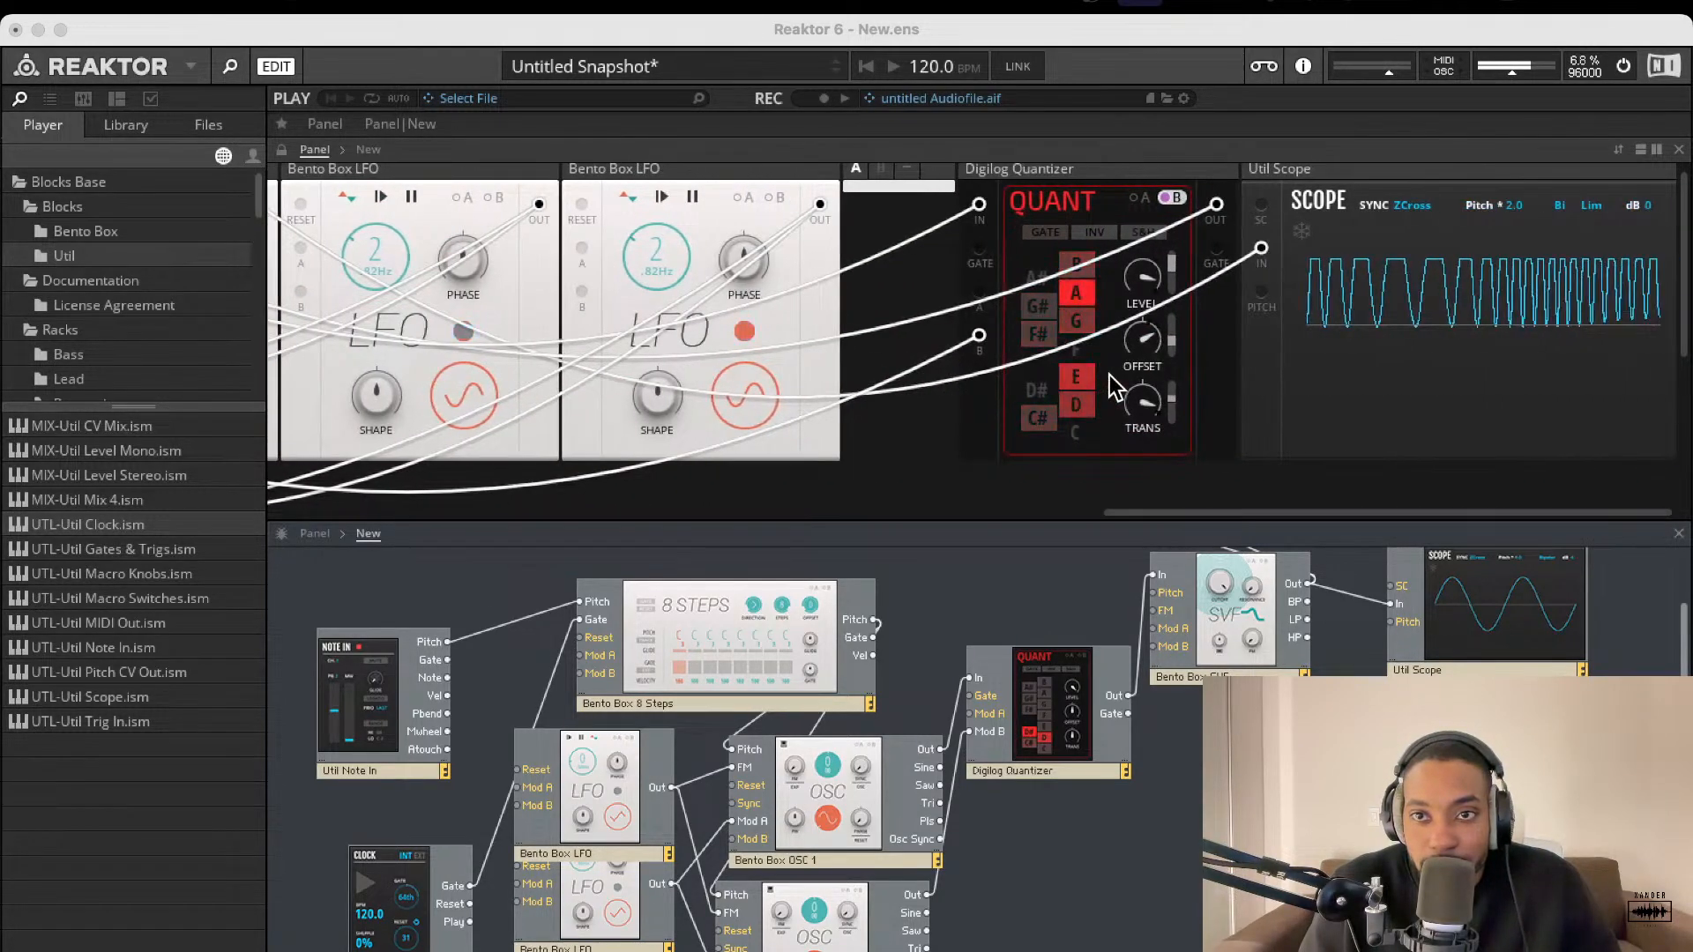
pyautogui.hscroll(-8, 1022, 357)
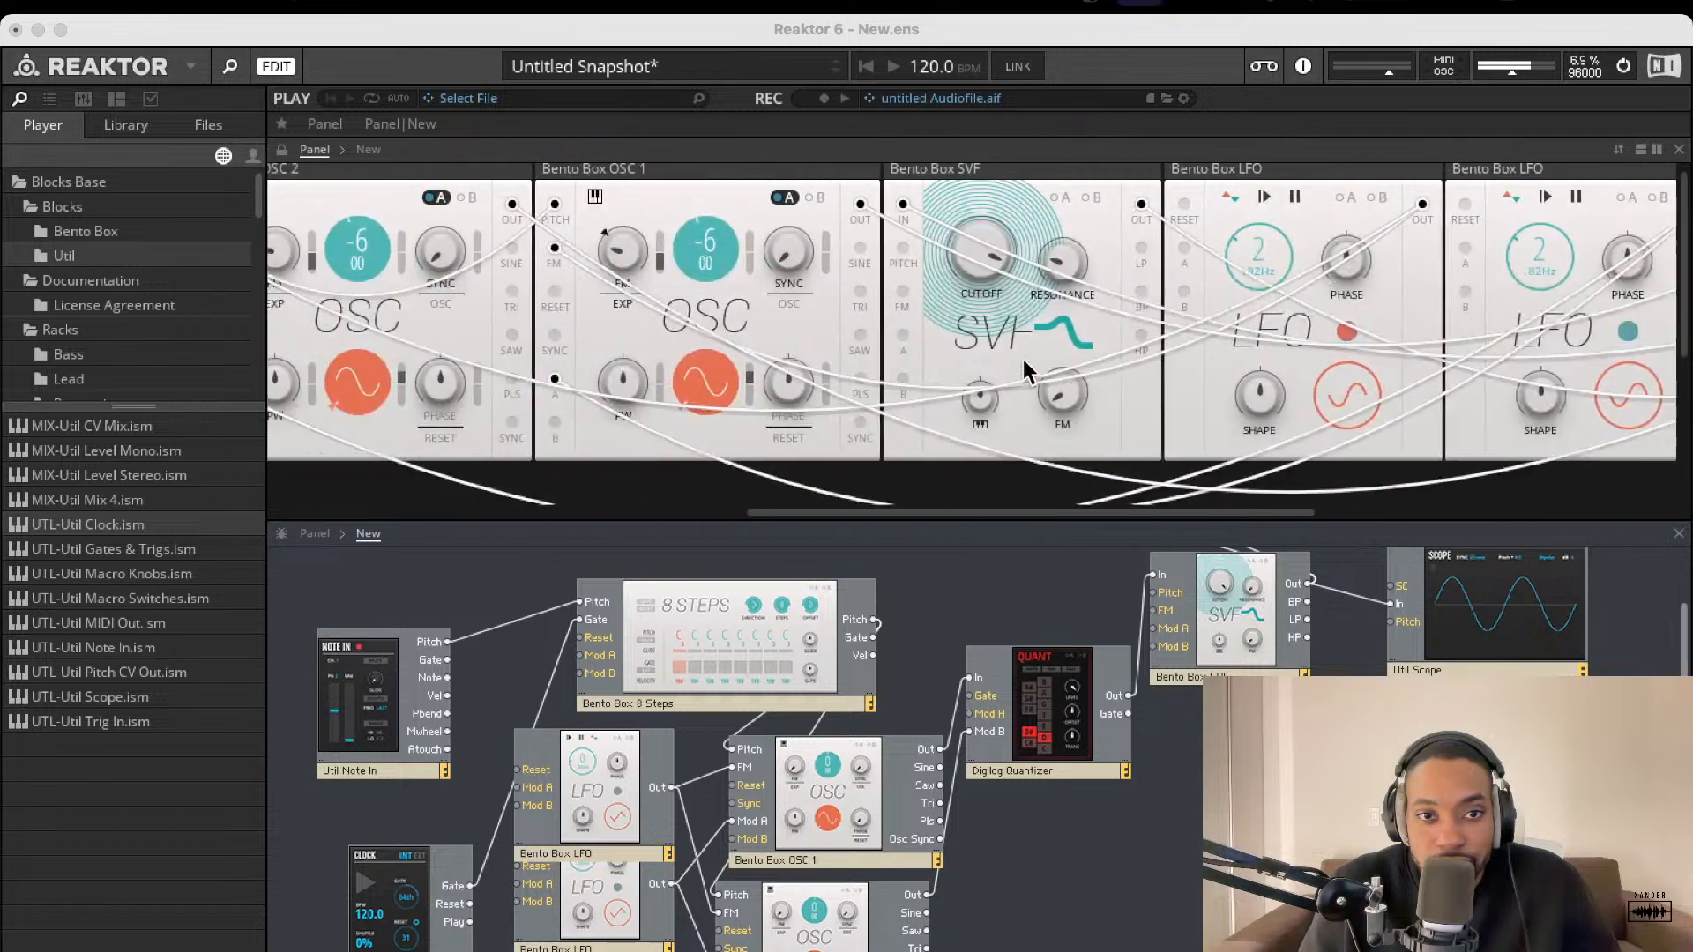
pyautogui.hscroll(-8, 1023, 372)
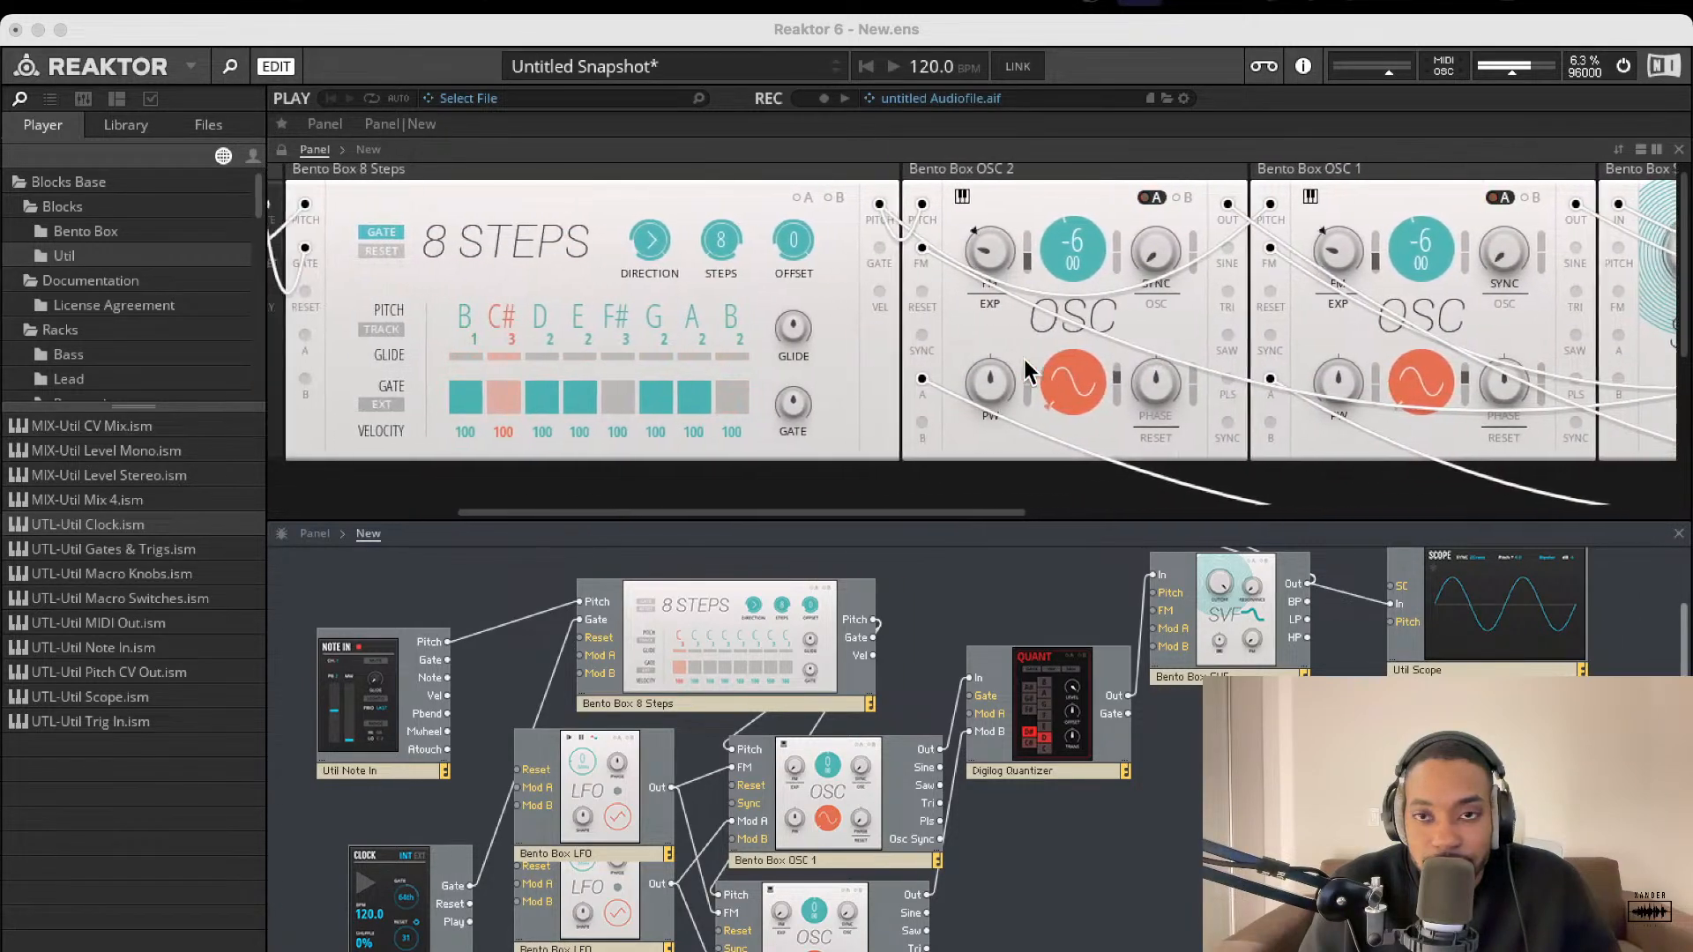
# - Raise the modulation A amount for Sync on Bento Box OSC 2, and toggle the 8 Steps' pitch Track on and back off
pyautogui.click(1163, 194)
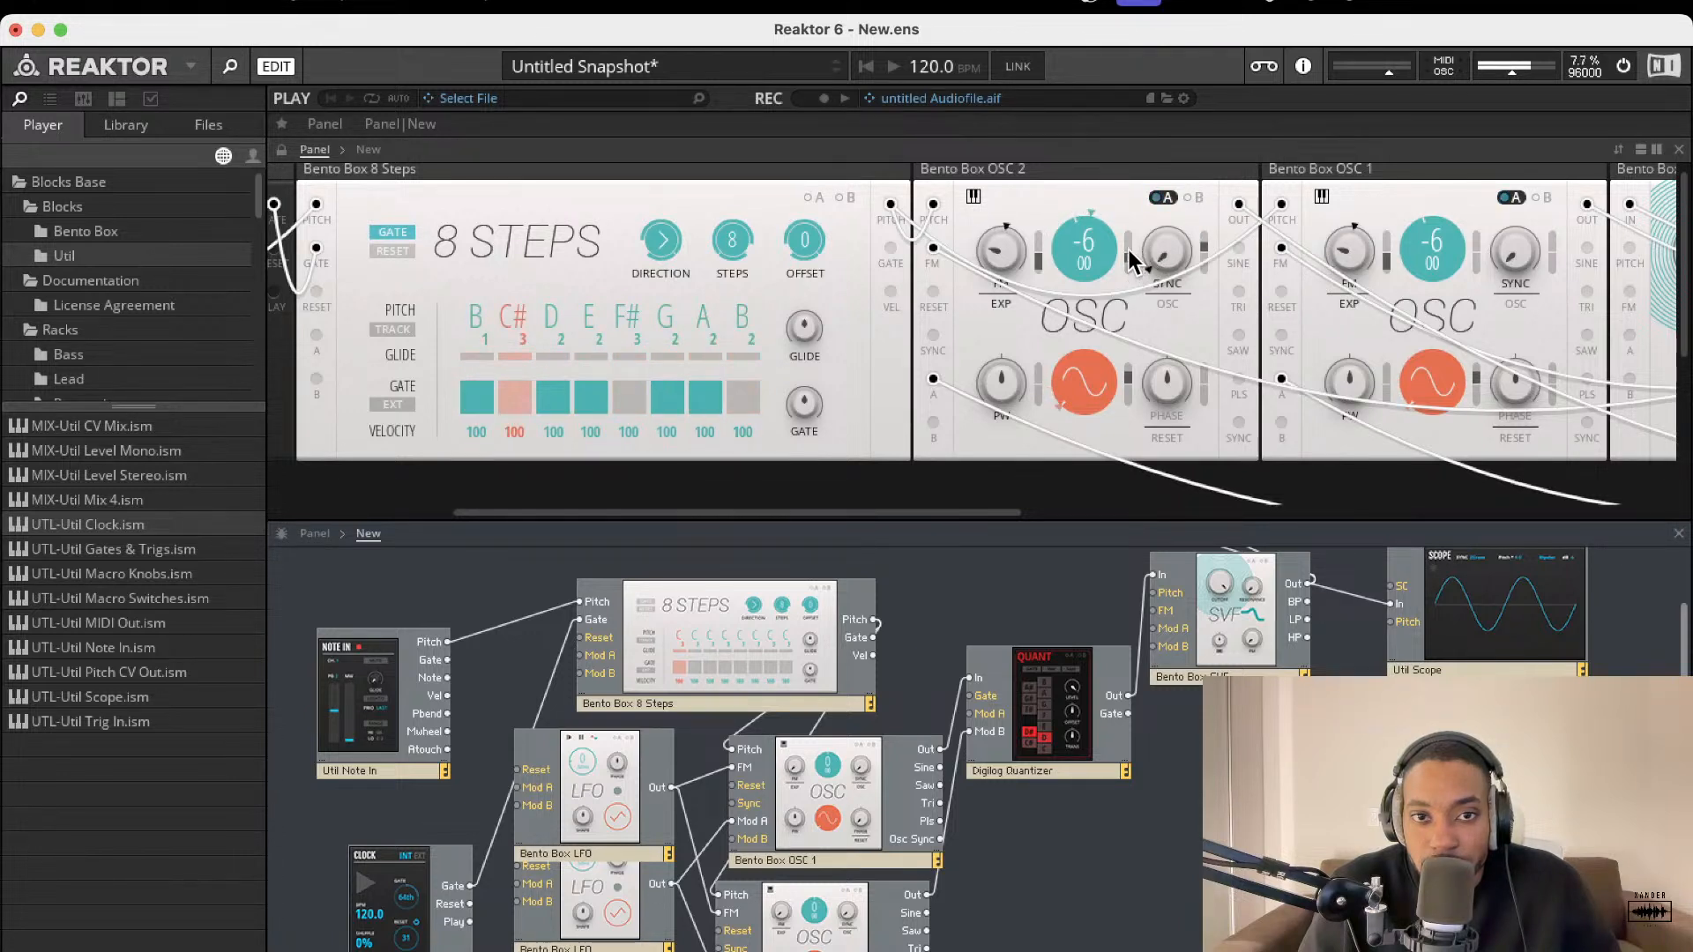
pyautogui.click(386, 330)
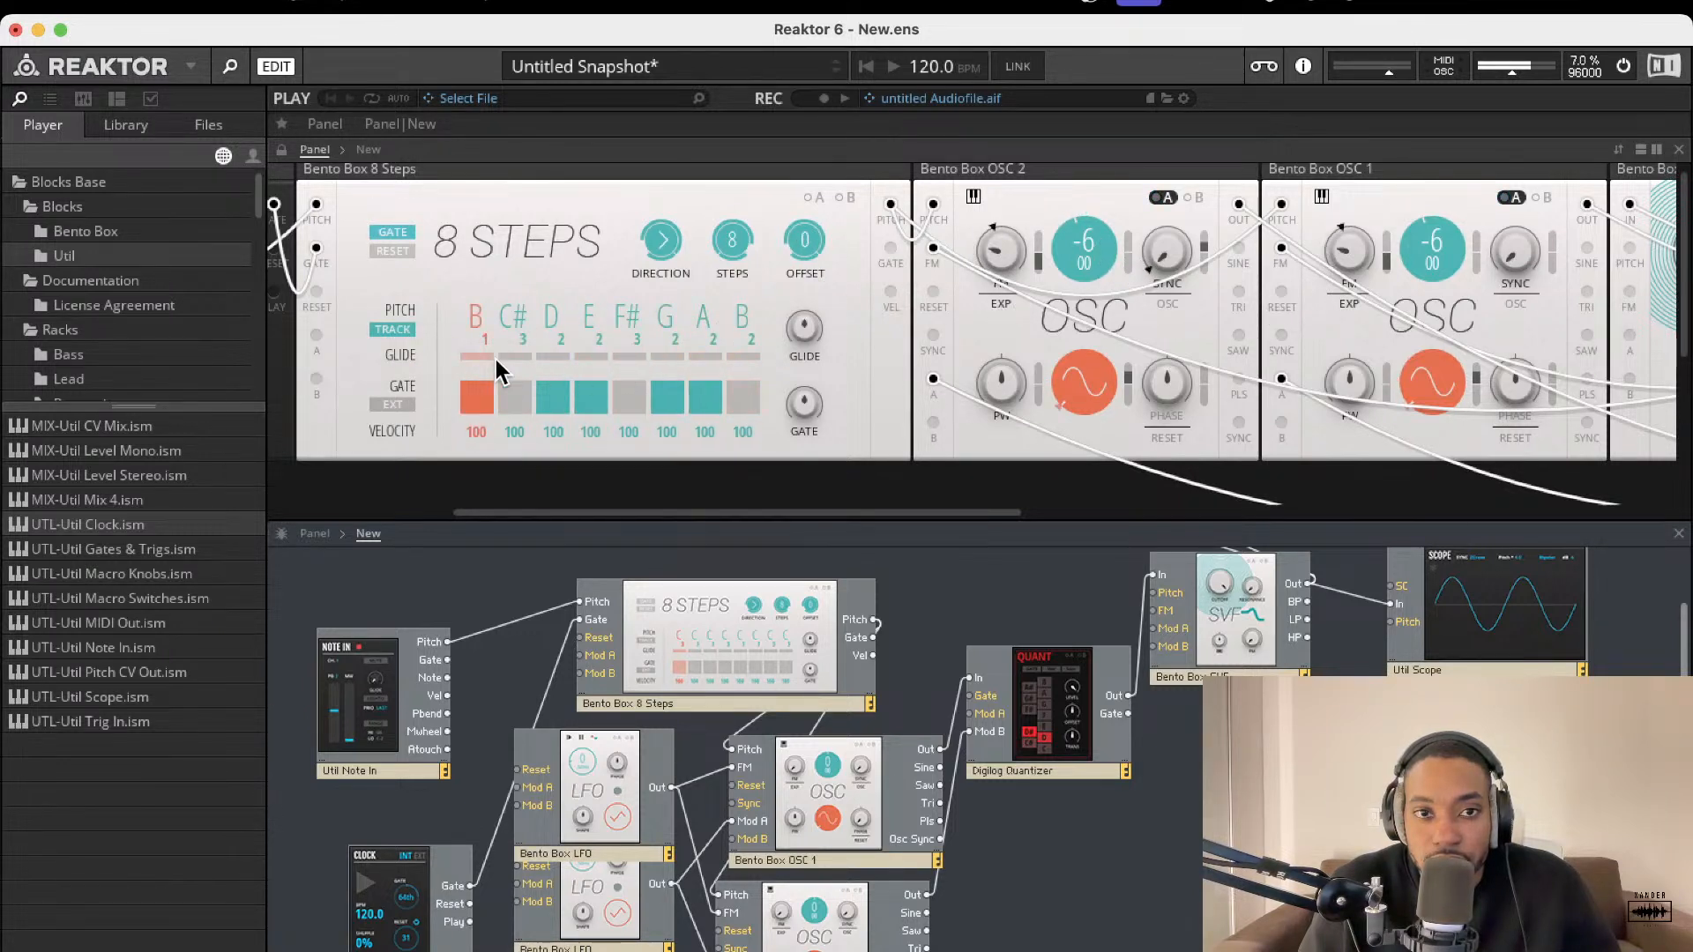
pyautogui.click(395, 324)
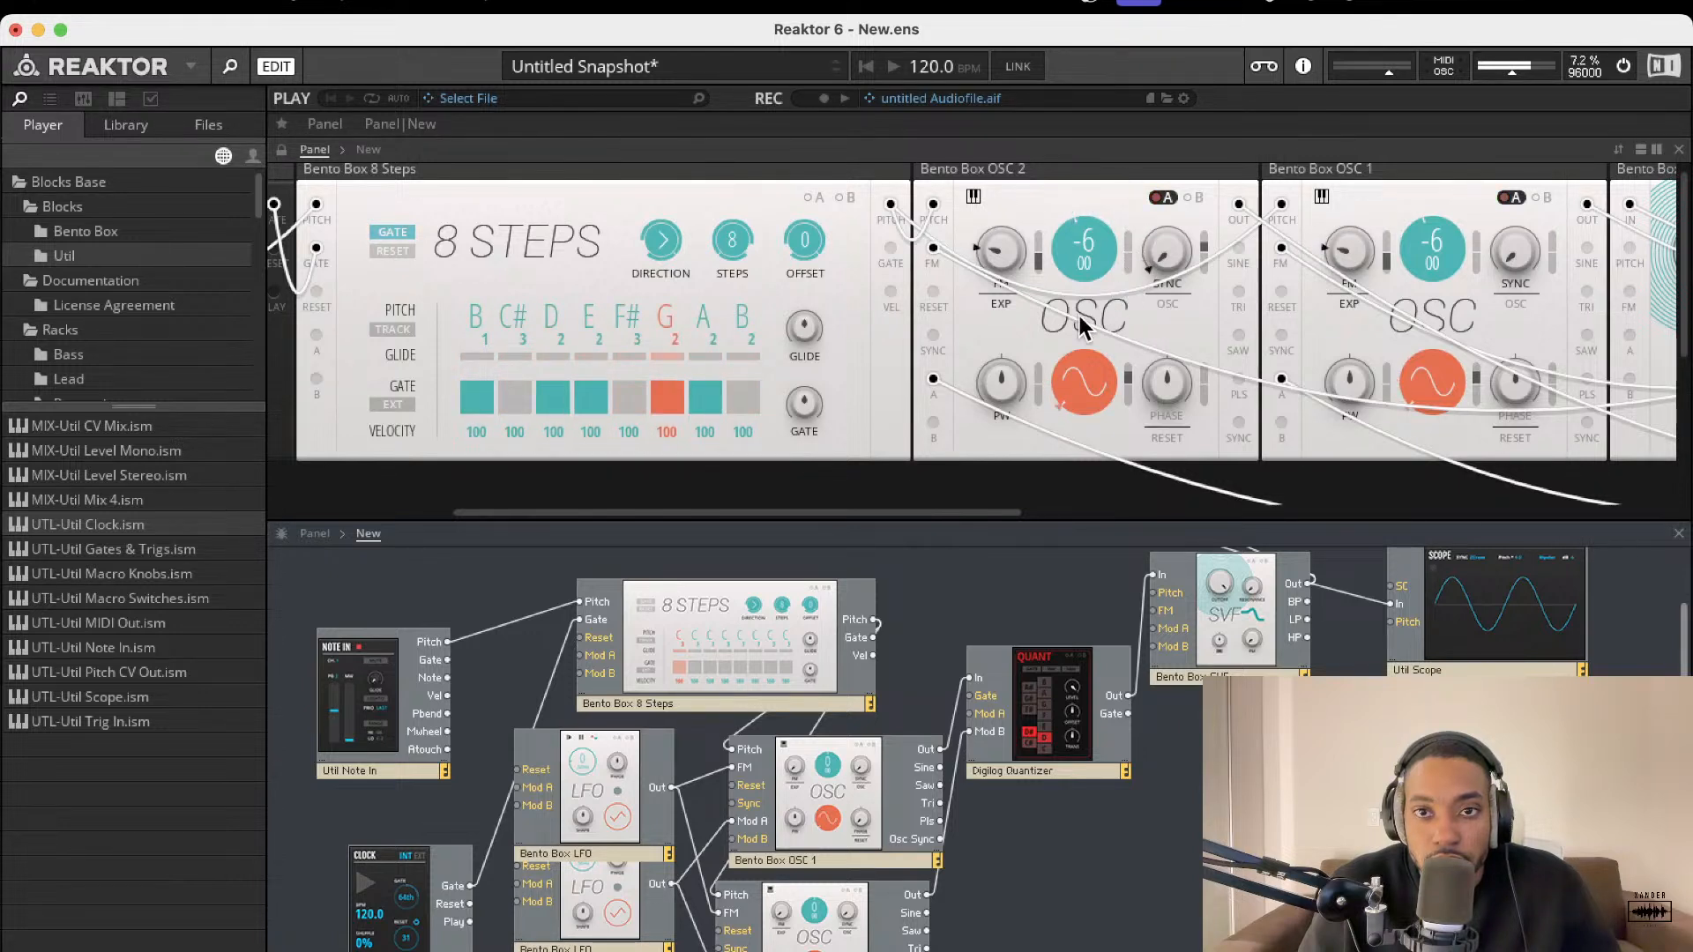
# - Try a higher modulation A amount for Sync on Bento Box OSC 1
pyautogui.hscroll(10, 993, 308)
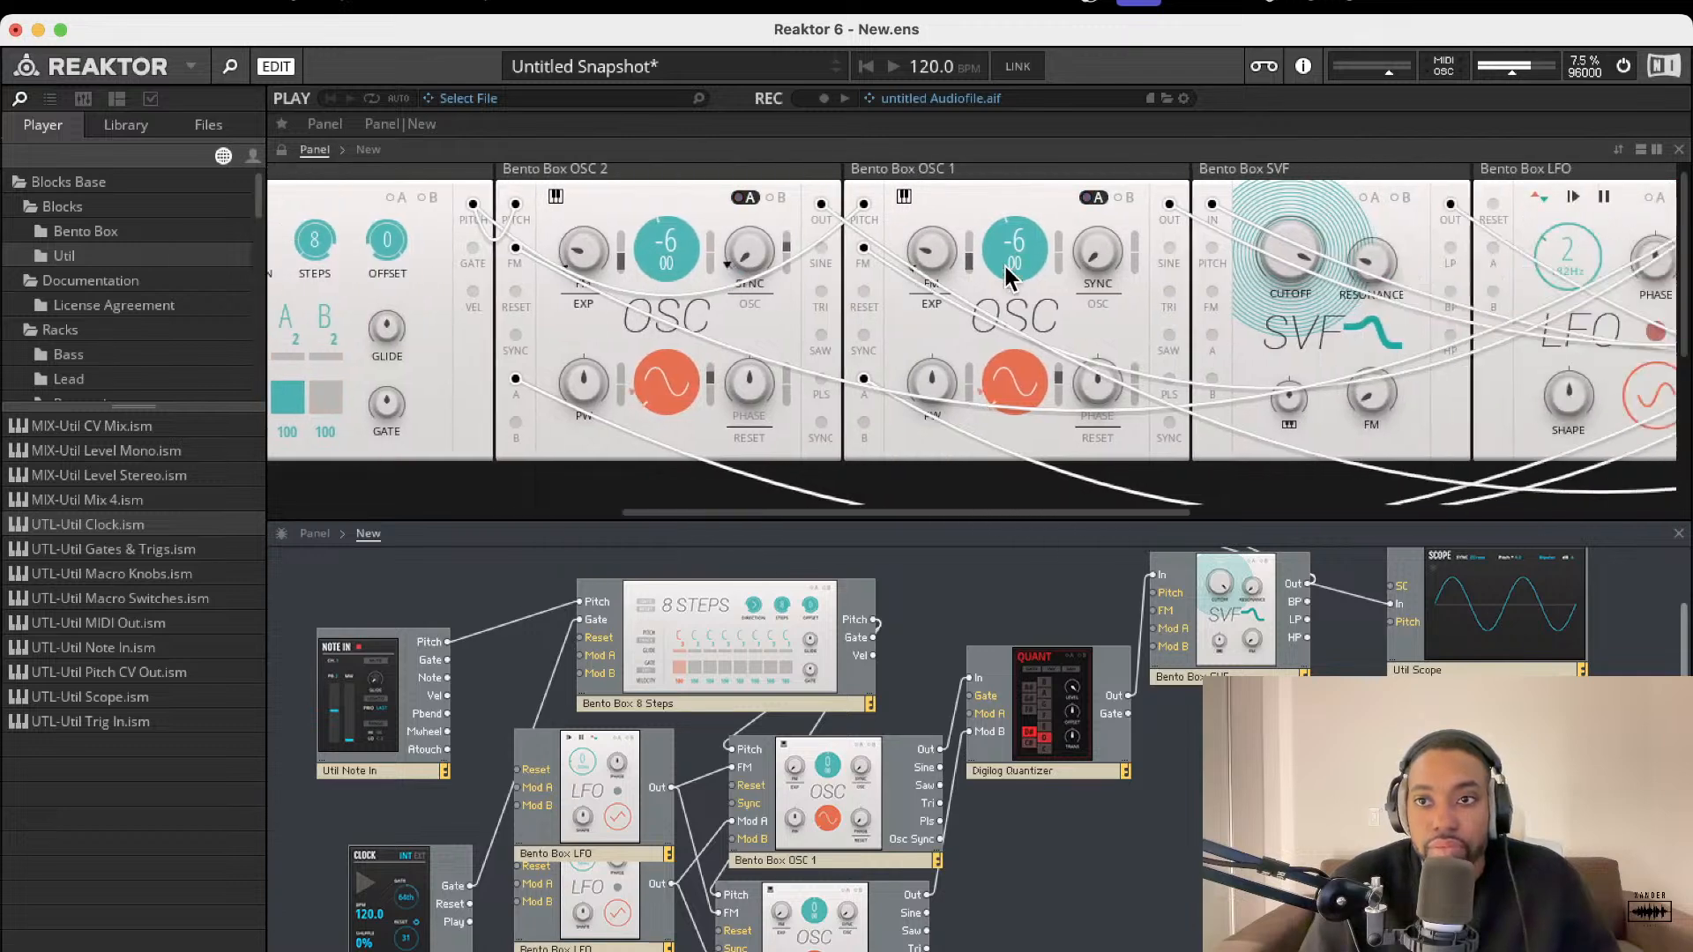
pyautogui.hscroll(1, 1005, 238)
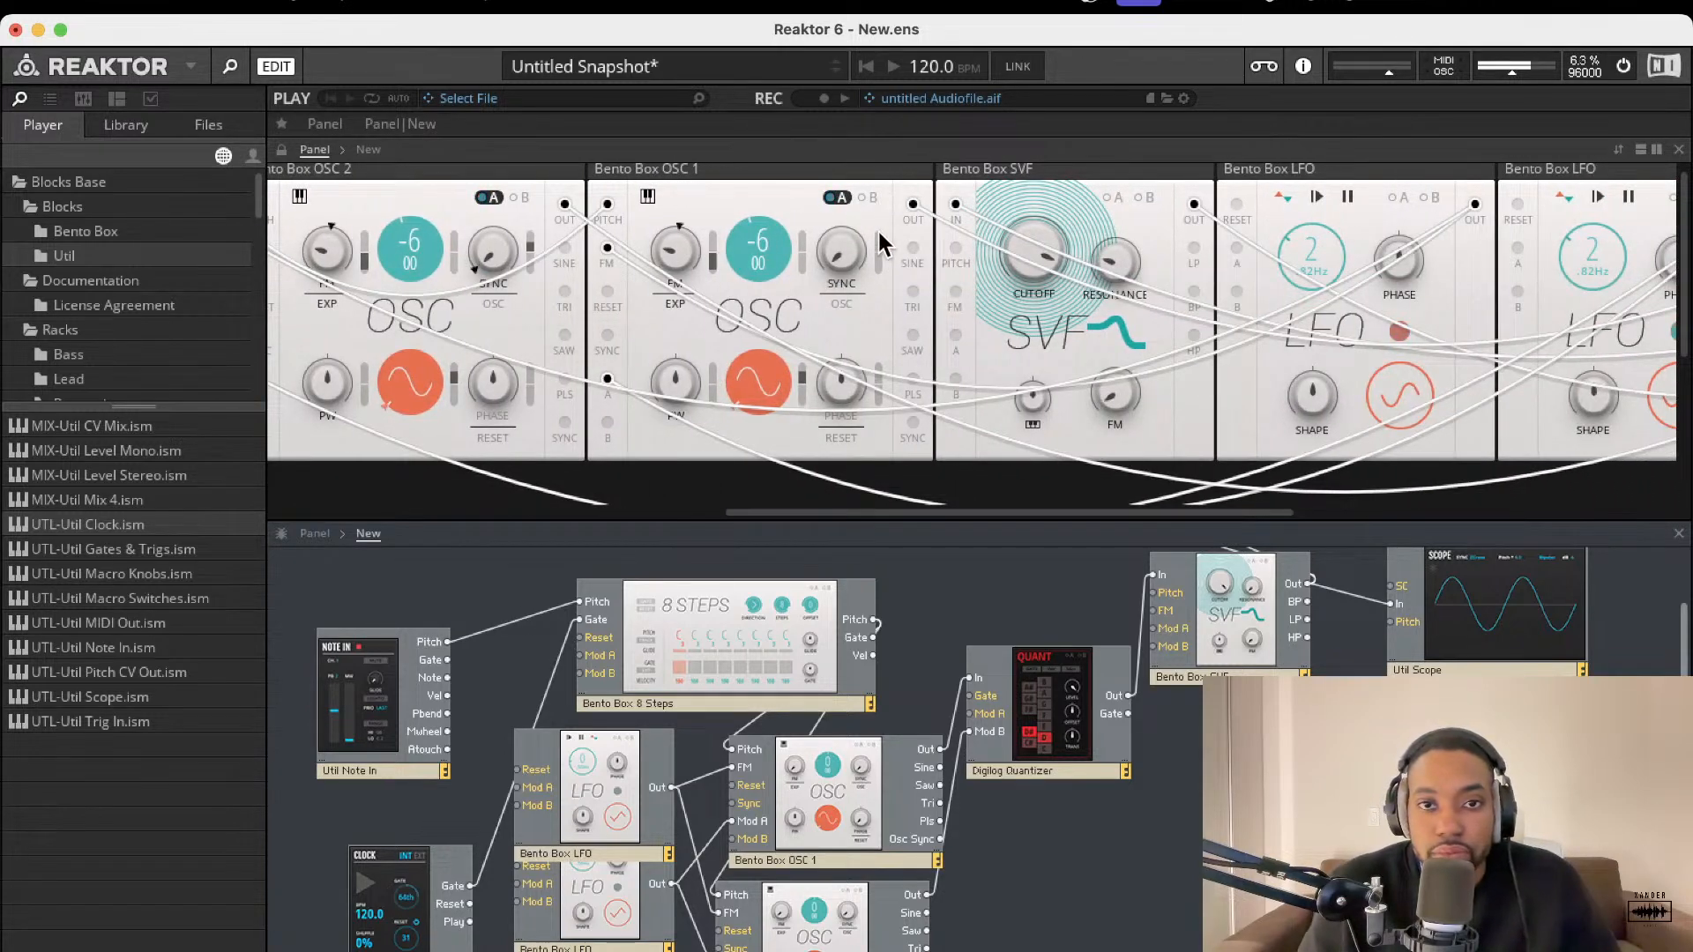
pyautogui.moveTo(881, 235); pyautogui.dragTo(885, 159)
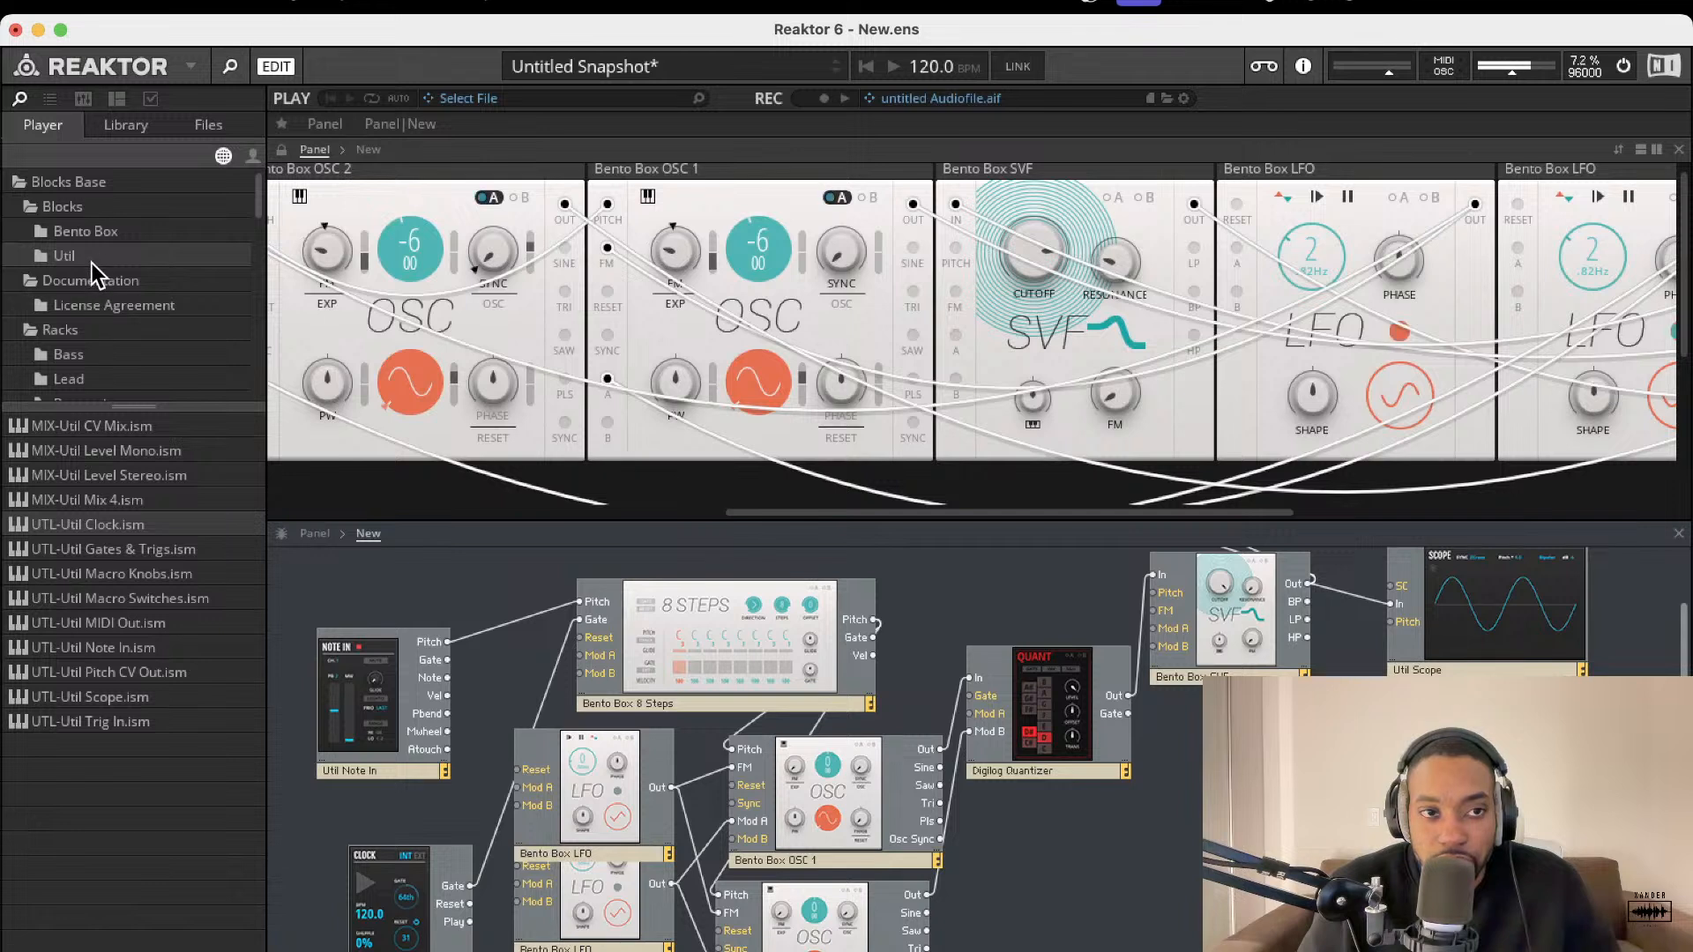
# - Find the Rounds Reverb among the Blocks Primes and add it to the structure beside the Bento Box SVF, over the Util Scope
pyautogui.click(84, 231)
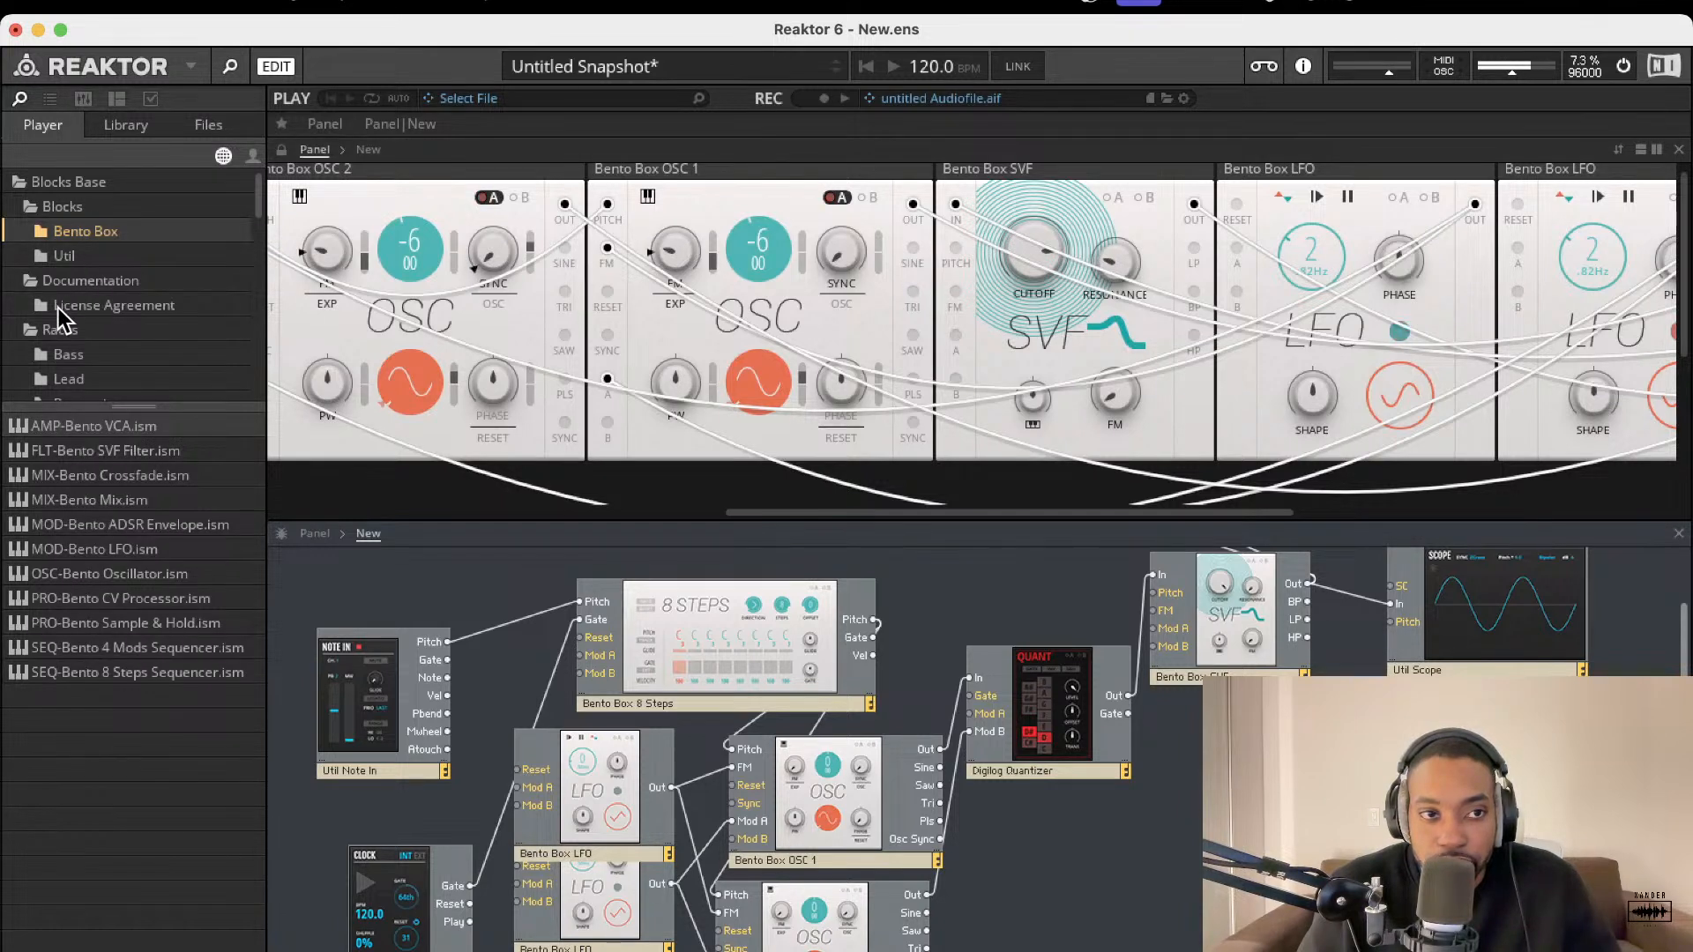
pyautogui.scroll(-3, 58, 309)
pyautogui.scroll(-5, 58, 338)
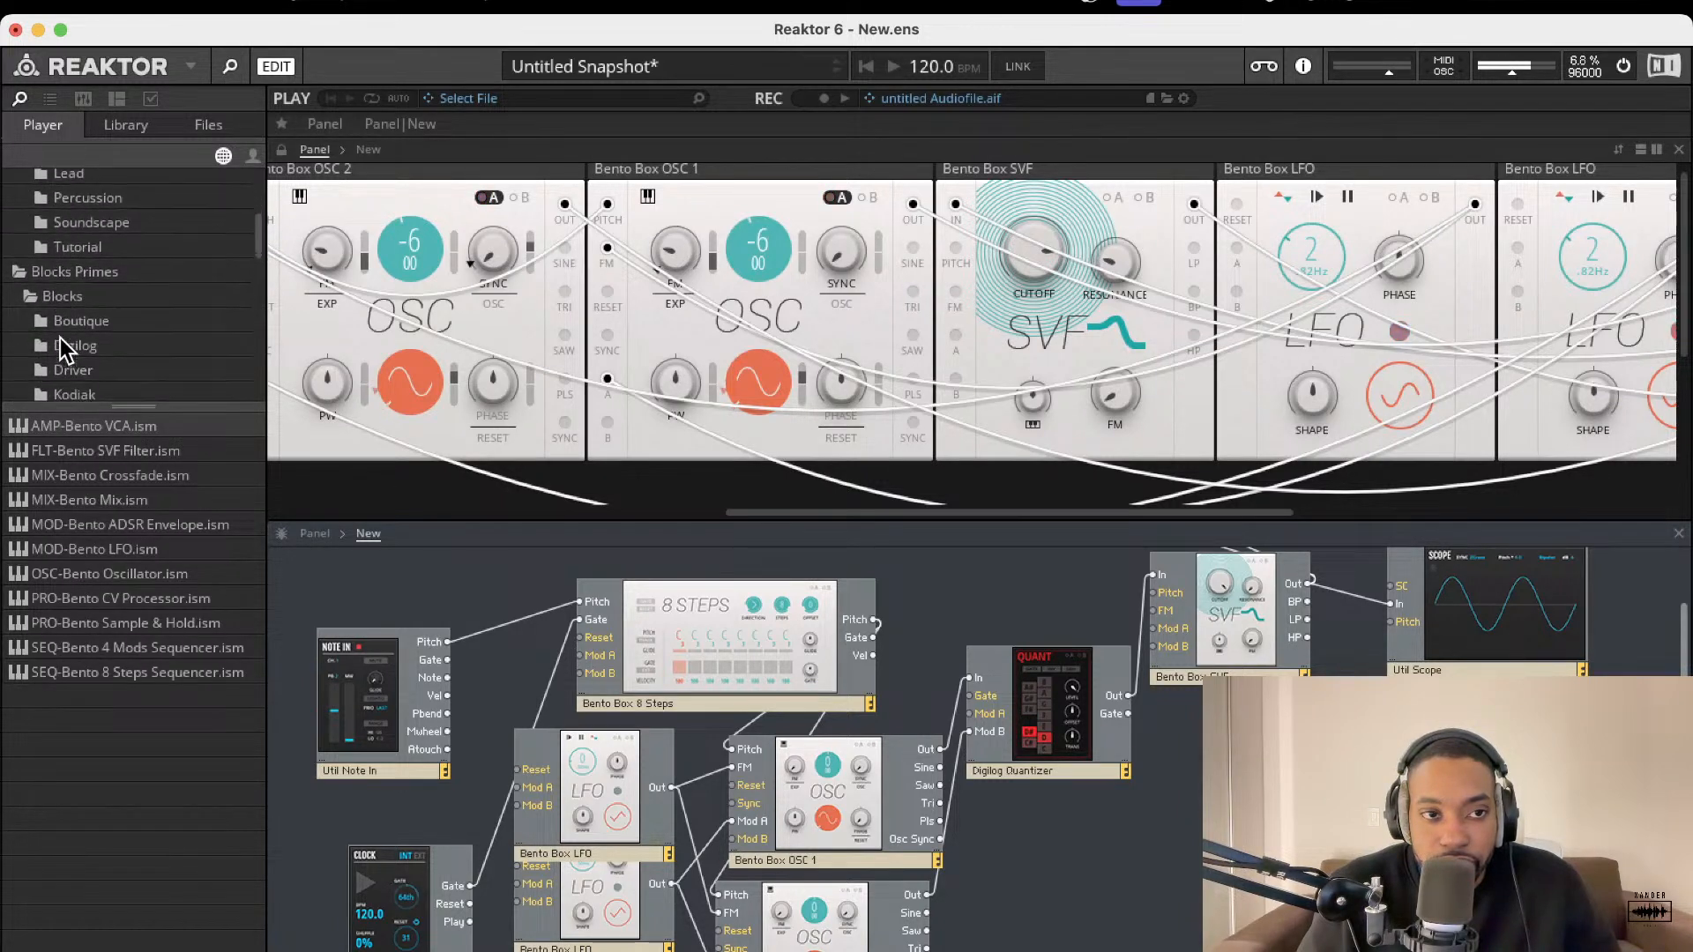
pyautogui.click(63, 240)
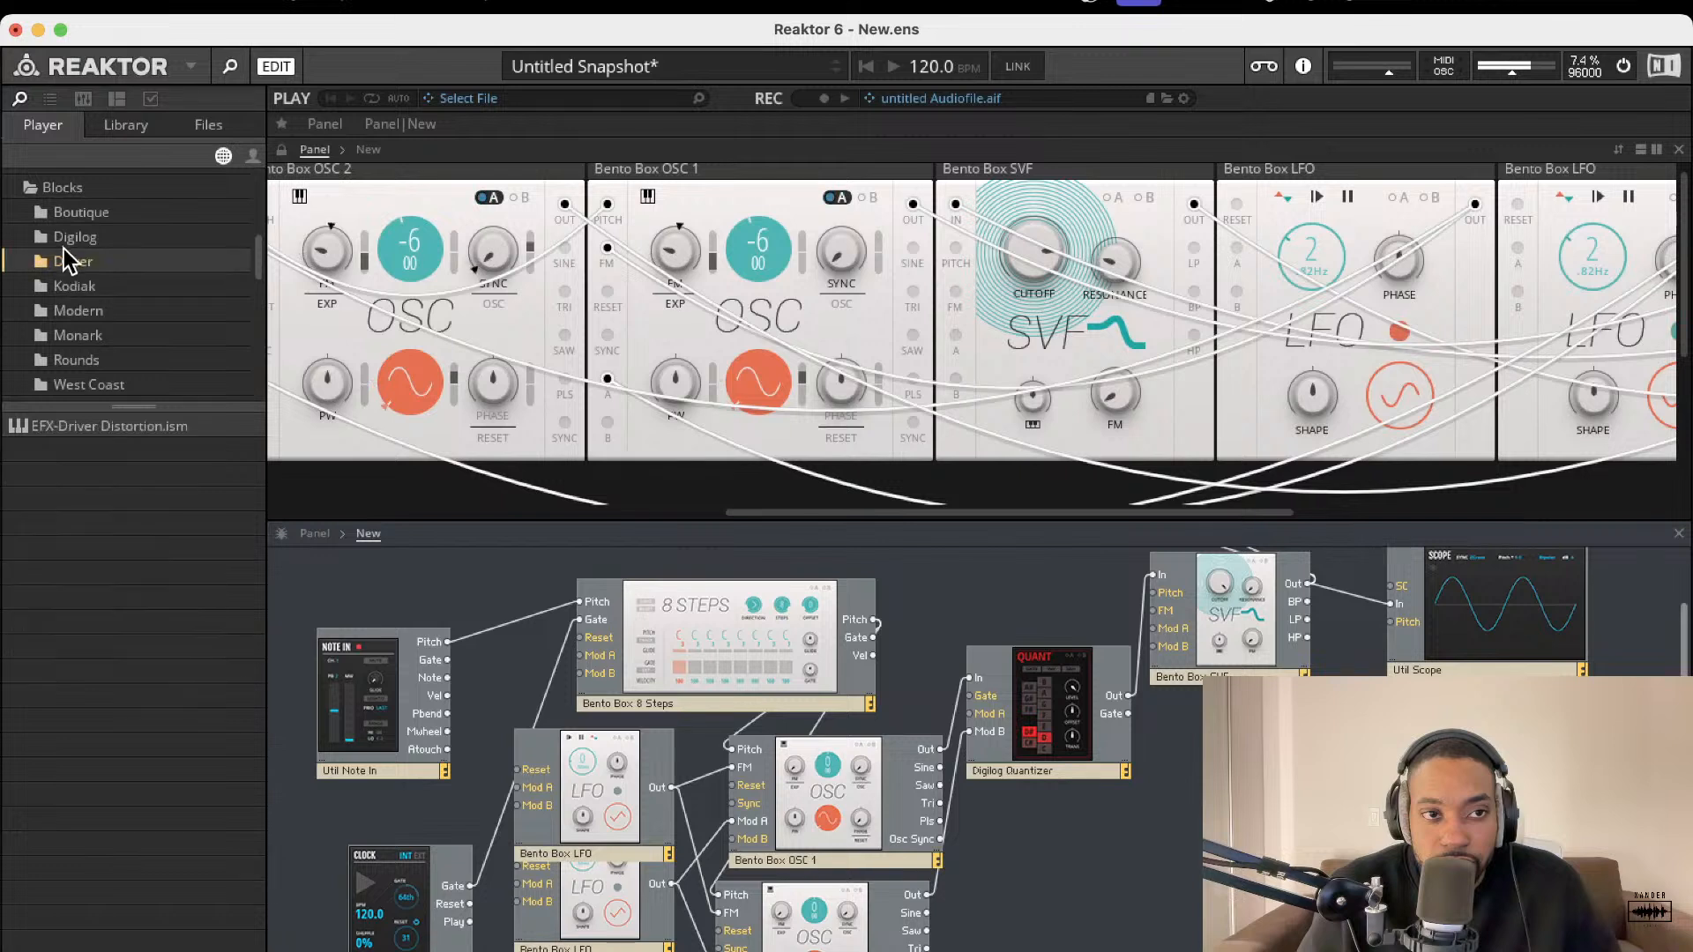
pyautogui.click(71, 359)
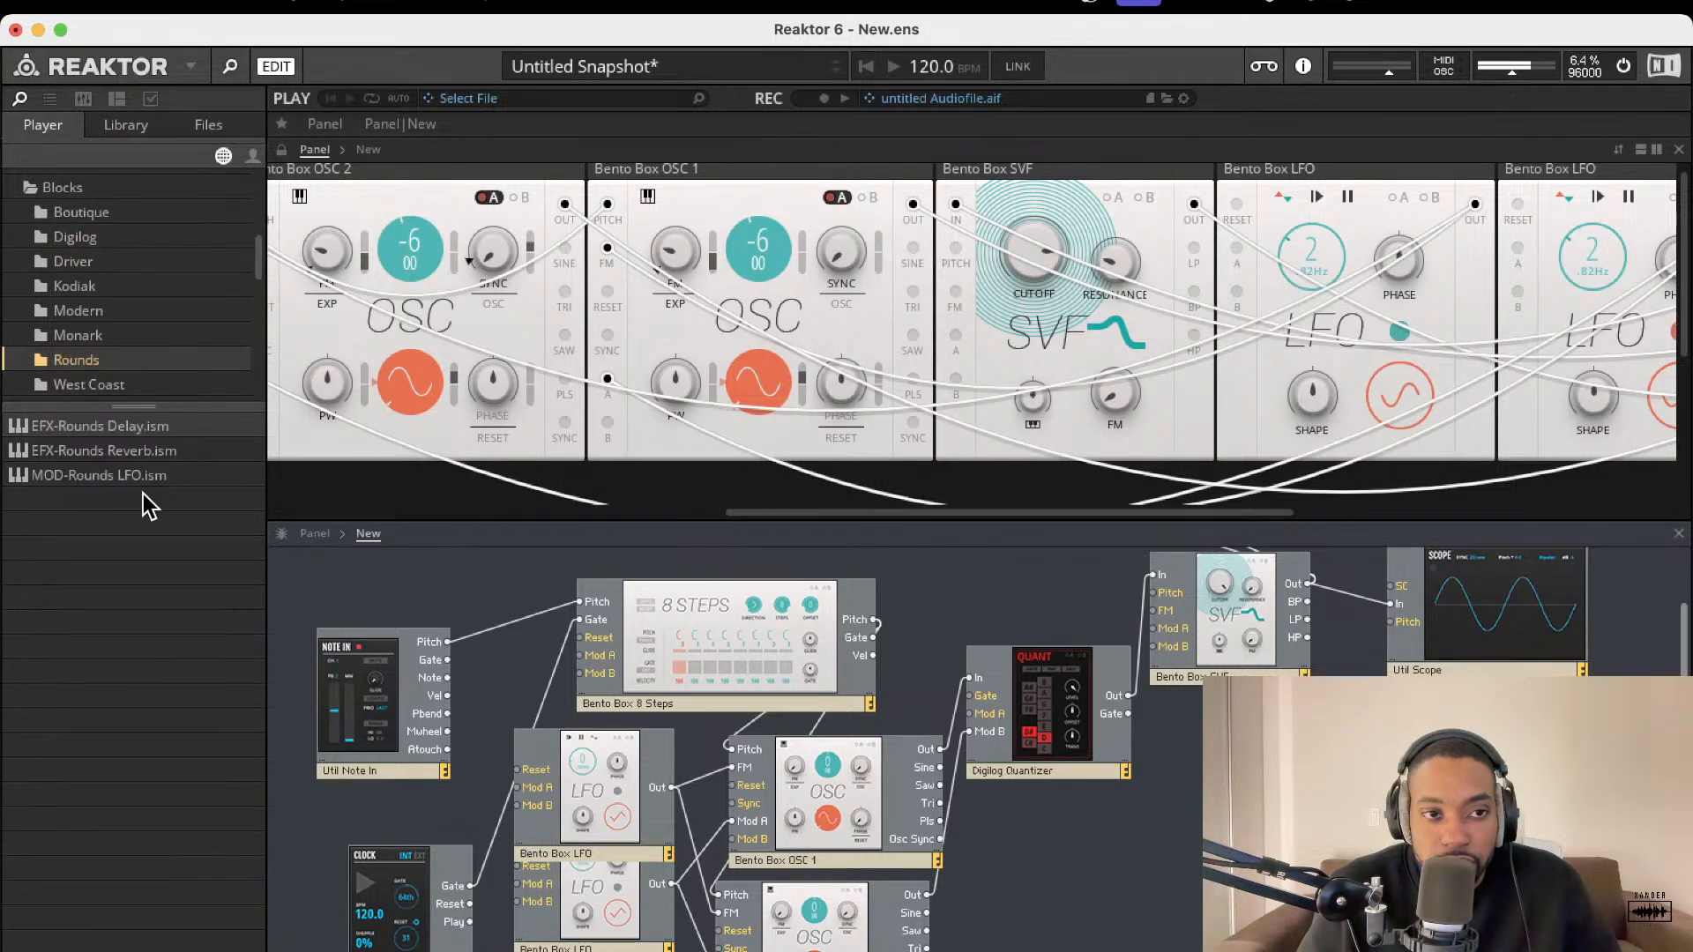
pyautogui.moveTo(122, 452); pyautogui.dragTo(1444, 668)
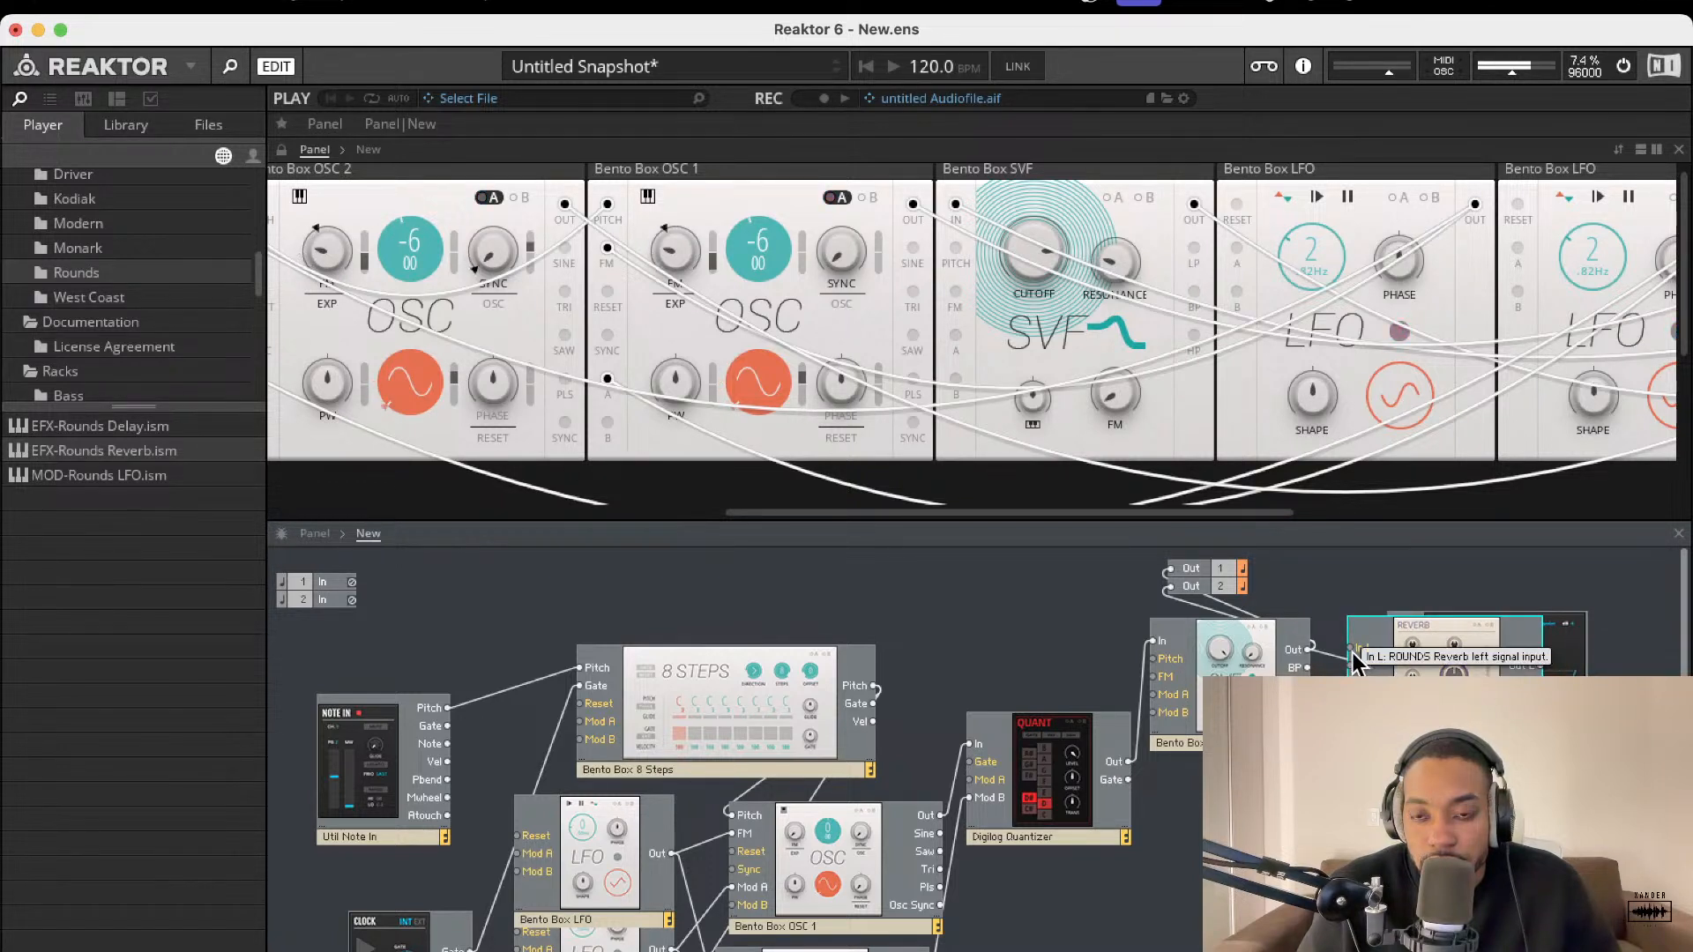
# - Wire the Bento Box SVF's Out to the Rounds Reverb's left and right inputs, and the reverb's outputs to Out 1 and Out 2
pyautogui.moveTo(1305, 648); pyautogui.dragTo(1301, 652)
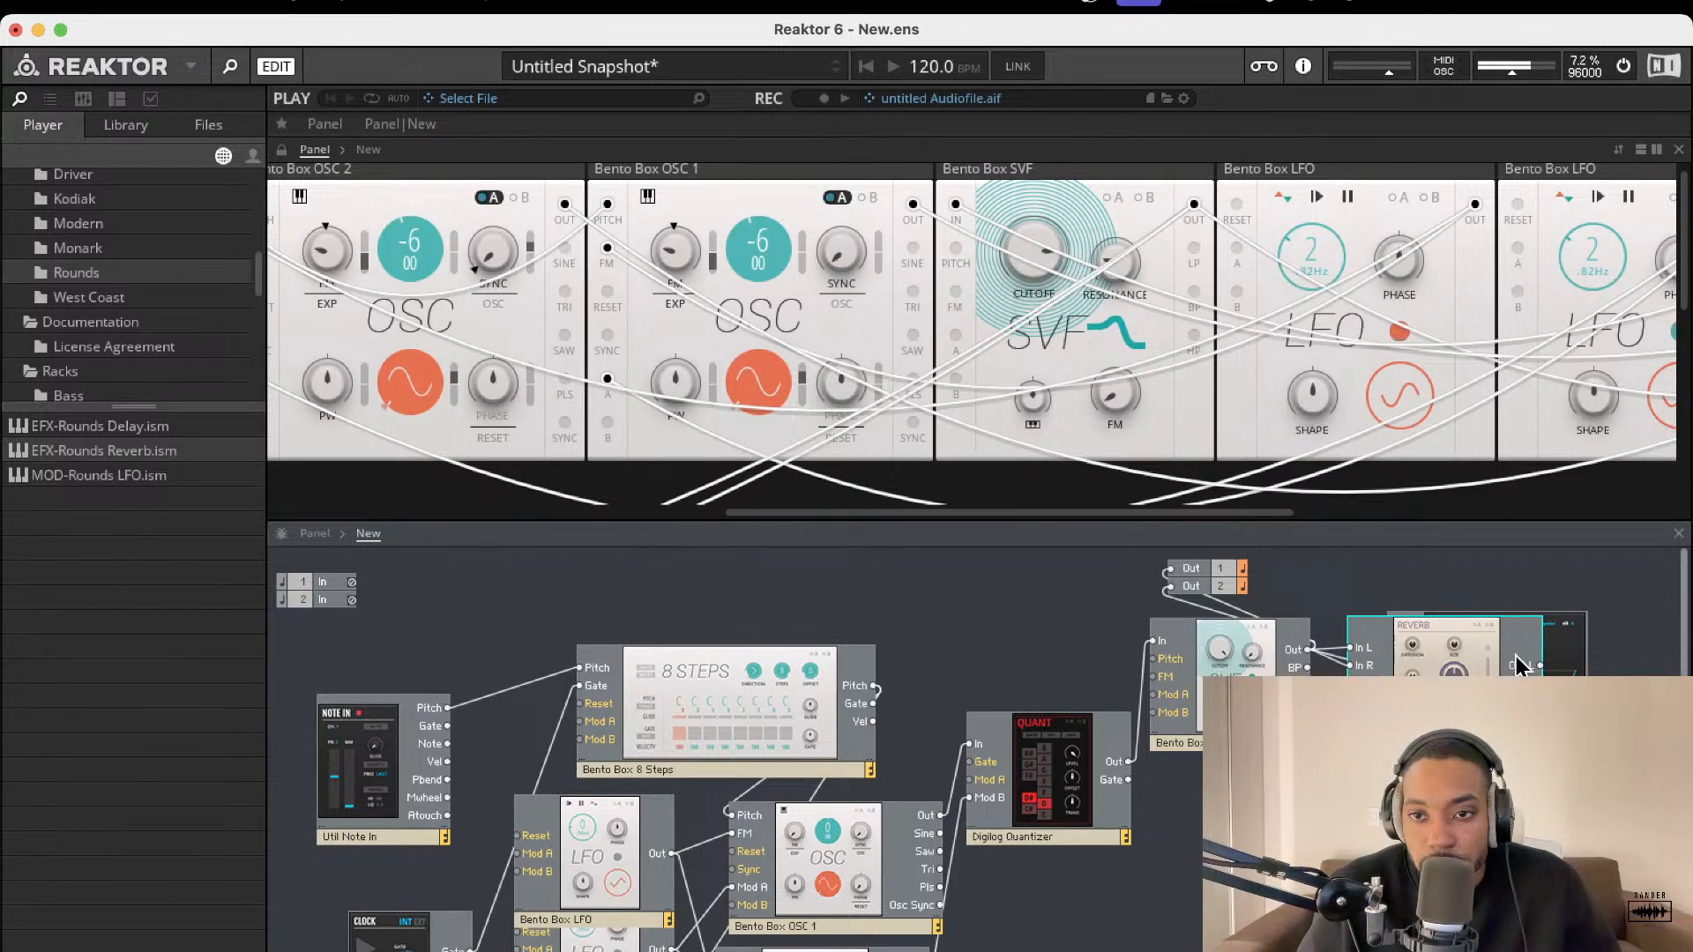
pyautogui.moveTo(1541, 665); pyautogui.dragTo(1168, 568)
pyautogui.moveTo(1529, 632); pyautogui.dragTo(1169, 586)
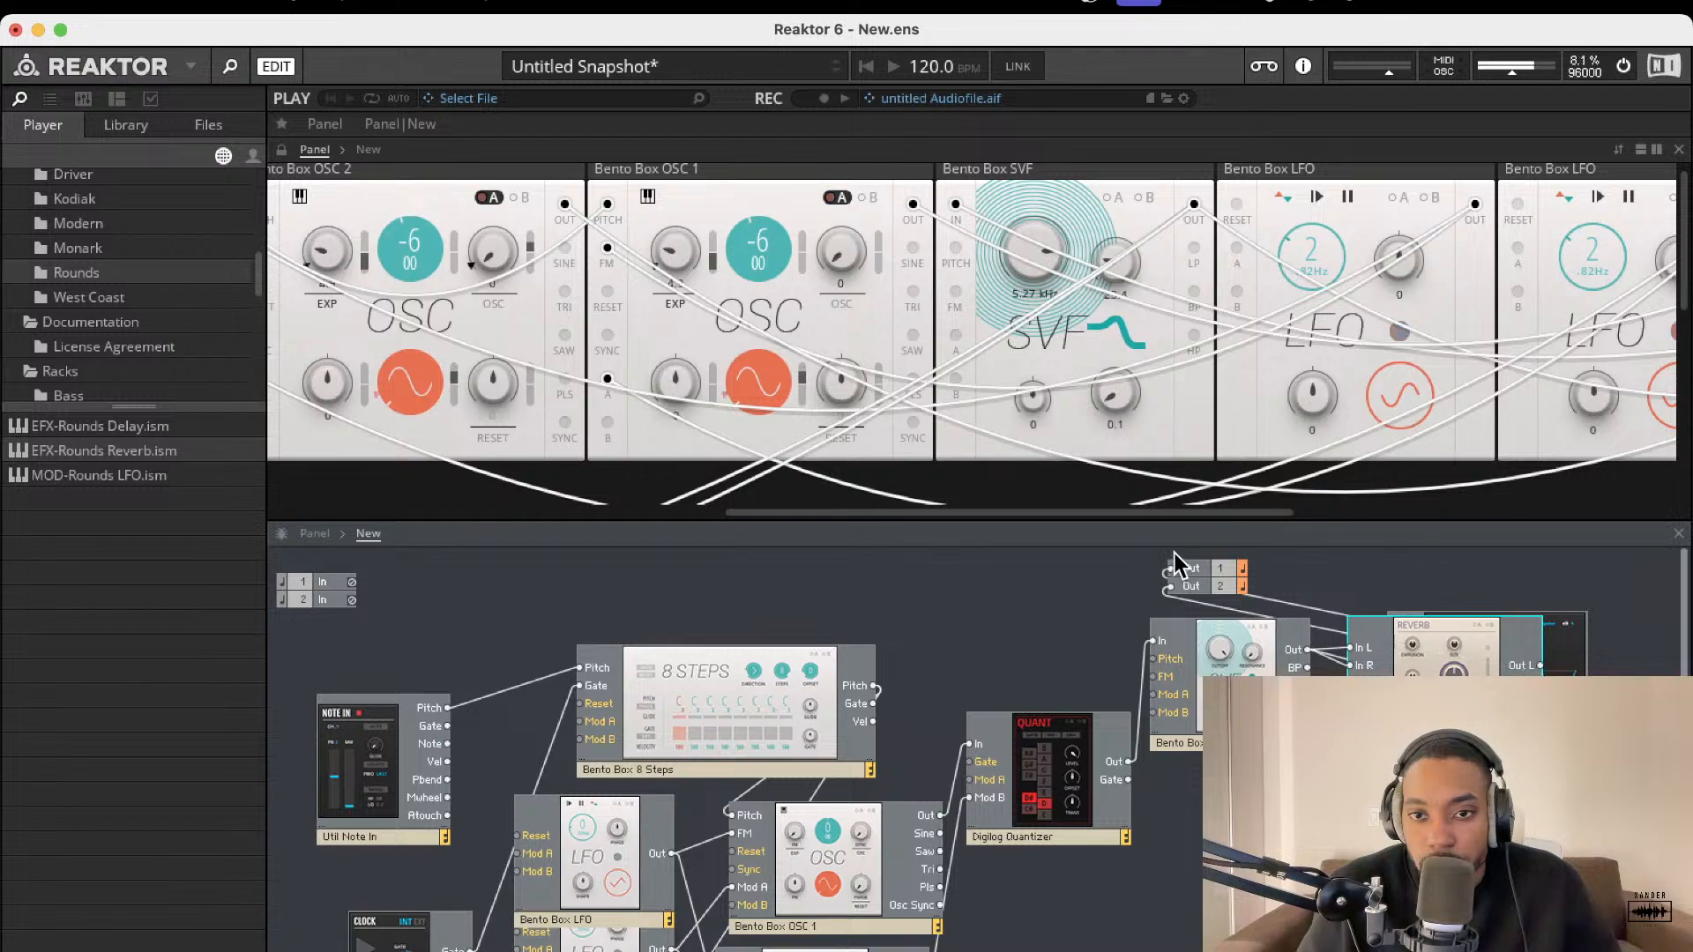
# - Examine the panel from the quantizer and scope to the Rounds Reverb, the Util Clock and the 8 Steps sequencer
pyautogui.hscroll(10, 1088, 332)
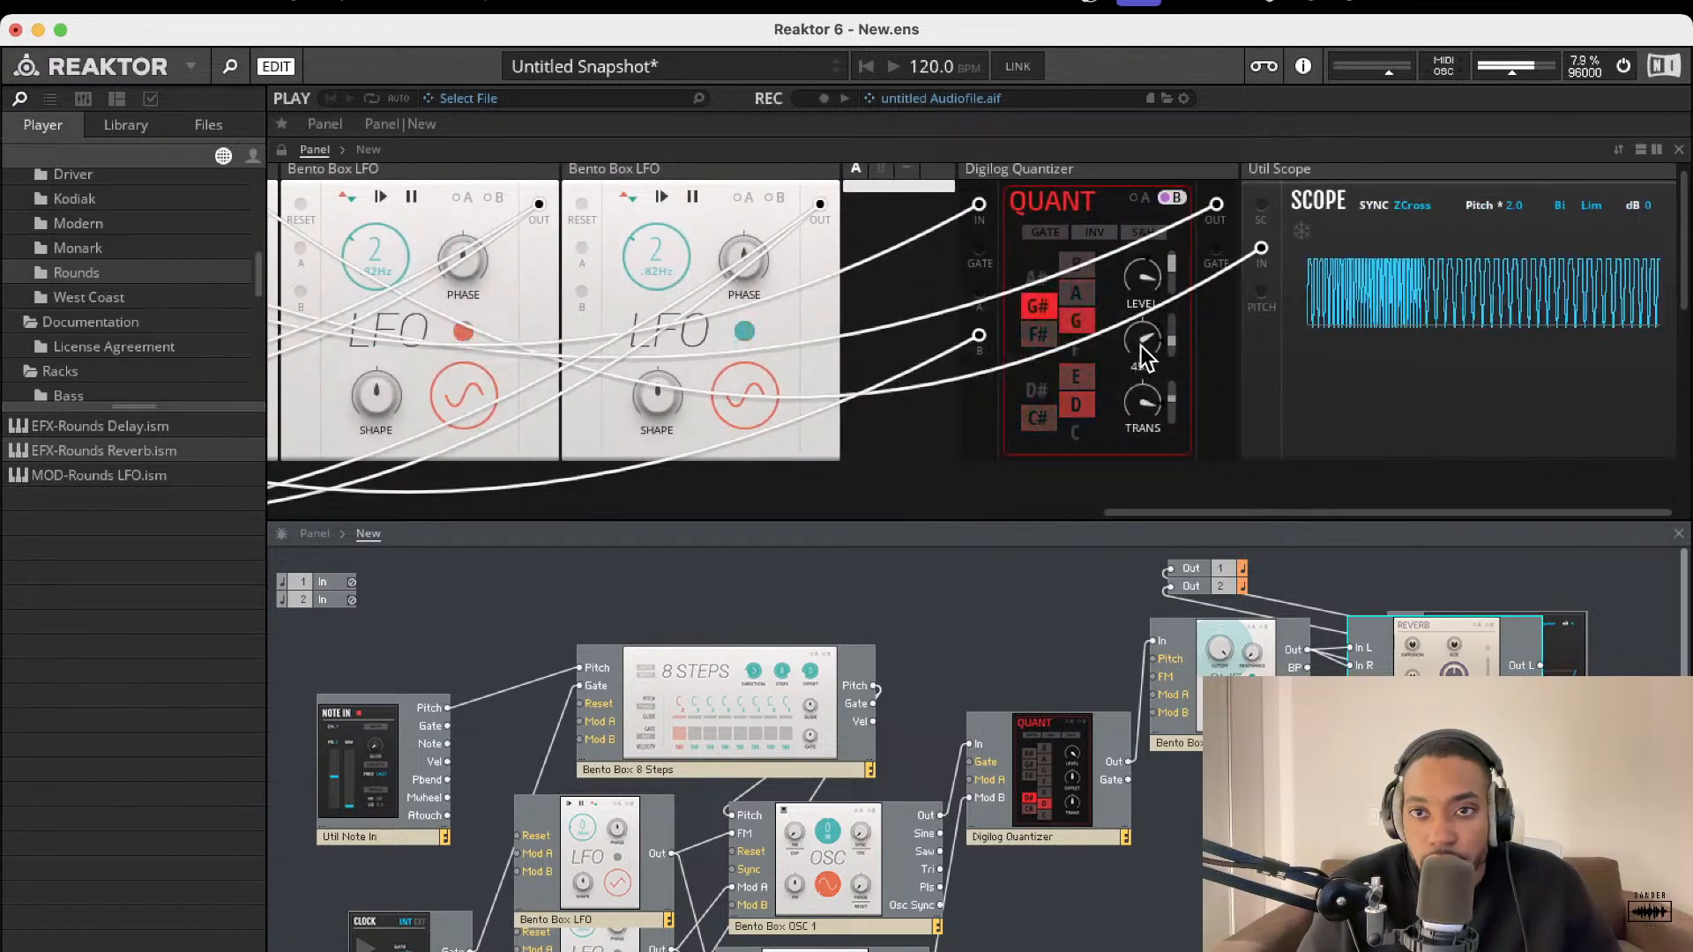
pyautogui.hscroll(-10, 1081, 338)
pyautogui.scroll(-5, 903, 300)
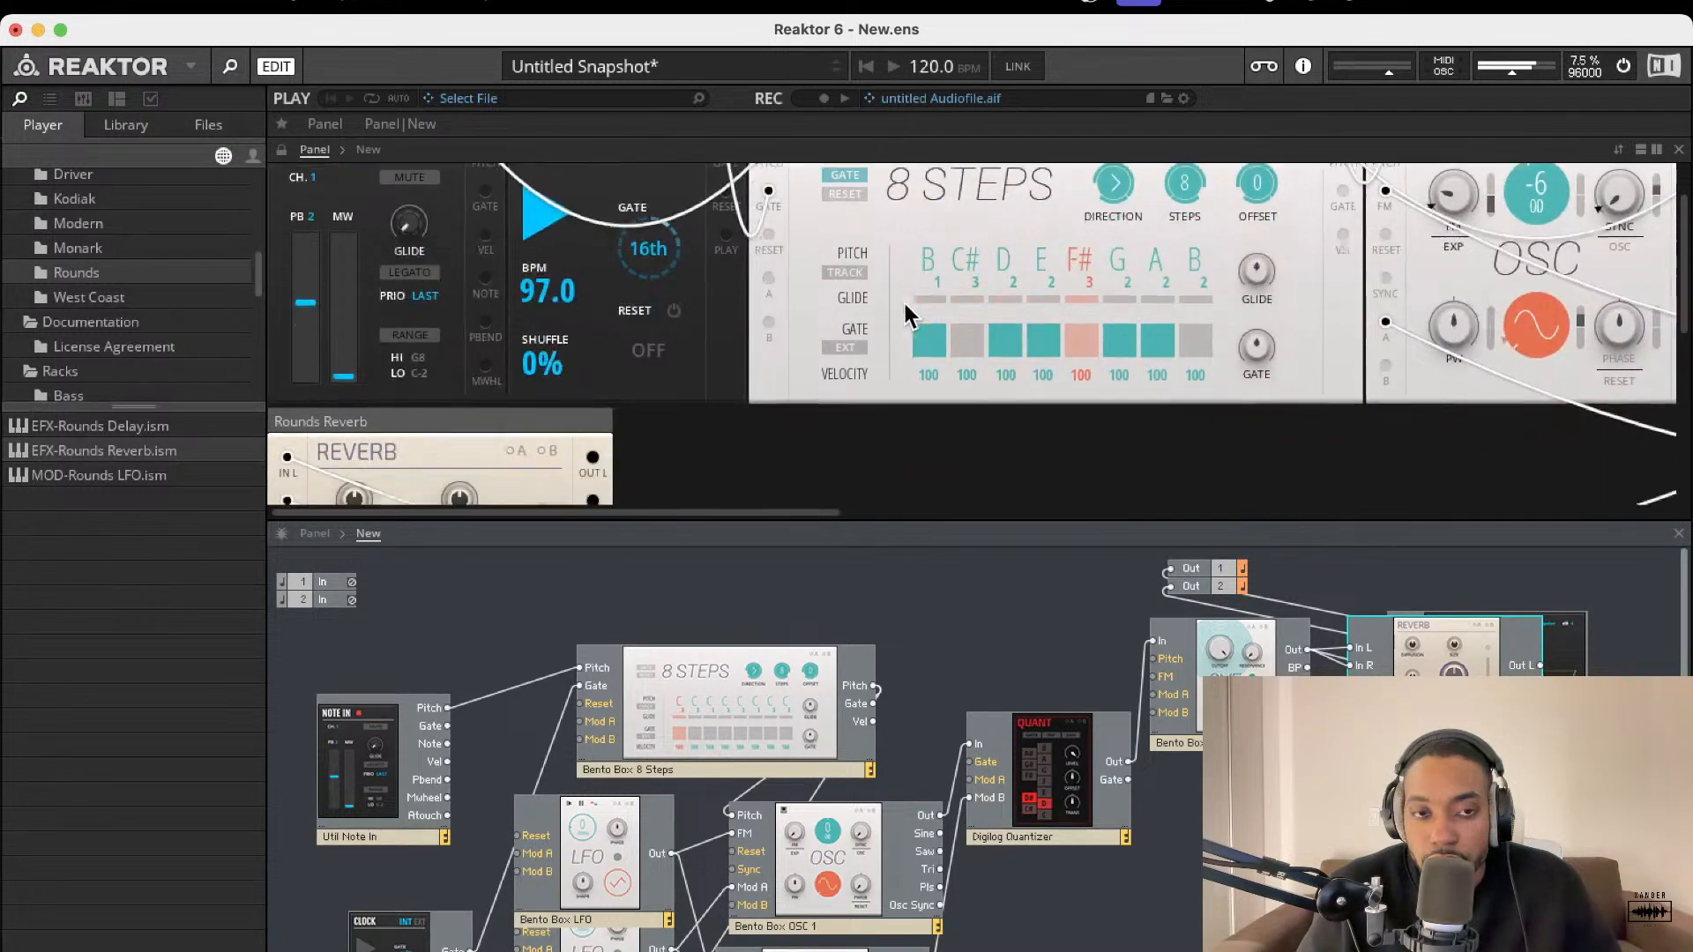
pyautogui.scroll(-1, 817, 330)
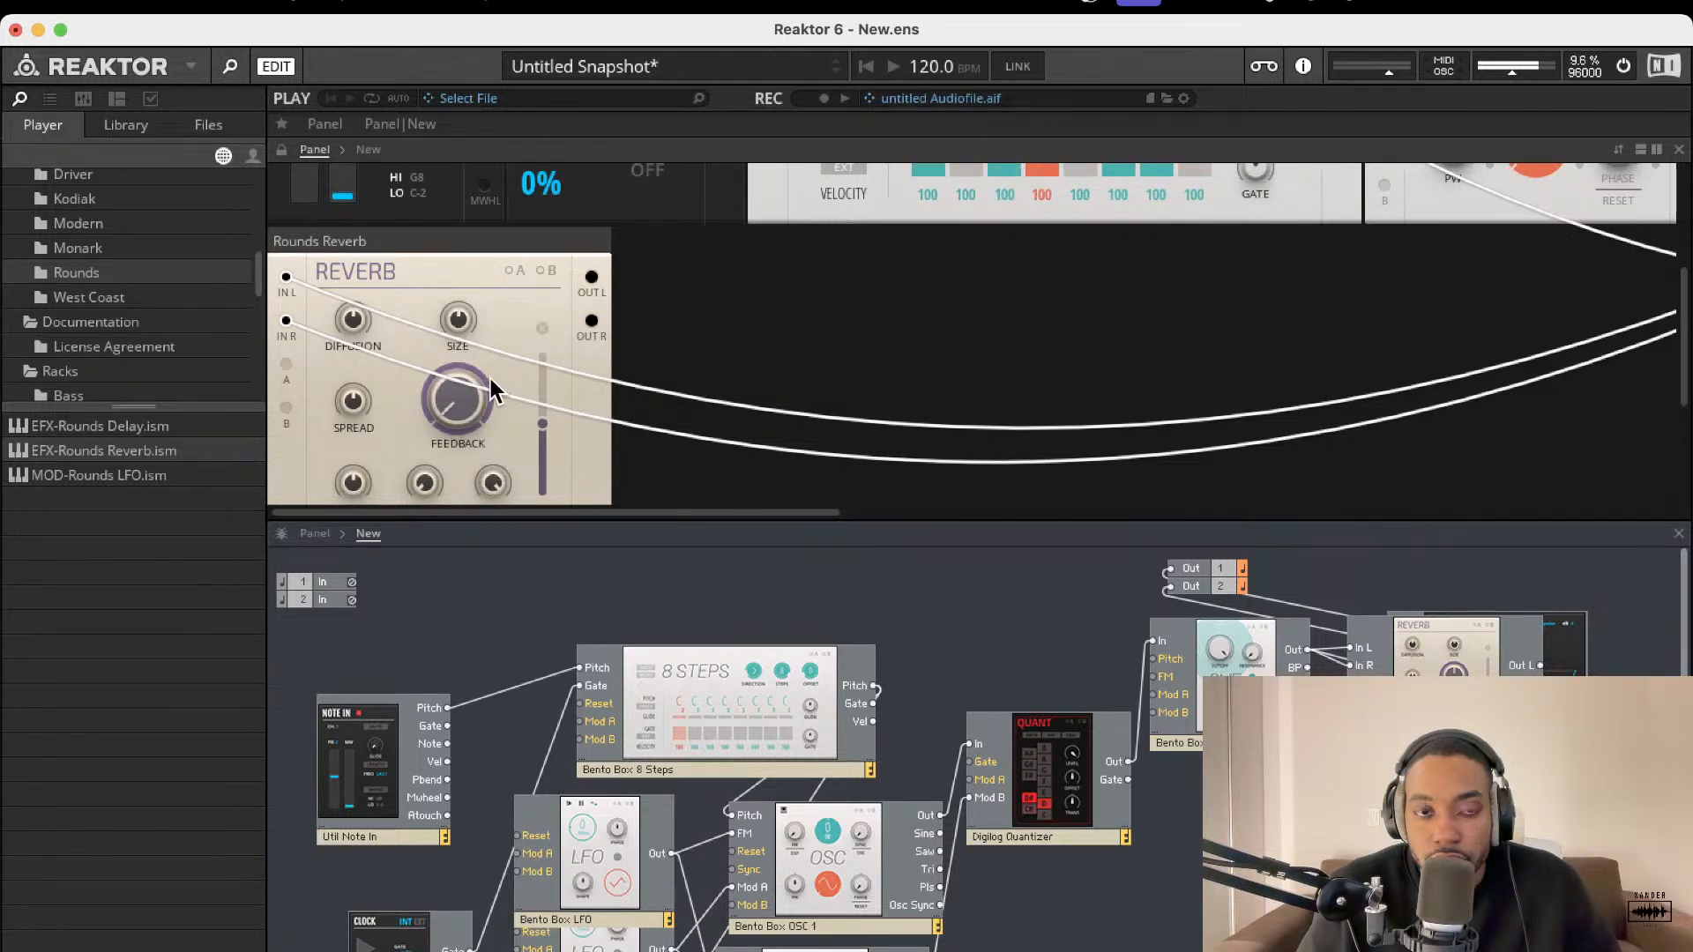
pyautogui.scroll(10, 491, 379)
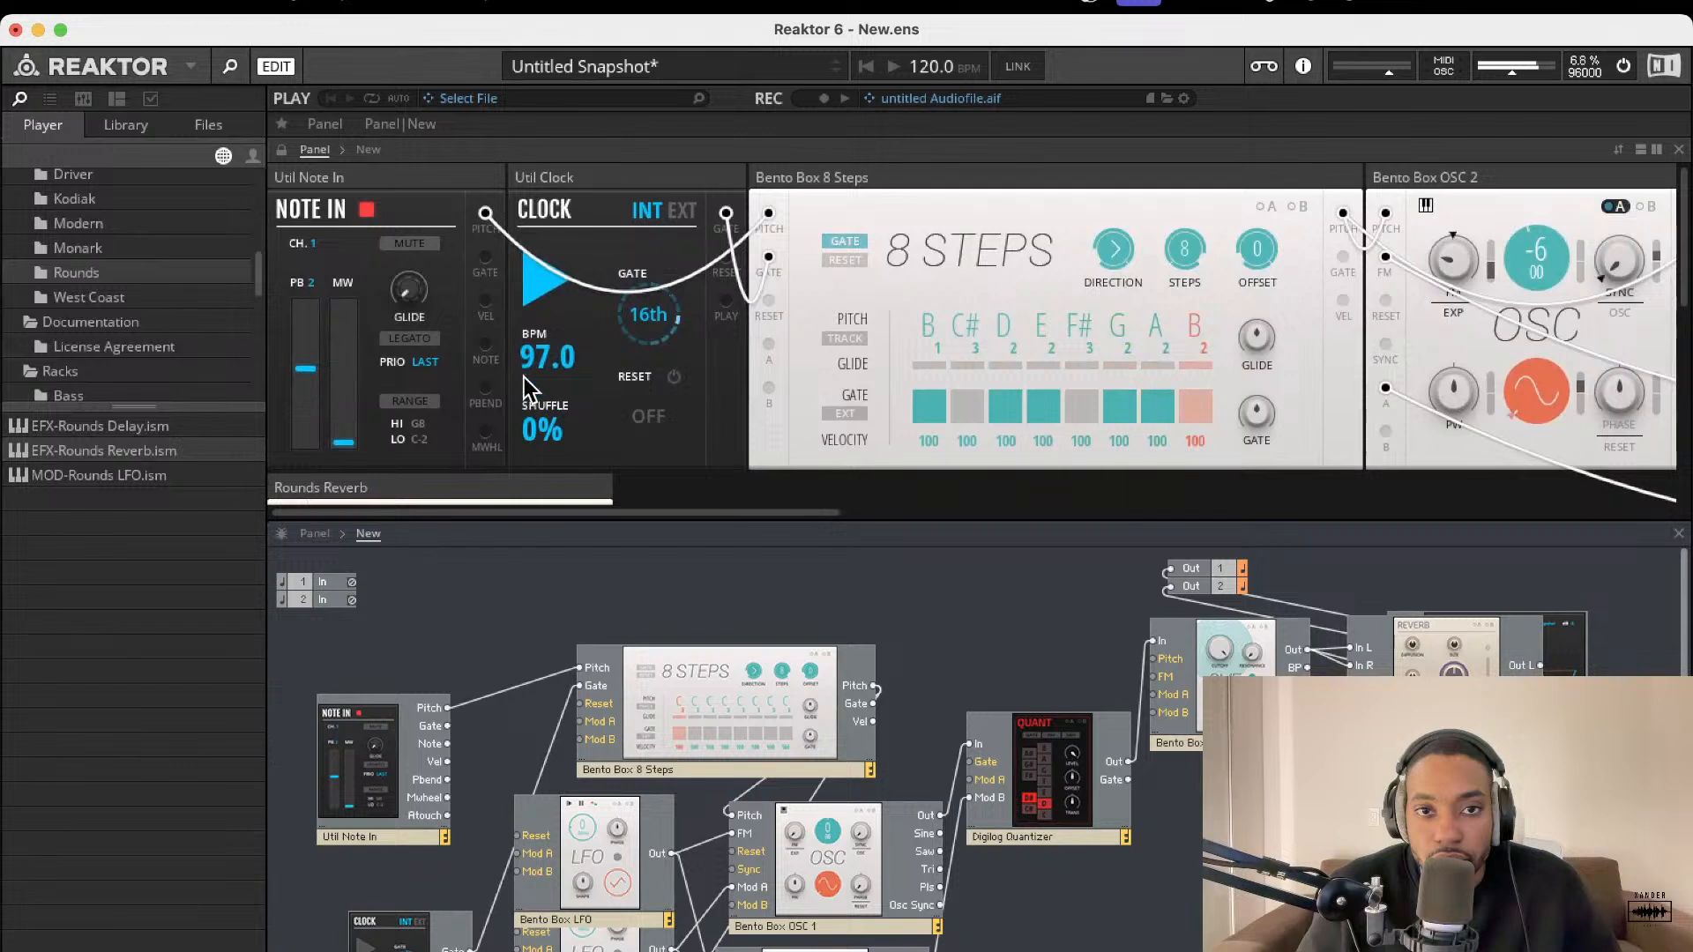
pyautogui.hscroll(6, 524, 377)
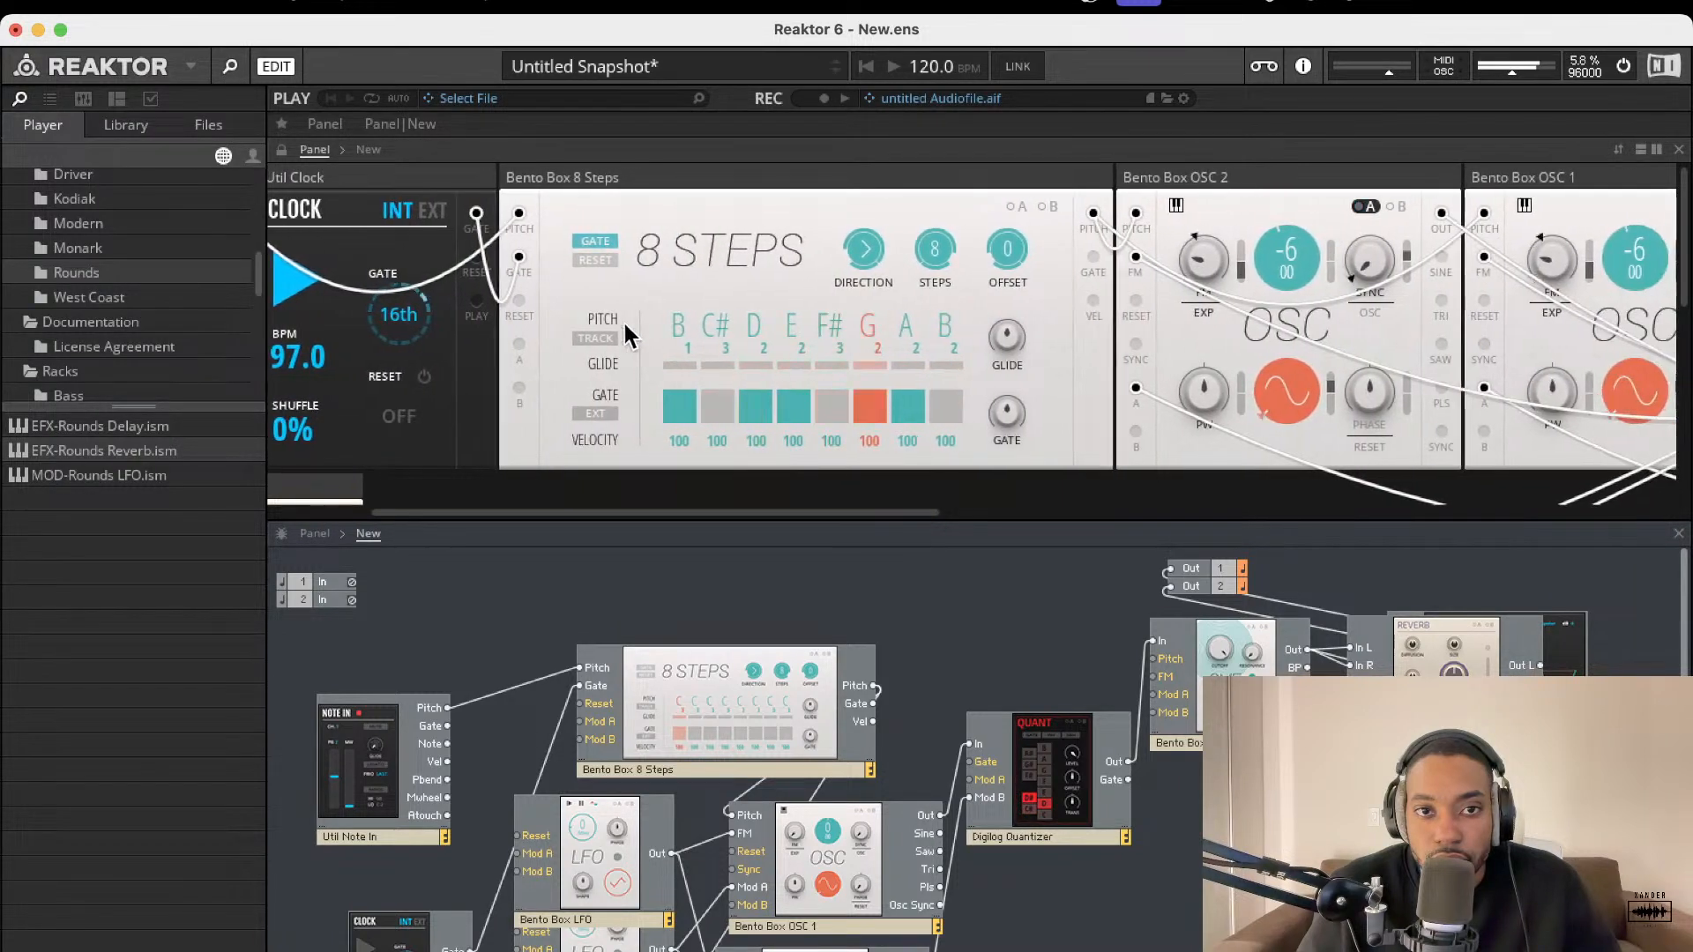
pyautogui.hscroll(-2, 591, 275)
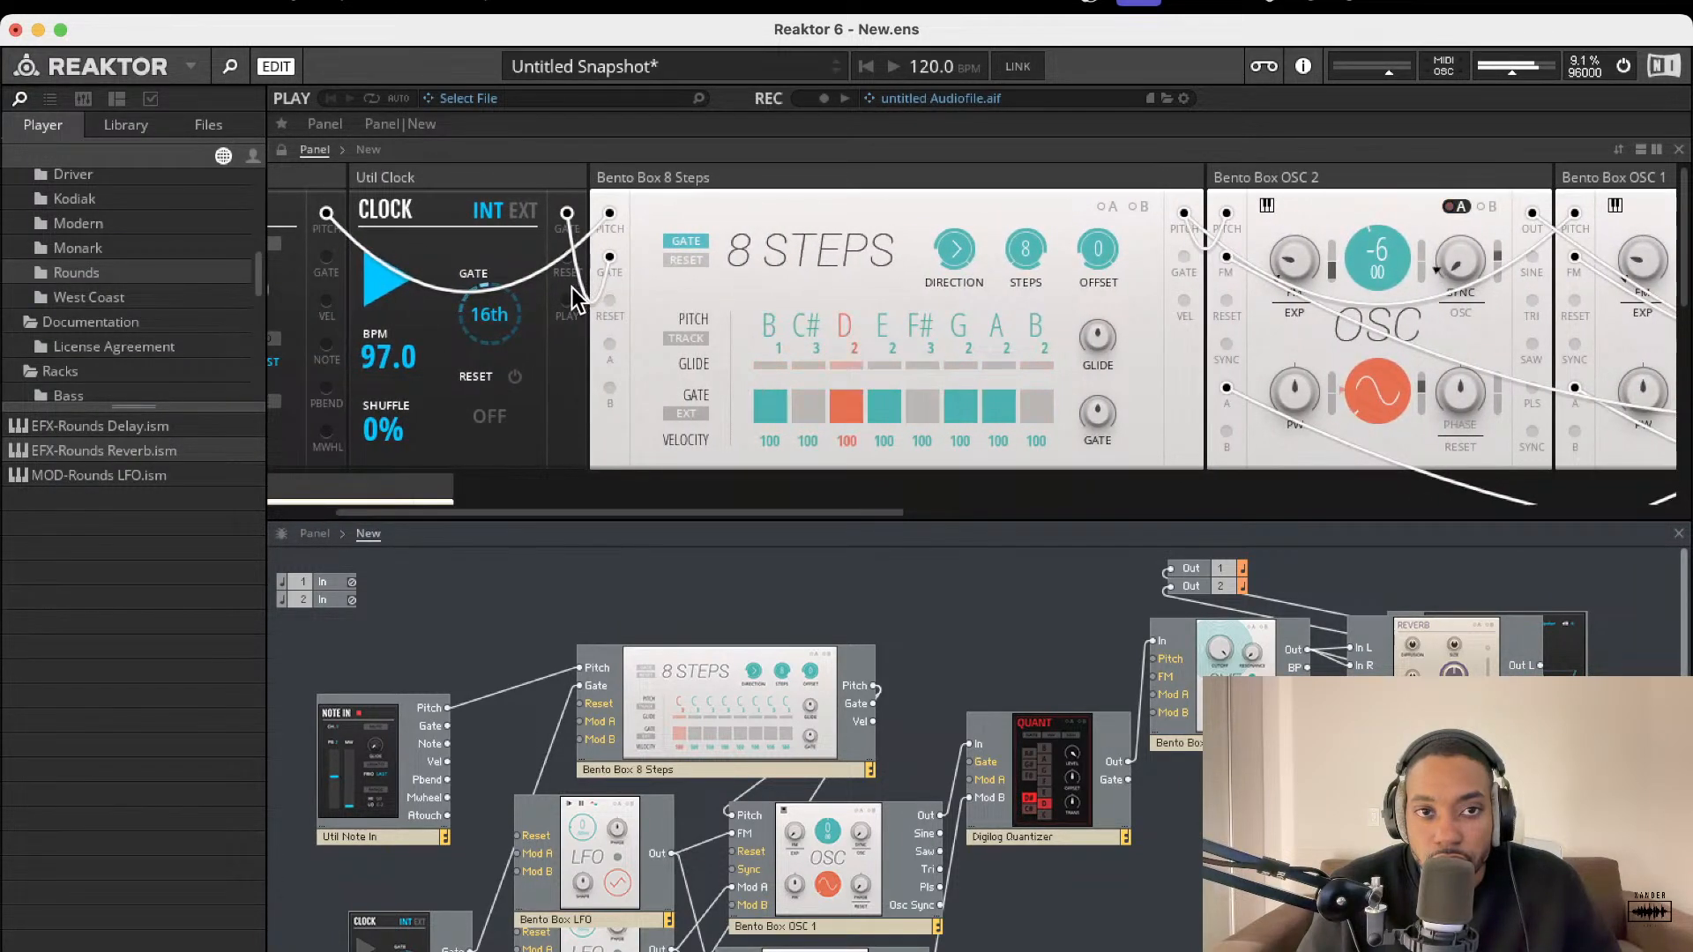
pyautogui.hscroll(3, 570, 288)
# - Try the Util Clock's reset at 19, switch the reset back off, and stop the clock
pyautogui.hscroll(-6, 521, 349)
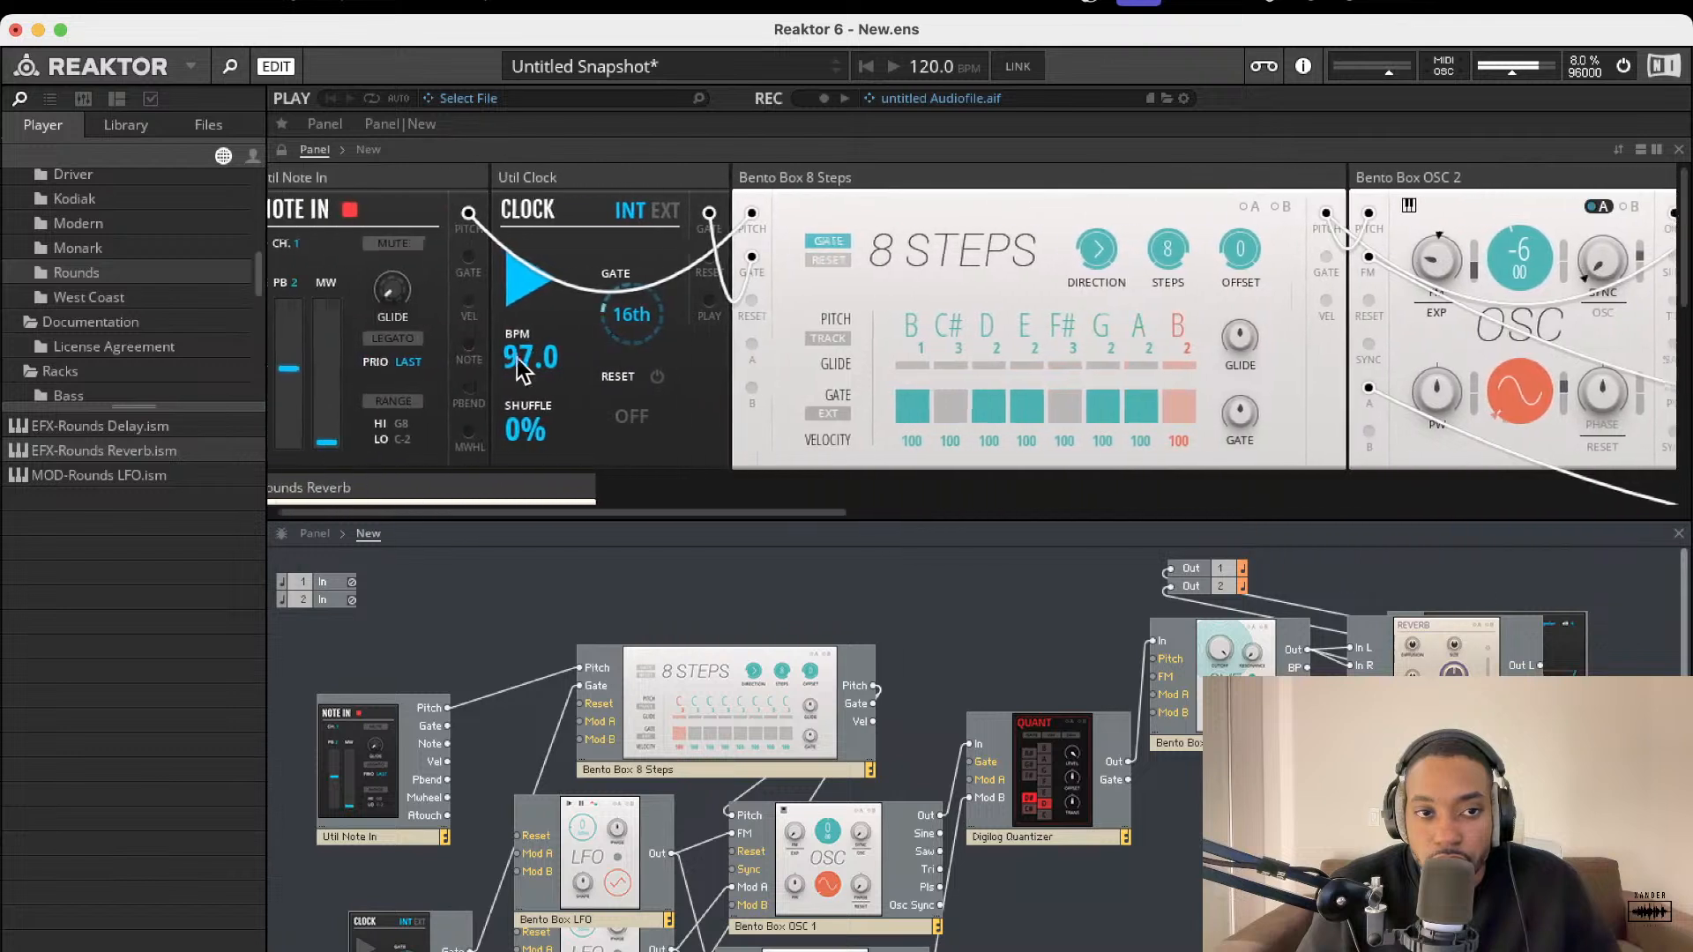
pyautogui.click(657, 376)
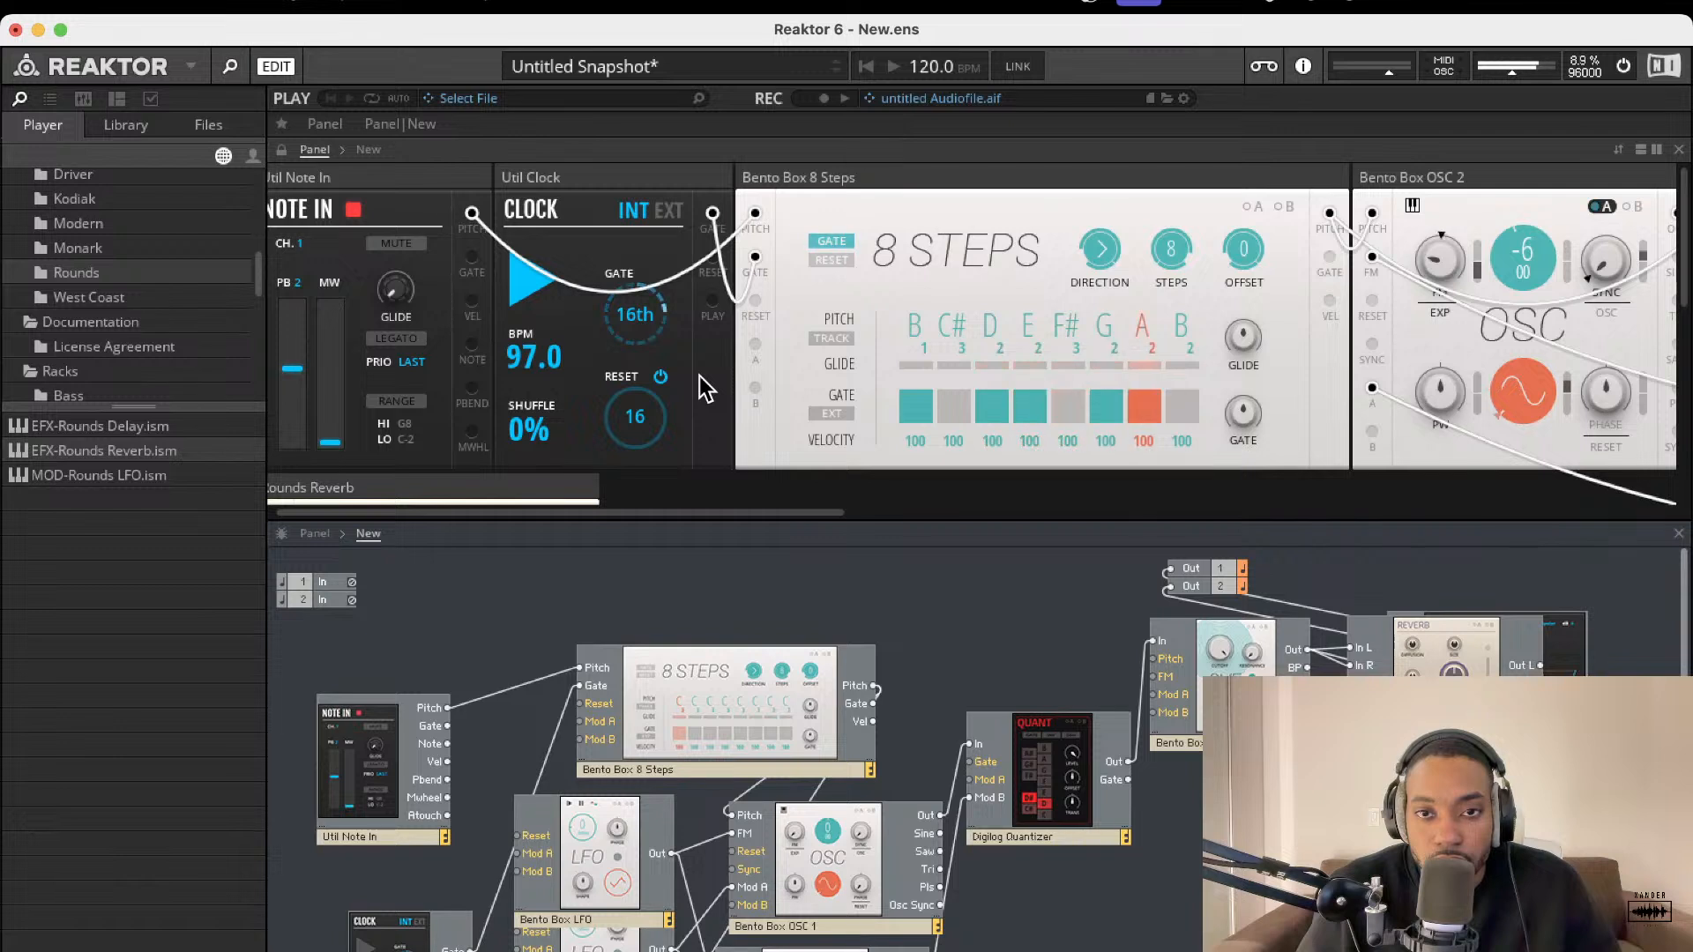
pyautogui.scroll(-1, 642, 401)
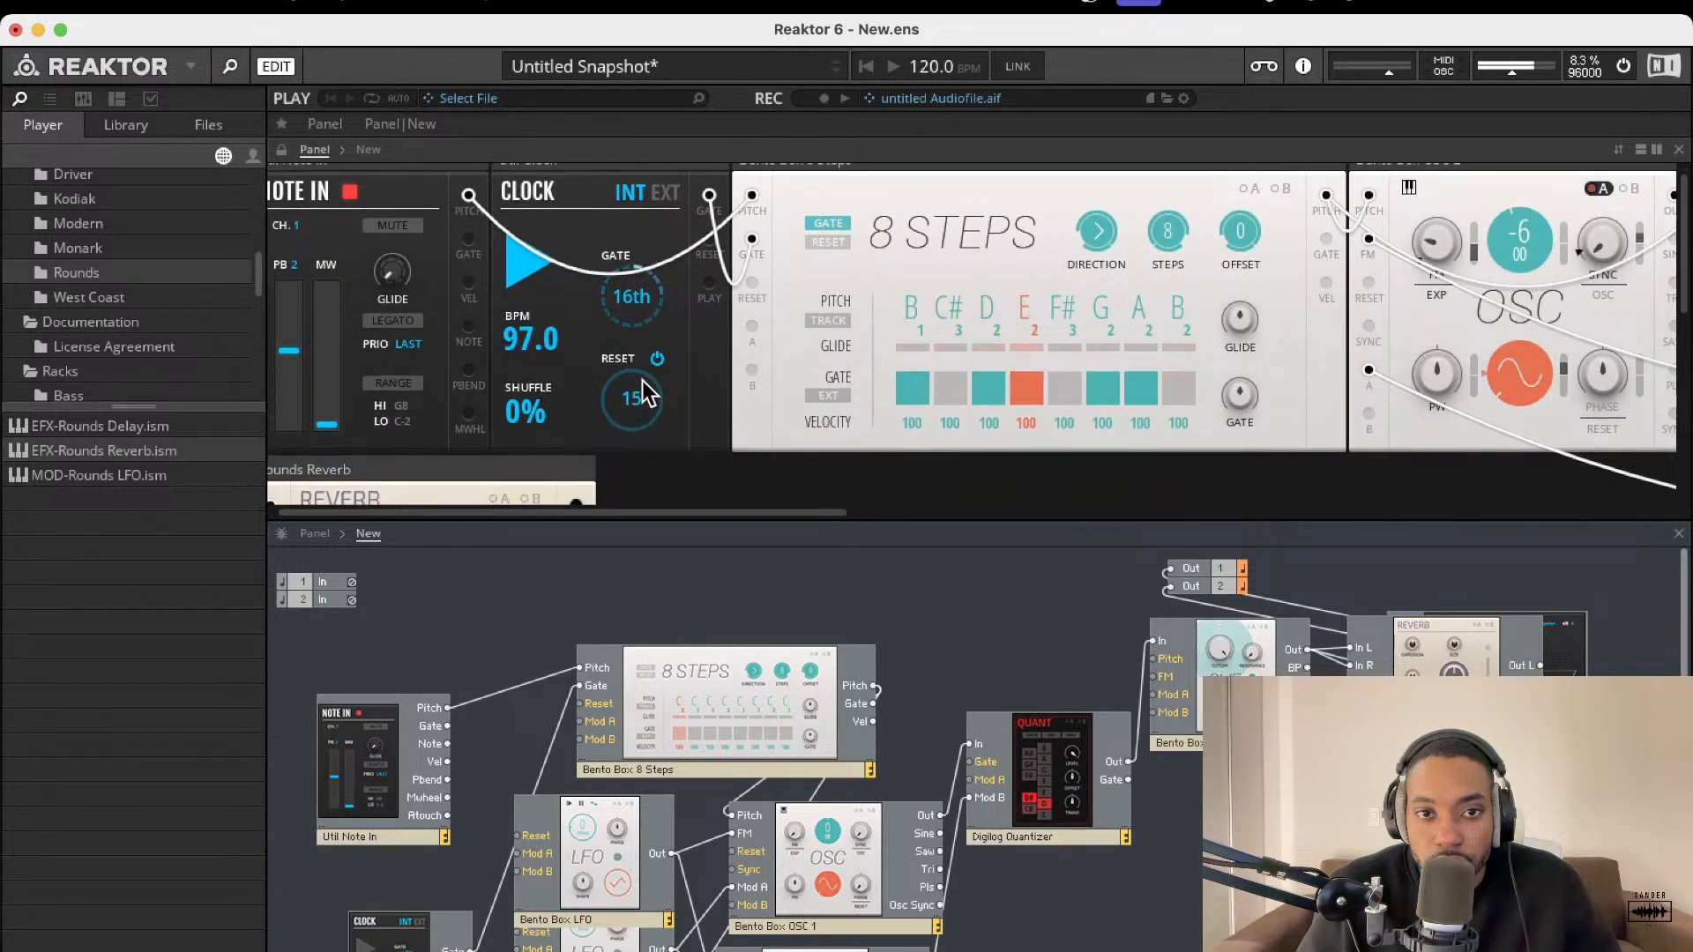
pyautogui.moveTo(641, 381); pyautogui.dragTo(647, 448)
pyautogui.scroll(1, 648, 448)
pyautogui.click(655, 375)
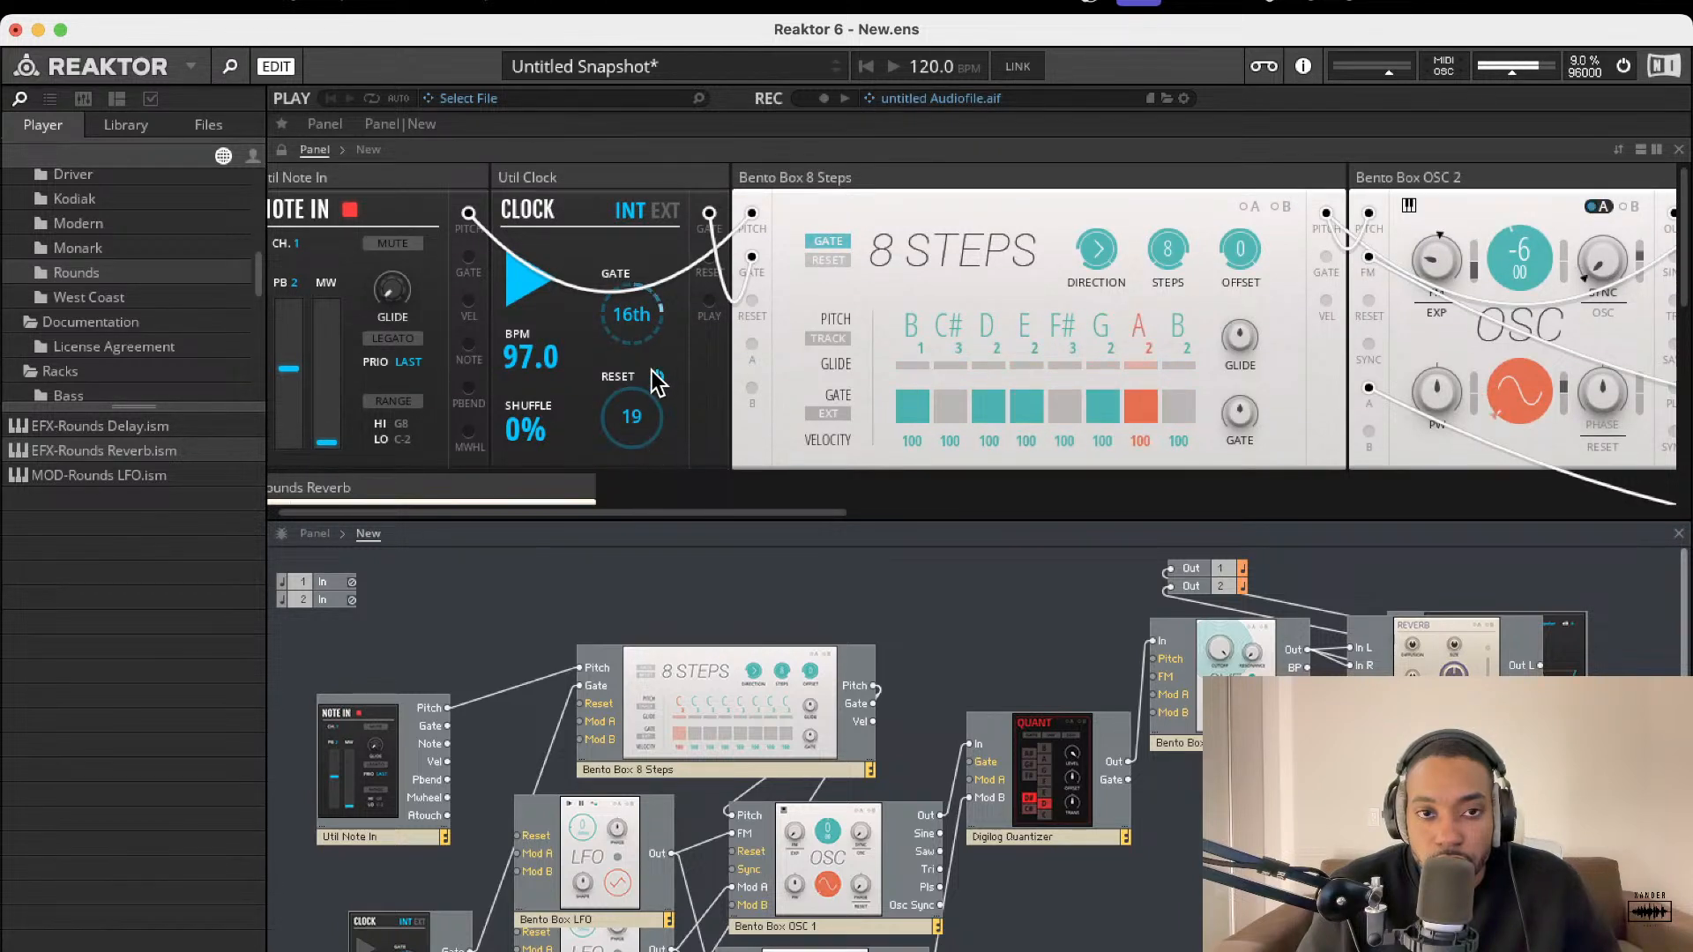
pyautogui.click(527, 283)
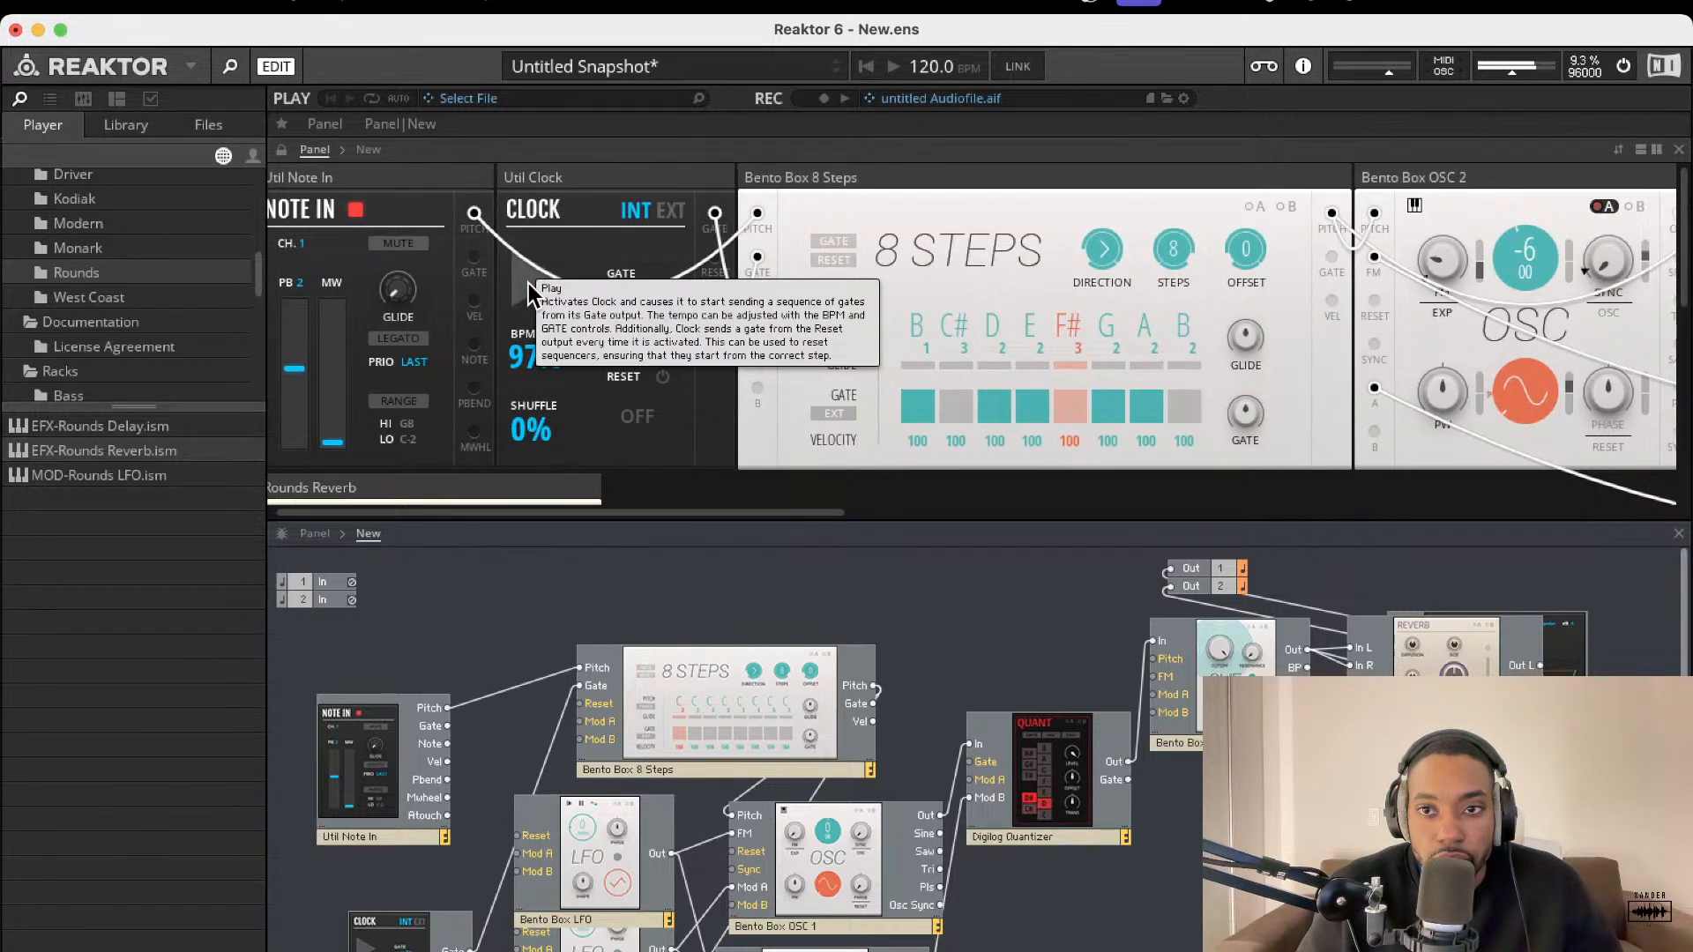
# - Try different note selections on the Digilog Quantizer by toggling A#, D#, F, D and E
pyautogui.hscroll(10, 824, 291)
pyautogui.hscroll(8, 827, 295)
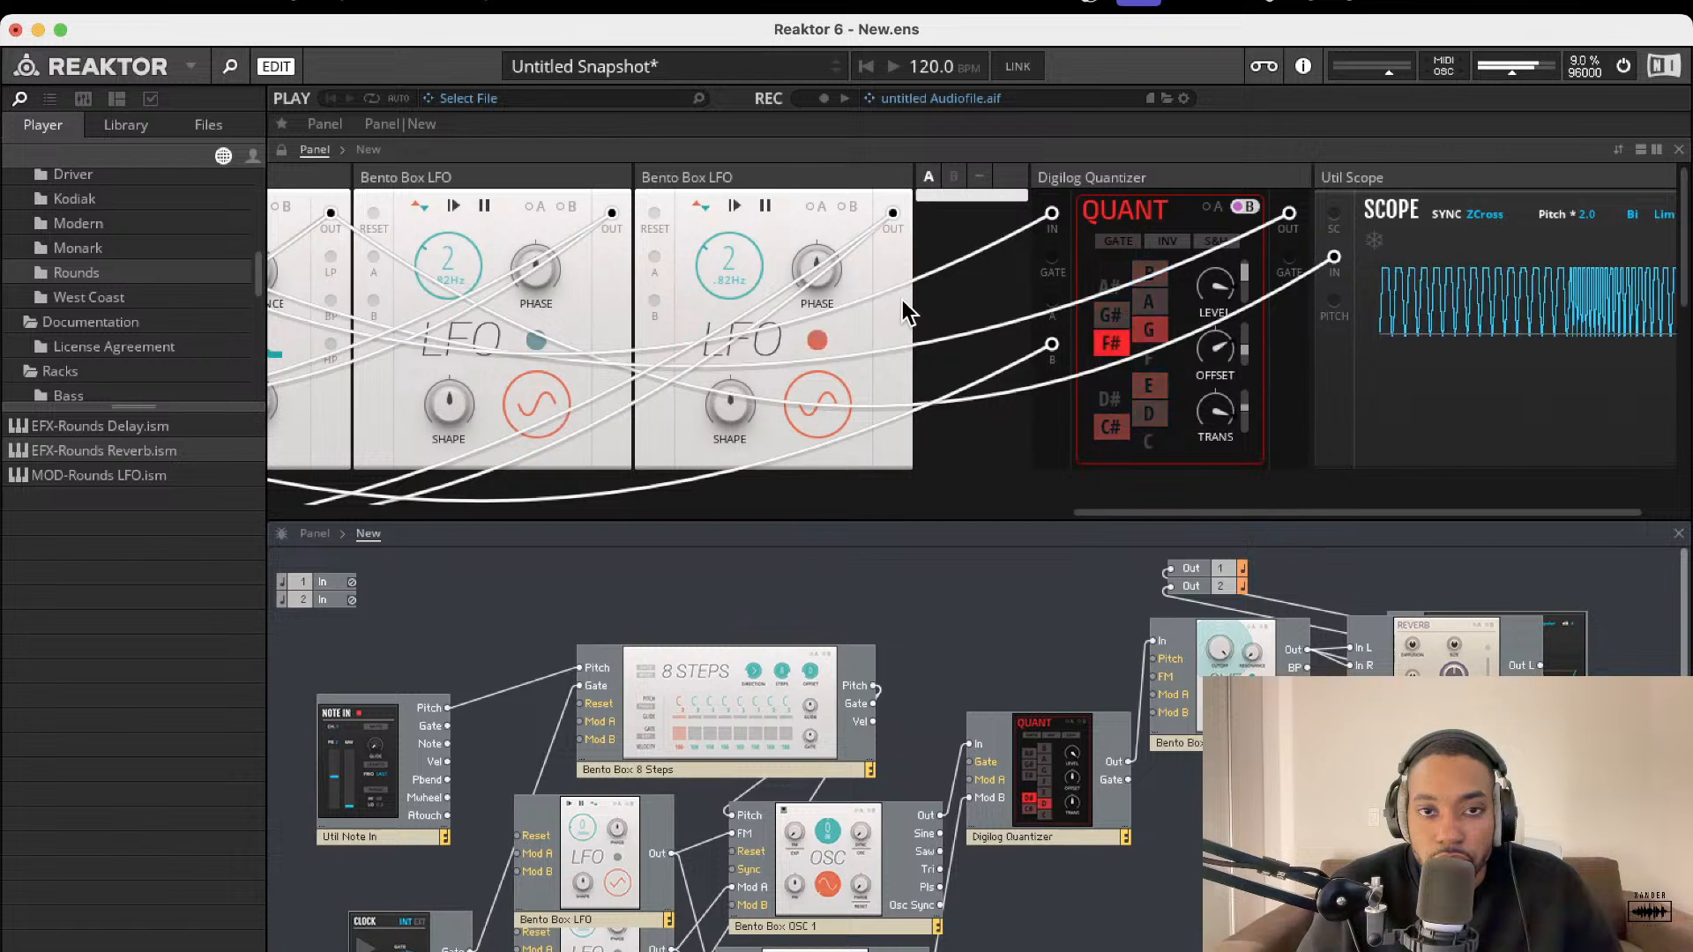
pyautogui.click(1111, 287)
pyautogui.click(1109, 287)
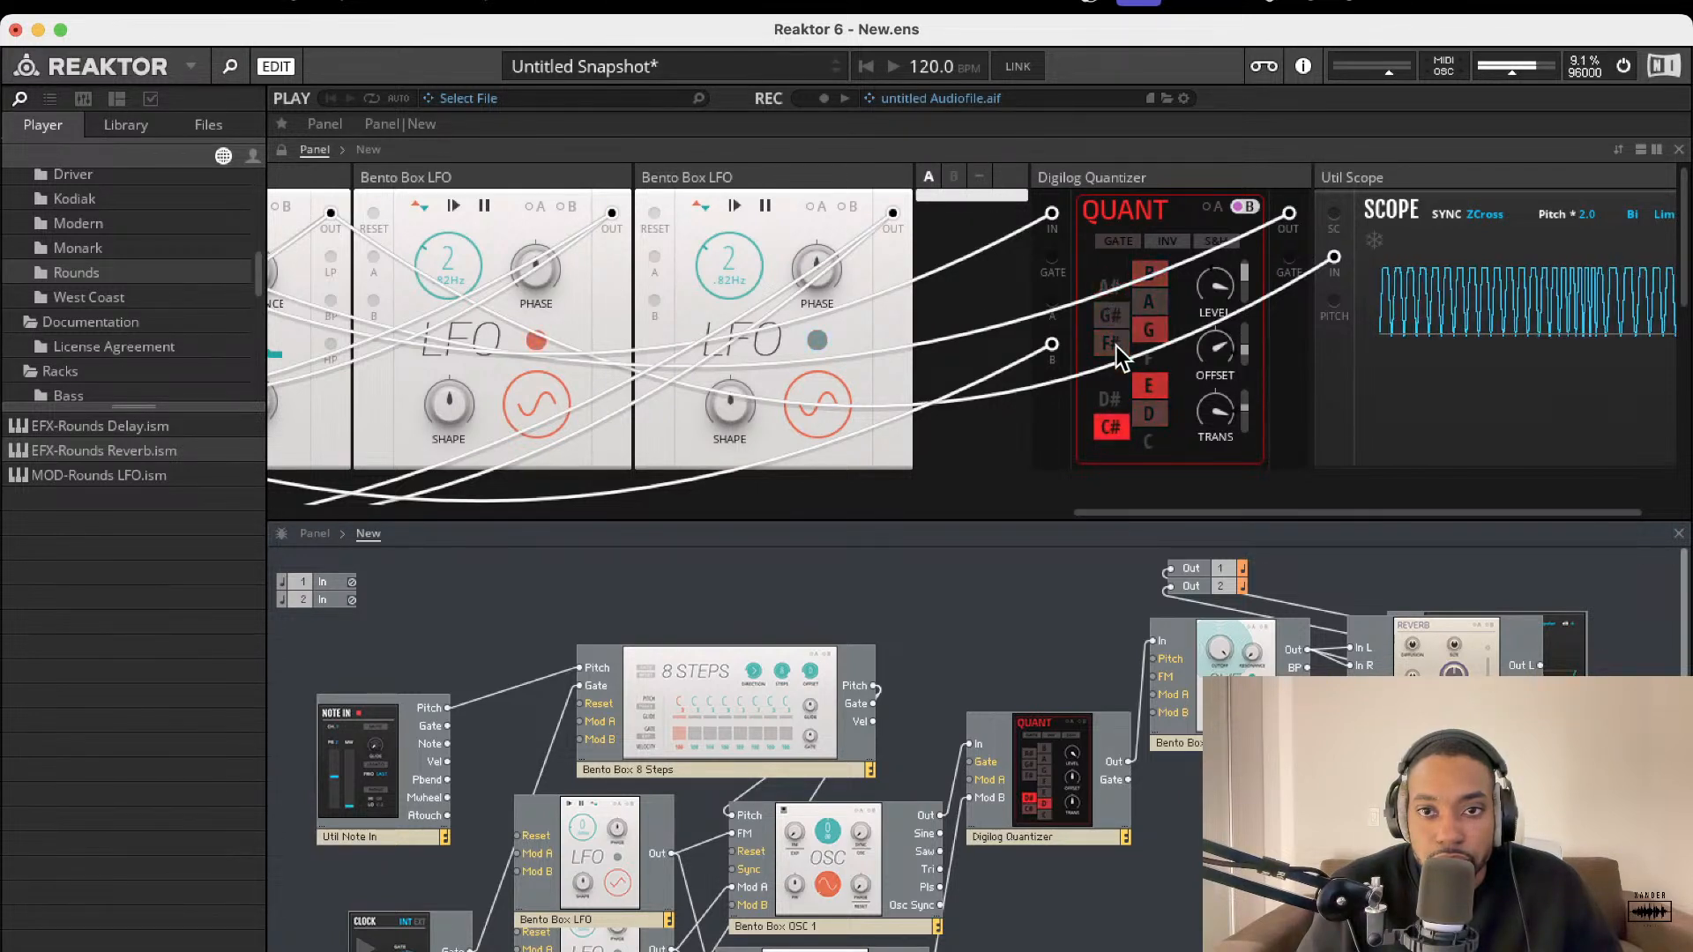
pyautogui.click(1108, 391)
pyautogui.click(1152, 367)
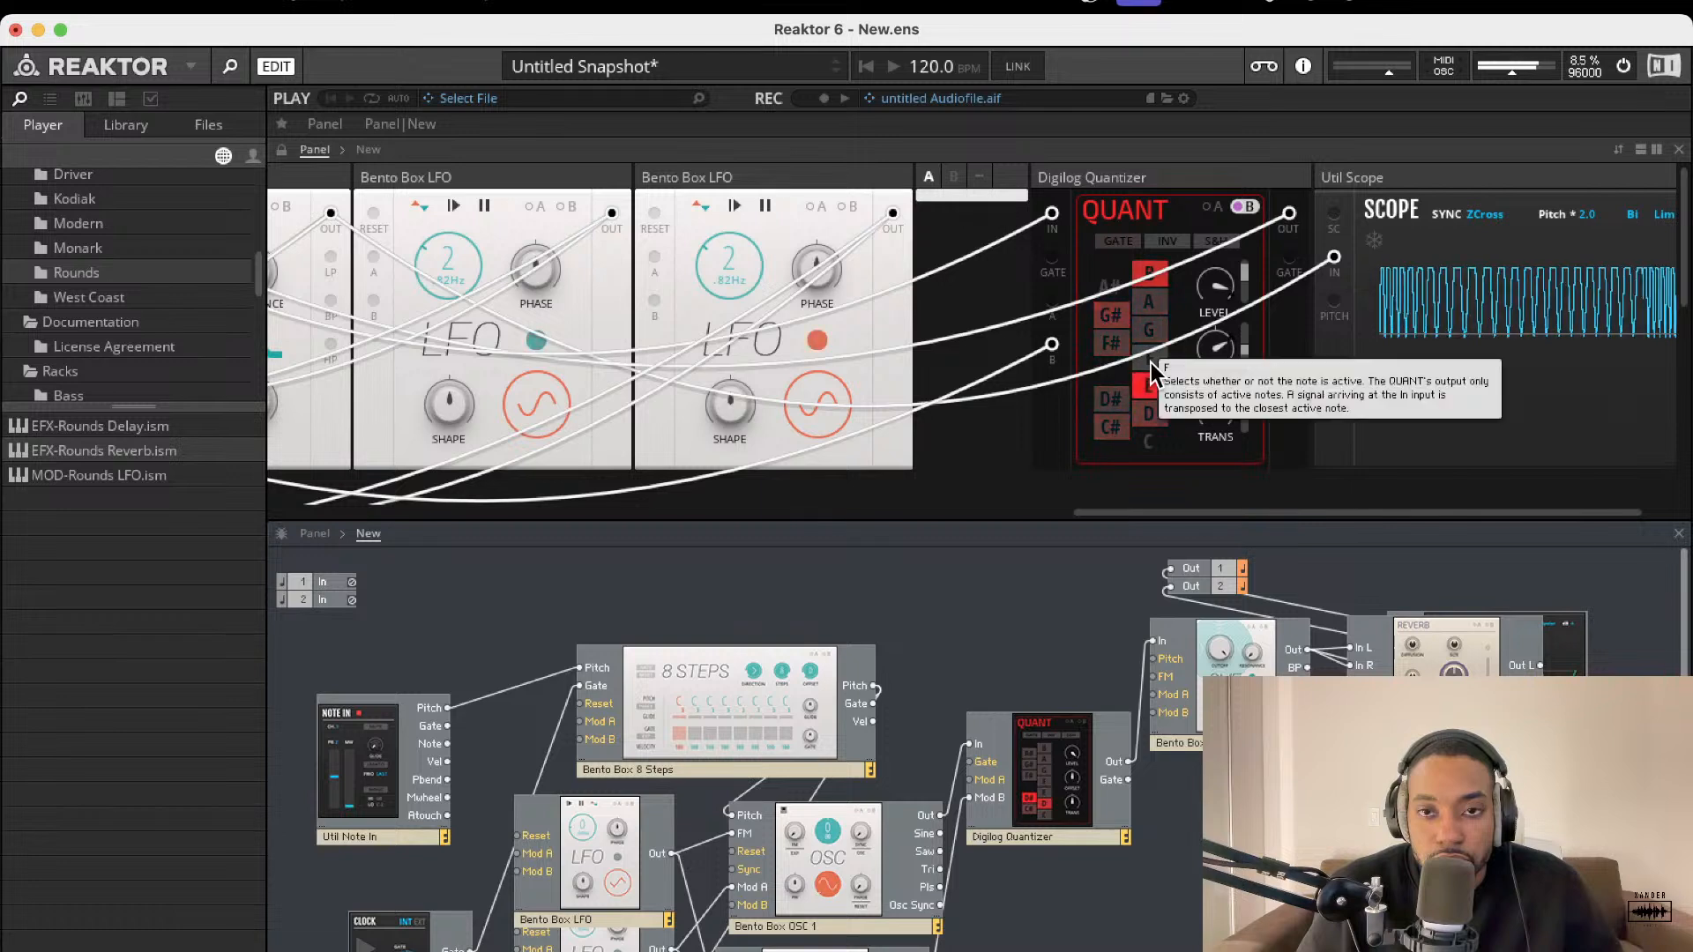
pyautogui.click(1151, 362)
pyautogui.click(1109, 395)
pyautogui.click(1139, 434)
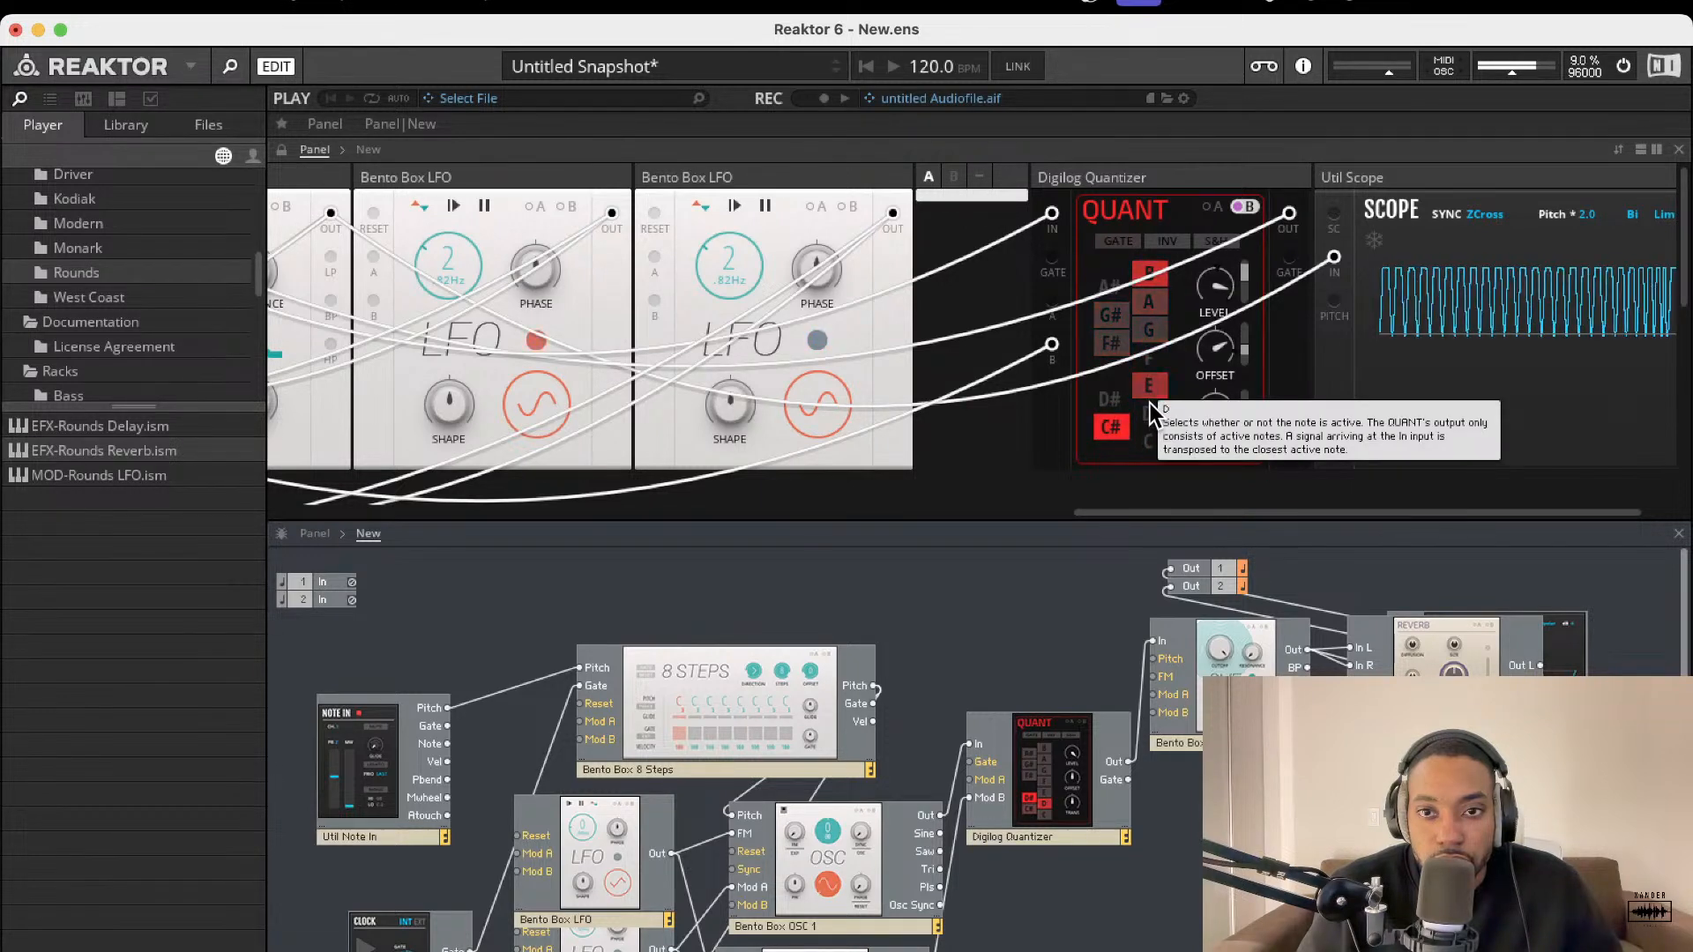
pyautogui.click(1149, 404)
pyautogui.click(1150, 388)
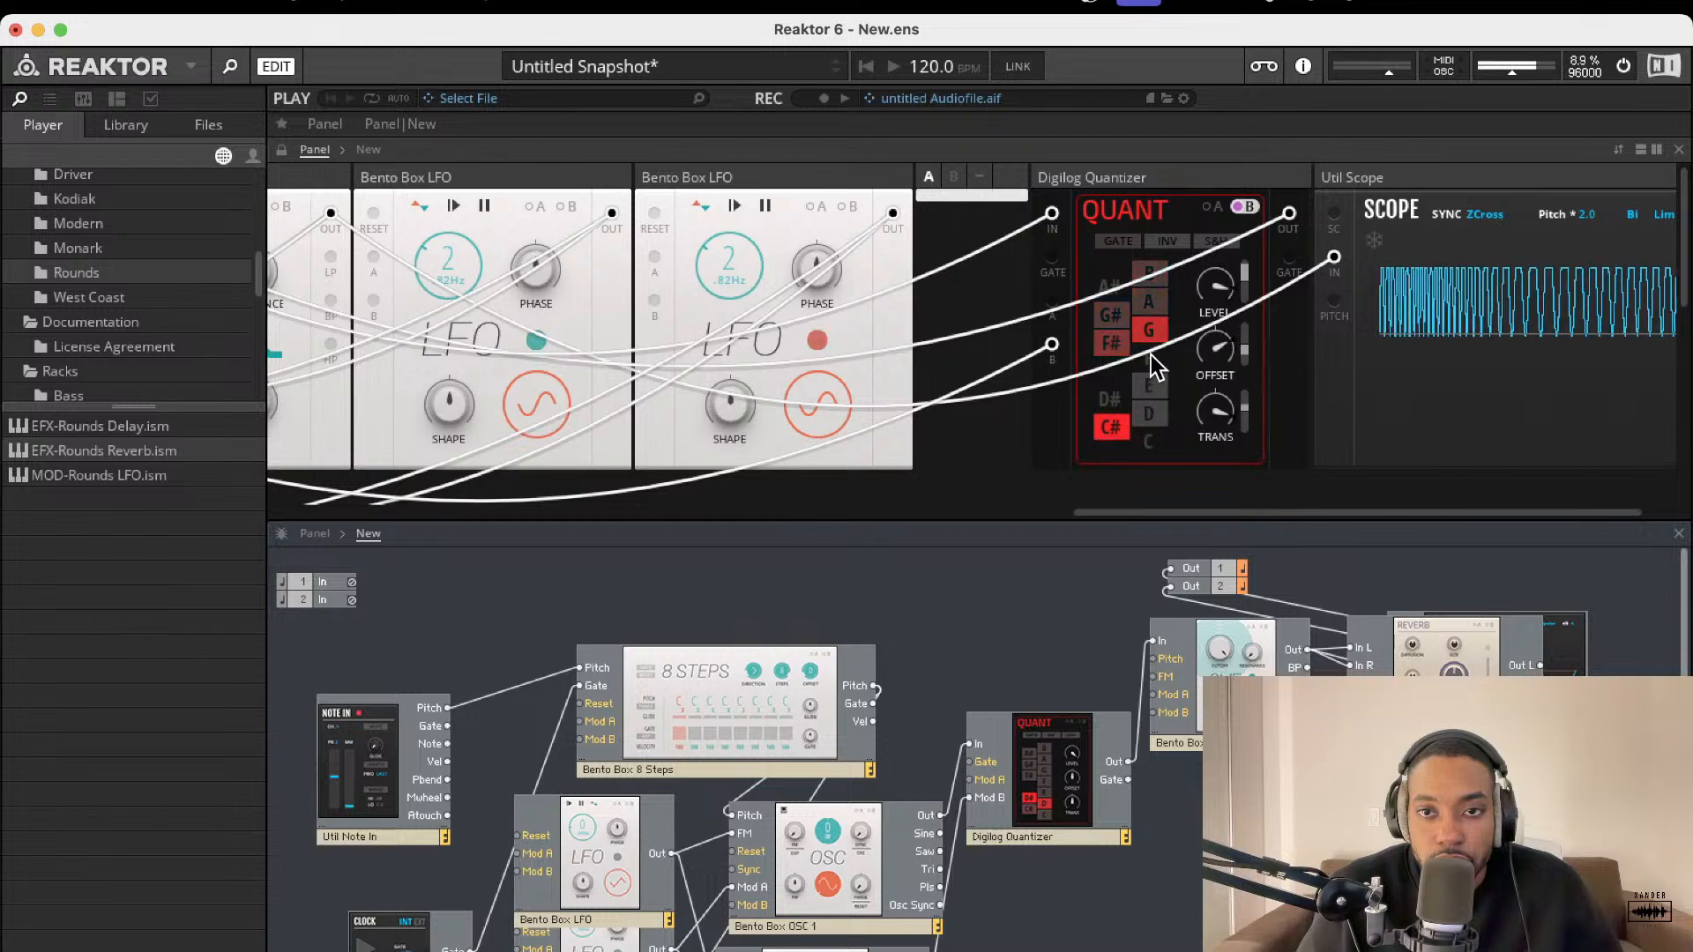
# - Switch Reaktor's audio engine off and back on, and start the Util Clock playing
pyautogui.hscroll(-10, 981, 307)
pyautogui.hscroll(-15, 982, 307)
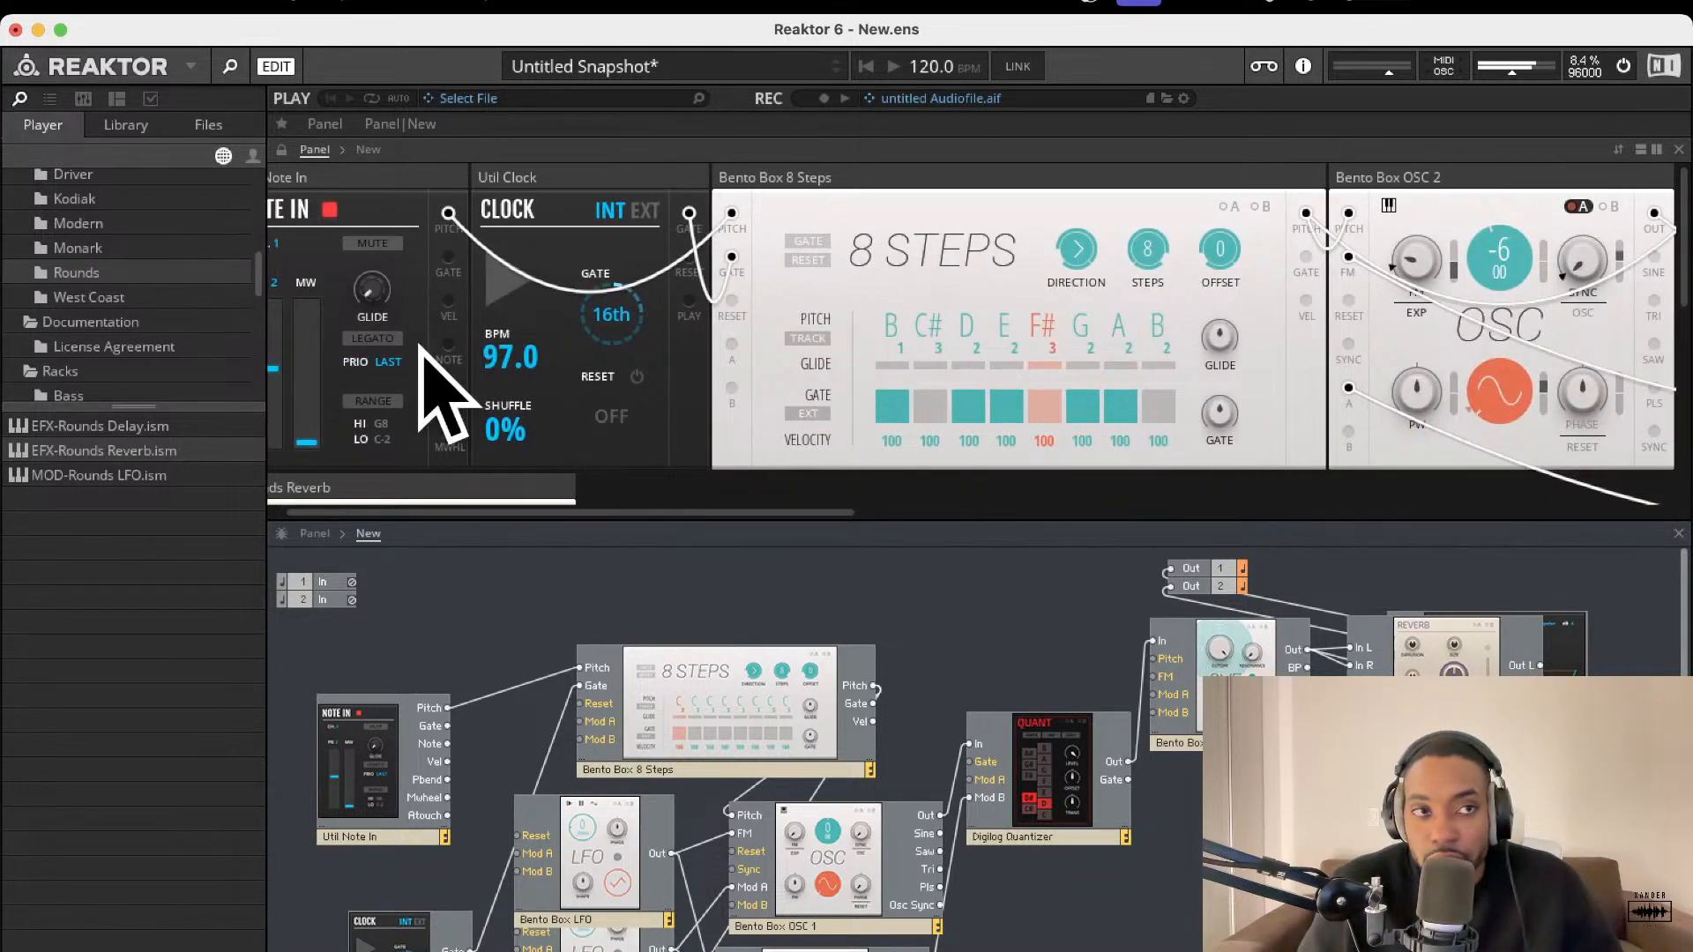
pyautogui.click(1623, 67)
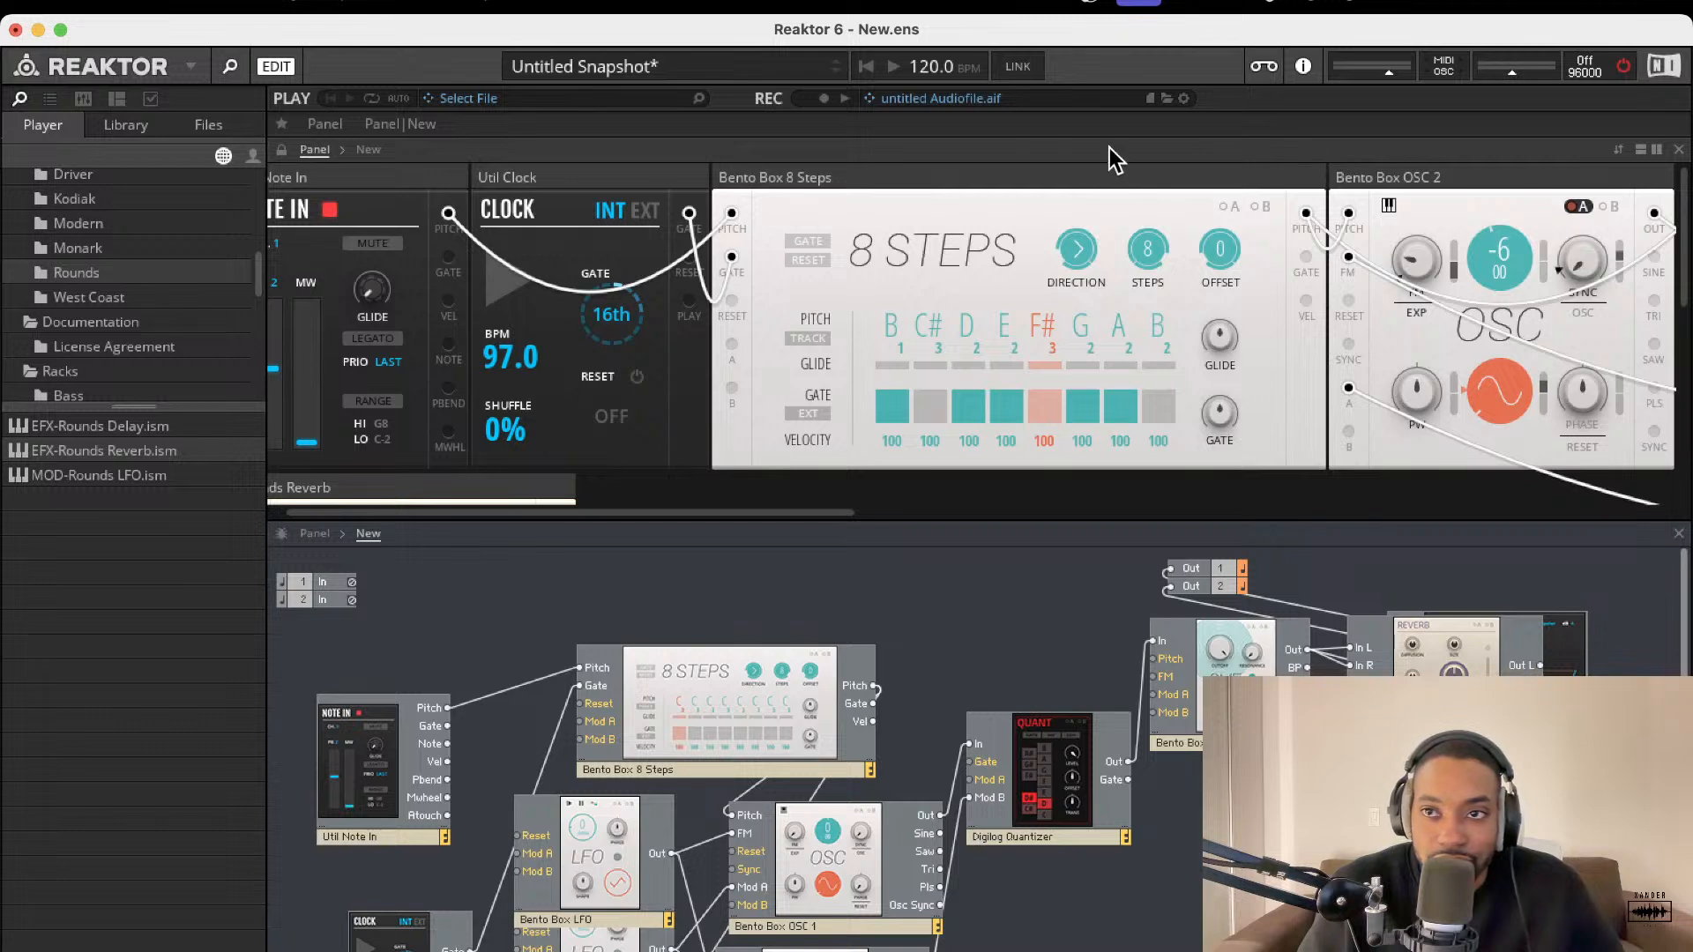
pyautogui.click(1625, 68)
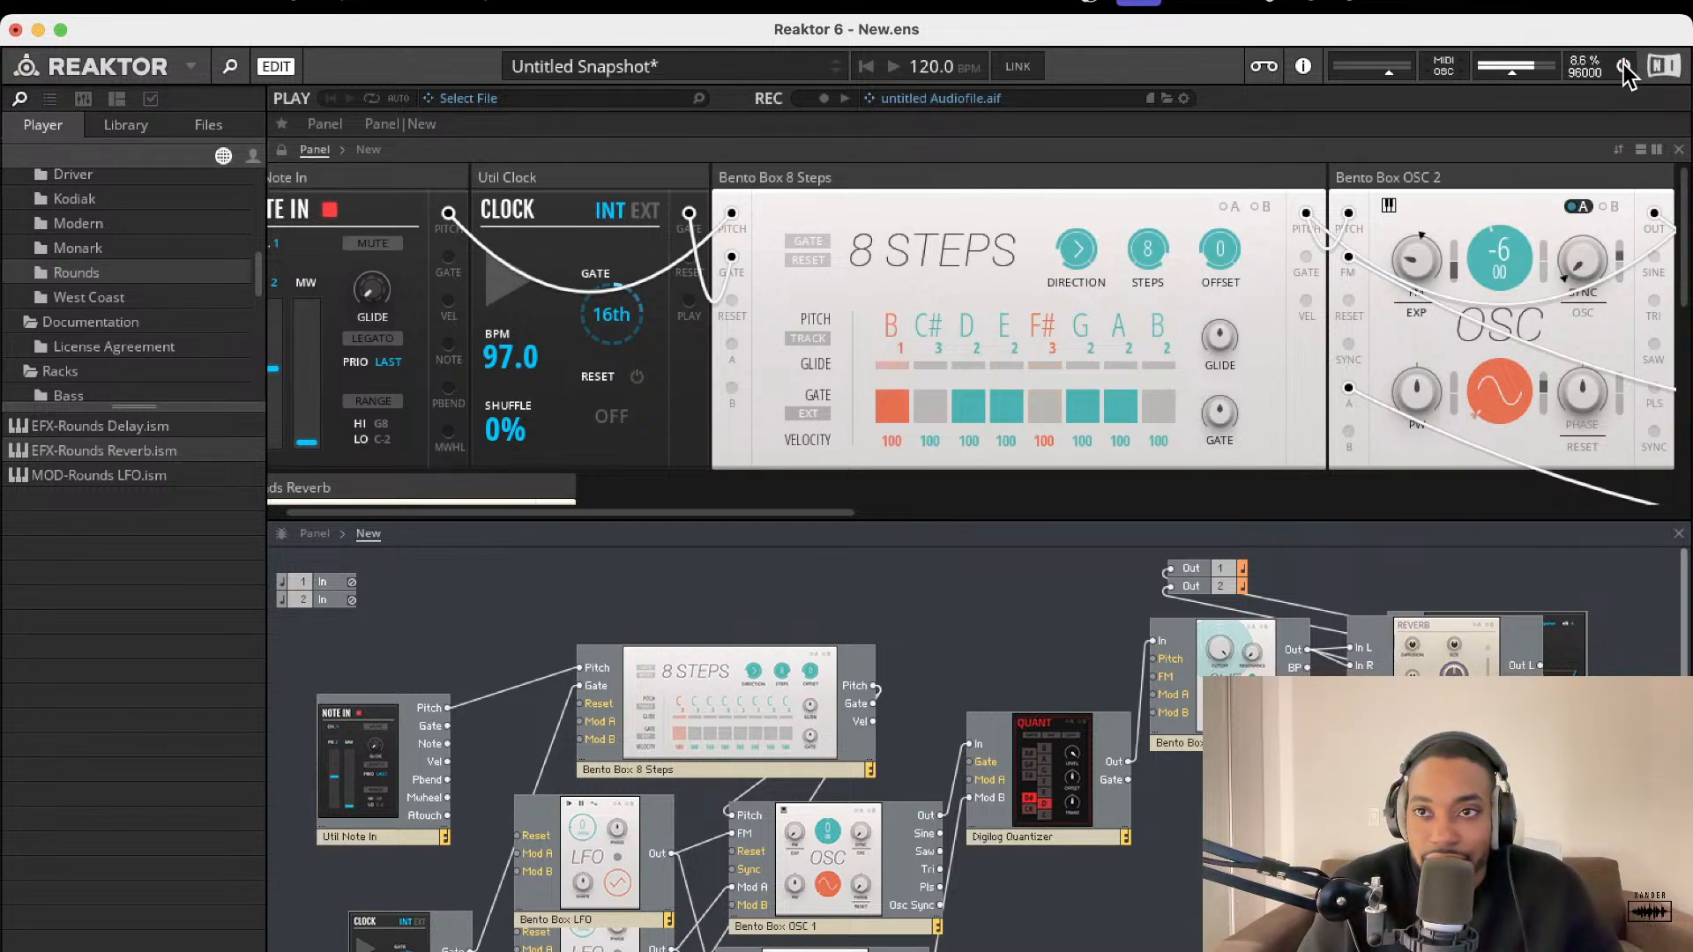
pyautogui.click(498, 291)
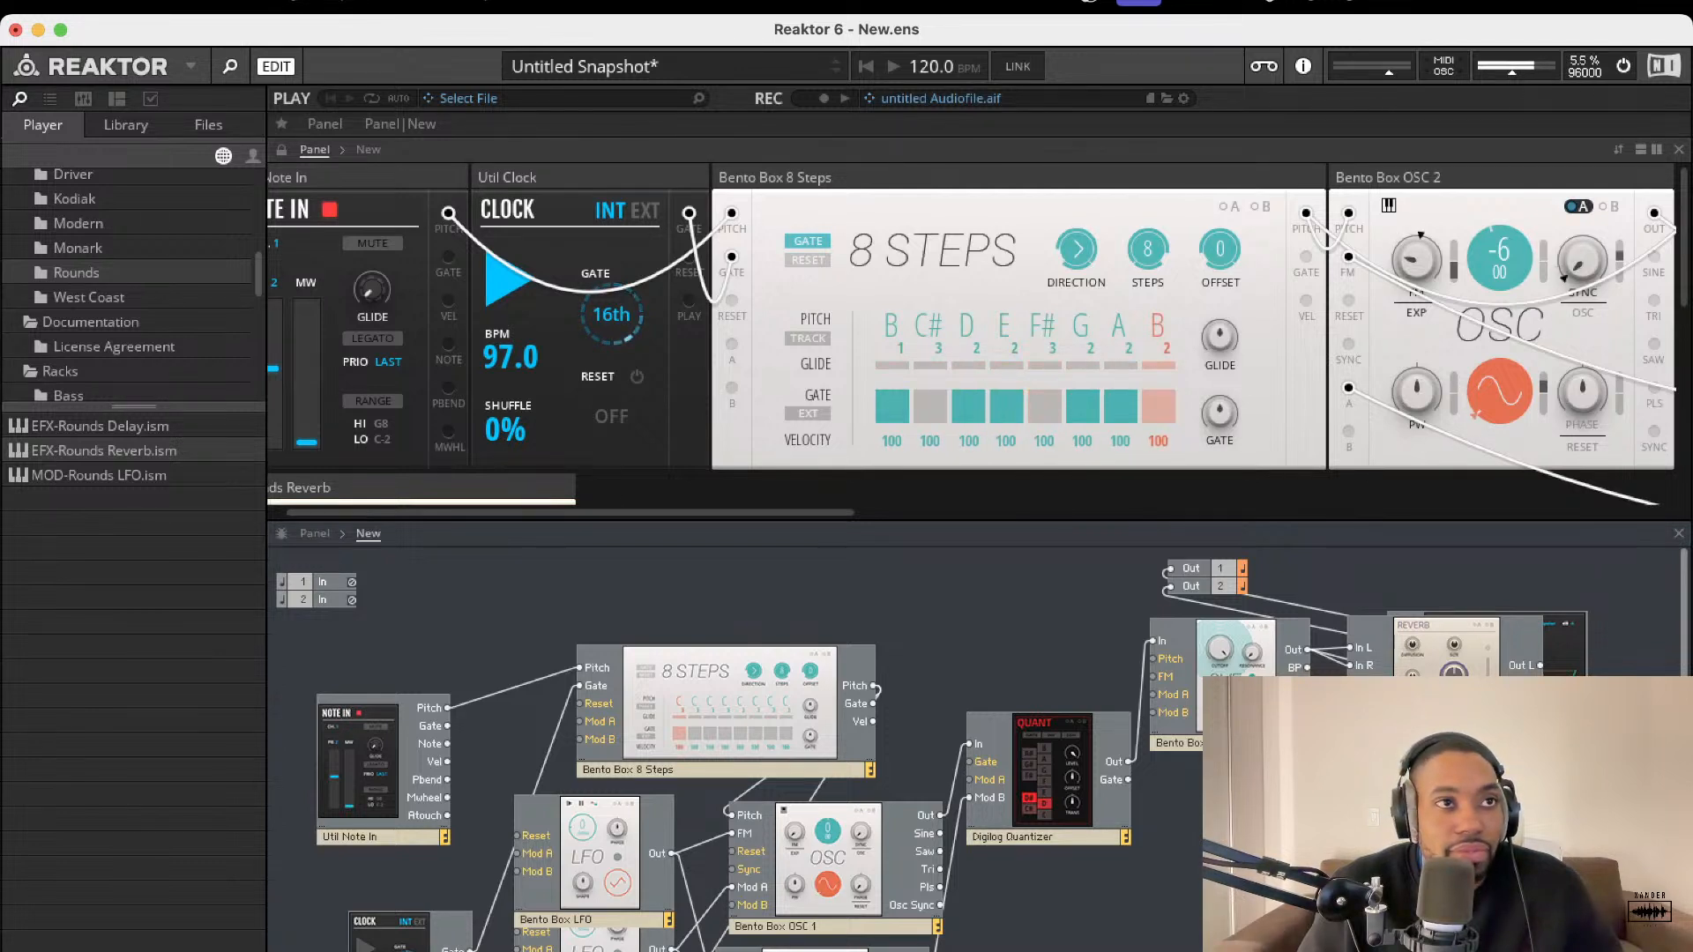
pyautogui.scroll(-2, 577, 719)
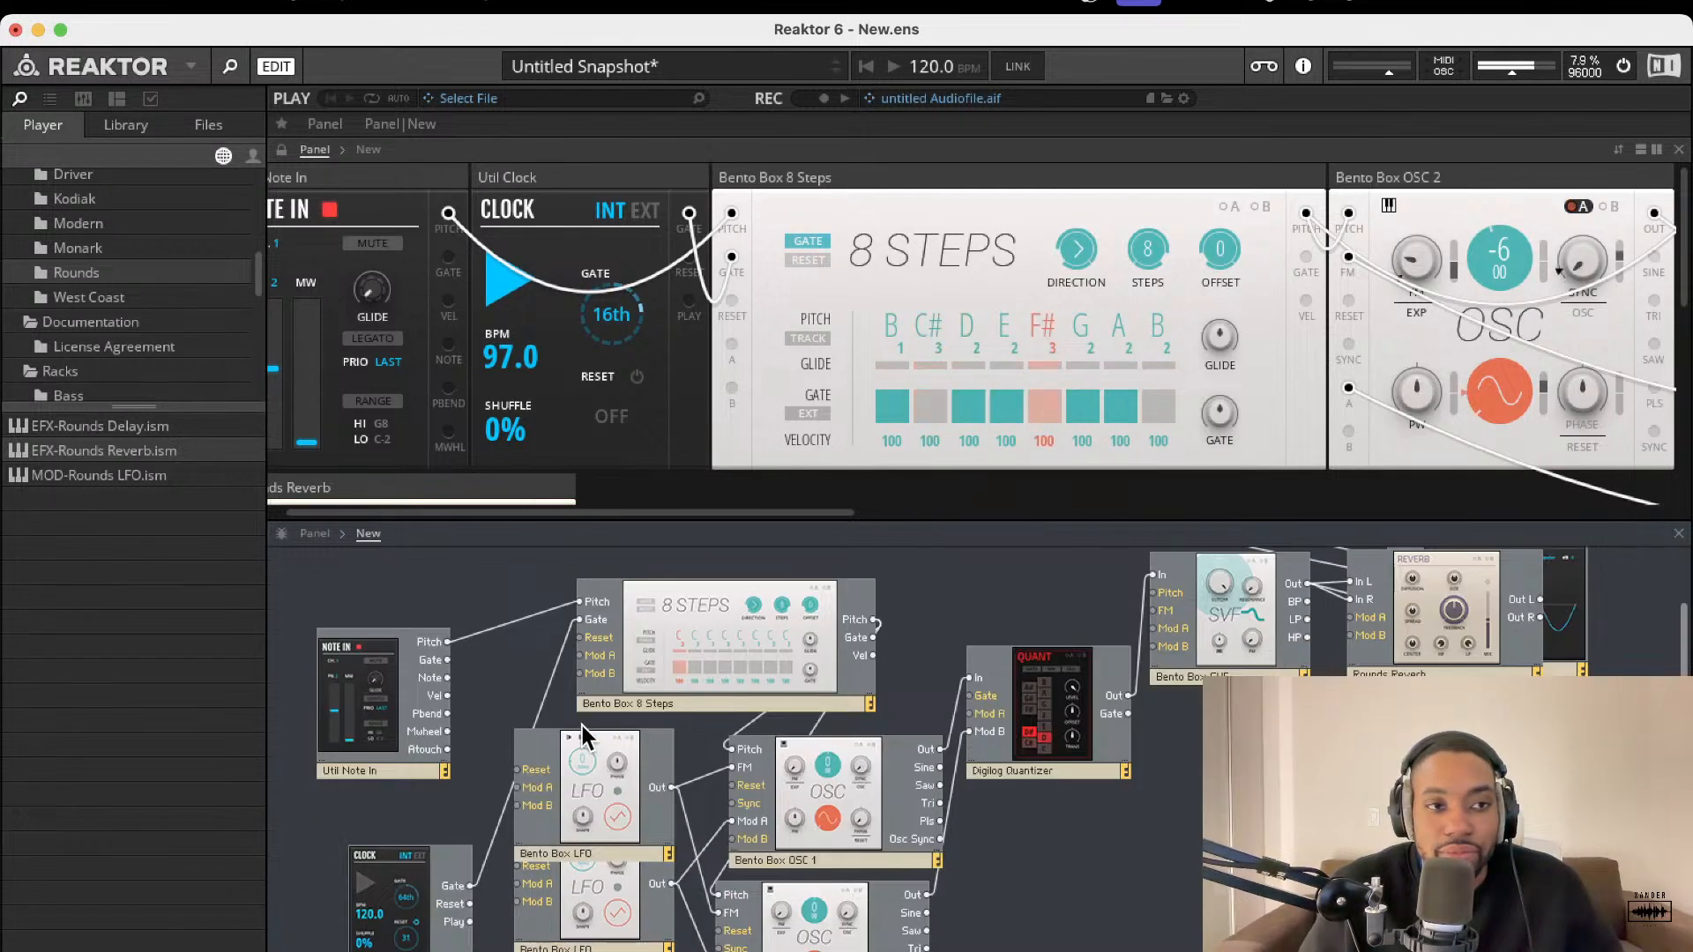